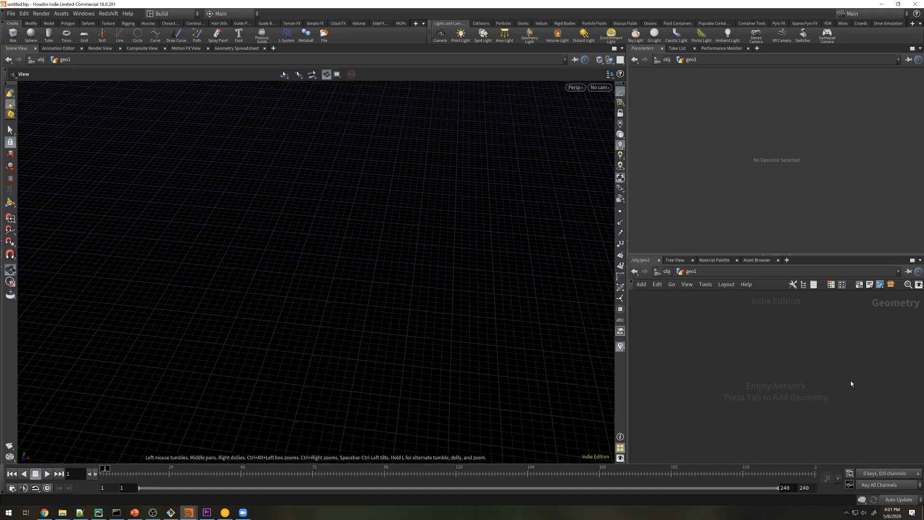
Add a Grid node and a Test Geometry: Pig Head node to the empty geometry network.
key(Tab)
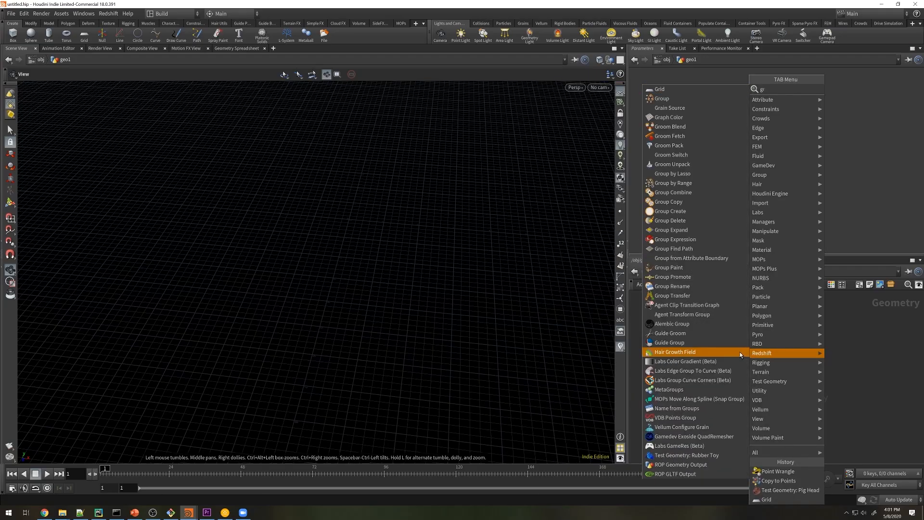
click(732, 351)
click(756, 354)
key(Tab)
text(pig)
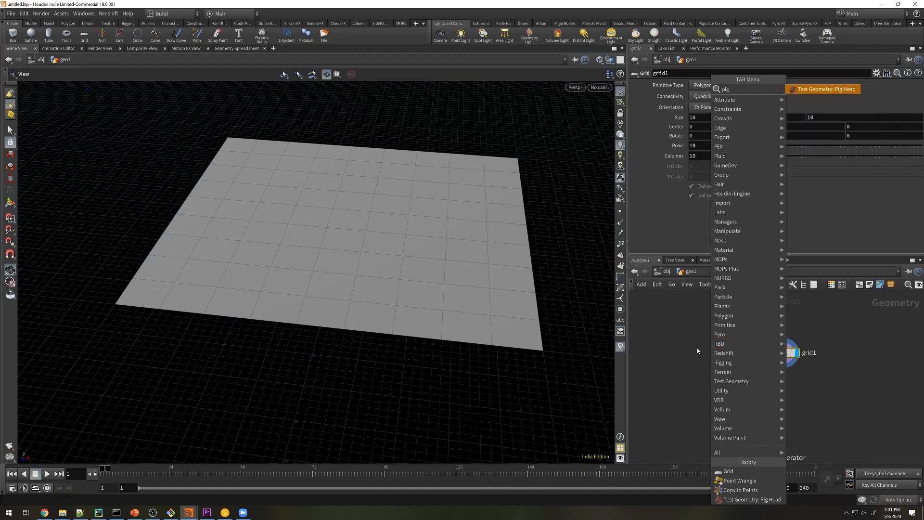
key(Return)
click(687, 354)
Add a Copy to Points node that copies the pig head onto the grid's points, and display its result.
key(Tab)
text(c)
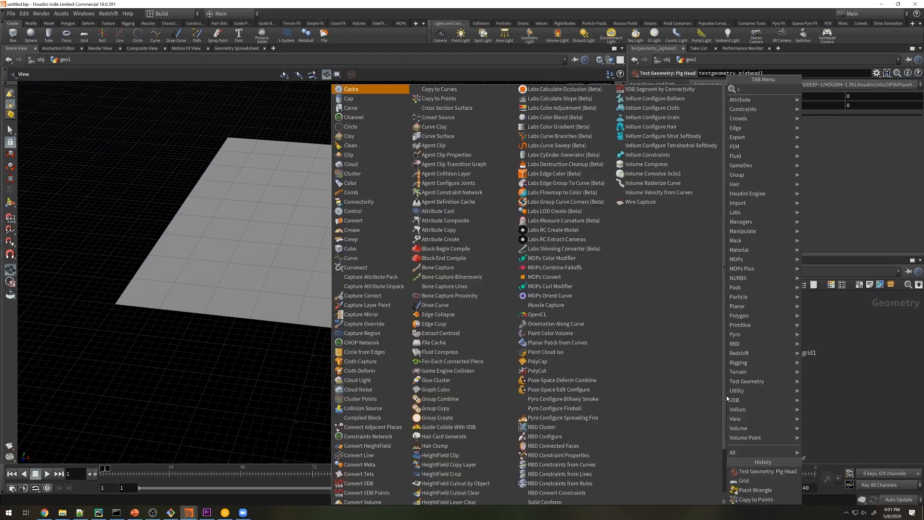
text(opyto)
key(Return)
click(736, 416)
drag(686, 360, 730, 410)
drag(784, 359, 731, 429)
click(749, 416)
Insert a Point Wrangle node between the grid and the Copy to Points node.
key(Tab)
mouse_move(800, 391)
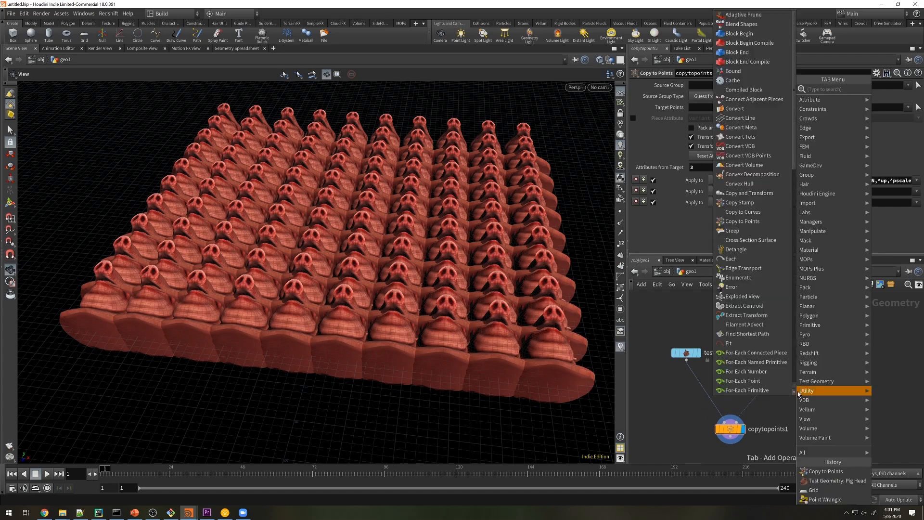
mouse_move(818, 259)
click(757, 120)
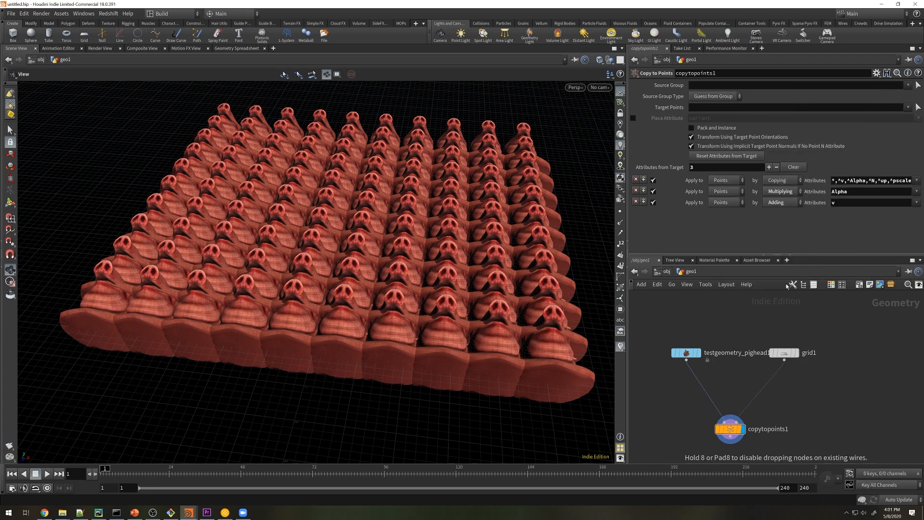
click(771, 383)
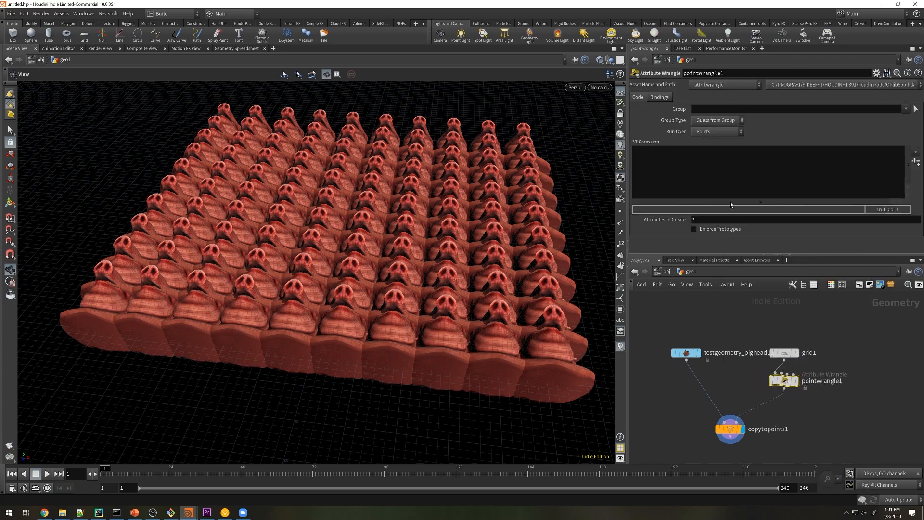
click(737, 170)
text(v@N)
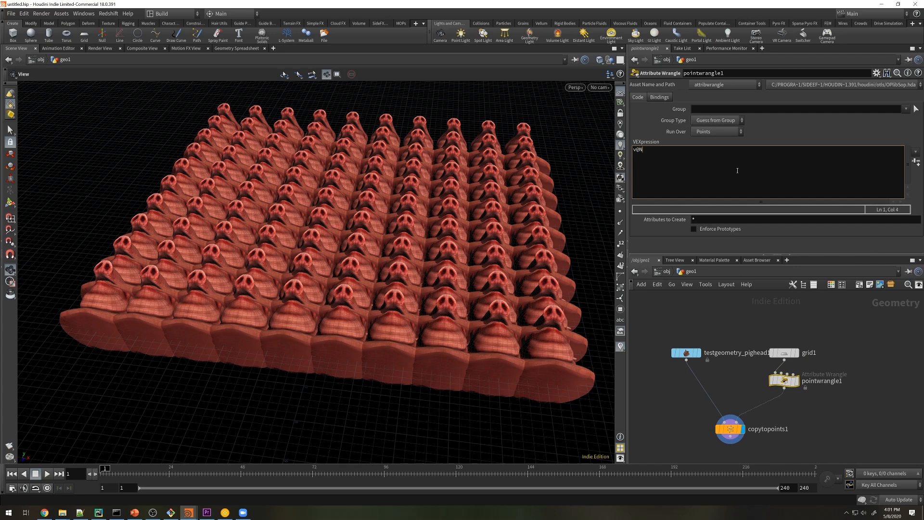
text( = {0,0,1};)
key(Return)
text(v@up = {0,1,0};)
key(Return)
text(@pscale = 0.5;)
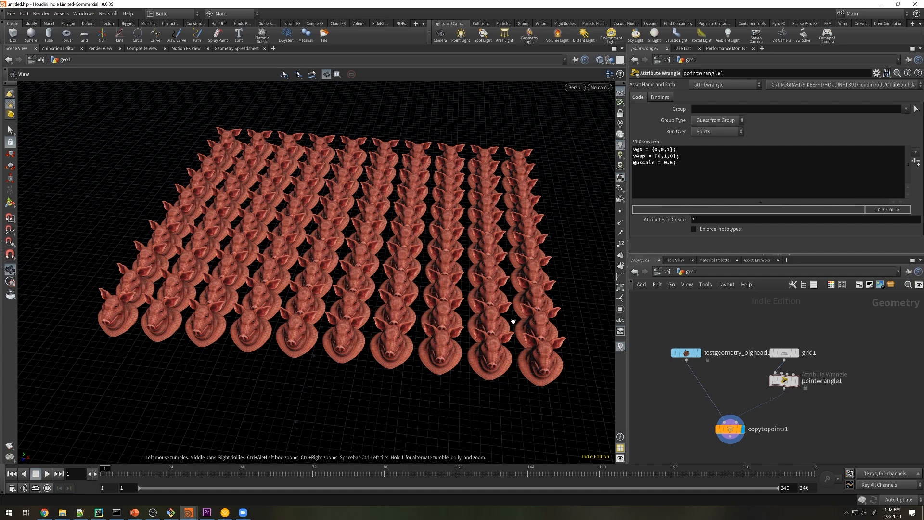
drag(511, 330, 450, 333)
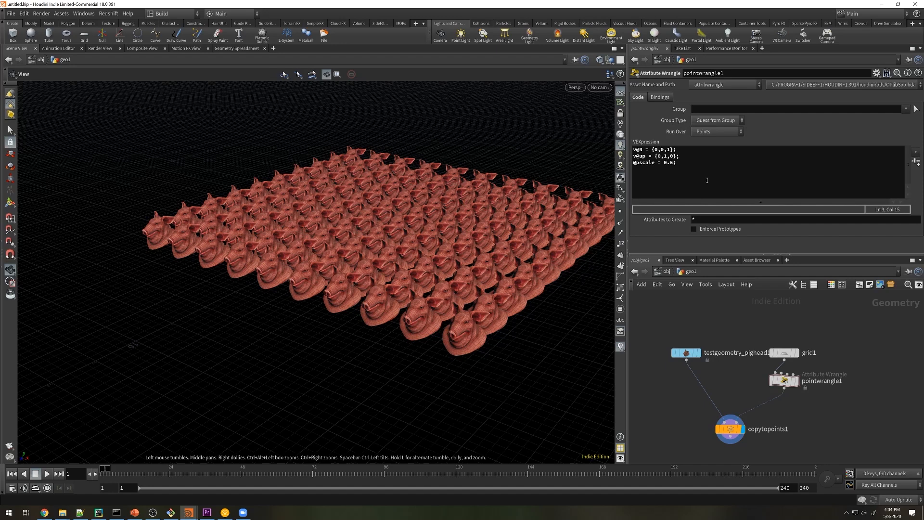
click(706, 175)
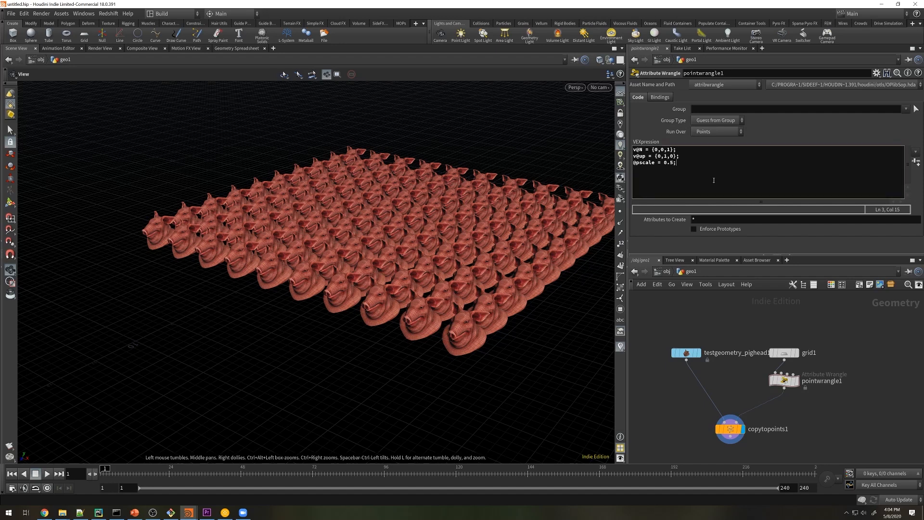
key(Return)
text(matrix3 m = maketransform(v@N, v@up);)
key(Return)
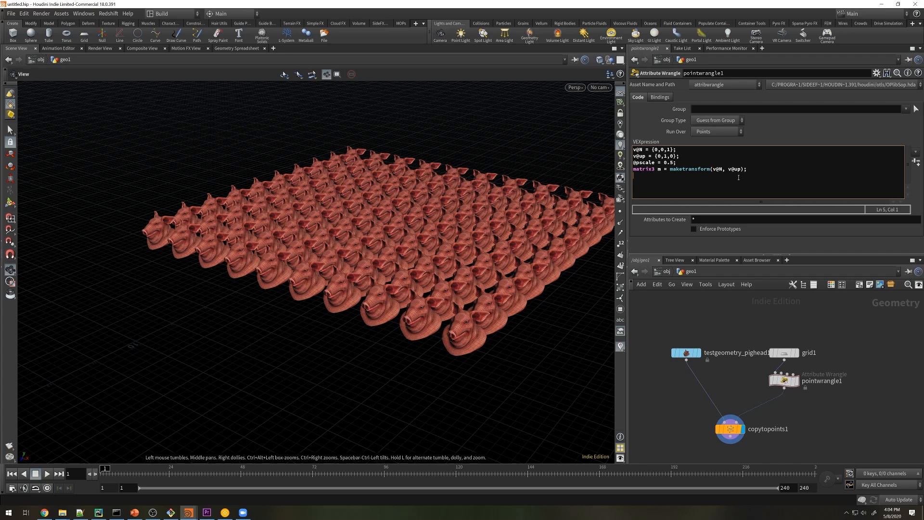
text(float angle = fit01(rand(@ptnum), -45, 45);)
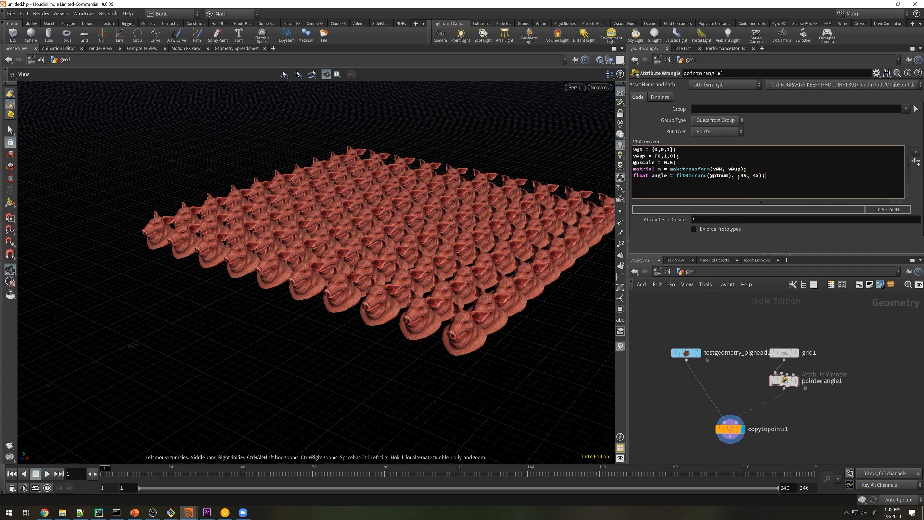
Complete the wrangle code with rotate(m, radians(angle), v@up); and v@N = m * v@N;.
key(Return)
text(rotate(m, radi)
key(Return)
text(()
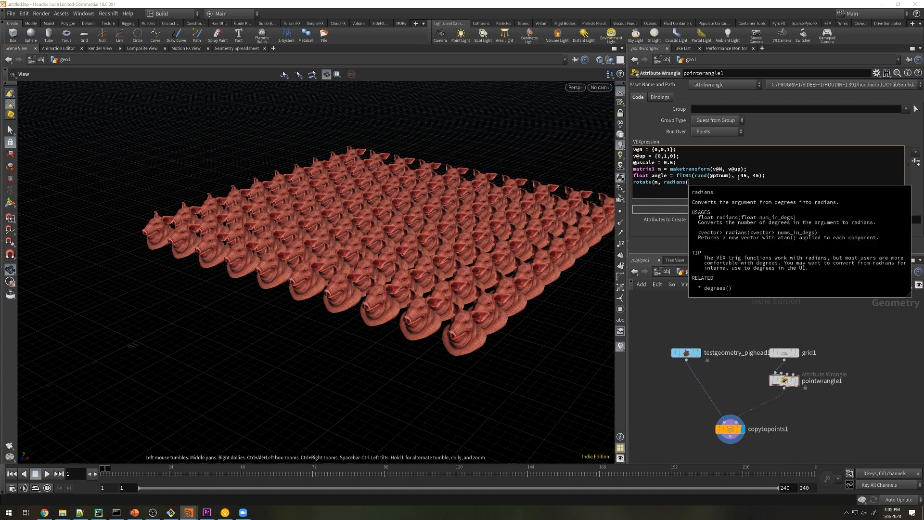
text(angle), v@up)
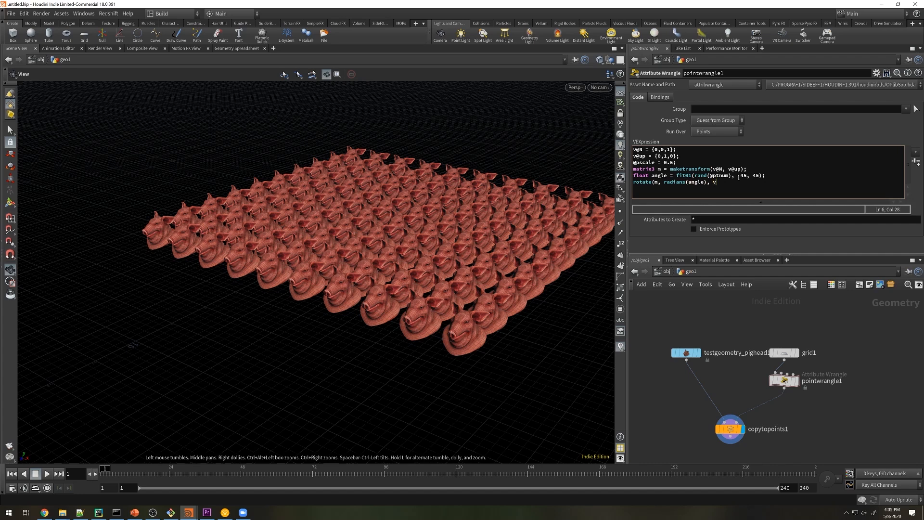
text();)
key(Return)
text(v@N = m * N;)
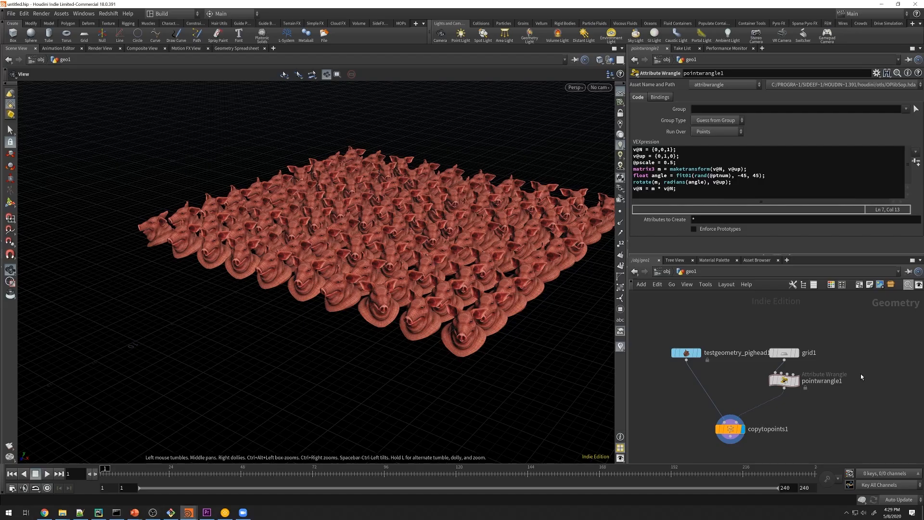
Insert an Attribute Randomize node between the point wrangle and the Copy to Points node.
middle_drag(846, 396, 849, 392)
key(Tab)
text(attribrand)
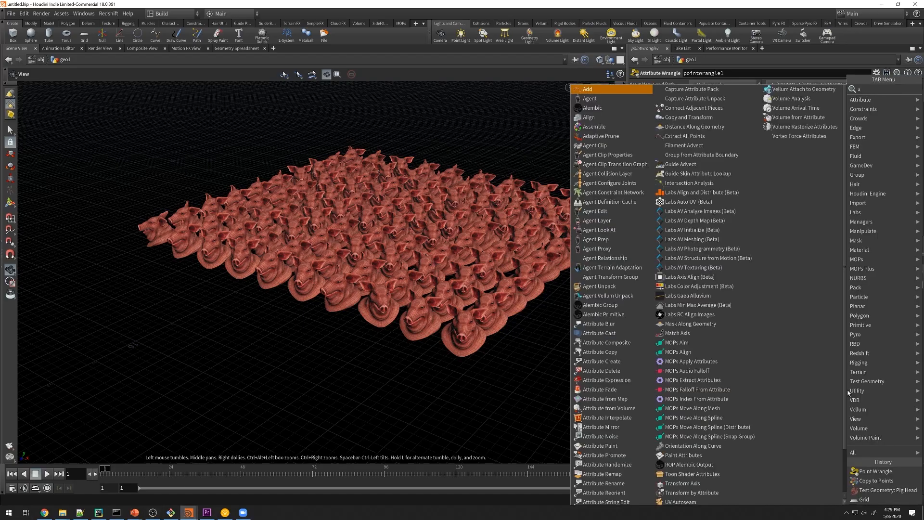
key(Return)
click(770, 403)
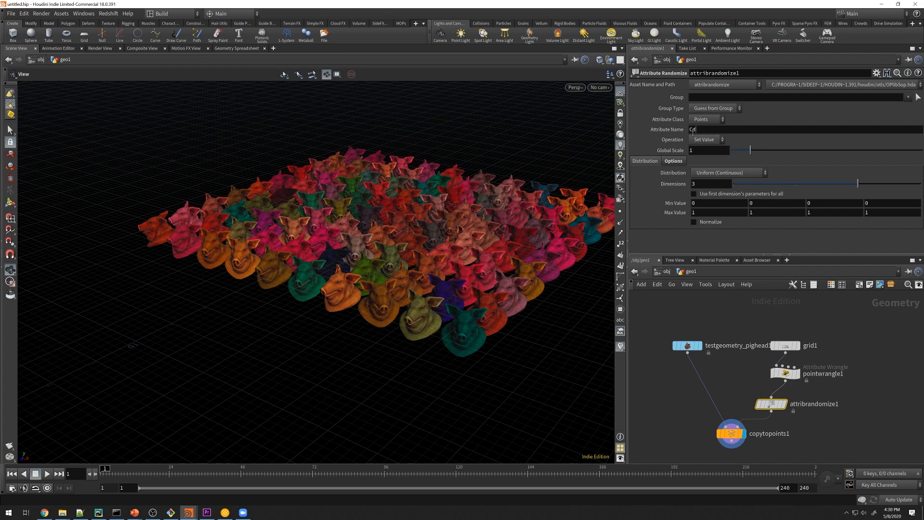
Randomize the pscale attribute with a first-component minimum of 0.2 and maximum of 0.8.
drag(696, 131, 645, 132)
text(pscale)
key(Return)
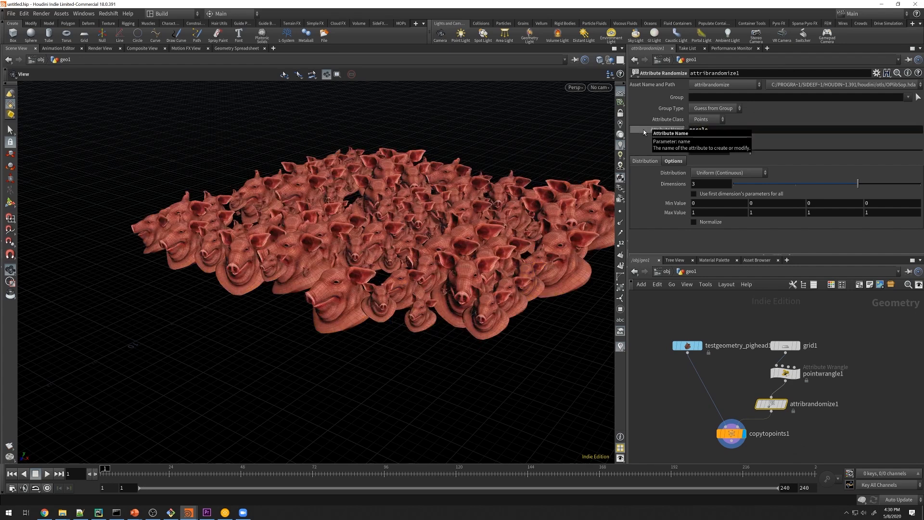
click(702, 205)
text(.2)
key(Return)
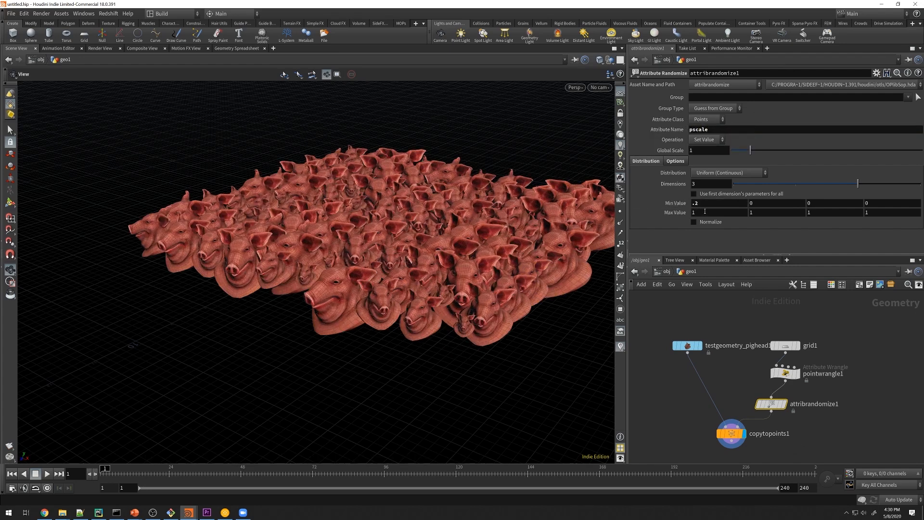
click(694, 213)
text(.8)
key(Return)
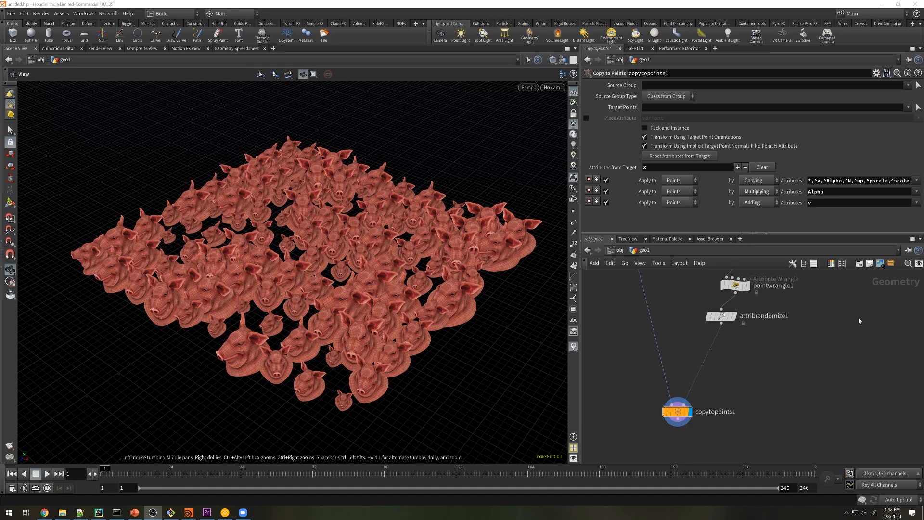
Add a Sphere node of polygon type with a red Color node connected below it, and display the result.
click(796, 343)
key(Tab)
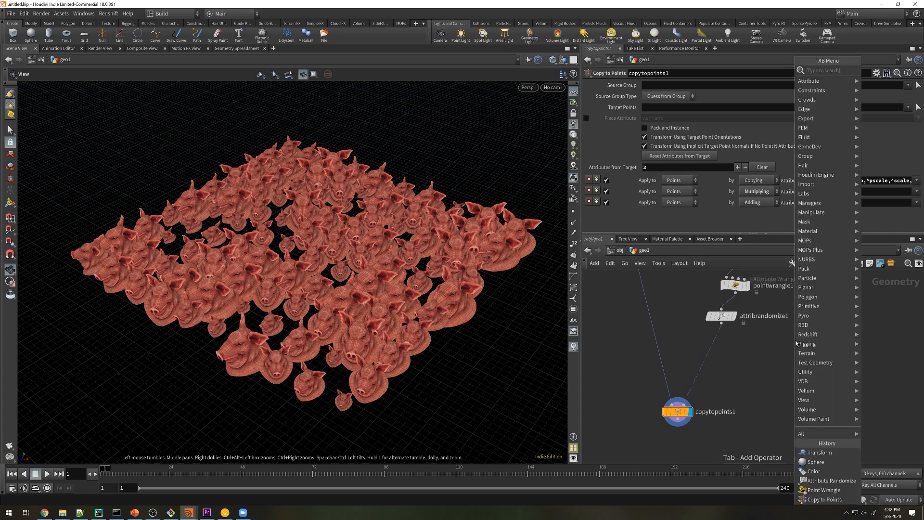
click(815, 461)
key(Tab)
mouse_move(745, 369)
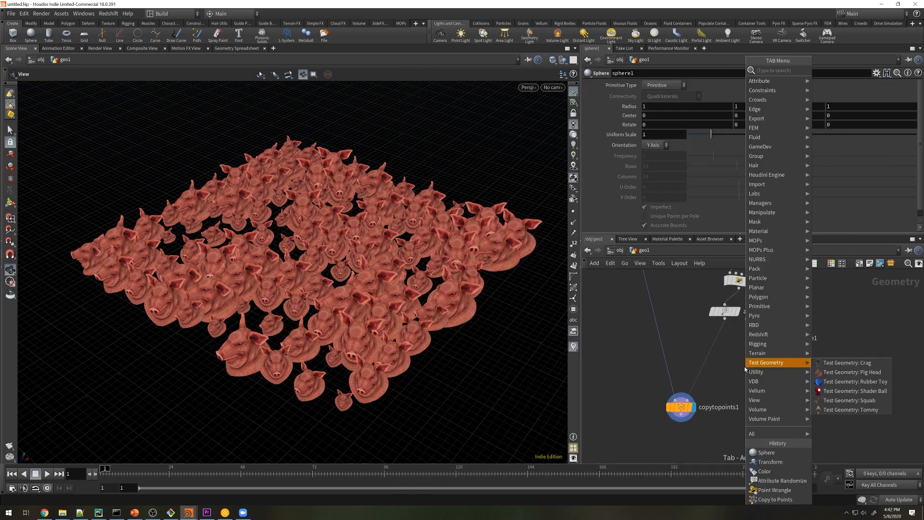
click(764, 471)
click(741, 354)
Insert a second Color node between the Attribute Randomize and Copy to Points nodes.
key(Tab)
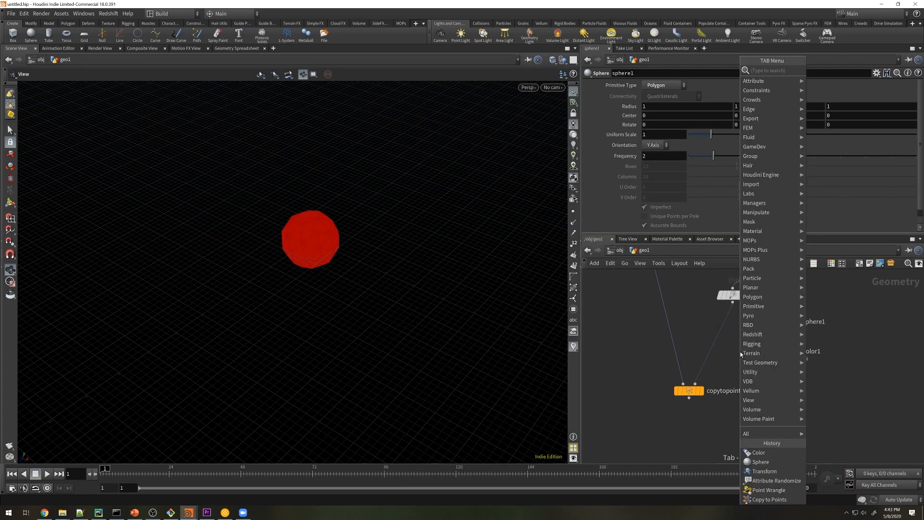
text(colo)
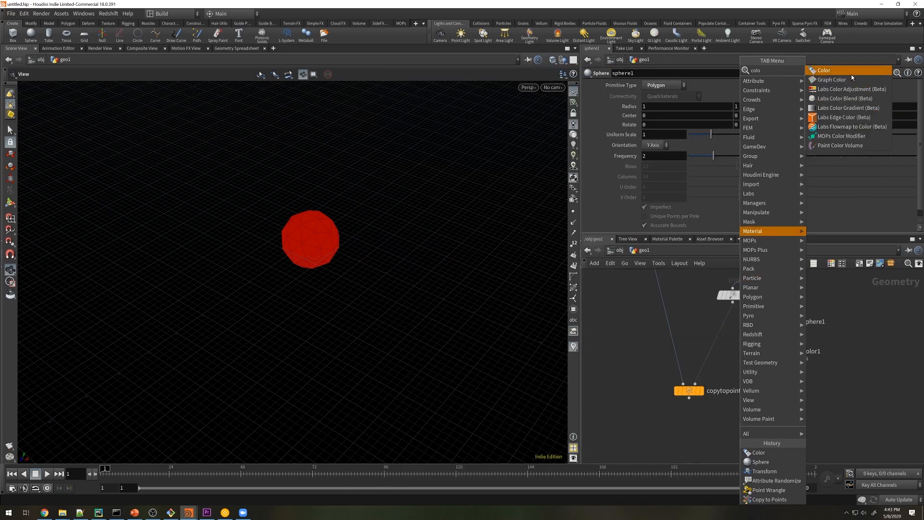
click(851, 74)
click(706, 357)
Set the second Color node's colour to black with values 0, 0, 0.
double_click(717, 152)
text(0)
key(Tab)
text(0)
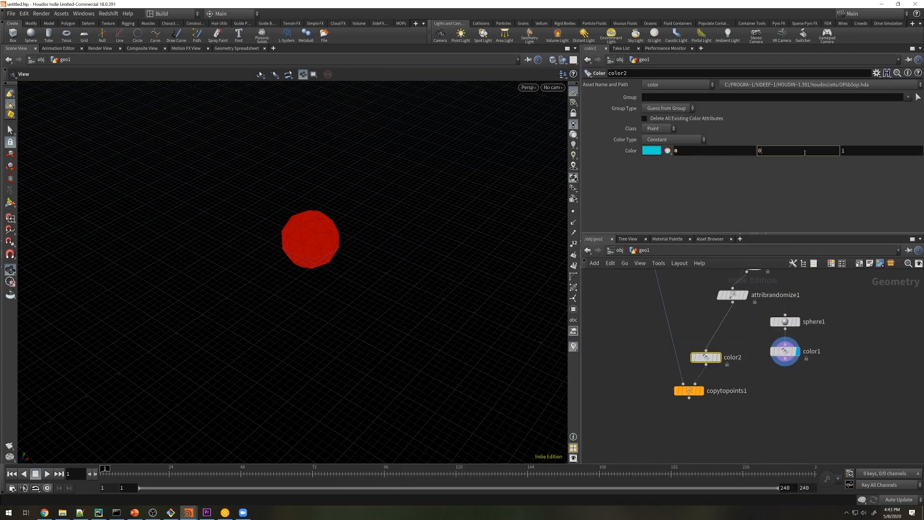
key(Tab)
text(0)
key(Return)
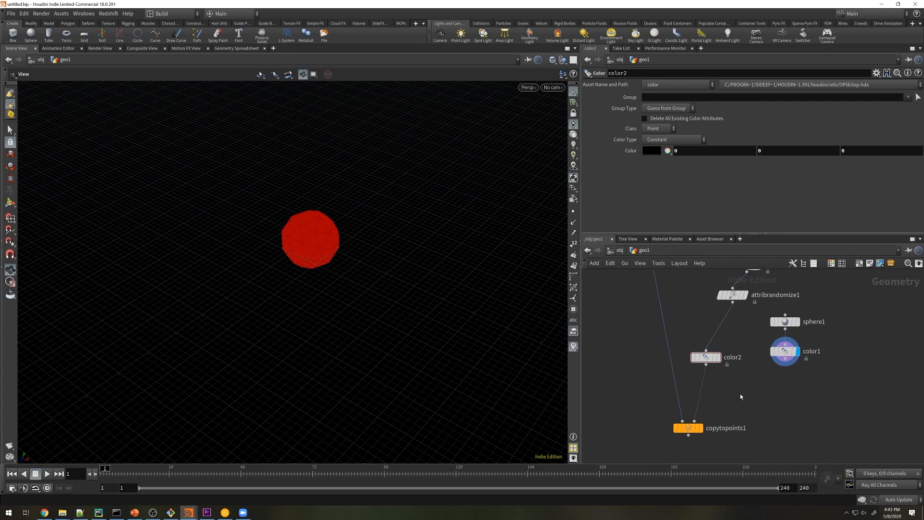
Insert an Attribute Transfer below the black Color node, sourced from the red sphere, with Distance Threshold 0.62 and Blend Width 3.64.
key(Tab)
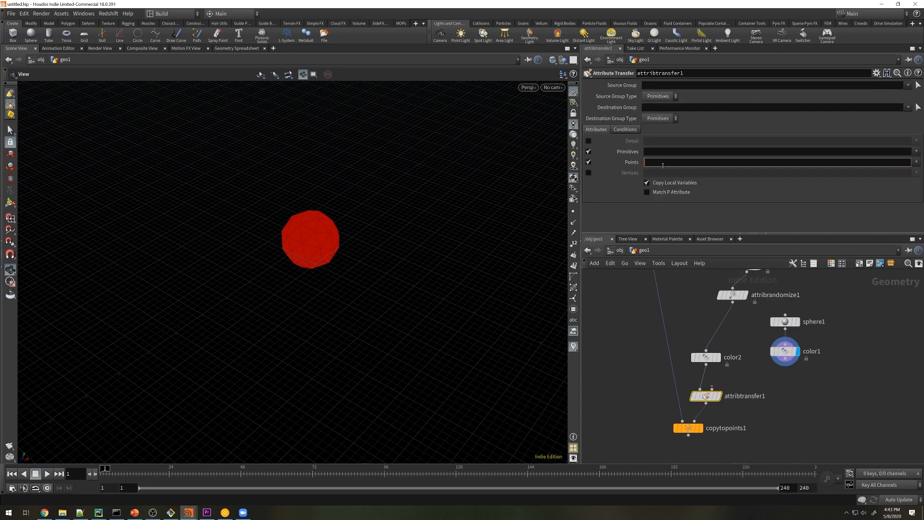
key(Return)
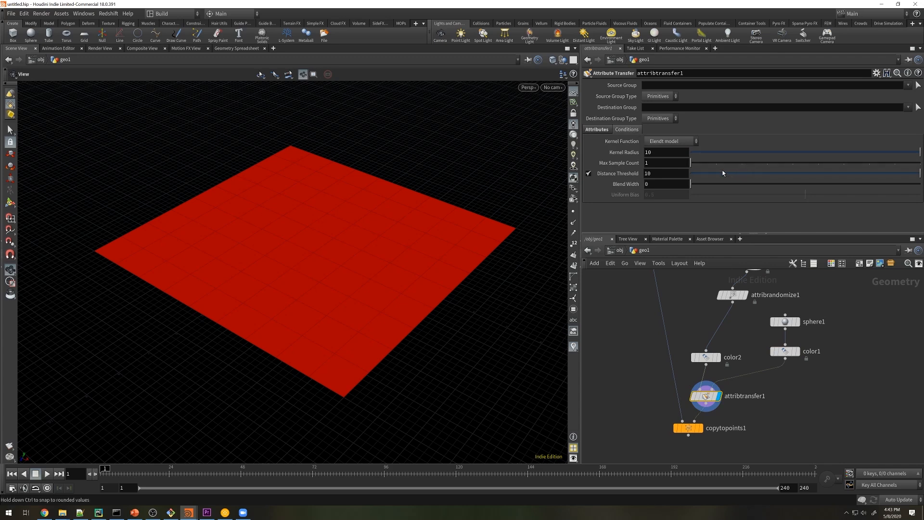
click(722, 174)
mouse_move(714, 174)
mouse_down()
mouse_move(729, 173)
mouse_move(716, 174)
mouse_up()
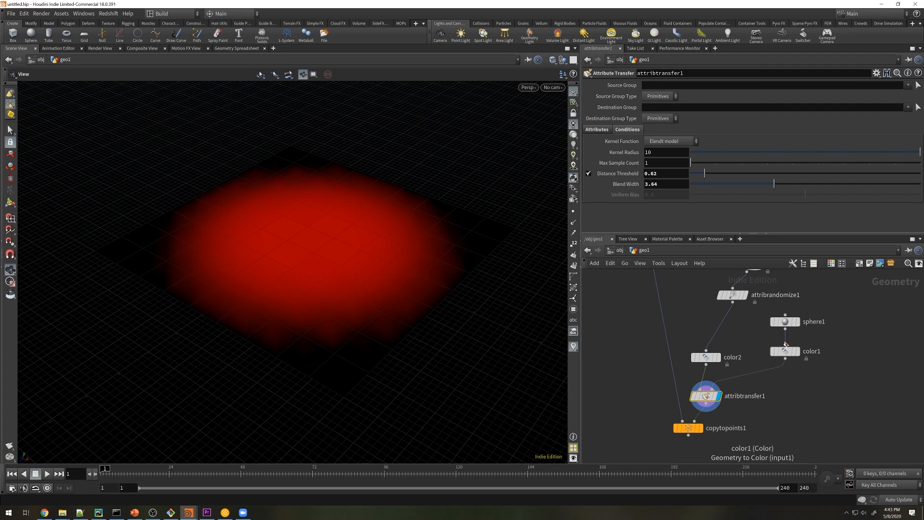
middle_drag(801, 346, 802, 320)
drag(692, 405, 685, 433)
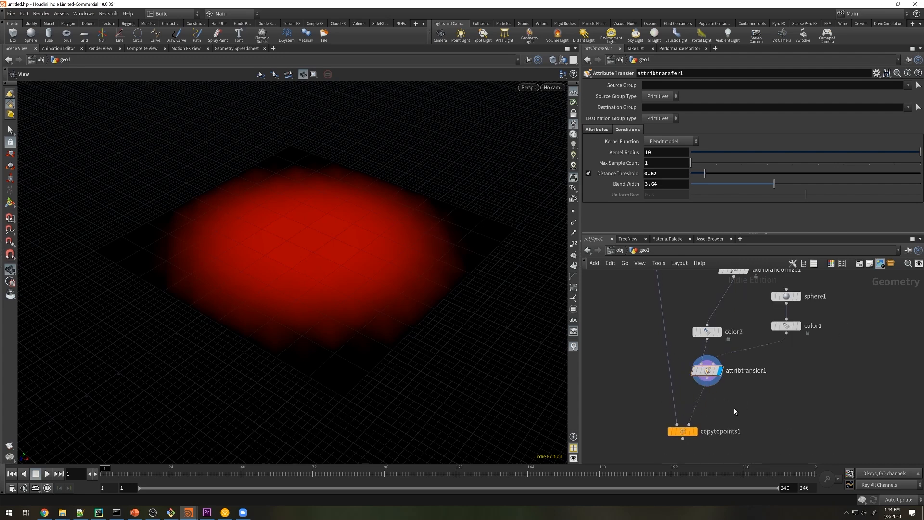
click(735, 407)
key(Tab)
text(wr)
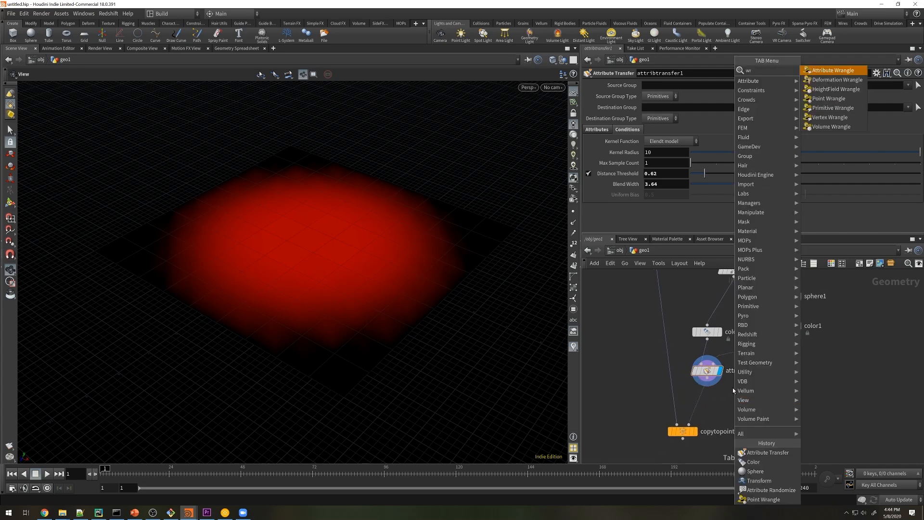
click(825, 99)
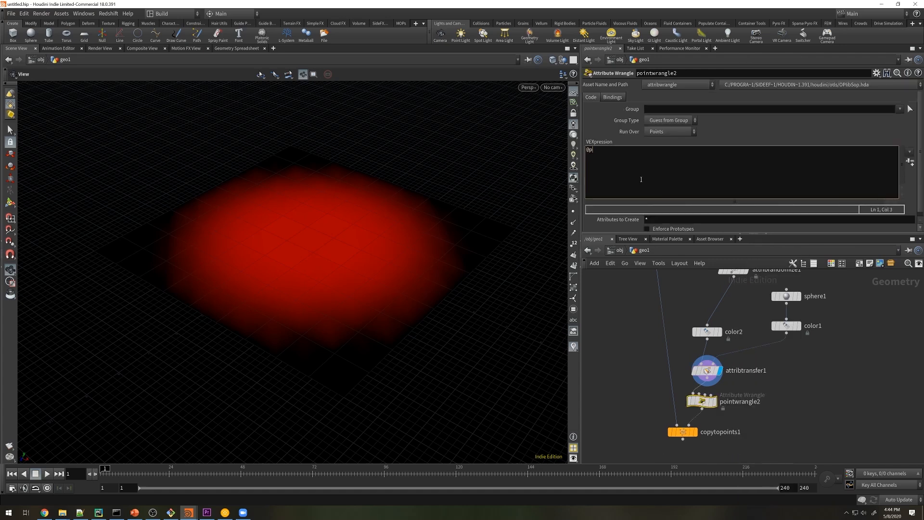
key(BackSpace)
text(cale *= @Cd.x;)
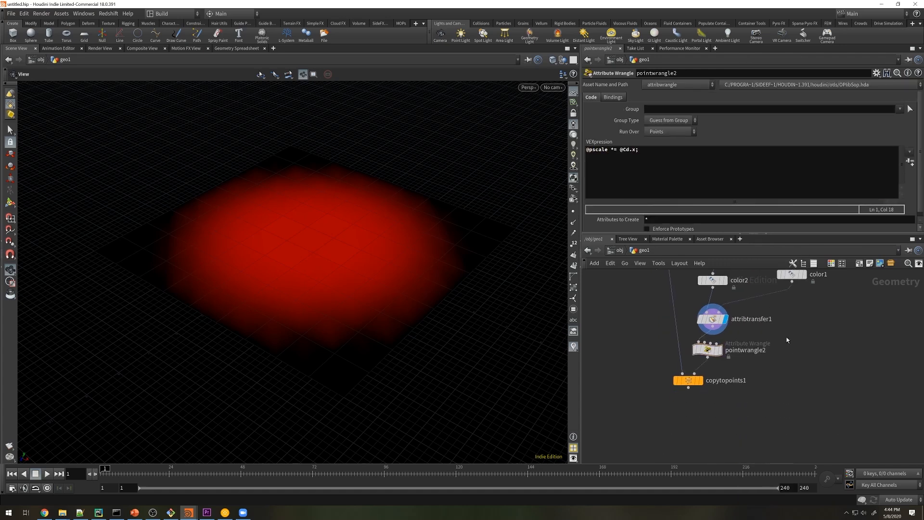
Insert an Attribute Delete above Copy to Points that removes the point attribute Cd, and display the Copy to Points result.
middle_drag(686, 434, 691, 382)
drag(691, 382, 691, 410)
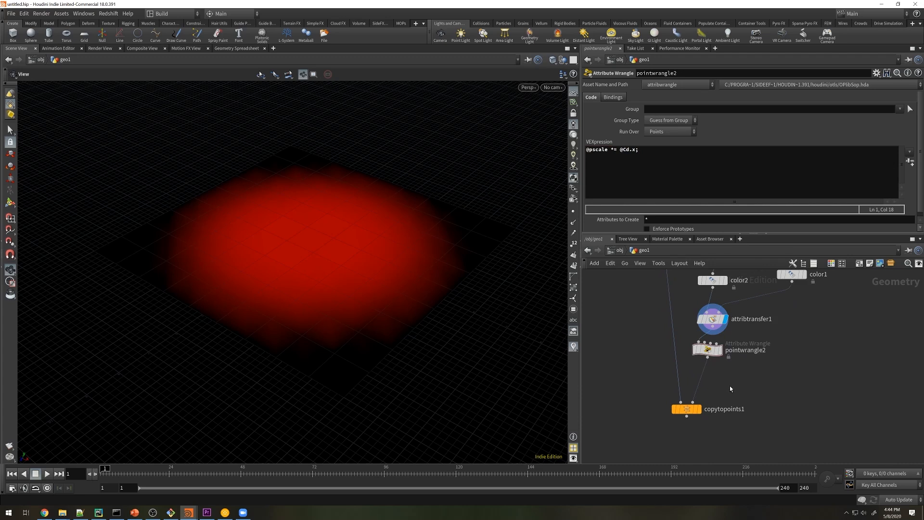
key(Tab)
text(attribd)
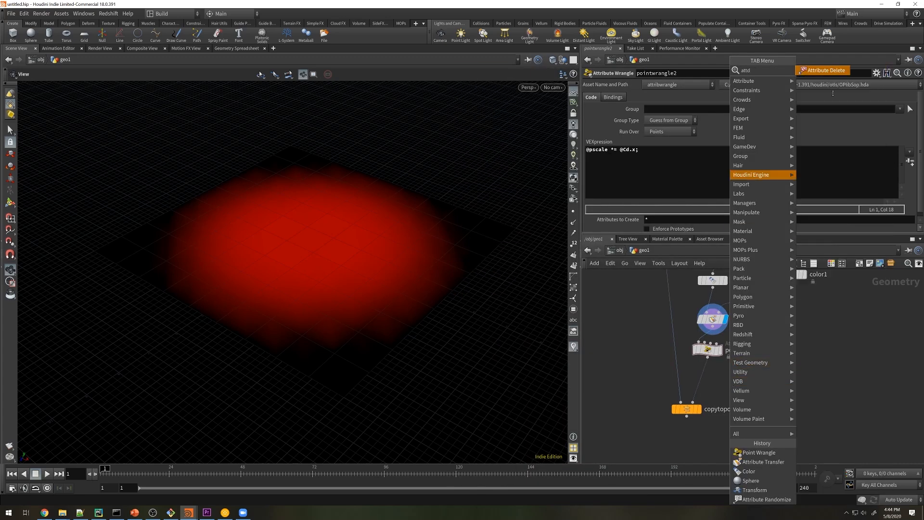
click(819, 71)
click(656, 97)
text(Cd)
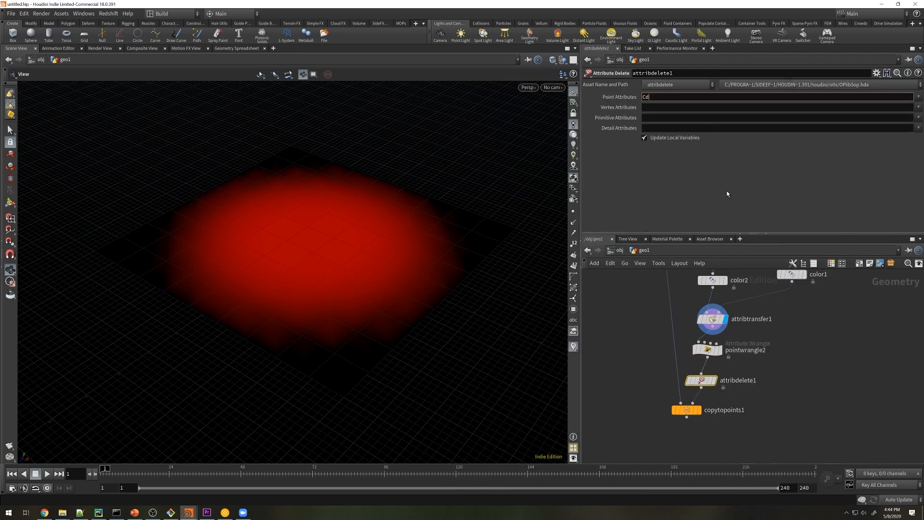
key(Return)
click(699, 410)
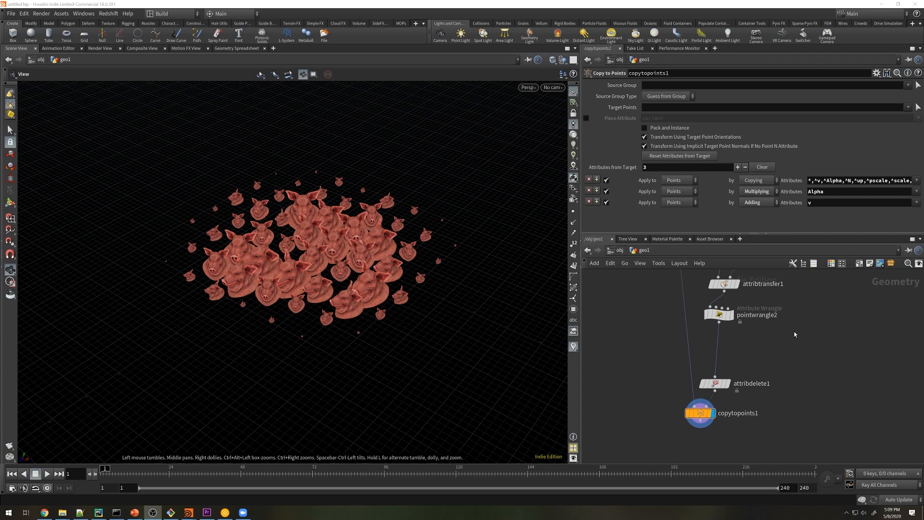
Add a second Sphere node beside the wrangle and move its centre to about 0, 5.09, 6.86, away from the pig heads.
key(Tab)
text(sphere)
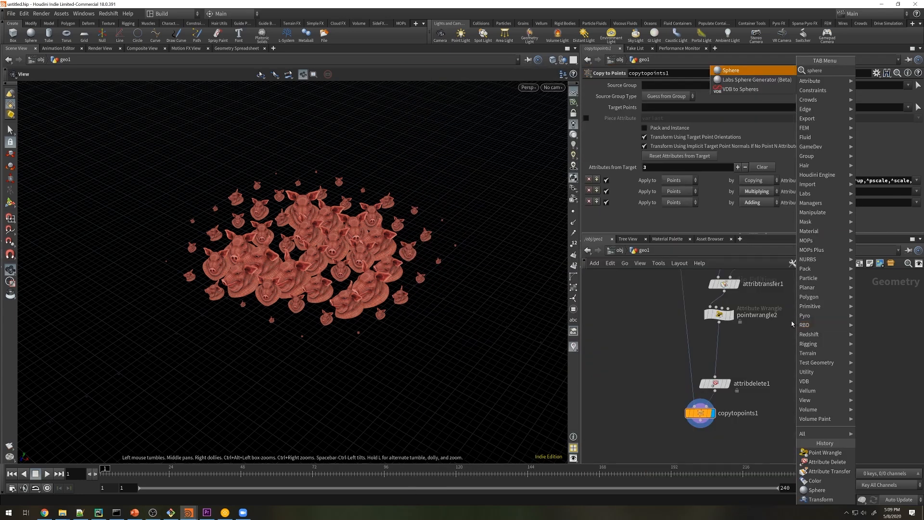
key(Return)
click(773, 341)
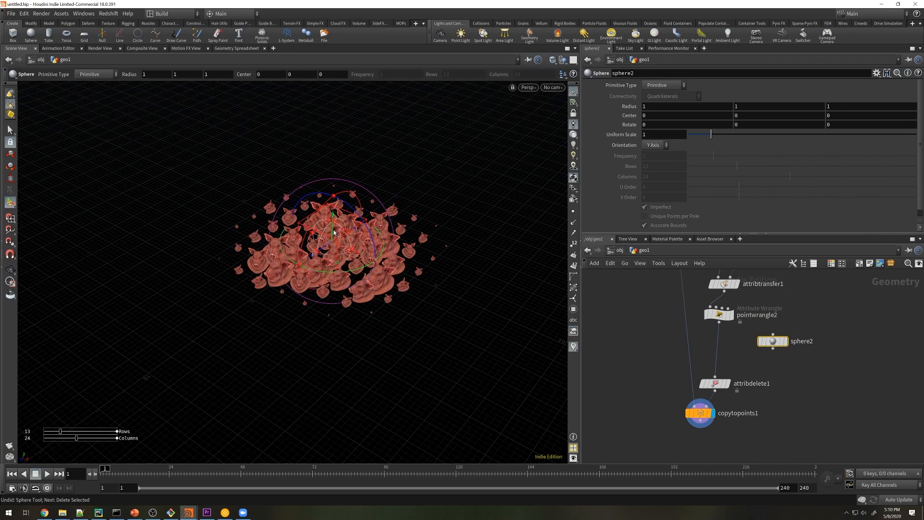
drag(334, 211, 202, 202)
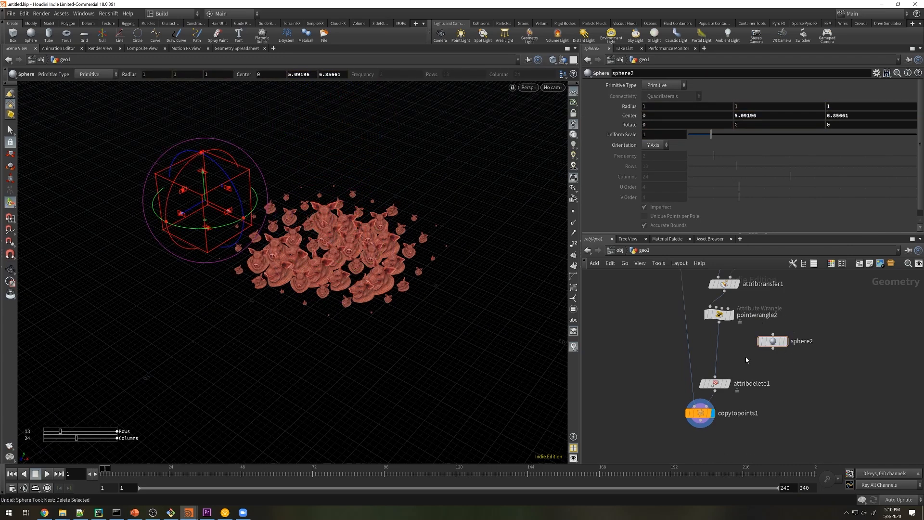
Insert a Point Wrangle between pointwrangle2 and the Attribute Delete, and wire the new sphere into its second input.
key(Tab)
click(840, 111)
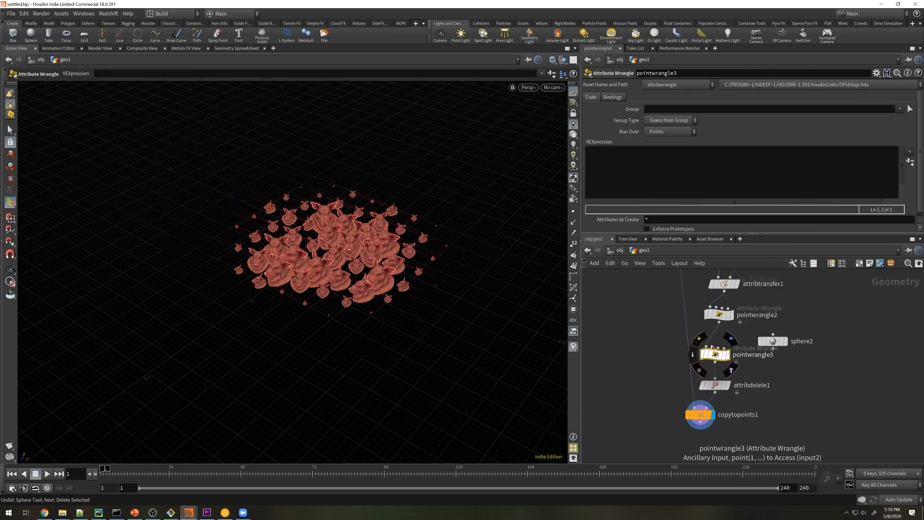
click(715, 355)
click(772, 346)
drag(772, 340, 784, 330)
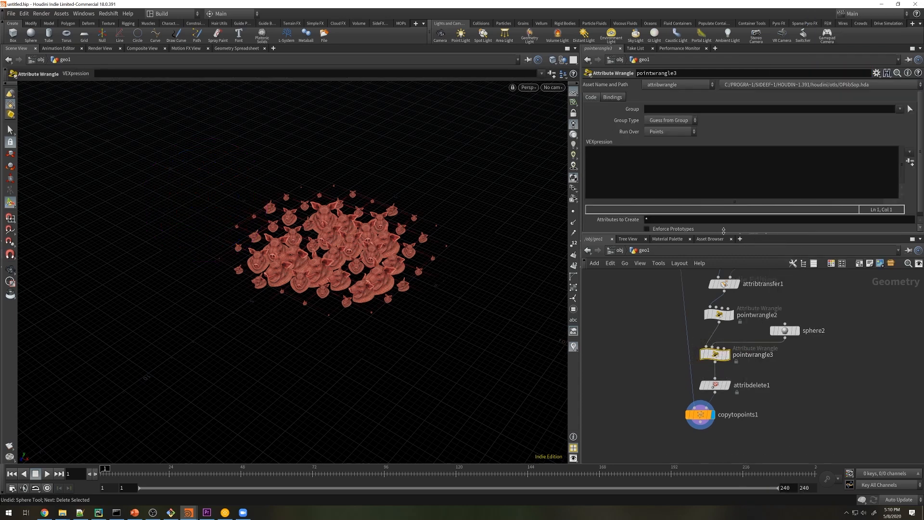
In the new wrangle, define vector target = point(1, "P", 0);, vector aim = normalize(target - @P); and vector up = {0,1,0};.
click(688, 176)
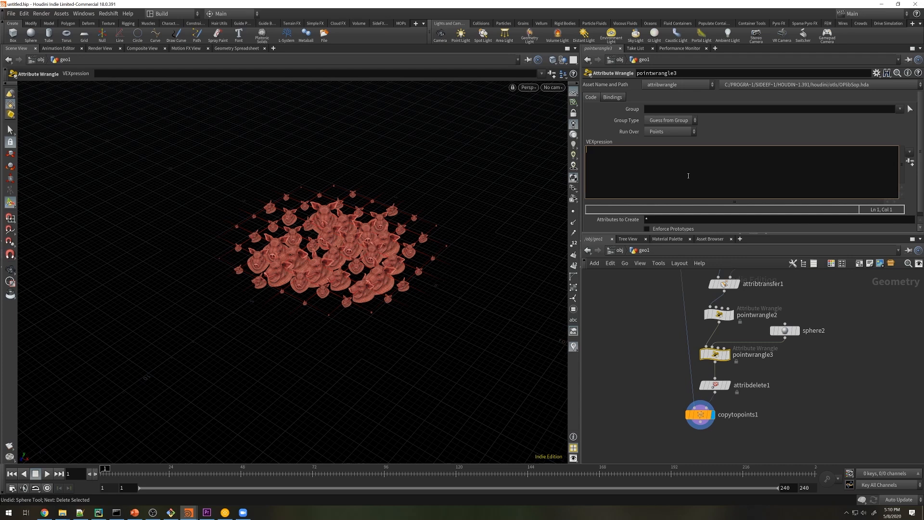
text(vector target = point(1, "P", 0);)
key(Return)
text(vector aim = normalize(target - @P);)
key(Return)
text(vector up = {0,1,0};)
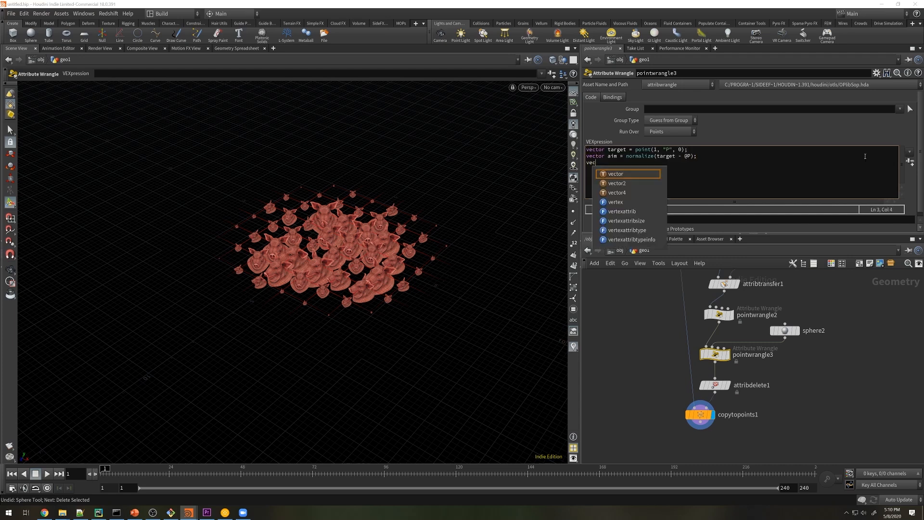
key(Return)
key(Return)
Add the lines matrix3 goal = maketransform(aim, up); and matrix3 old = maketransform(v@N, up); to the wrangle.
text(matr)
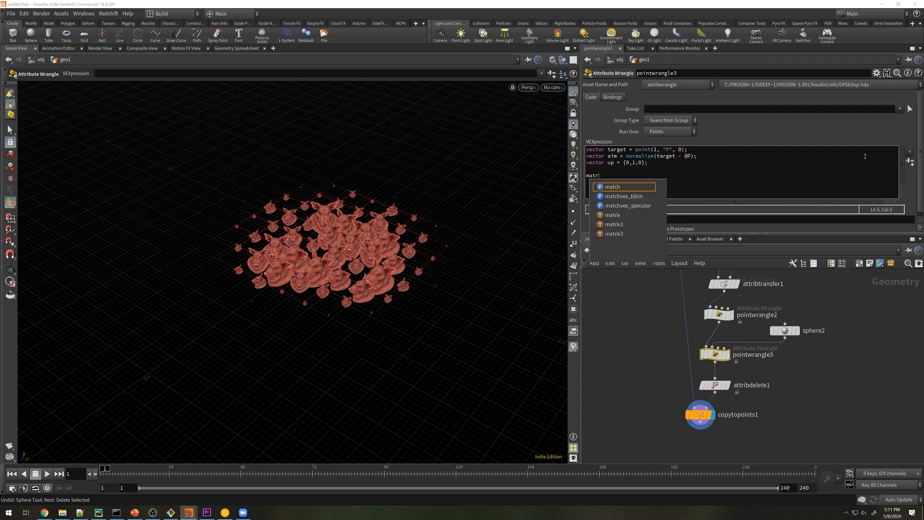
text(ix3 go)
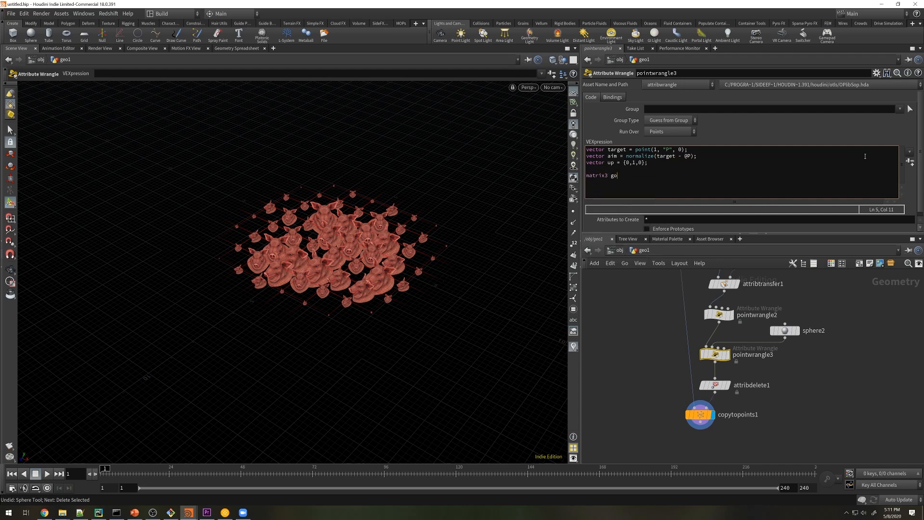
text(al = maketrans)
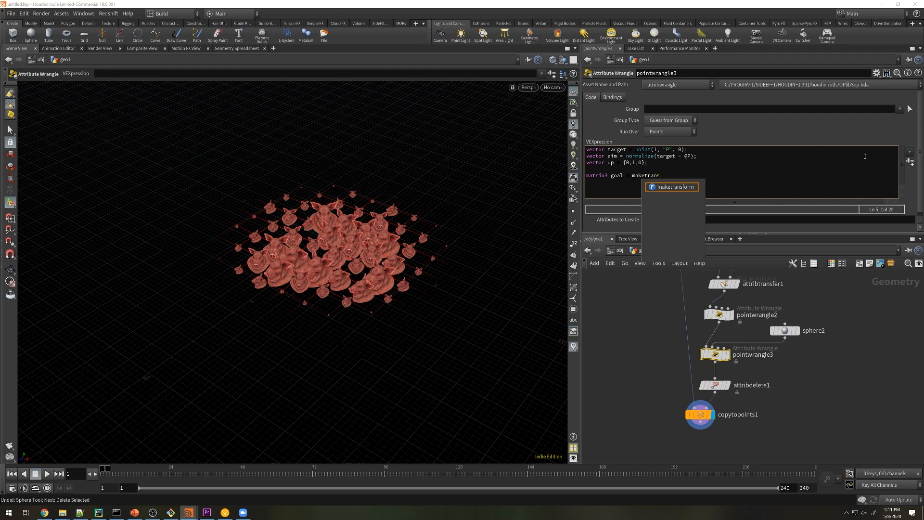
text(form()
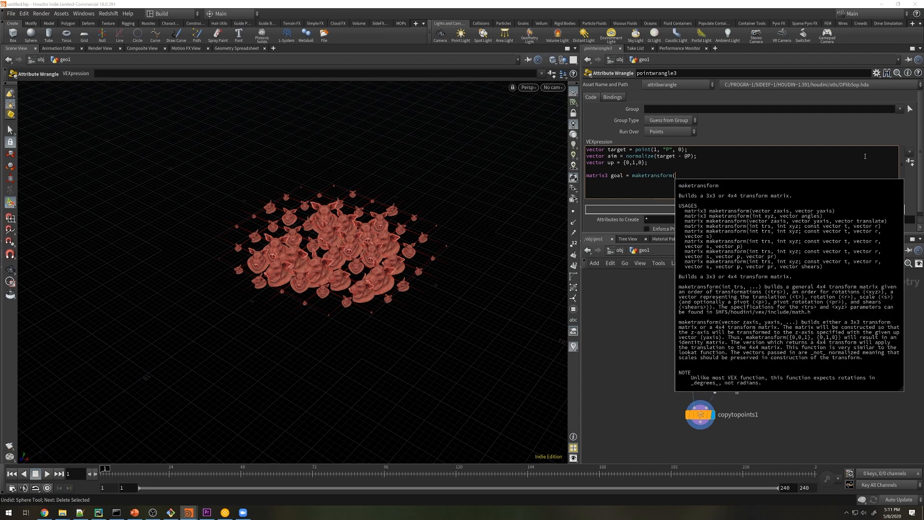
text(aim, up);)
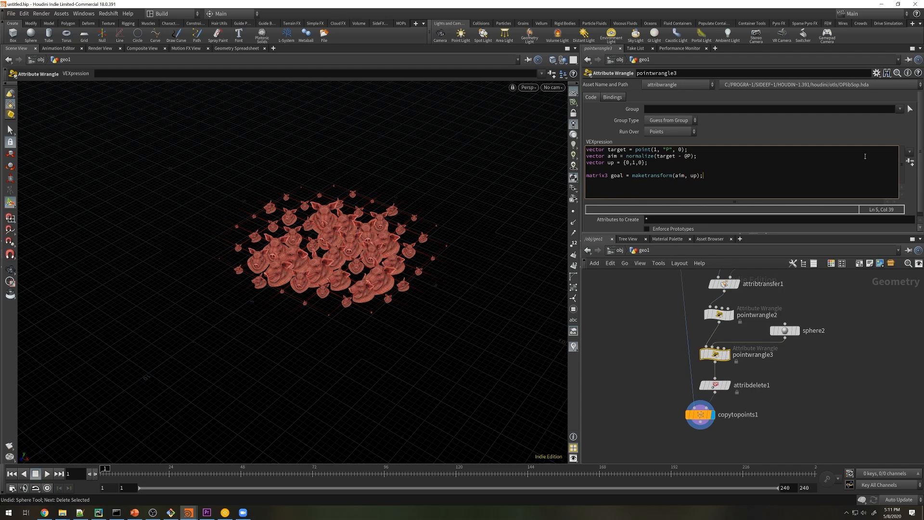
key(Return)
text(matrix3 old = maketransform(v@N, up)
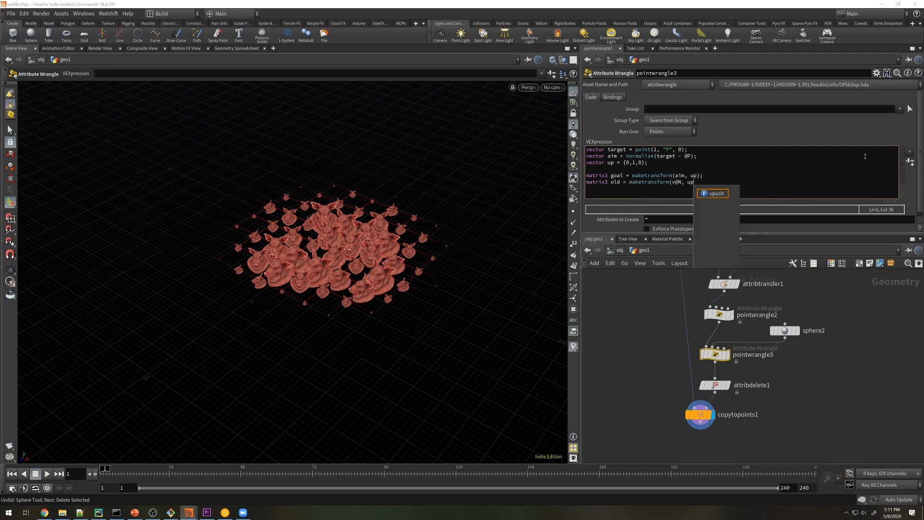
text();)
key(Return)
key(Return)
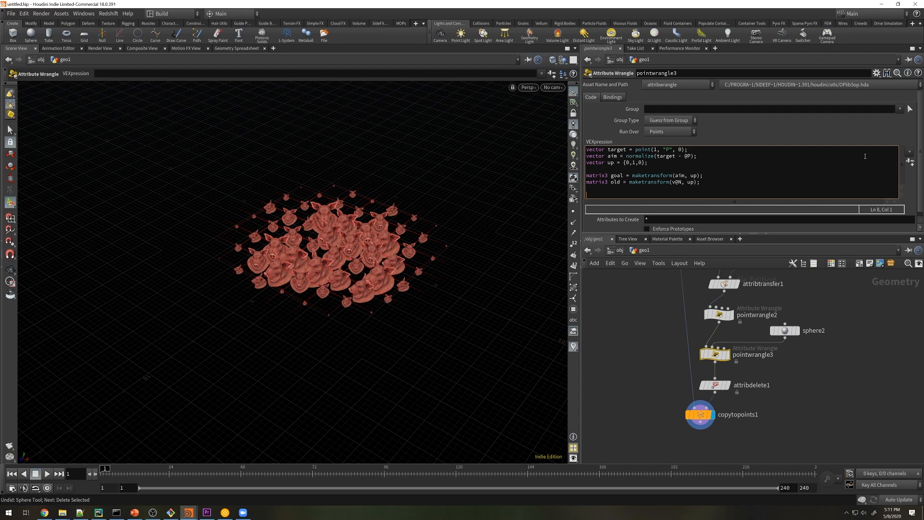
text(matrix3 out = slerp(old, goal, @Cd.x);)
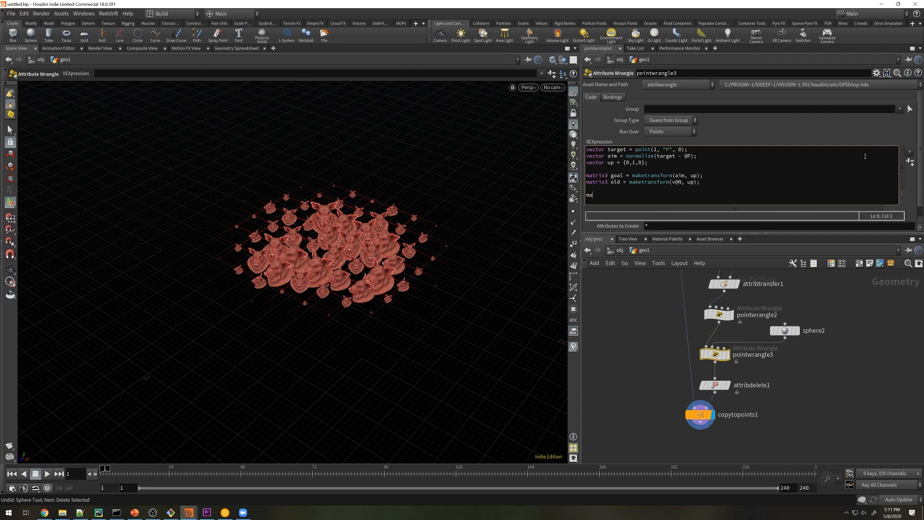
key(Return)
text(v@N = out * {0,0,1};)
key(Return)
text(v@up = out * up;)
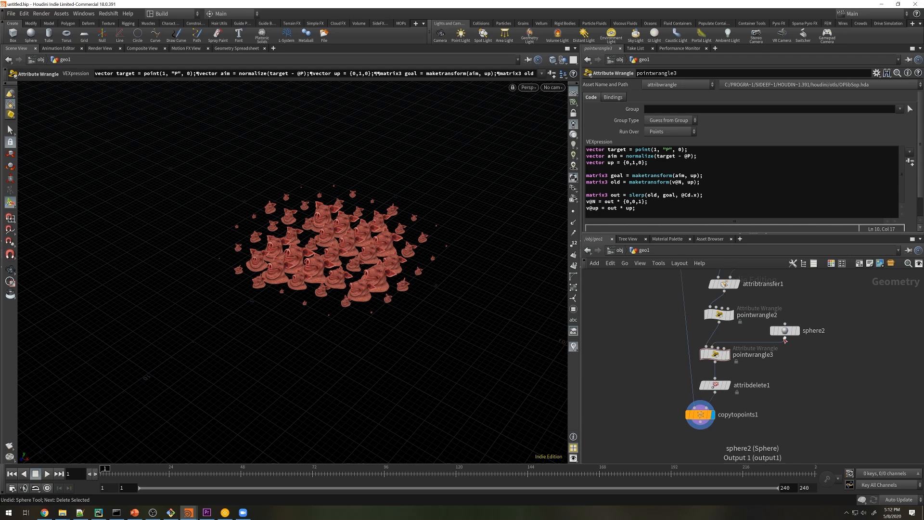
Move the target sphere in the viewport to redirect where the pig heads are looking.
click(785, 331)
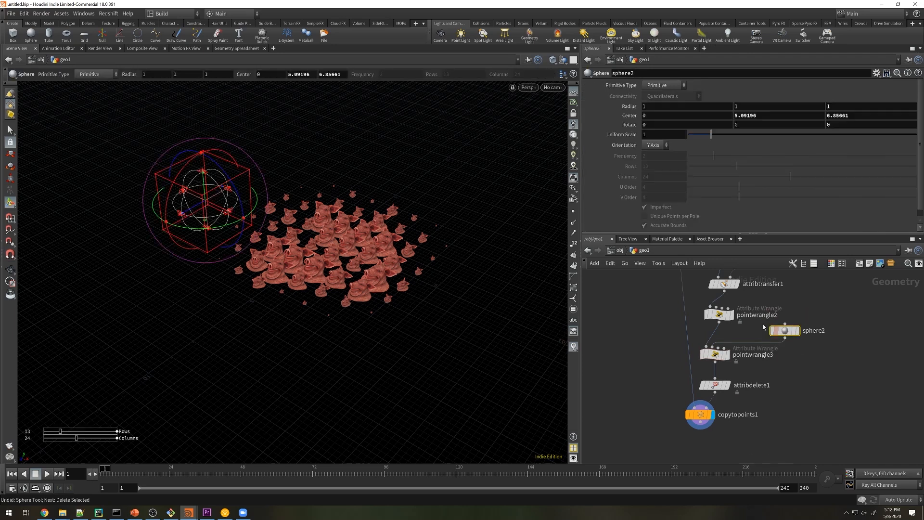
key(Return)
drag(278, 234, 433, 298)
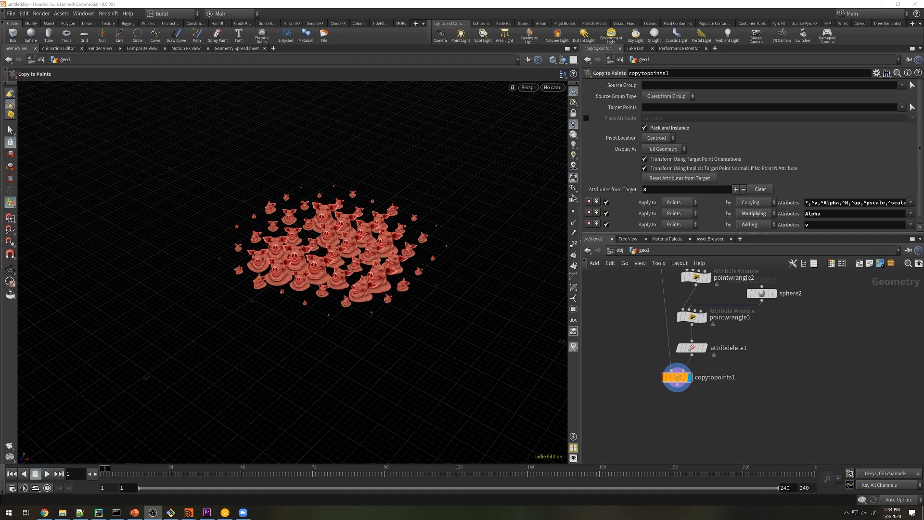
Append a Point VOP below Copy to Points and display its result.
middle_drag(769, 411, 770, 381)
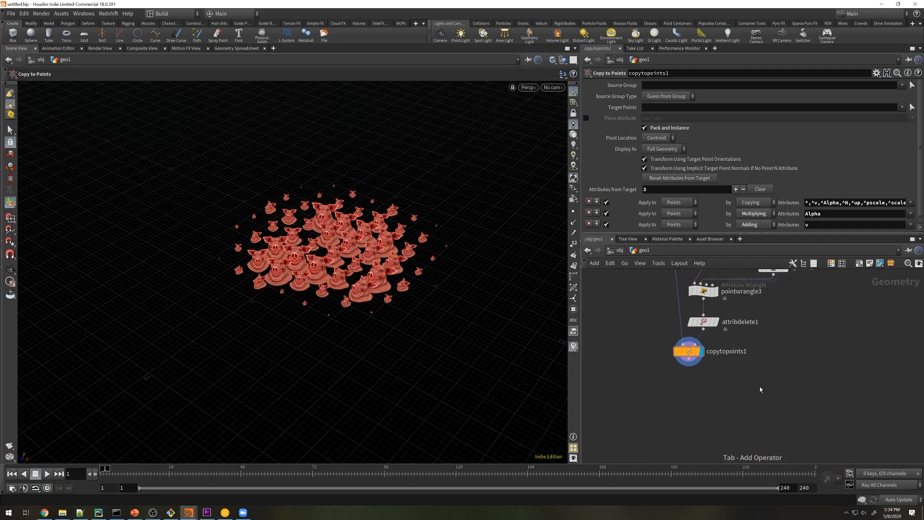
key(Tab)
text(poin)
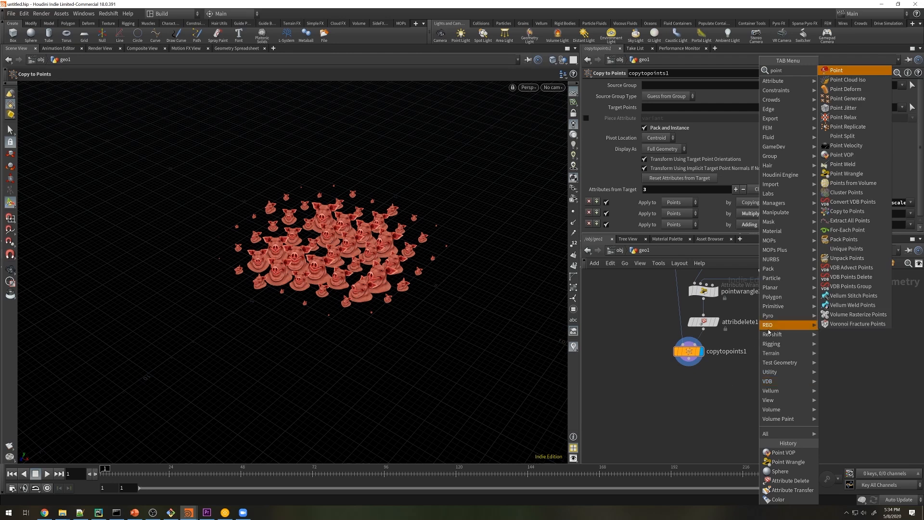
click(836, 164)
click(685, 388)
drag(688, 358, 678, 381)
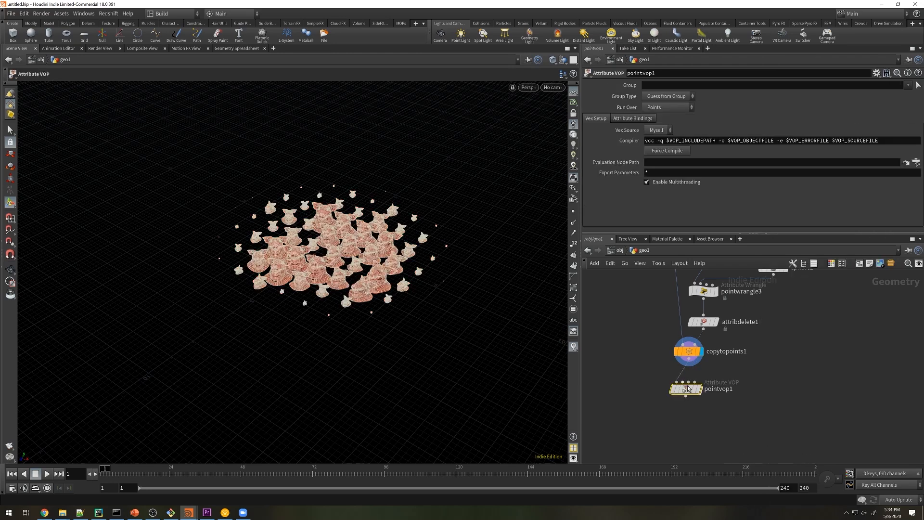
click(699, 389)
Inside the Point VOP, add a Curl Noise node between the global parameters and the output, leaving room between them.
key(i)
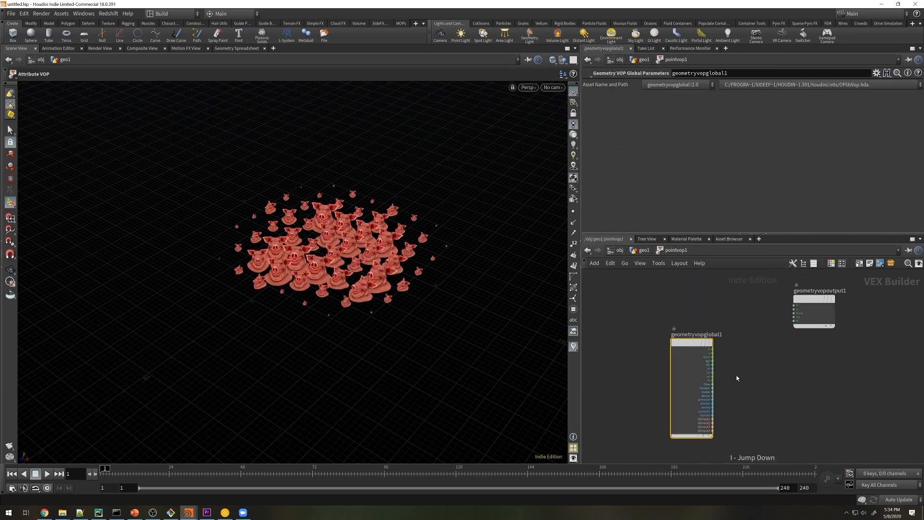
middle_drag(733, 360, 701, 360)
drag(663, 345, 604, 346)
key(Tab)
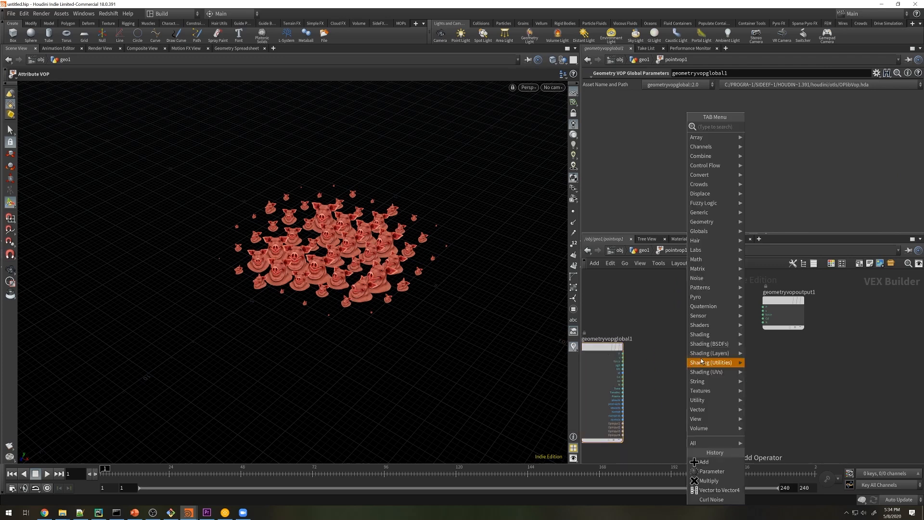
text(cu)
key(Return)
click(709, 360)
middle_drag(709, 360, 746, 346)
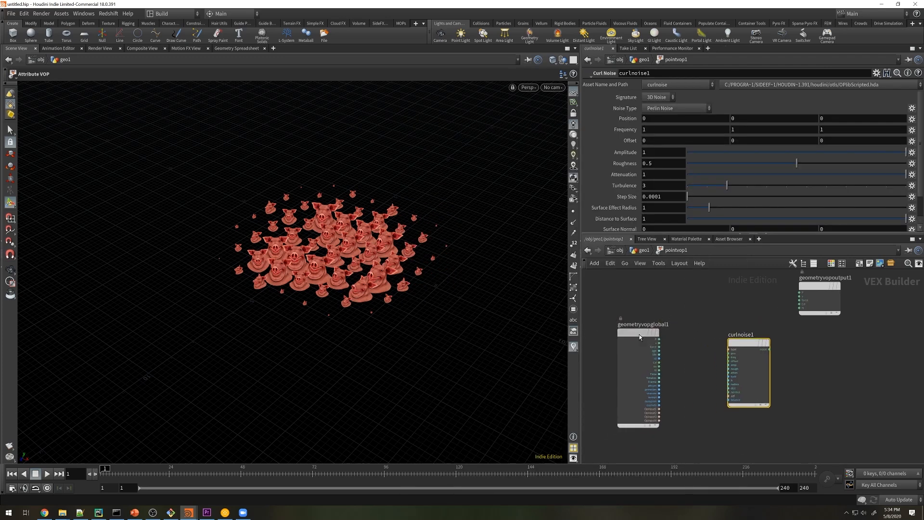
drag(655, 342, 638, 345)
middle_drag(714, 332, 723, 330)
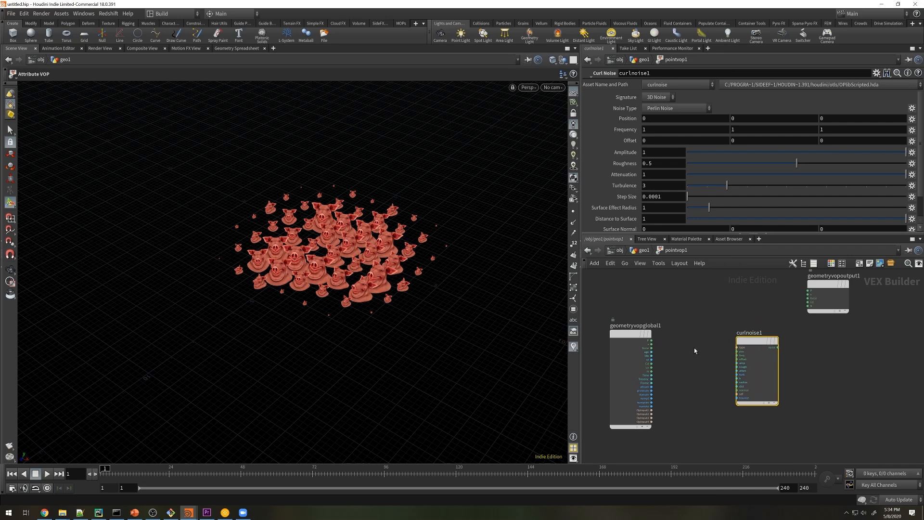
Add a Vector to Vector4 node before the Curl Noise, wiring P to its vector input and Time to its fourth component.
key(Tab)
text(v)
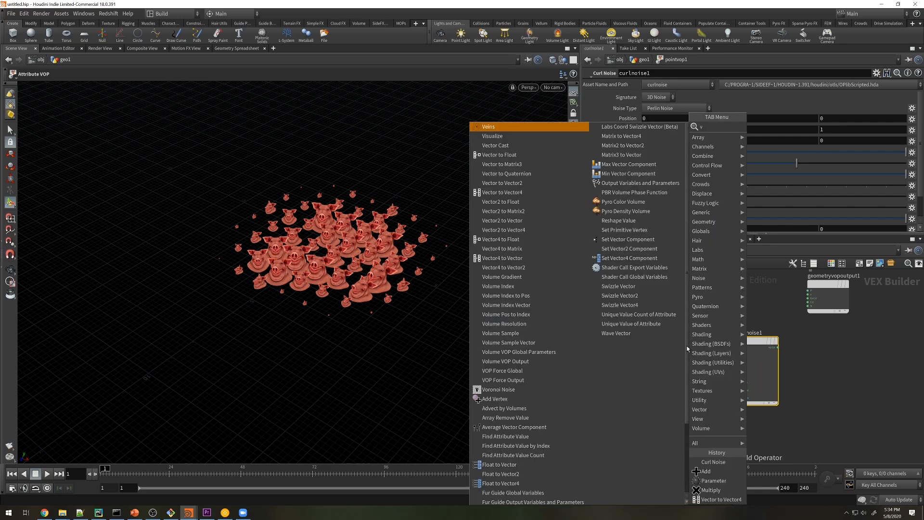
text(ec)
key(Return)
click(694, 348)
drag(651, 340, 676, 350)
middle_drag(699, 381, 742, 371)
drag(676, 324, 644, 324)
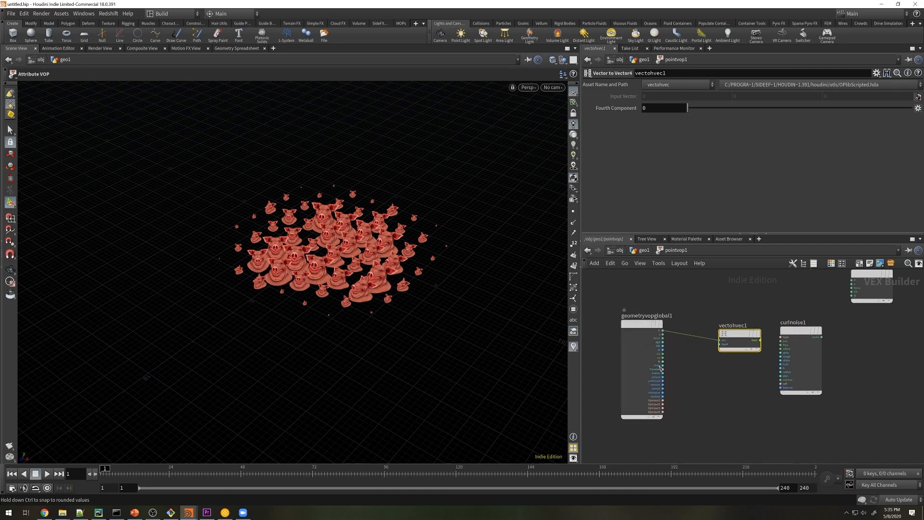
drag(663, 366, 720, 344)
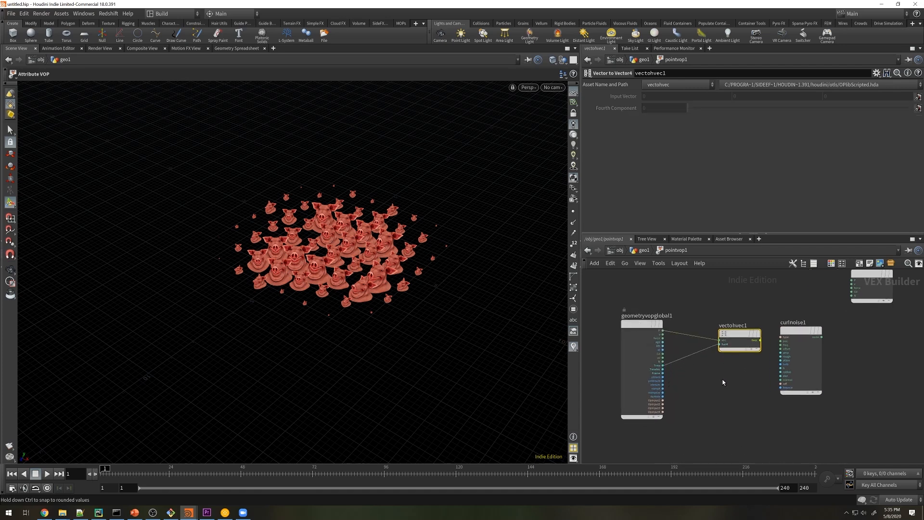
Spread the nodes apart and insert a Multiply node on the wire from Time to the Vector to Vector4's fourth component.
middle_drag(722, 380, 754, 373)
drag(675, 318, 639, 318)
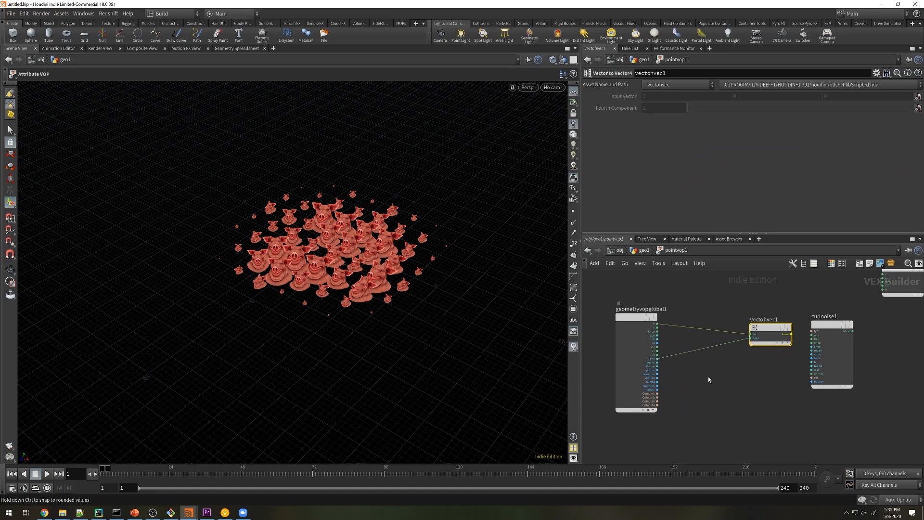
key(Tab)
text(mult)
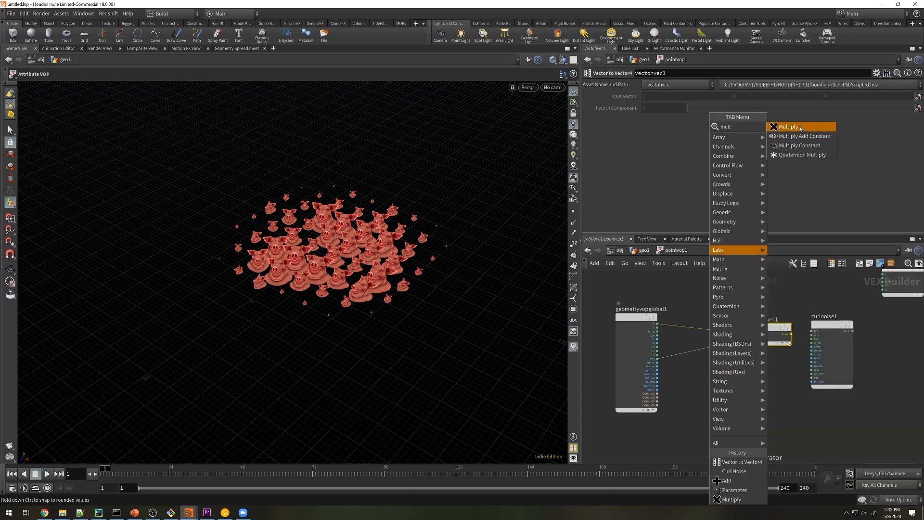
key(Return)
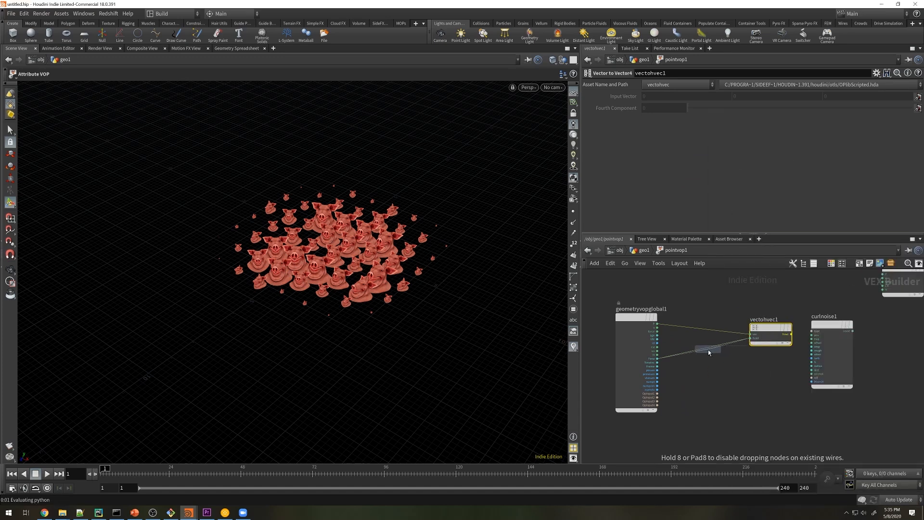
click(708, 356)
Add a float Parameter named time_scale, labelled Time Scale, with default 1, and wire it into the Multiply's second input.
middle_drag(708, 375, 728, 371)
key(Tab)
text(par)
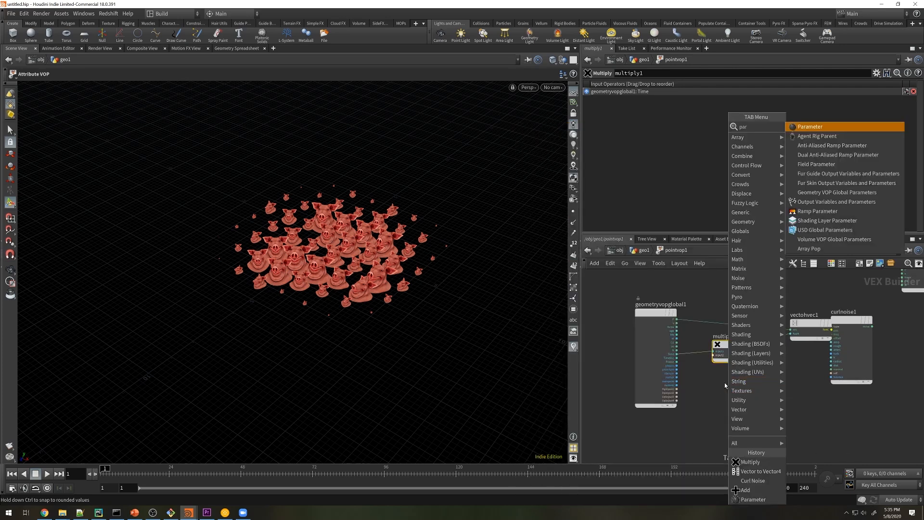
key(Return)
click(658, 429)
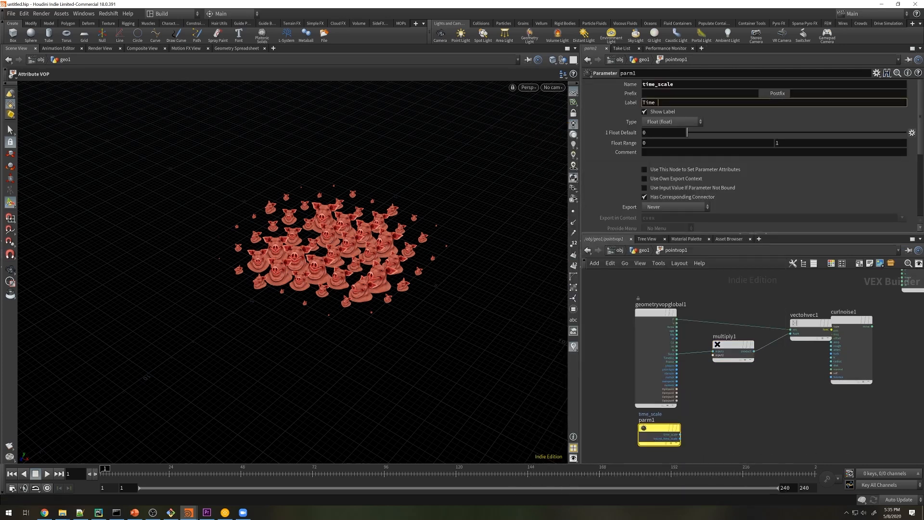
text(Scale)
key(Return)
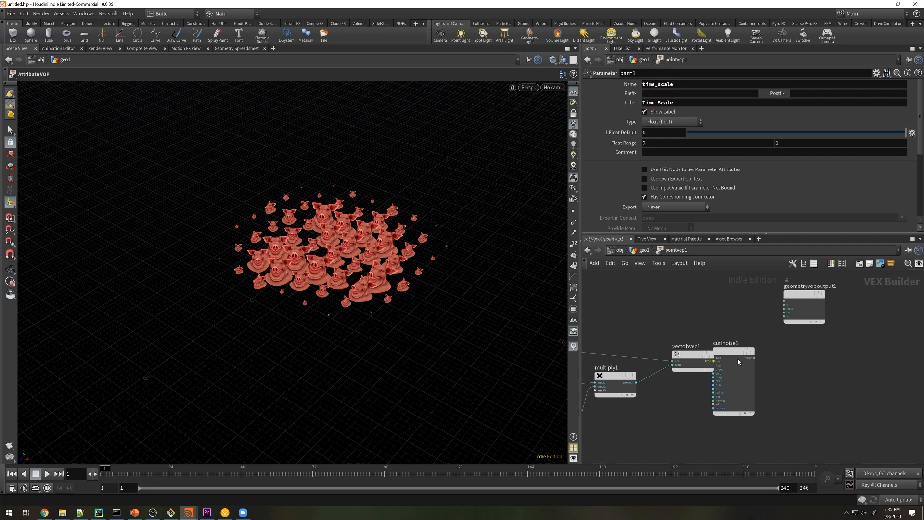
Move the Curl Noise node clear of Vector to Vector4 and wire the vector4 output into its position input.
drag(748, 352, 785, 356)
click(713, 361)
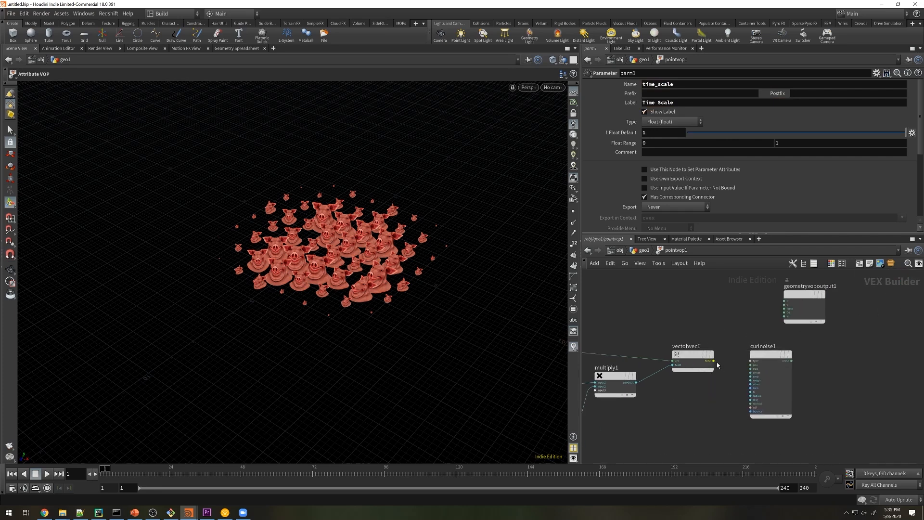
click(749, 365)
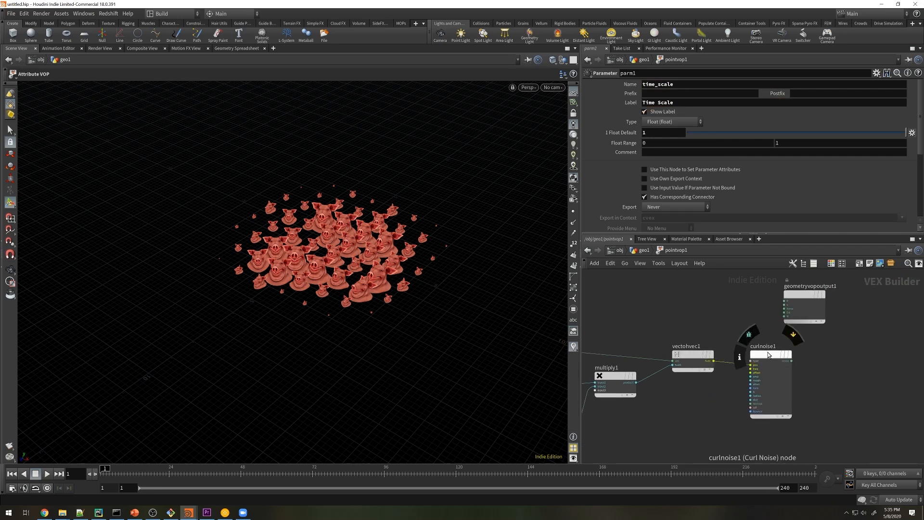
Create input parameters for all of the Curl Noise node's unconnected inputs.
click(770, 355)
click(591, 76)
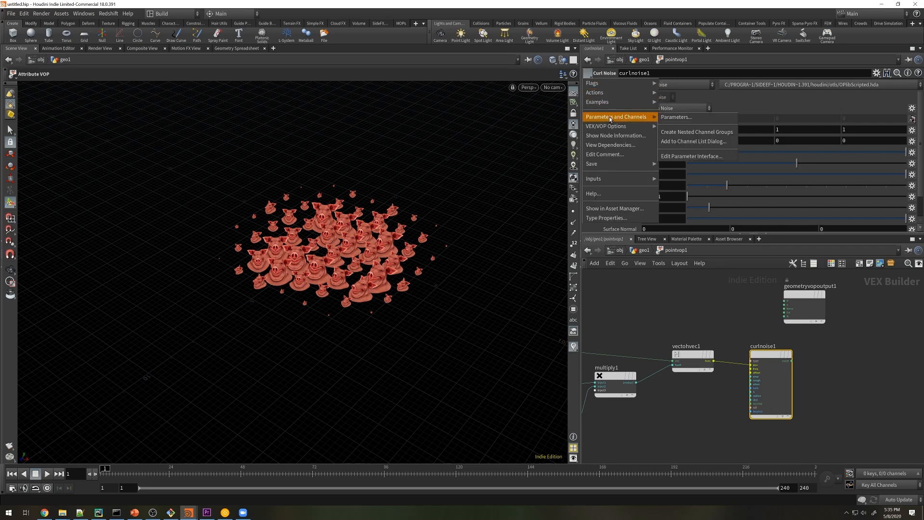
mouse_move(625, 126)
click(697, 200)
Add an Add node above the Curl Noise and move the geometry output node farther away to make room.
key(Tab)
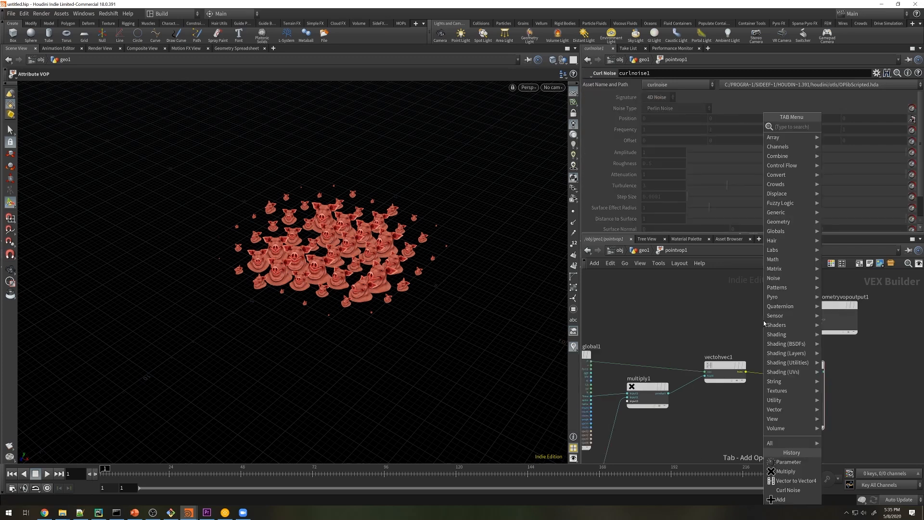
text(add)
key(Return)
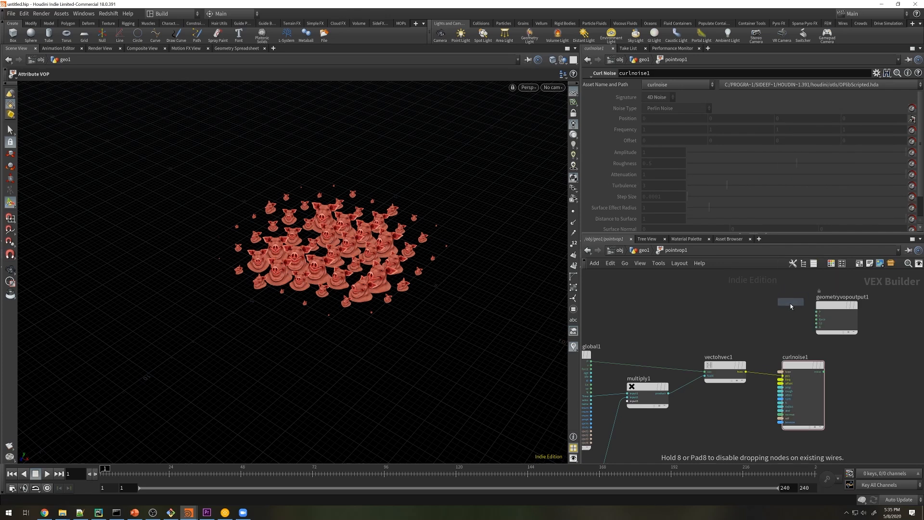
click(781, 311)
drag(831, 305, 882, 301)
Wire P and the curl noise into the Add node, and its sum into P of the geometry output.
click(591, 361)
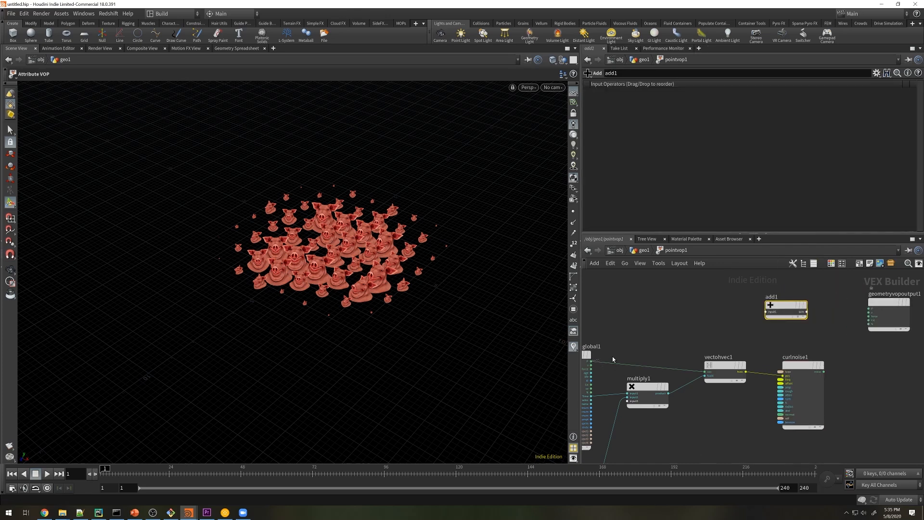
click(765, 312)
click(823, 371)
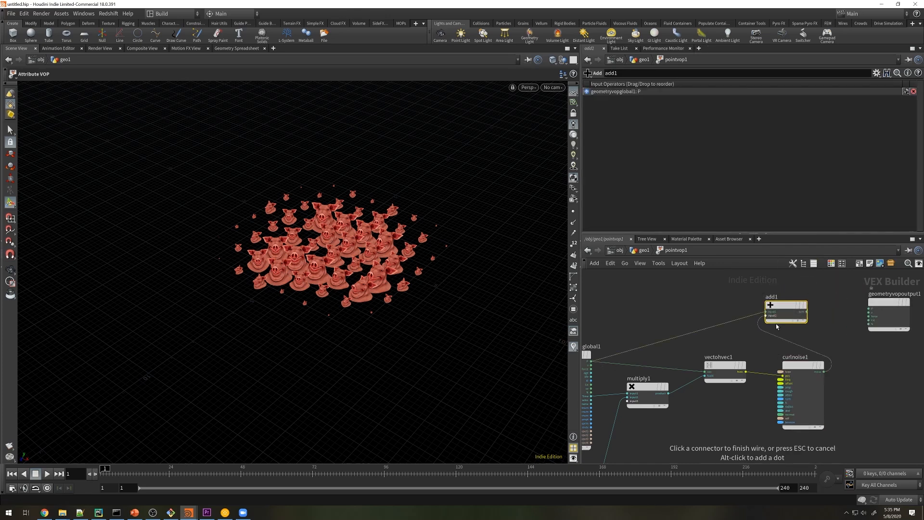
click(776, 323)
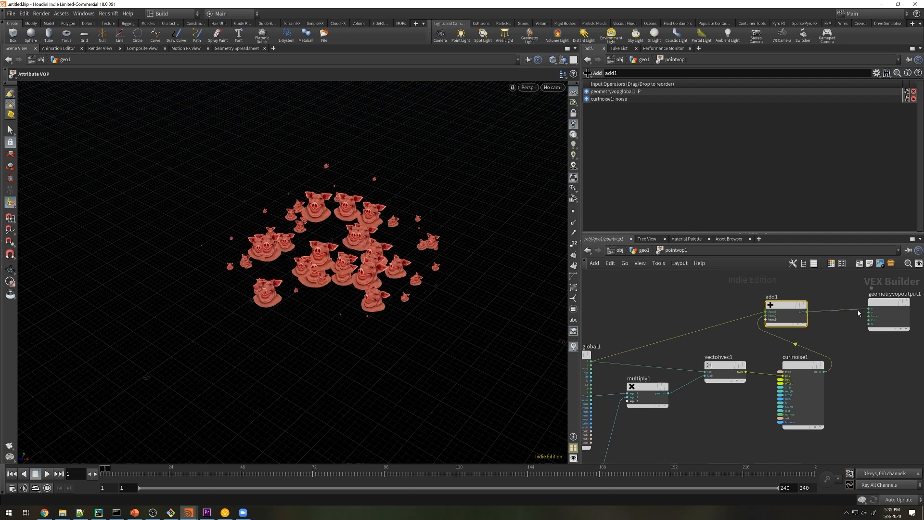
Return to the geometry level and set the Point VOP's noise Frequency to 0.7 and Amplitude to 0.253.
key(u)
drag(920, 142, 919, 193)
middle_drag(625, 148, 608, 149)
drag(799, 164, 831, 164)
Set the Point VOP's Time Scale to 0.498 and play the animation.
click(799, 125)
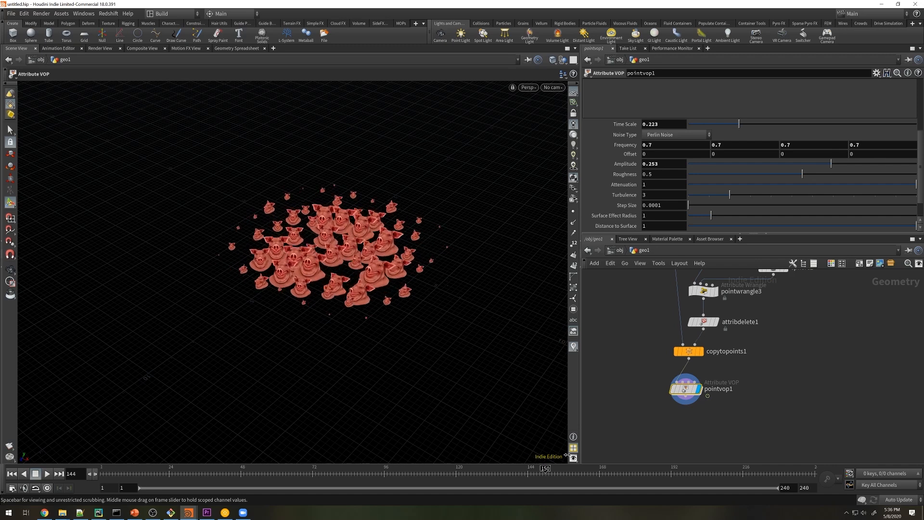
drag(800, 128, 802, 128)
click(46, 474)
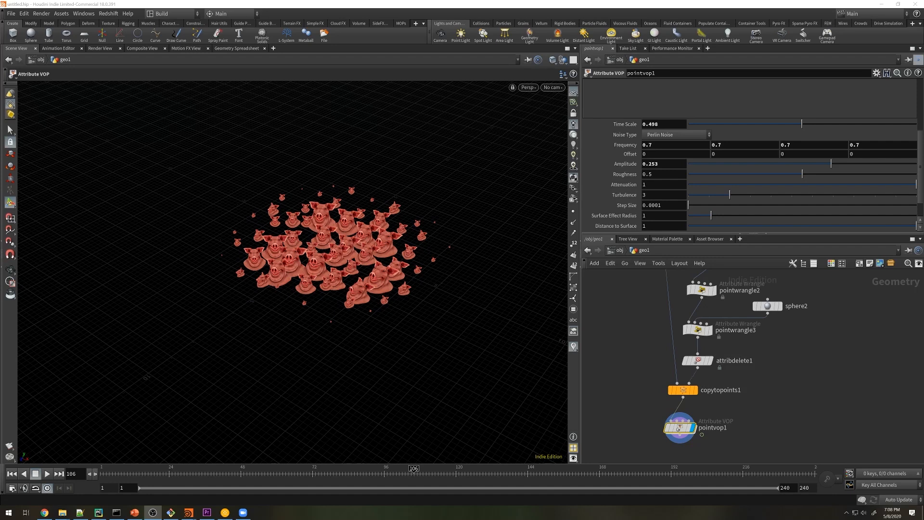
Move the Point VOP farther below Copy to Points and place a new Test Geometry: Pig Head beside the chain.
middle_drag(820, 380, 825, 328)
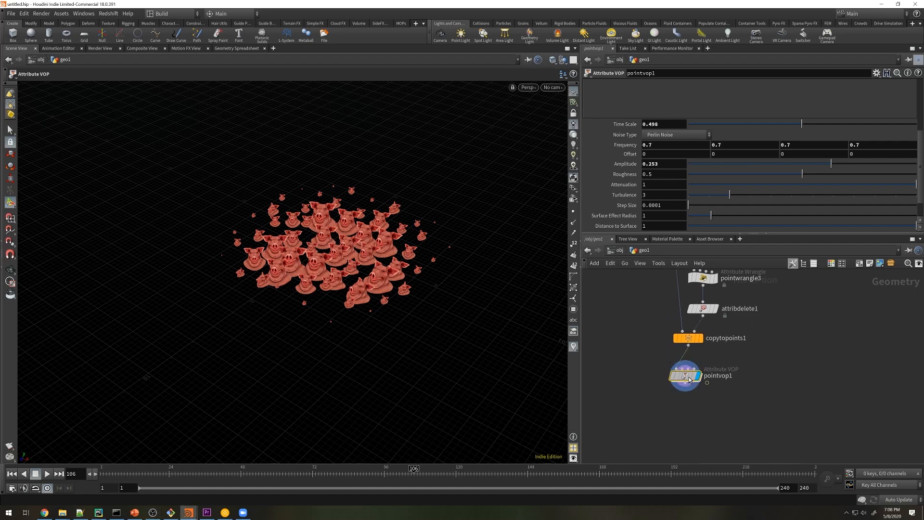
drag(684, 376, 684, 406)
key(Tab)
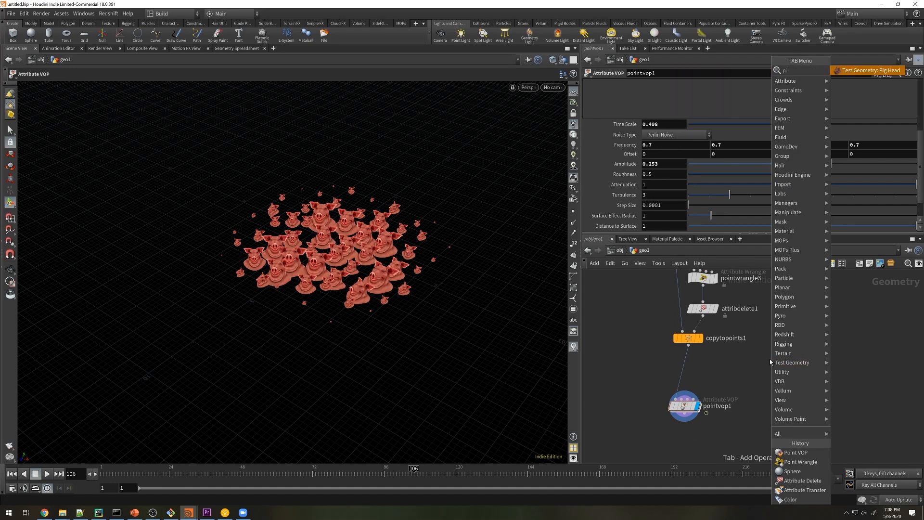
click(769, 359)
click(773, 361)
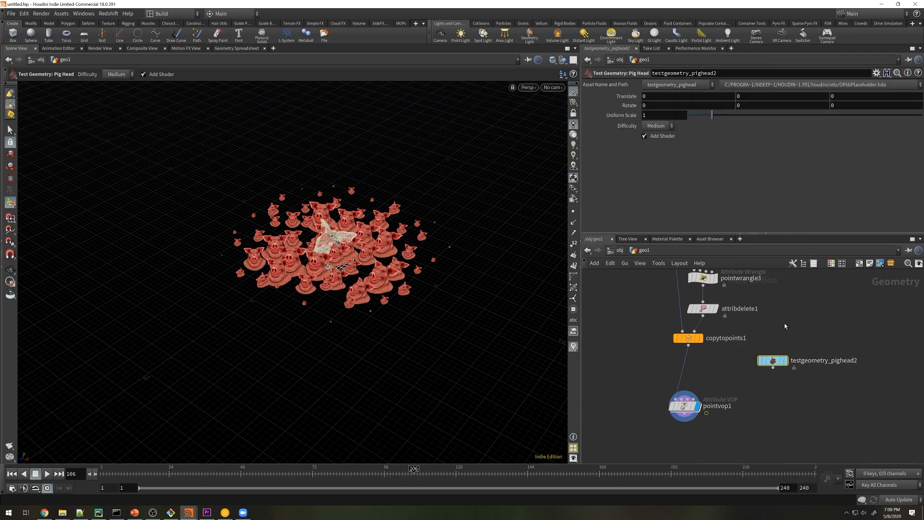
Add a Scatter node fed by the new pig head and set its Force Total Count to 100.
middle_drag(765, 376, 765, 360)
key(Tab)
text(t)
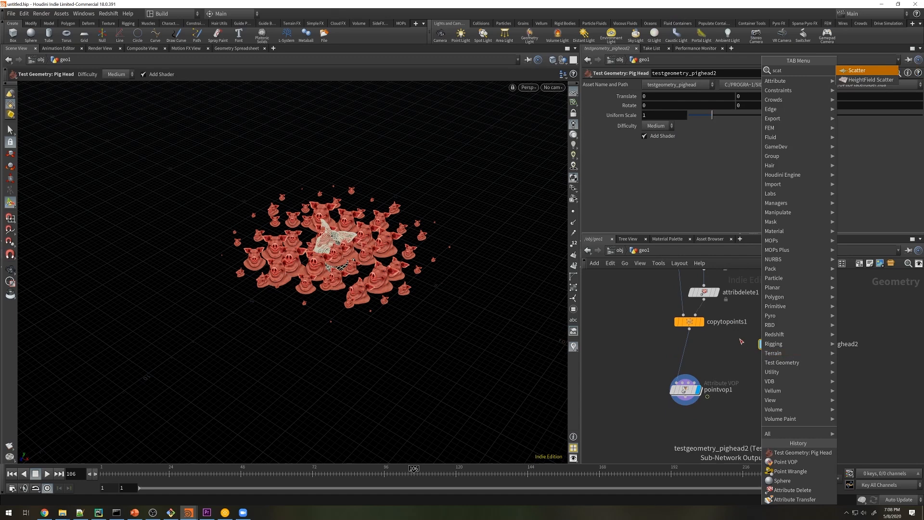
key(Escape)
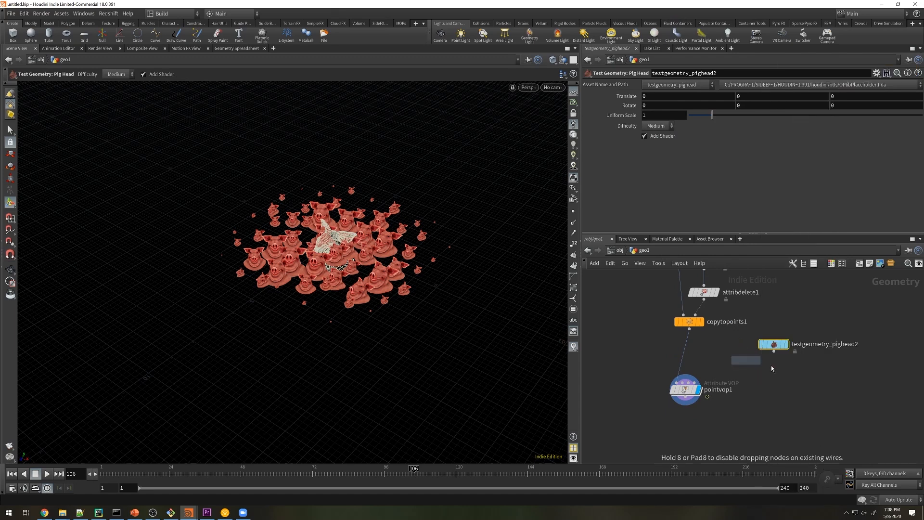
click(768, 371)
drag(773, 351, 767, 364)
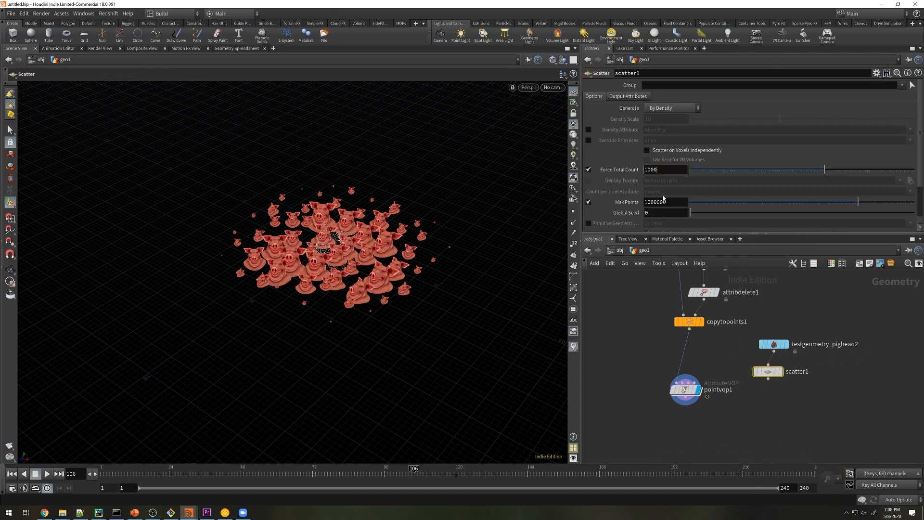
key(BackSpace)
key(Return)
Append a Point Wrangle below the Scatter node.
key(Tab)
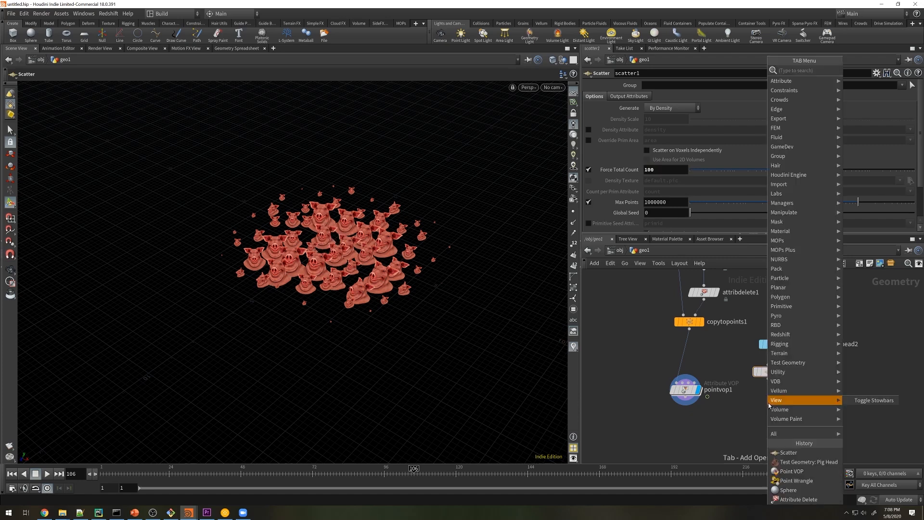
text(wra)
click(895, 98)
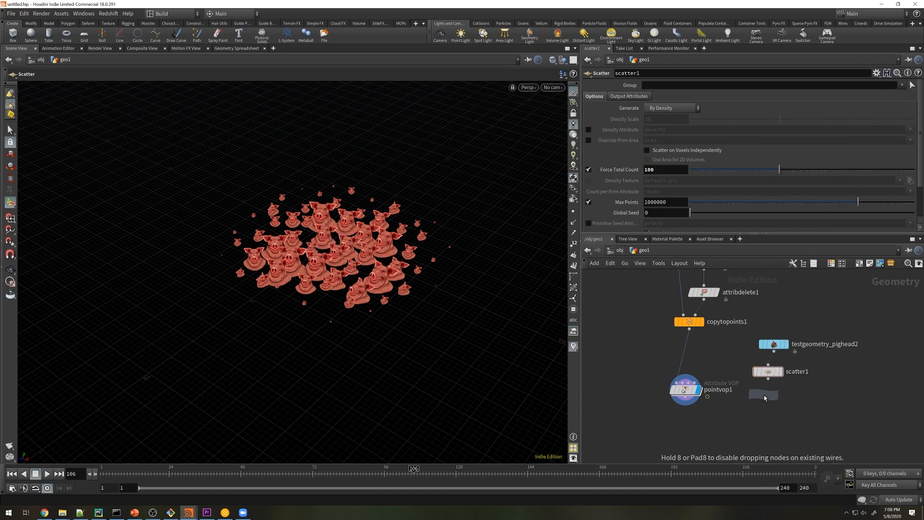
click(764, 394)
click(703, 188)
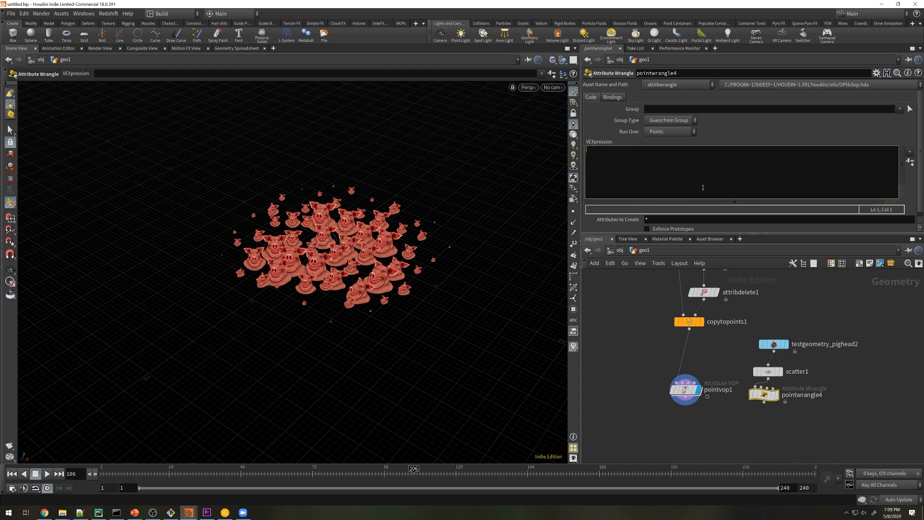
text(v@N = {0,0,1};)
key(Return)
text(v@up = {0,1,0};)
key(Return)
text(@pscale = 0.3;)
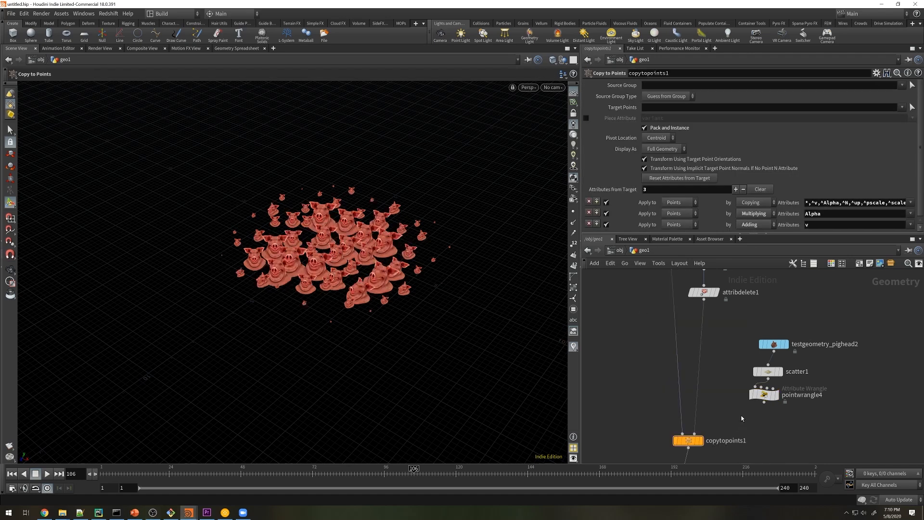
Insert a Point Wrangle between Attribute Delete and Copy to Points, wiring the scatter's wrangle into its second input.
key(Tab)
mouse_move(770, 325)
click(842, 68)
click(701, 406)
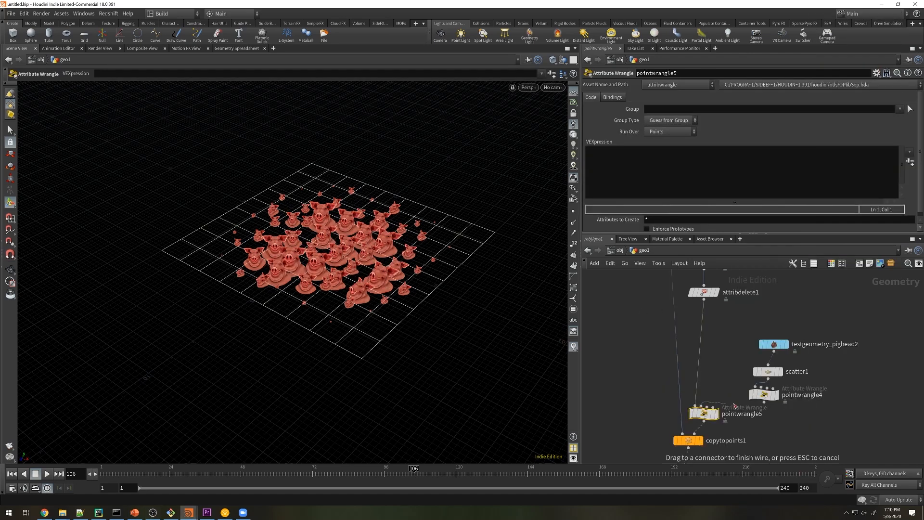
click(644, 181)
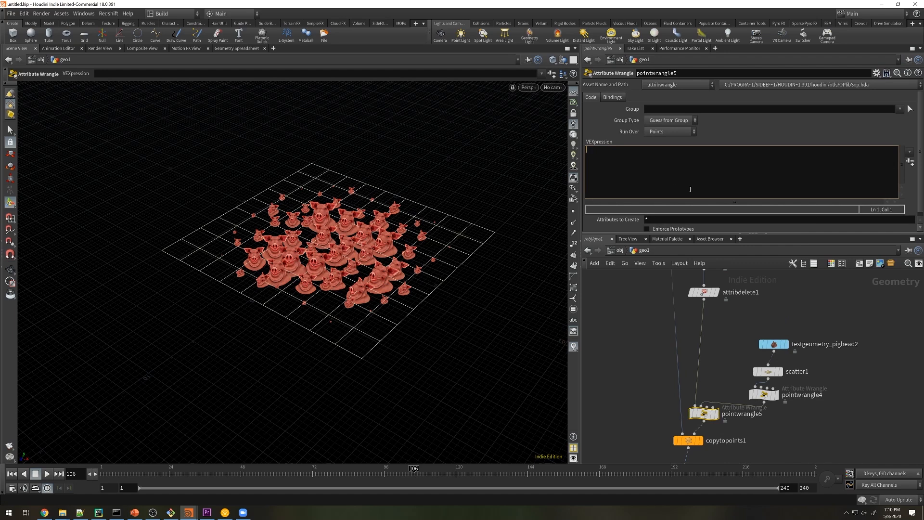
text(vector N = point(1, "N", @ptnum);)
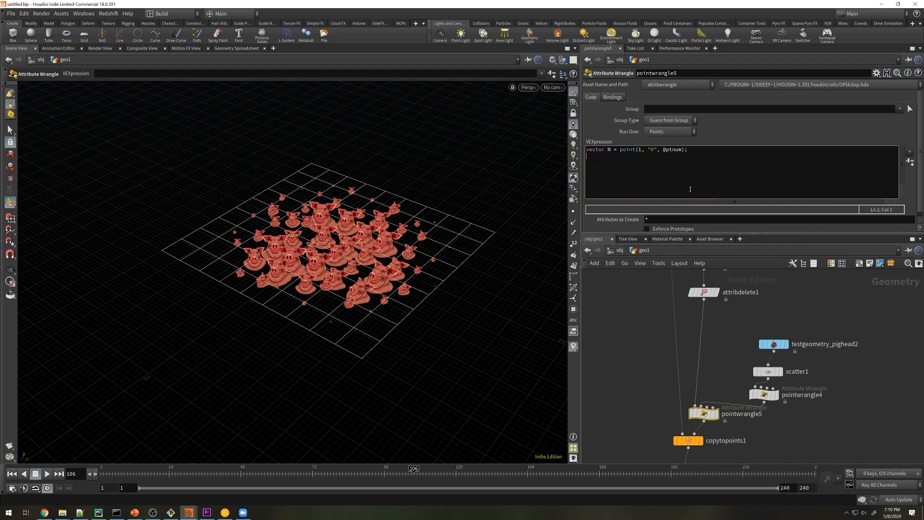
key(Return)
text(vector up = point( 1, "up", @ptnum);)
key(Return)
text(vector pscale = point(1, "pscale", @ptnum);)
key(Return)
text(vect)
key(Up)
key(BackSpace)
key(BackSpace)
key(BackSpace)
key(BackSpace)
key(Delete)
key(Delete)
text(float)
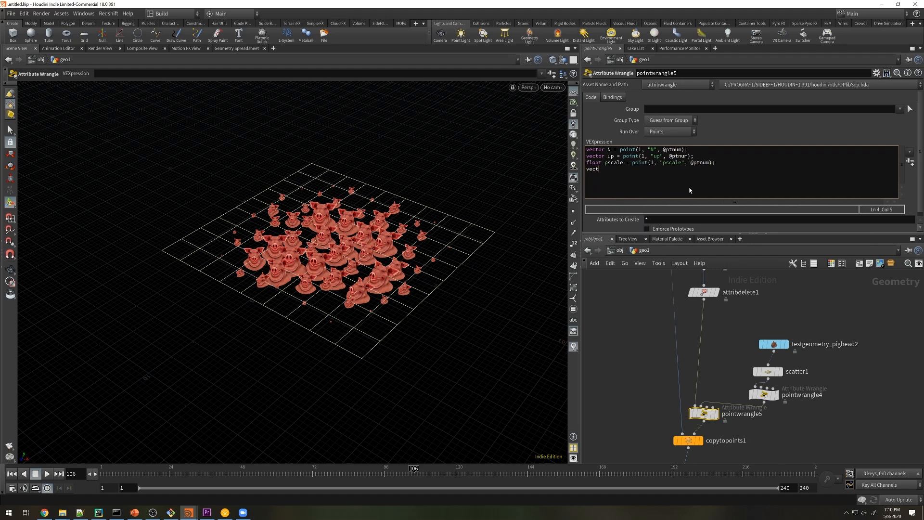
key(Down)
text(or P = point(1, "P", @ptnum);)
Rename the four declared variables to N2, up2, pscale2 and P2.
key(Left)
key(Left)
key(Left)
key(Left)
key(Left)
key(Left)
key(Left)
key(Left)
key(Left)
key(Left)
key(Left)
key(Left)
key(Left)
key(Left)
key(Left)
key(Left)
key(Left)
key(Left)
key(Left)
key(Left)
text(2)
key(Up)
key(Right)
key(Right)
key(Right)
text(2)
key(Up)
key(Left)
key(Left)
key(Left)
key(Left)
text(2)
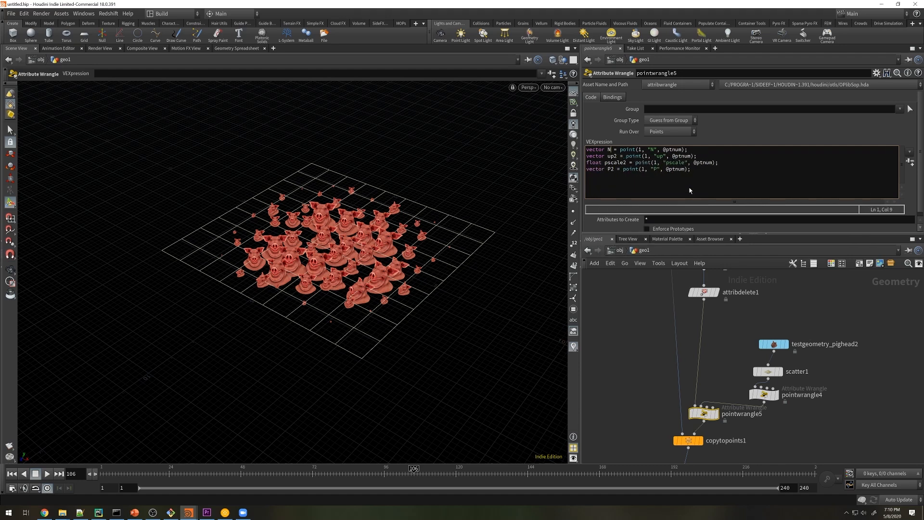
key(Up)
key(Left)
key(Left)
key(2)
Below the declarations, add the line matrix3 goal = maketransform(N2, up2);.
key(Down)
key(Down)
key(Down)
key(End)
key(Return)
key(Return)
text(matrix3 goal = maketransform(N2, up2);)
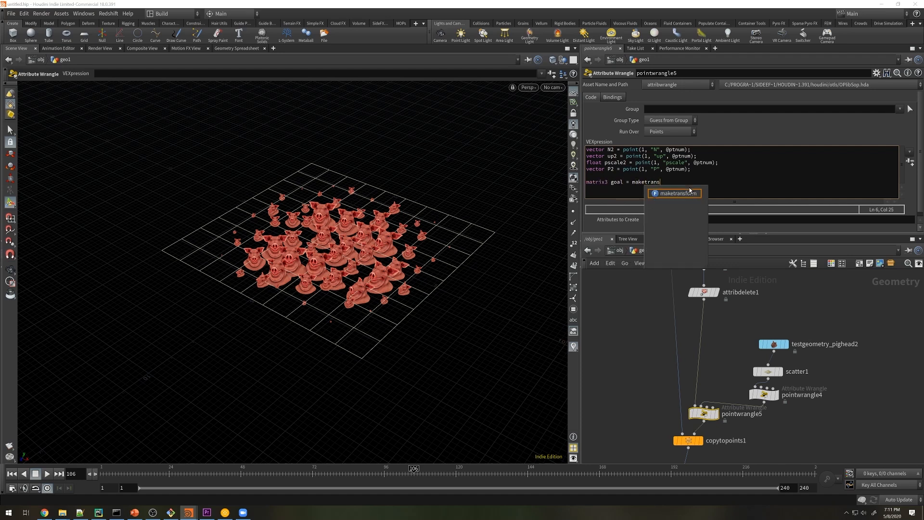
key(Return)
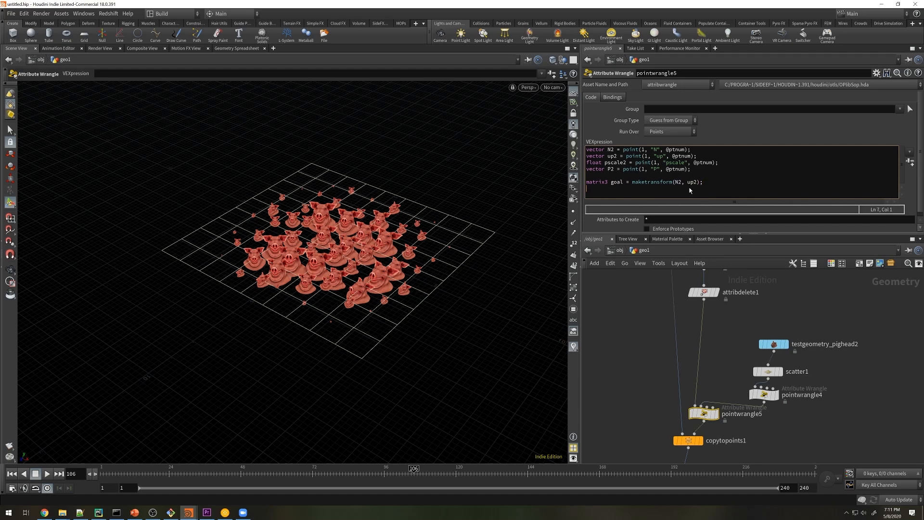
Add matrix3 old = maketransform(v@N, v@up); and, after a blank line, float blend = ch("blend");.
text(matrix3 old = maketransform(v@N, v@up);)
key(Return)
key(Return)
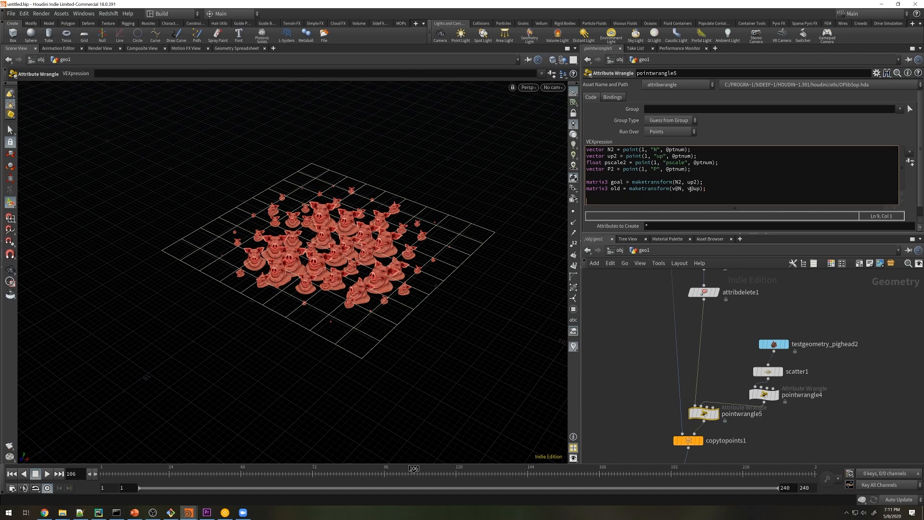
text(float blend = ch("blend");)
key(Return)
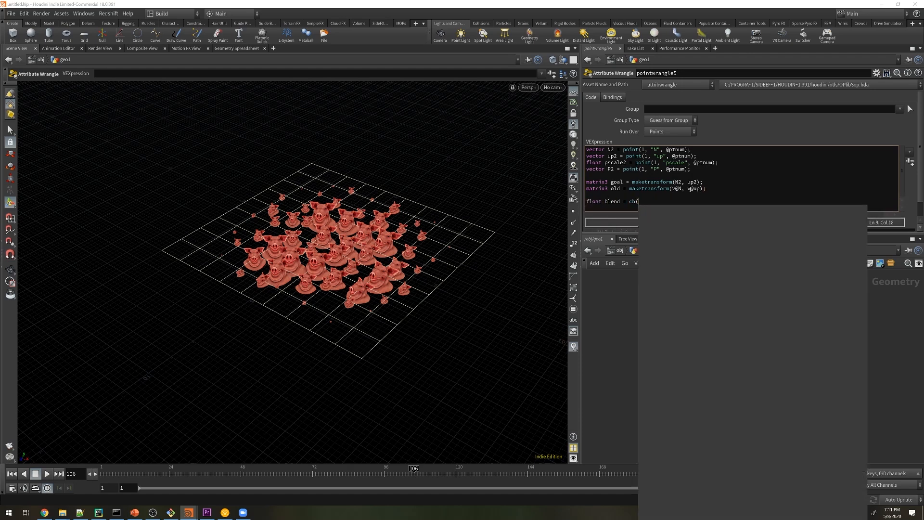
Add the line matrix3 out = slerp(old, goal, blend); below the blend declaration, followed by a blank line.
text(matrix3 out = slerp(old, goal, blend);)
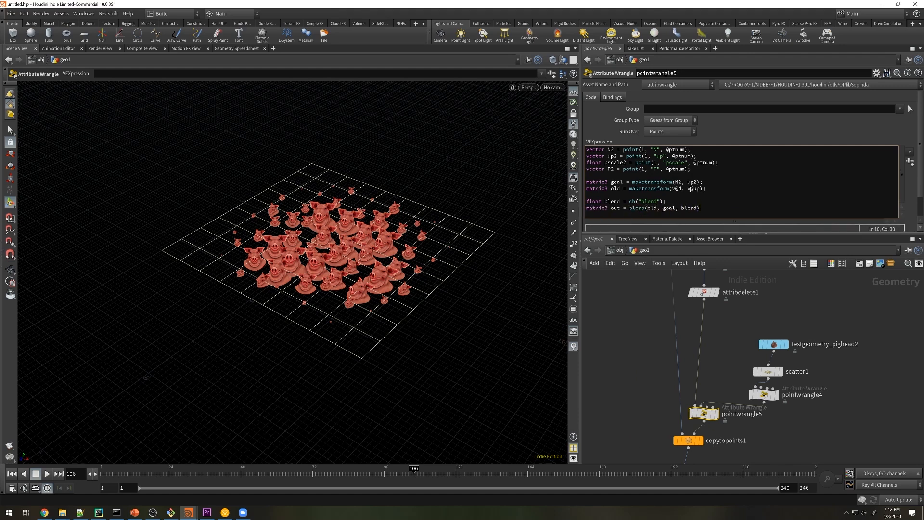
key(Return)
key(Return)
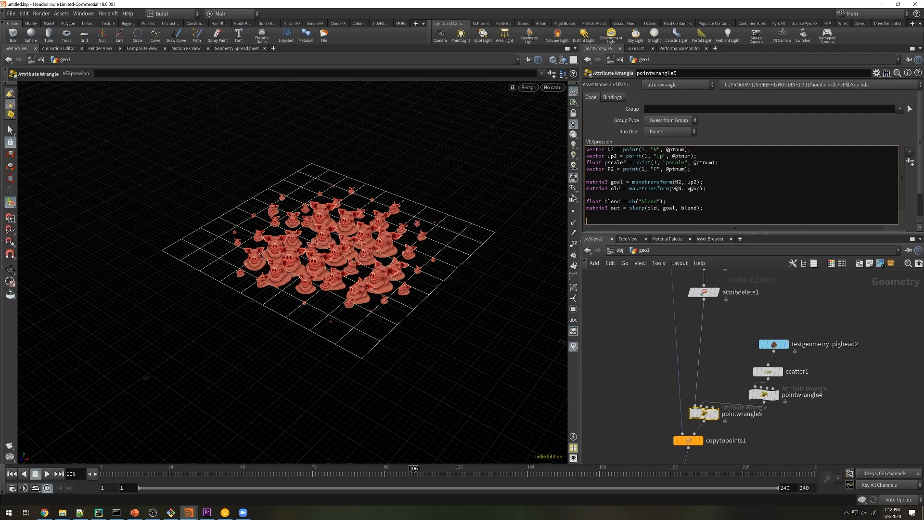
text(@P = lerp(@P, P2, blend);)
key(Return)
text(@pscale = lerp(@pscale, pscale2, blend);)
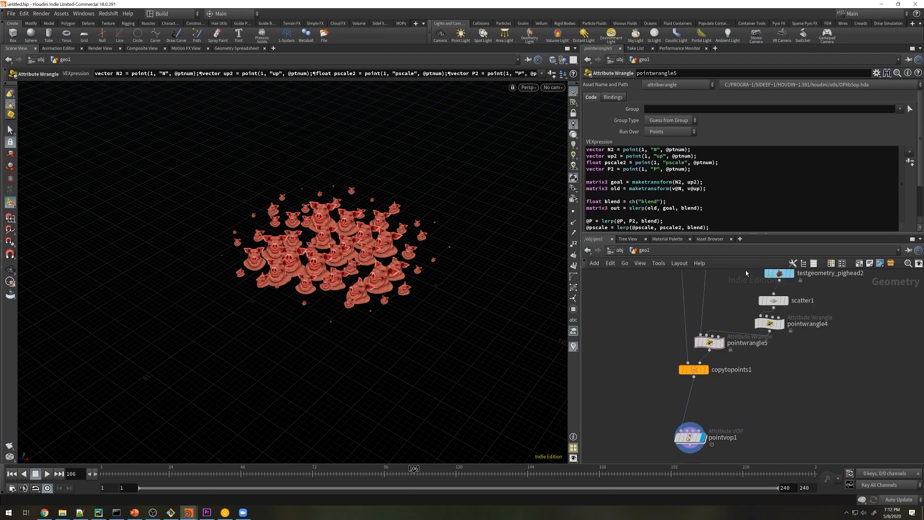
Create the Blend parameter from the wrangle's channel reference and try out its slider.
click(909, 162)
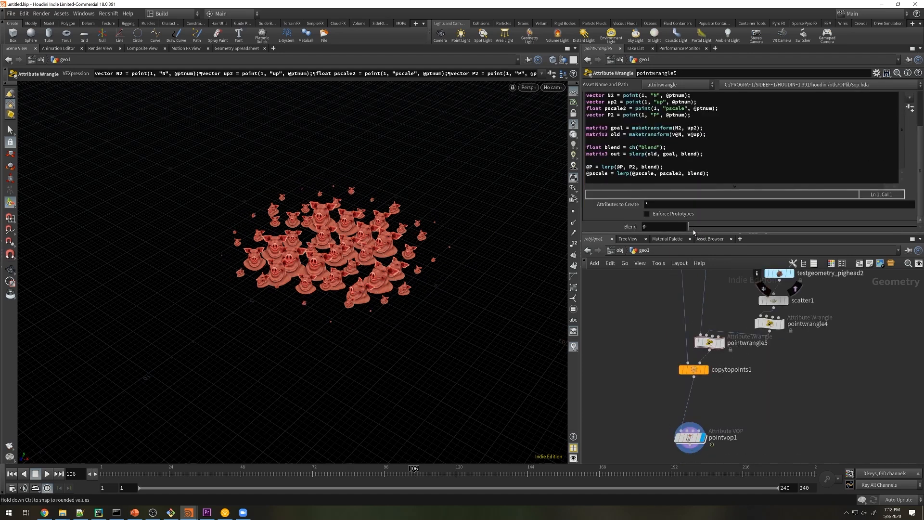
drag(691, 231, 735, 245)
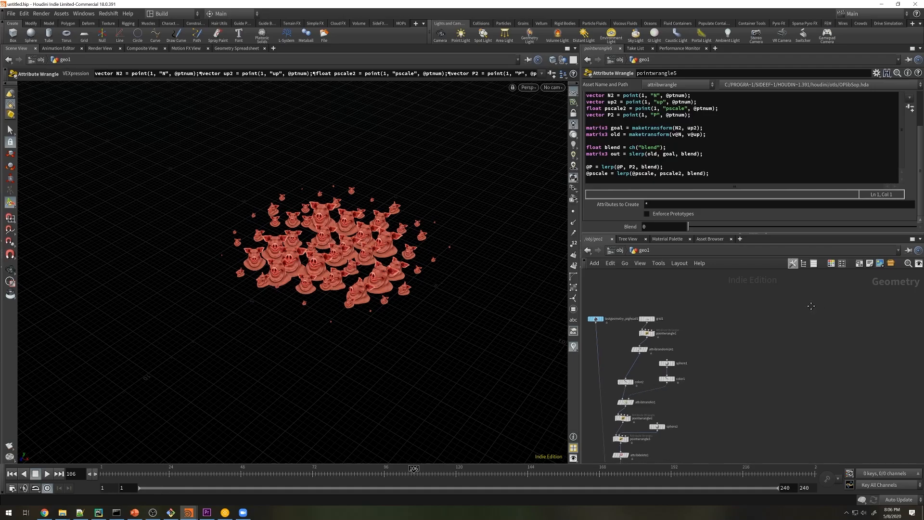
Add a new Test Geometry: Pig Head node in an empty area of the network beside the existing node chain.
key(Tab)
mouse_move(814, 306)
text(pig)
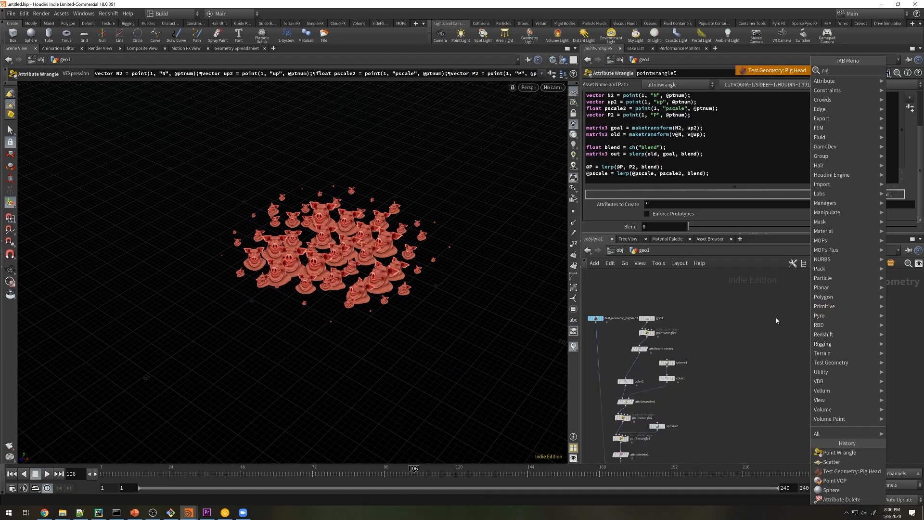
key(Return)
click(780, 327)
Add a MOPs Instancer below the new pig head, with the pig head wired into it.
key(Tab)
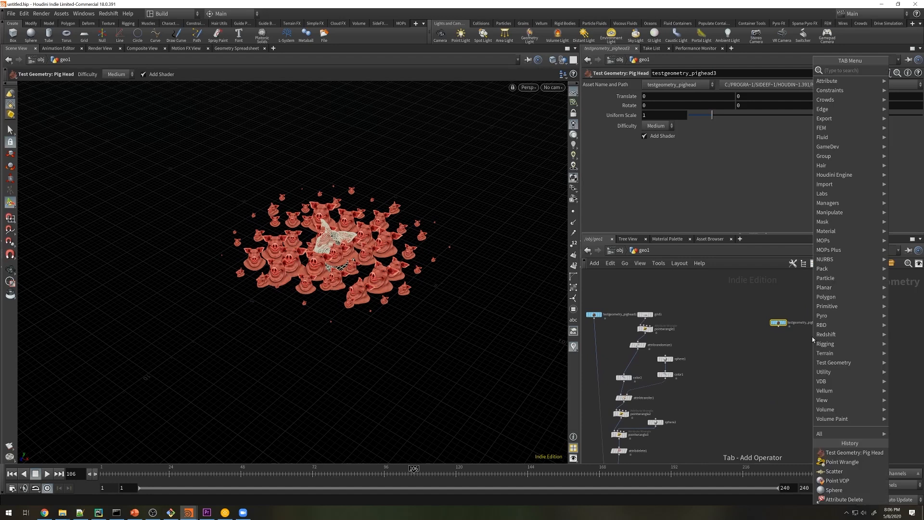
text(insta)
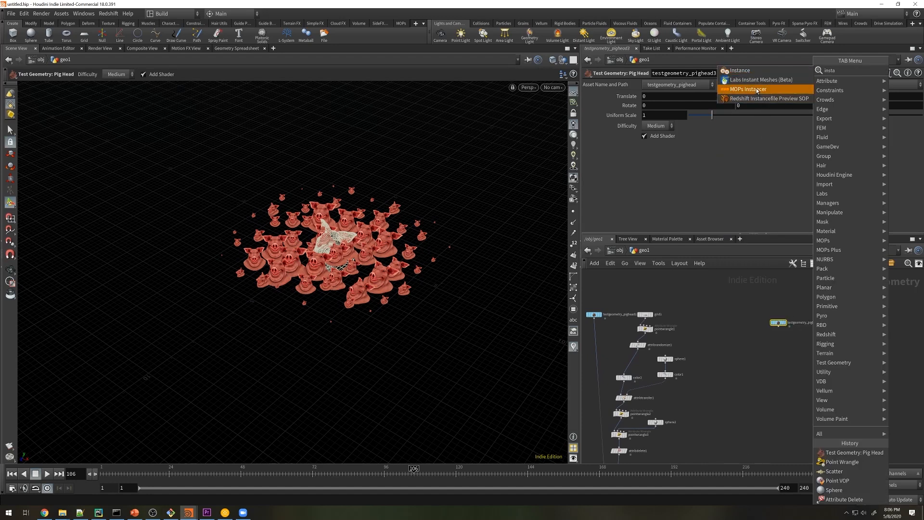
click(749, 89)
click(778, 342)
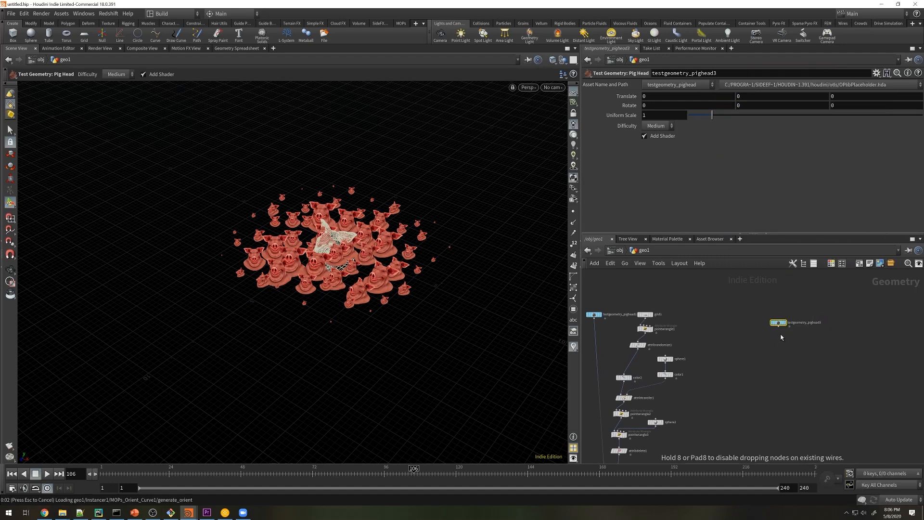
drag(778, 326, 778, 339)
Set the instancer's grid distribution size to 10 in X and 10 in Z.
click(628, 97)
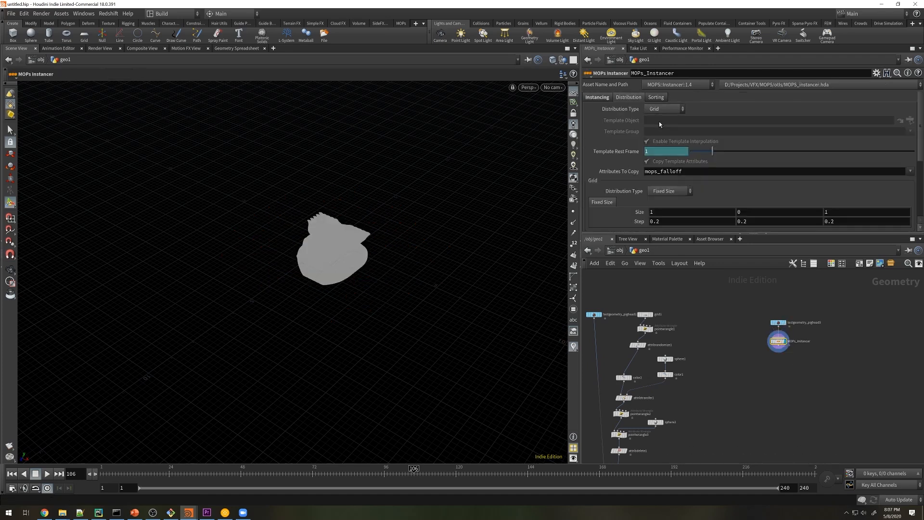
scroll(896, 152, down, 2)
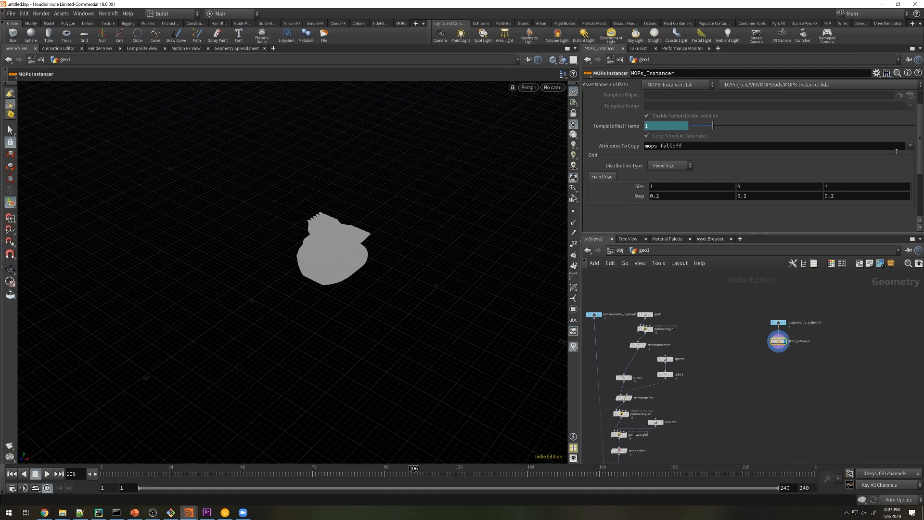
click(674, 187)
text(0)
click(836, 186)
text(0)
key(Return)
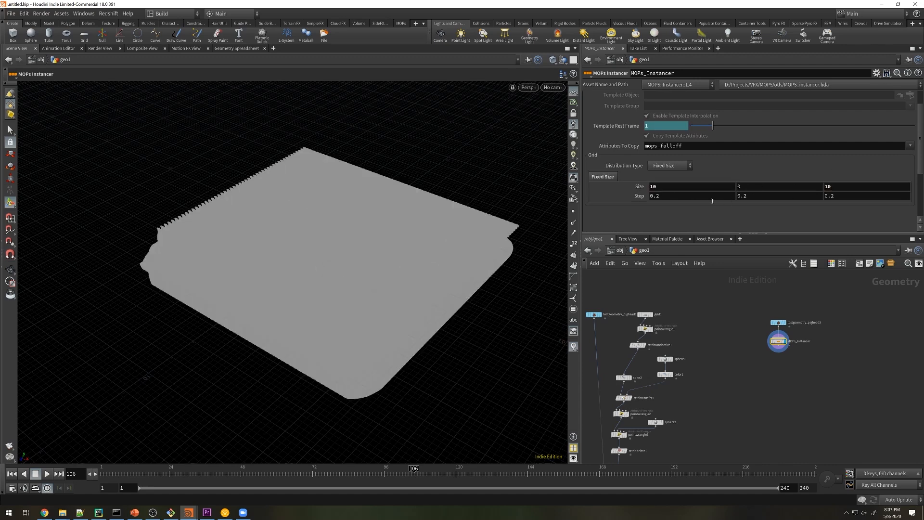
Set the instancer's grid step to 1 in both X and Z.
double_click(663, 196)
text(1)
key(Tab)
key(Tab)
text(1)
key(Return)
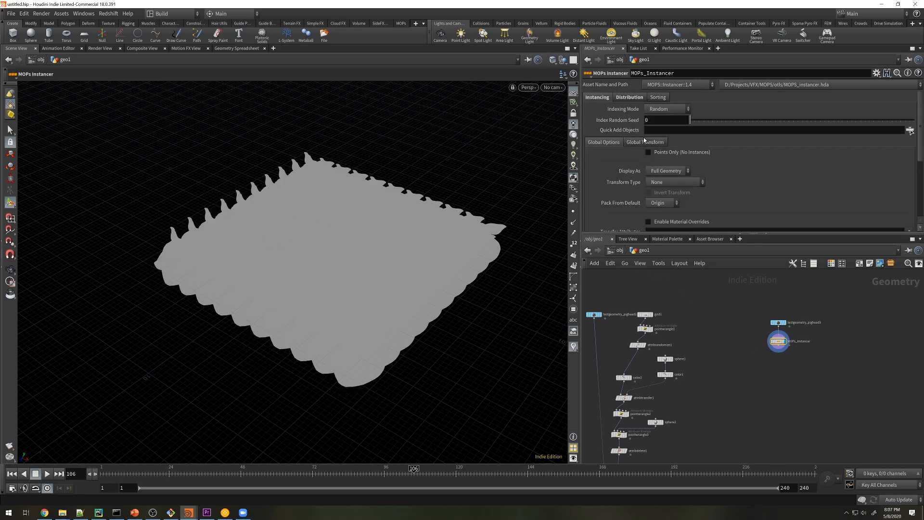
Set the uniform scale of the instancer's global transform to 0.5.
click(644, 141)
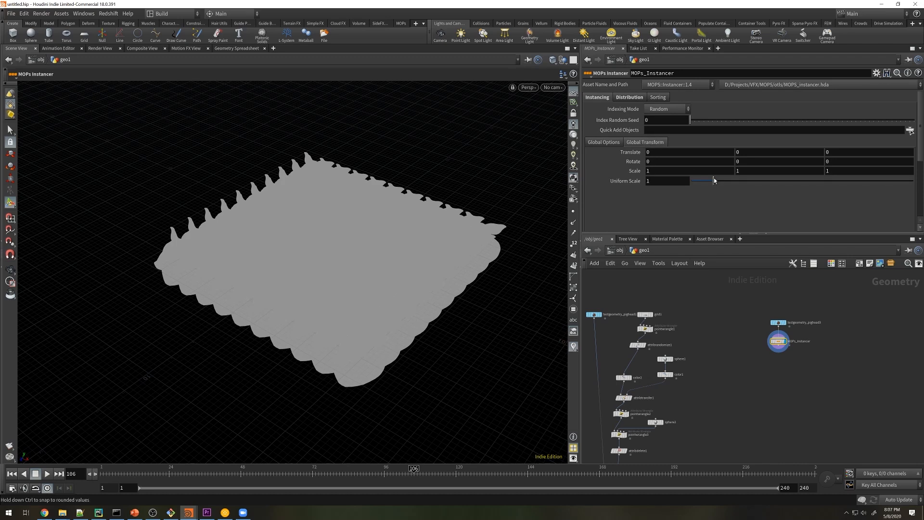
drag(715, 182, 699, 183)
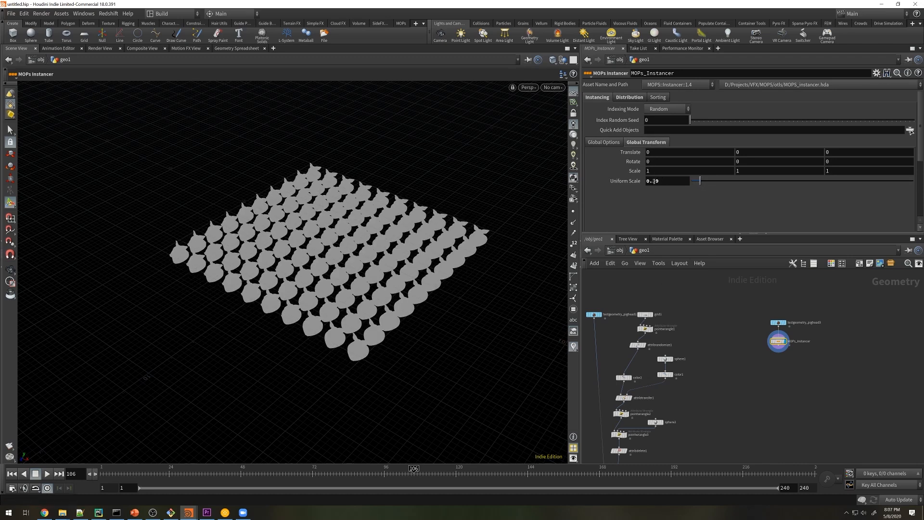
double_click(653, 181)
text(0.5)
key(Return)
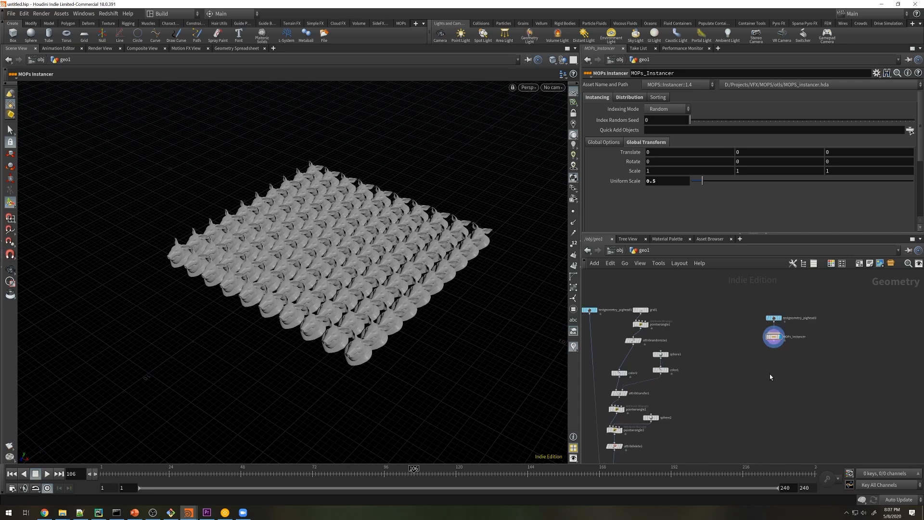
Add a MOPs Randomize node below the MOPs Instancer and wire the instancer into it.
key(Tab)
text(ra)
click(857, 107)
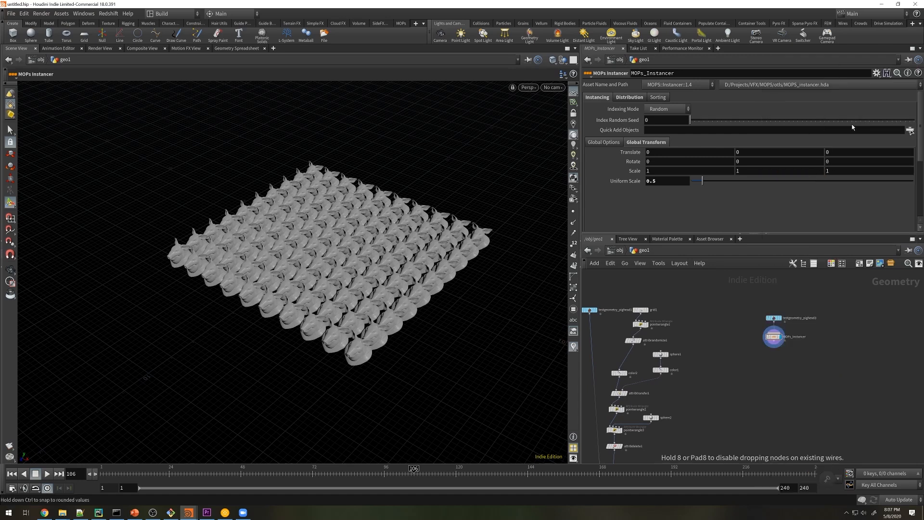
click(772, 354)
drag(775, 342, 771, 355)
Enable Randomize Orientation and set the rotation minimum and maximum to 0 on the X and Z axes.
click(675, 174)
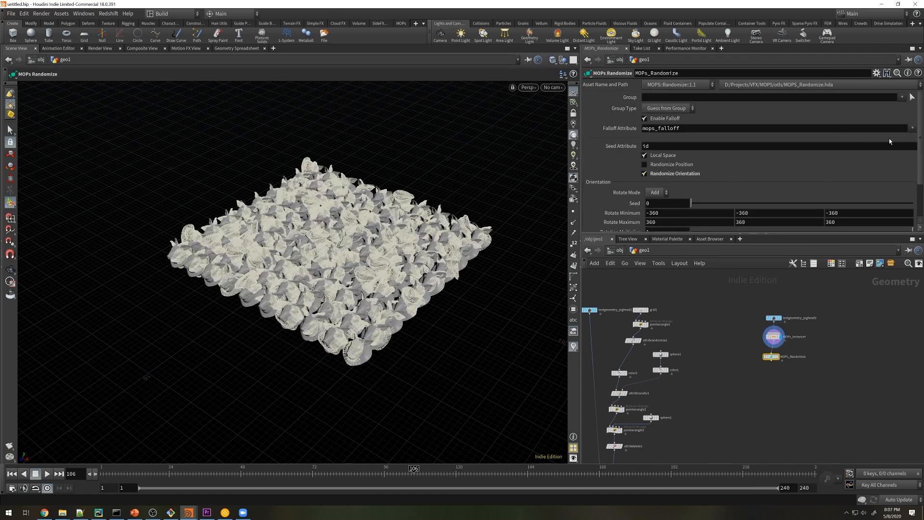
scroll(920, 151, down, 3)
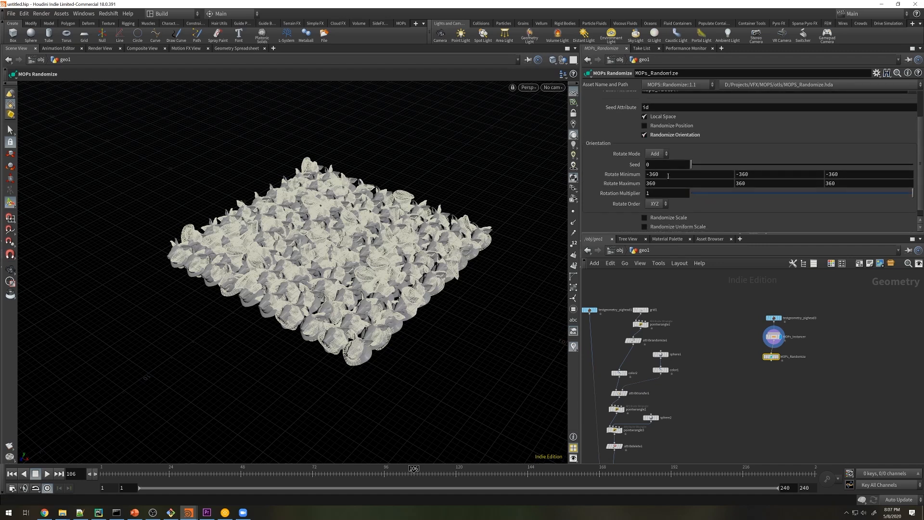
double_click(667, 175)
text(0)
double_click(665, 184)
text(0)
key(Return)
double_click(842, 174)
text(0)
key(Return)
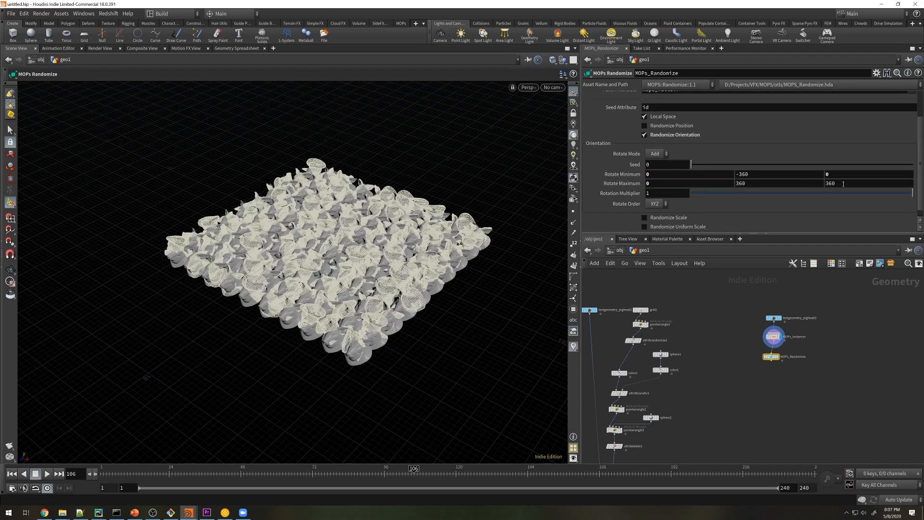
double_click(843, 184)
text(0)
key(Return)
Set the Y rotation range from -45 to 45 and display the MOPs Randomize node's result.
double_click(741, 174)
text(-45)
double_click(739, 184)
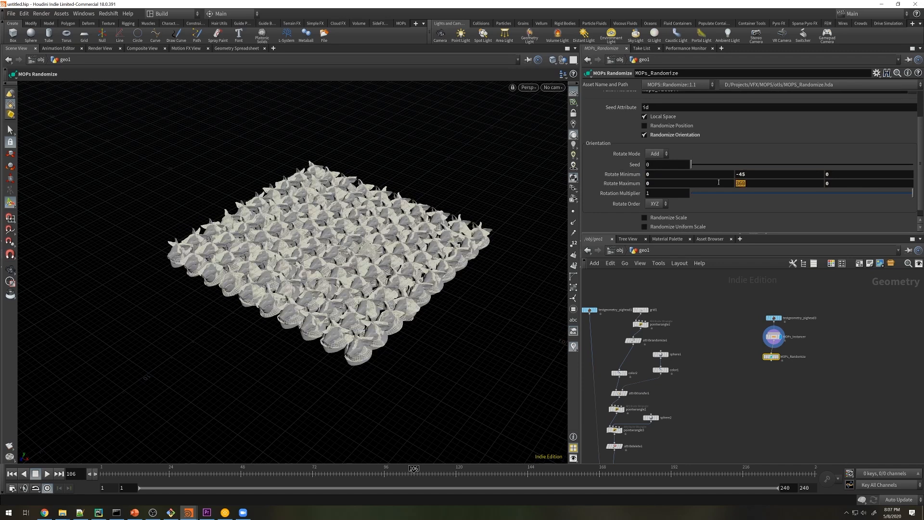
text(45)
key(Return)
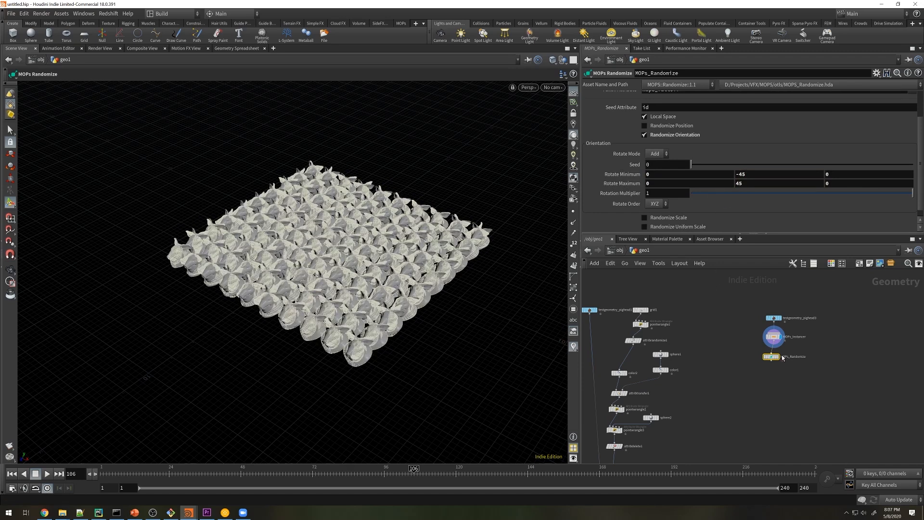
click(772, 359)
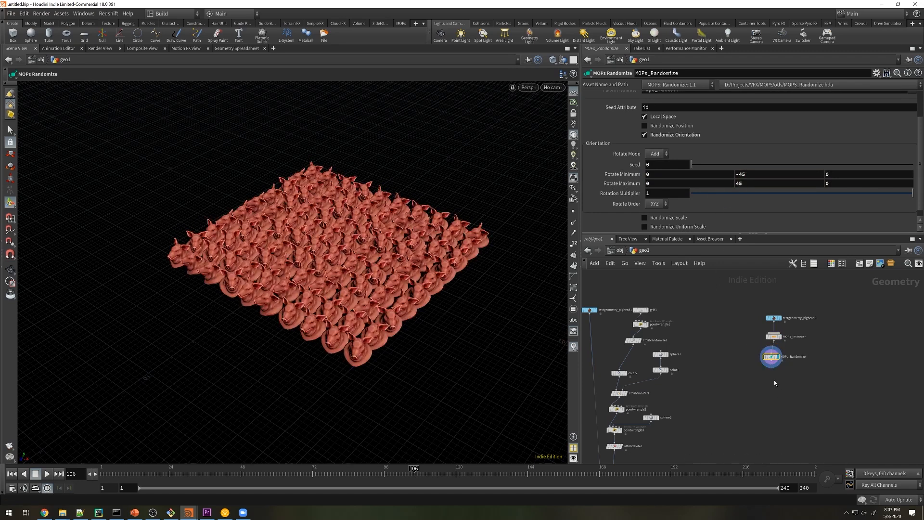
Add a MOPs Shape Falloff node after MOPs Randomize, wired to it and displayed.
middle_drag(804, 369, 800, 362)
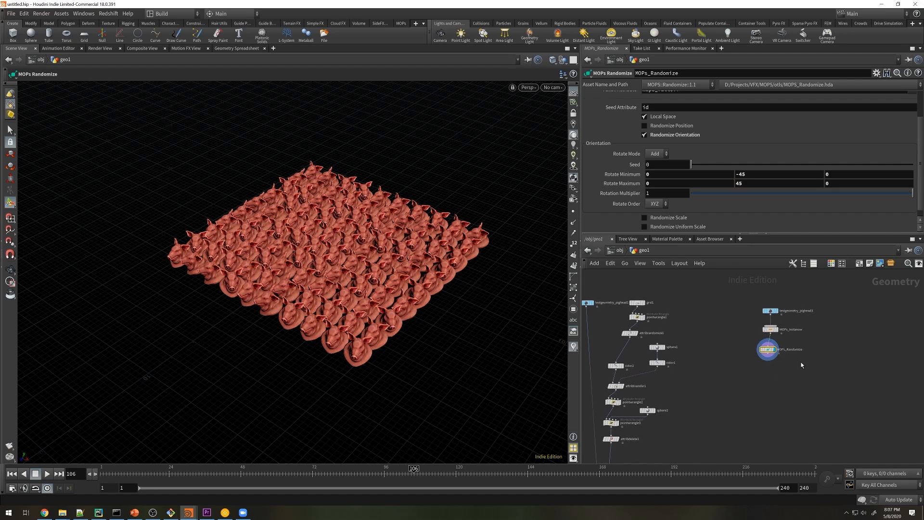
key(Tab)
mouse_move(783, 381)
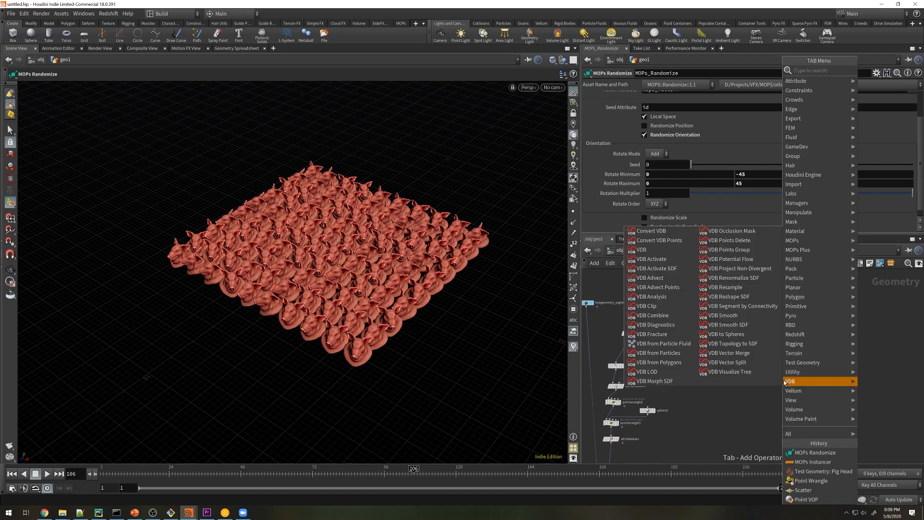
text(sha)
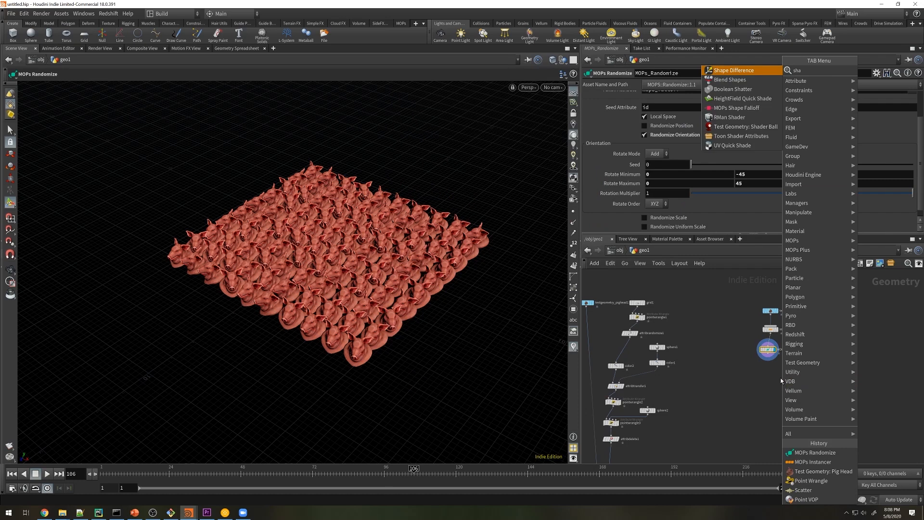
text(pe)
click(890, 91)
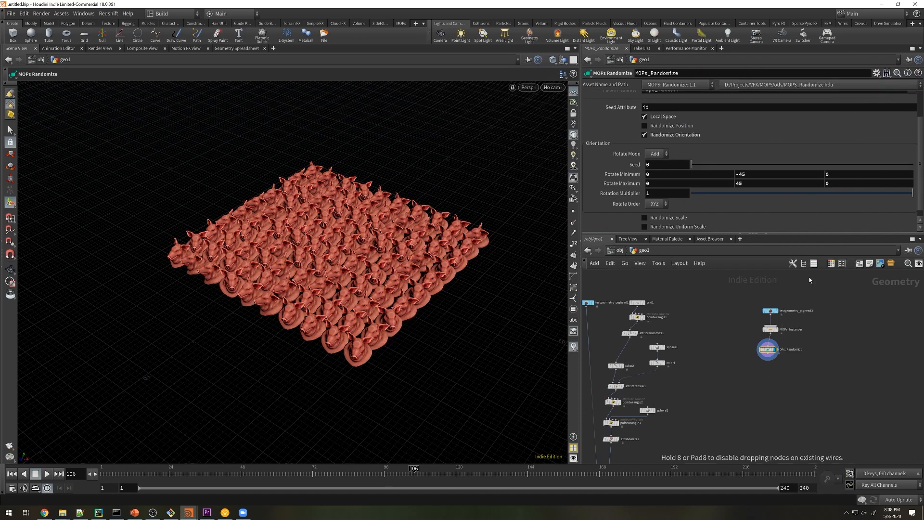
click(765, 368)
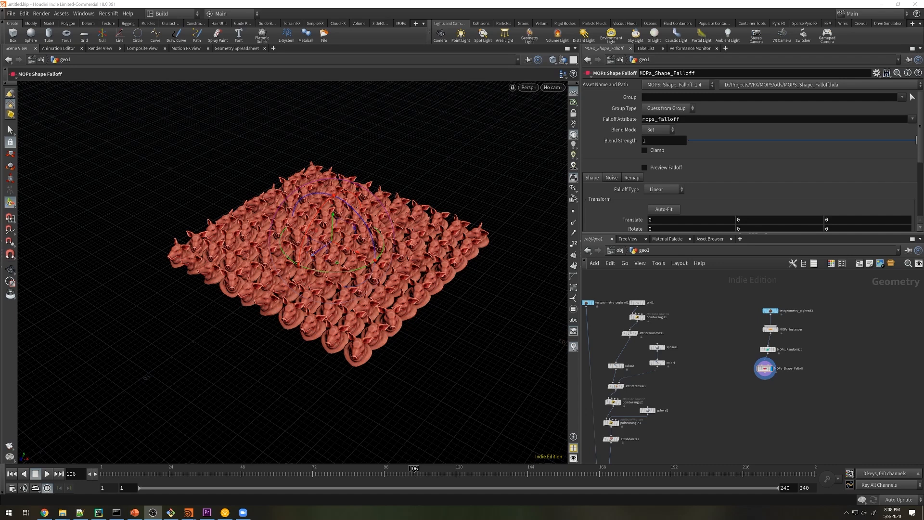
click(766, 367)
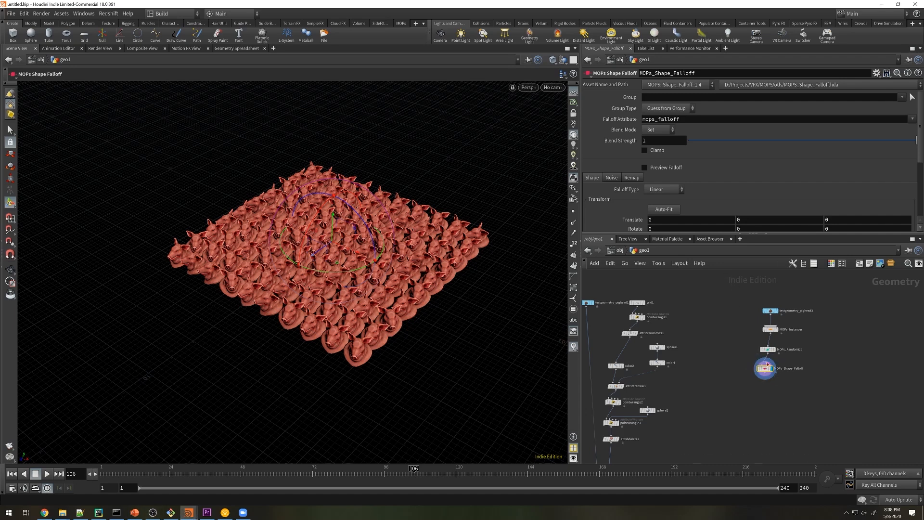
Turn on Preview Falloff and make the falloff Spherical with an inner radius of 2.75 and an outer radius of 4.5.
click(663, 168)
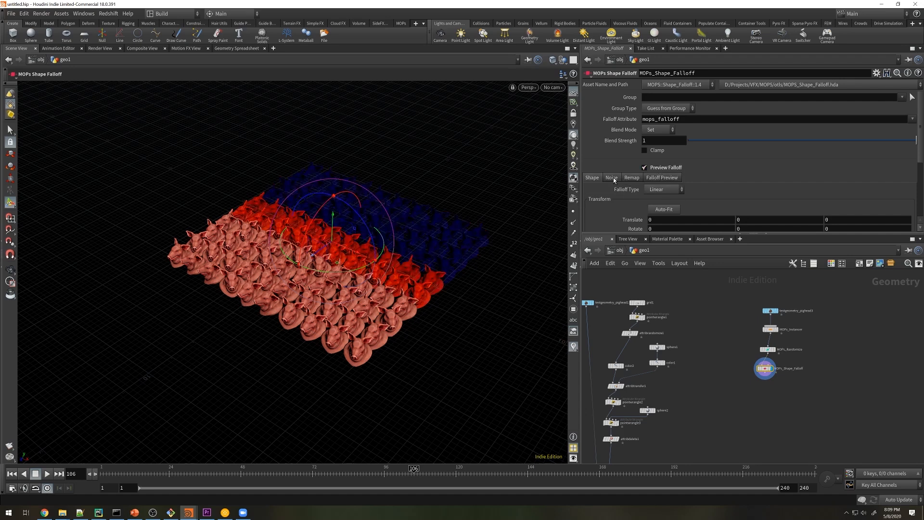
click(664, 189)
click(659, 198)
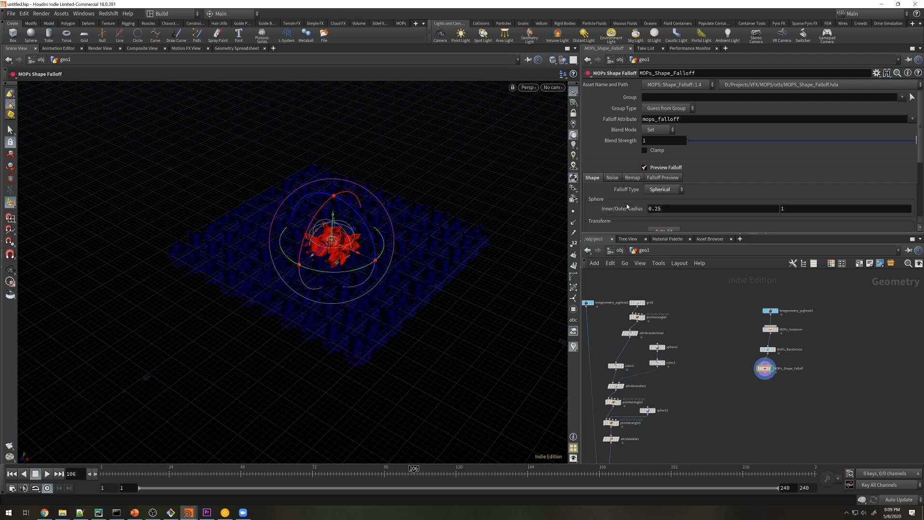
middle_drag(624, 208, 761, 213)
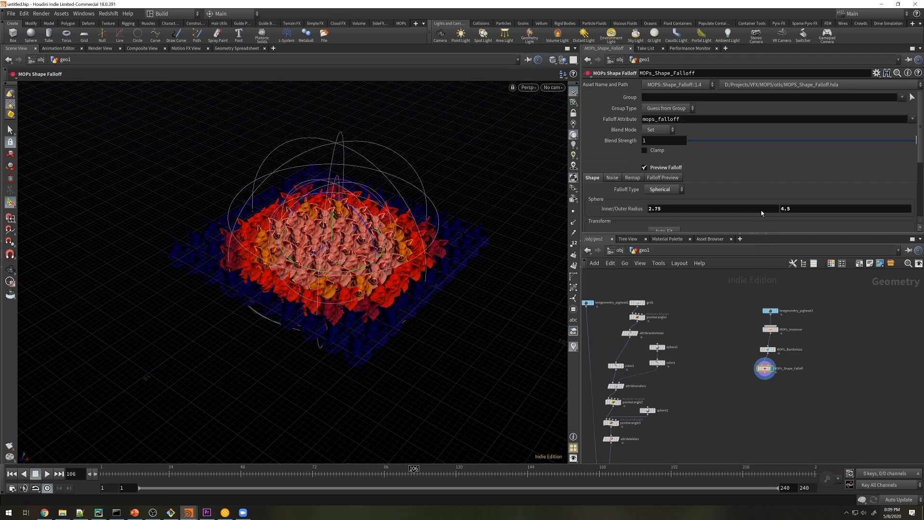
Turn off Add Shader on the pig head feeding the MOPs Instancer.
click(769, 311)
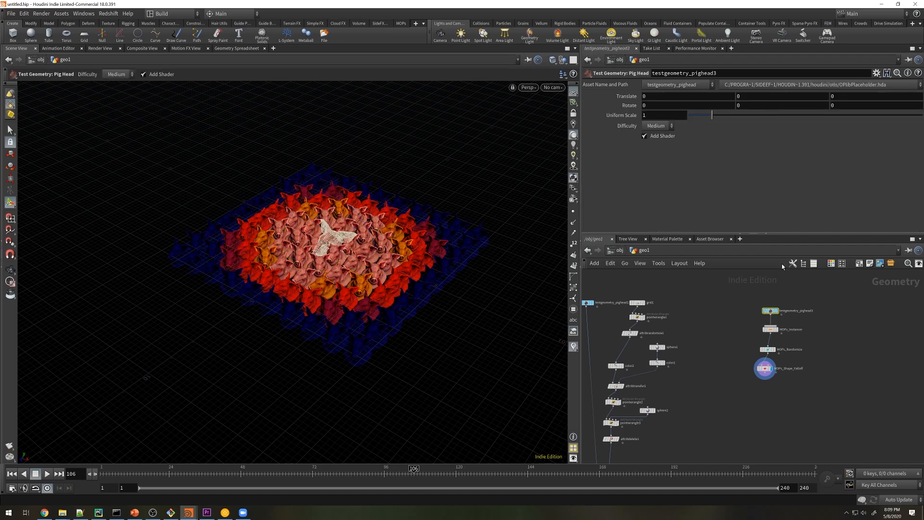
click(661, 139)
Add a MOPs Transform Modifier after the MOPs Shape Falloff, display its result, and set its Uniform Scale to 0.
click(760, 367)
key(Tab)
text(tra)
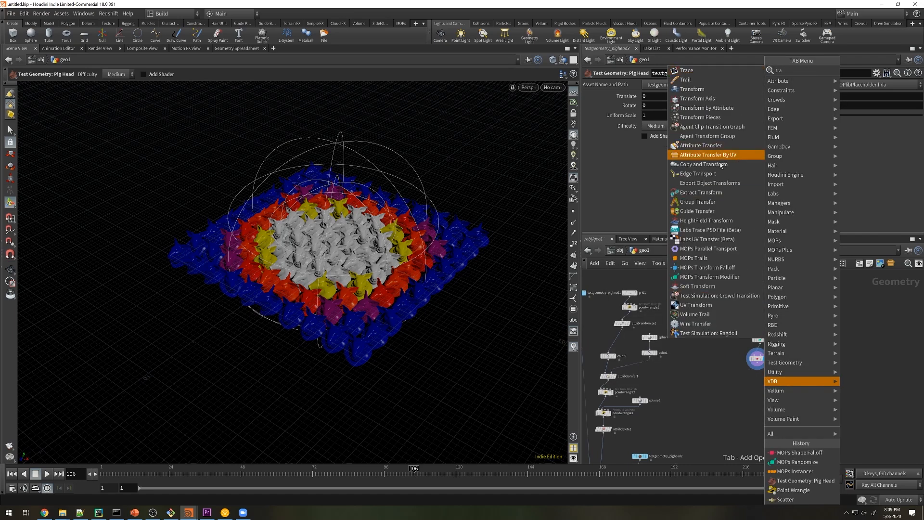
click(712, 276)
click(757, 377)
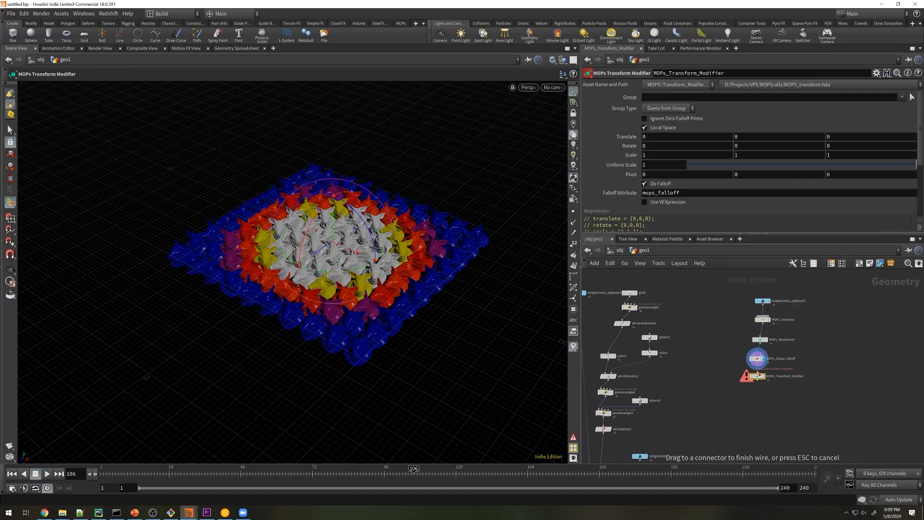
click(766, 382)
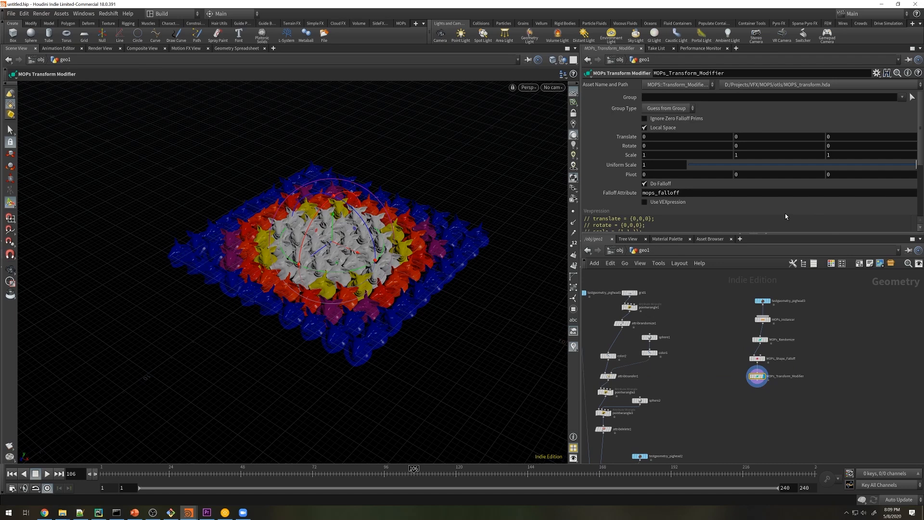
drag(749, 166, 685, 174)
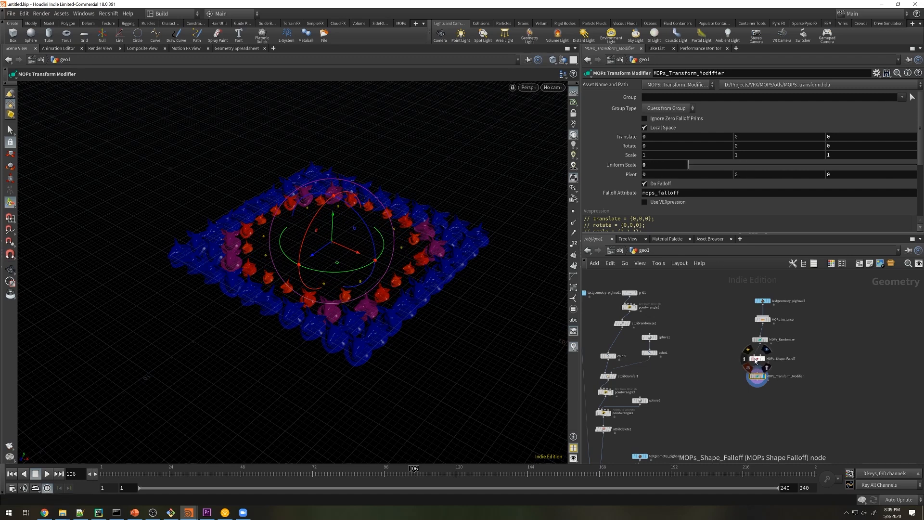
Enable Fit in the MOPs Shape Falloff's remap and invert the falloff with Output Min 1 and Output Max 0.
click(755, 359)
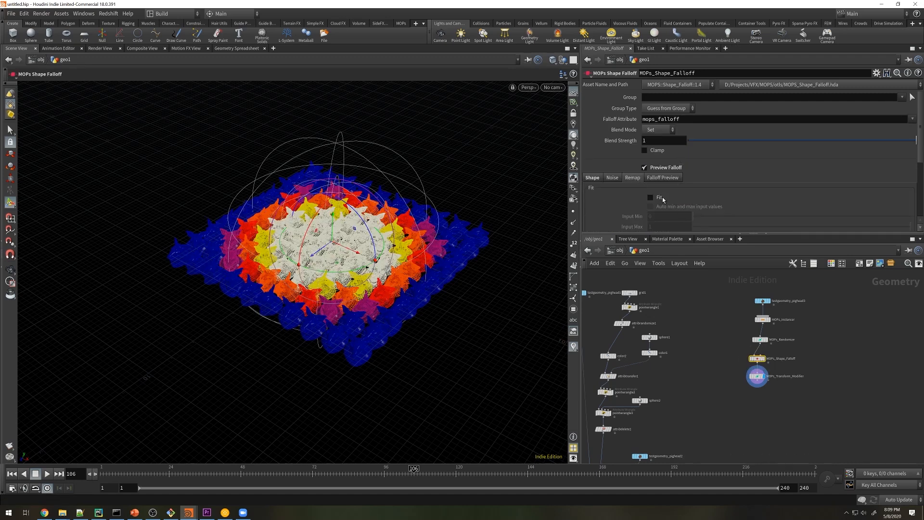
click(663, 198)
scroll(919, 152, down, 3)
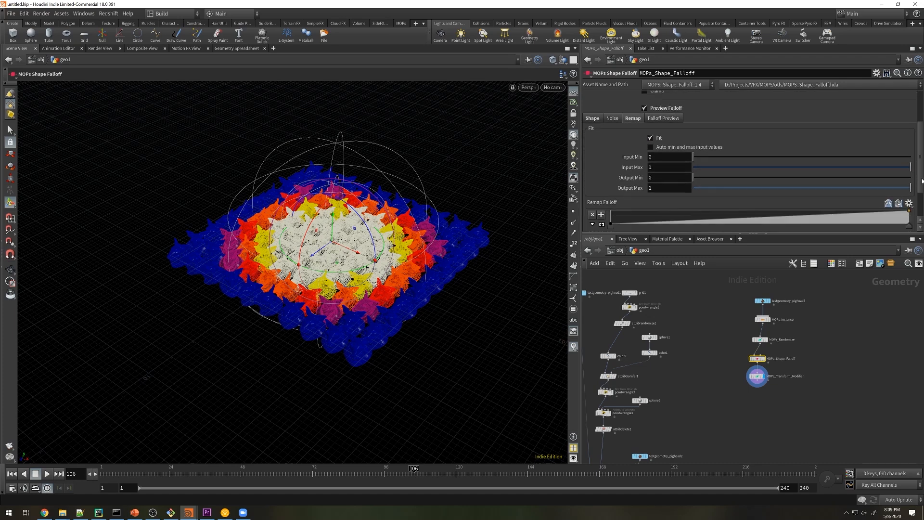
text(1)
key(Tab)
text(0)
key(Tab)
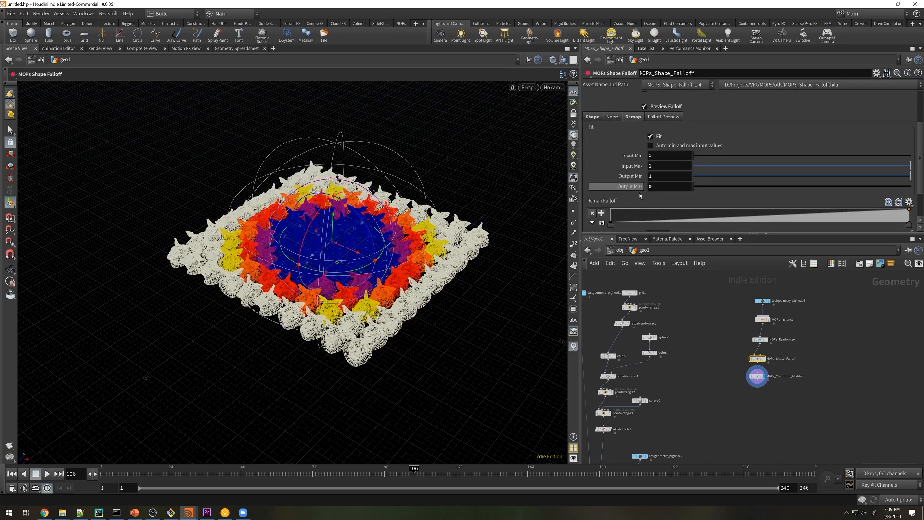
click(704, 334)
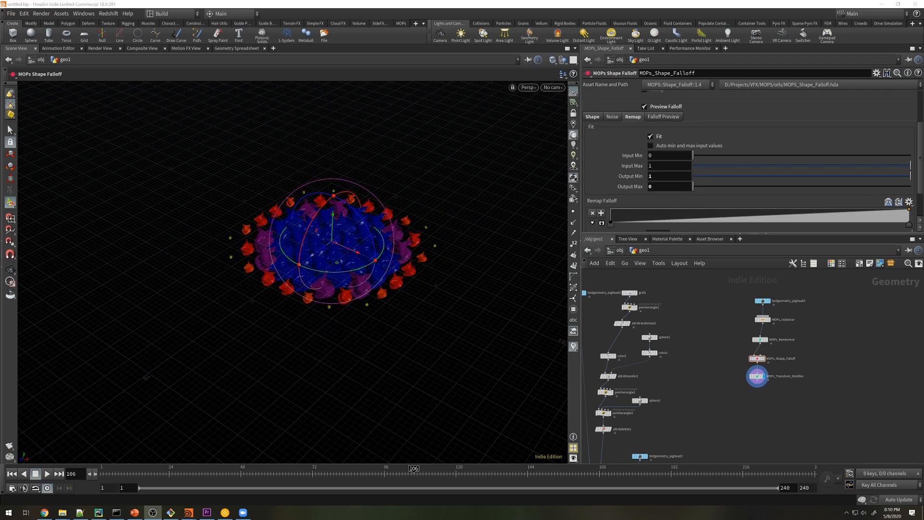
Duplicate the sphere2 node and place the copy beside the MOPs Transform Modifier.
middle_drag(756, 409, 755, 403)
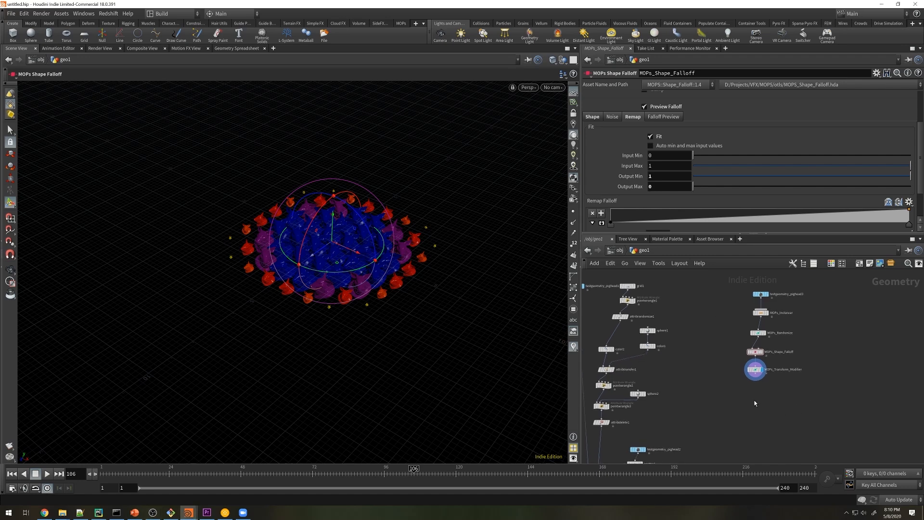
click(637, 393)
key(ctrl+c)
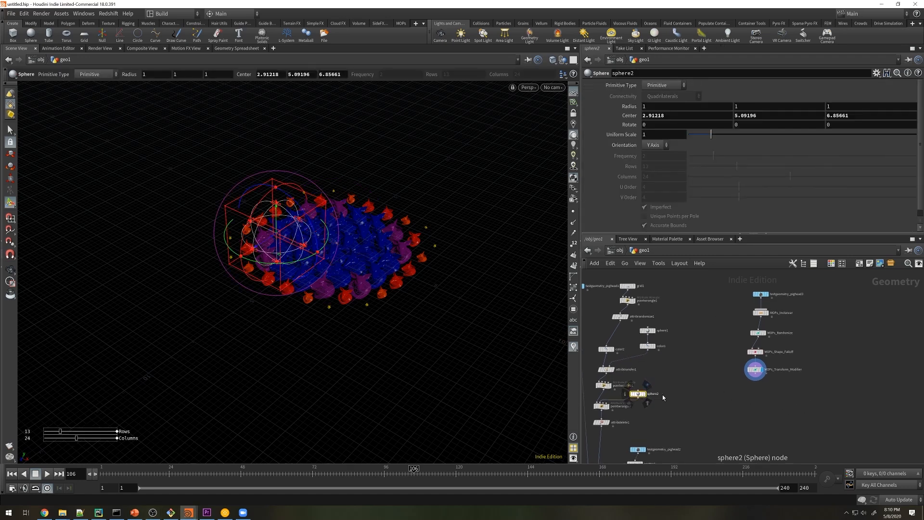
key(ctrl+v)
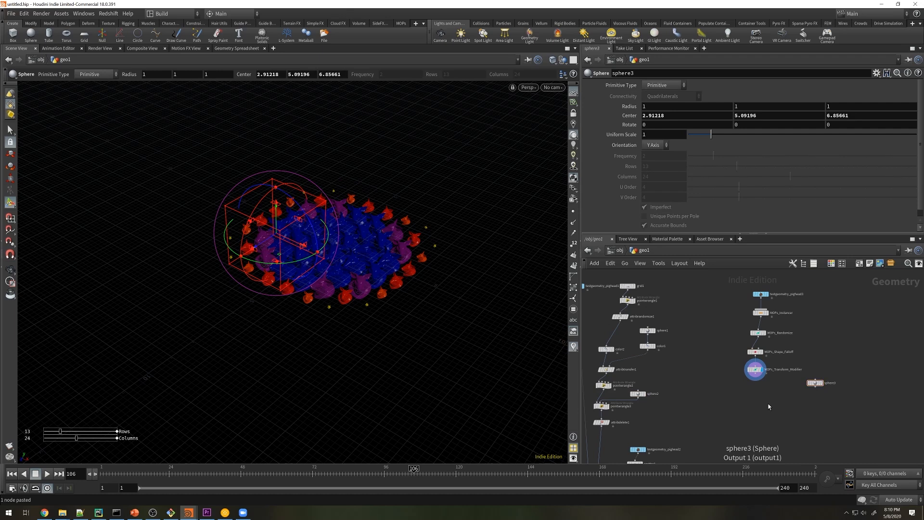
Add a MOPs Aim node wired to the MOPs Transform Modifier and the copied sphere, and display its result.
key(Tab)
text(aim)
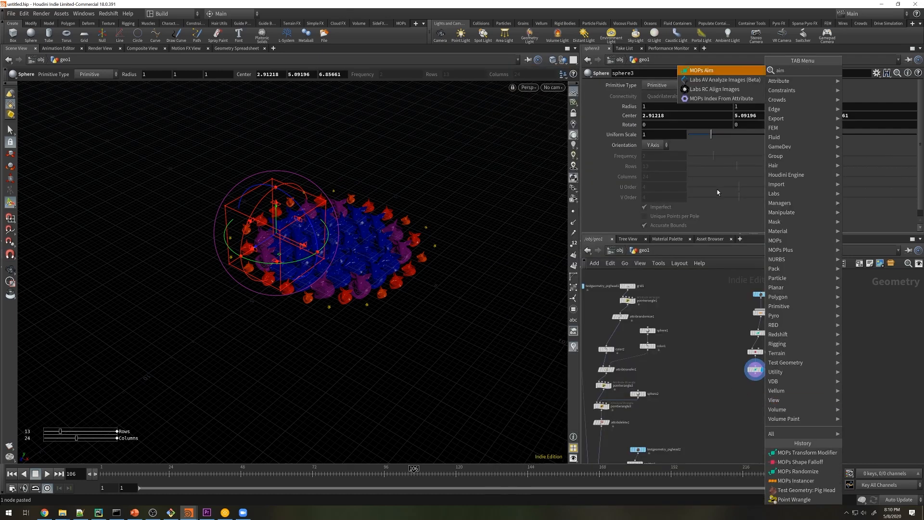
click(708, 71)
click(772, 389)
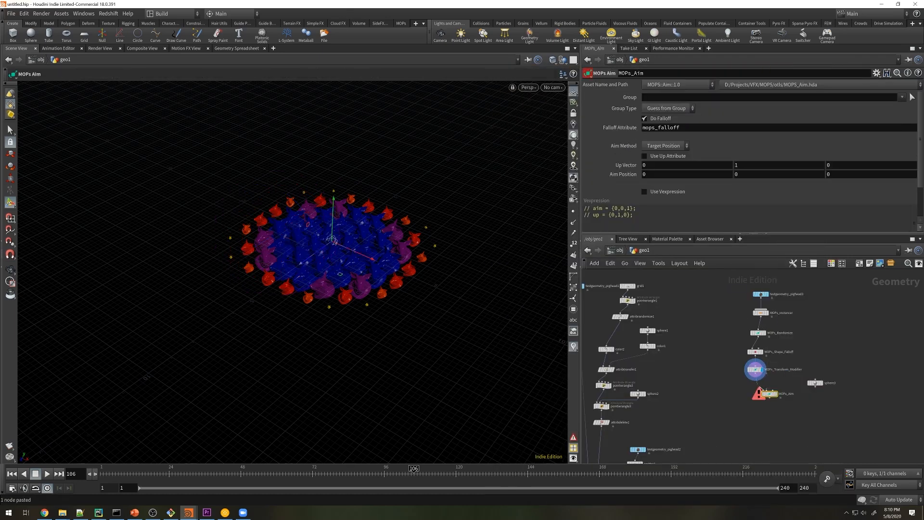
drag(773, 390, 815, 387)
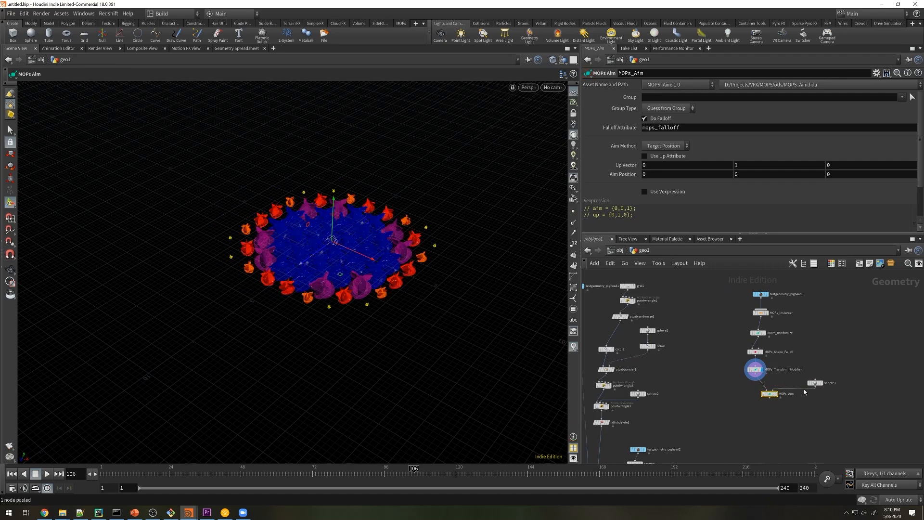
click(776, 394)
Set the MOPs Aim method to Target Object and turn off Preview Falloff on the MOPs Shape Falloff.
click(666, 145)
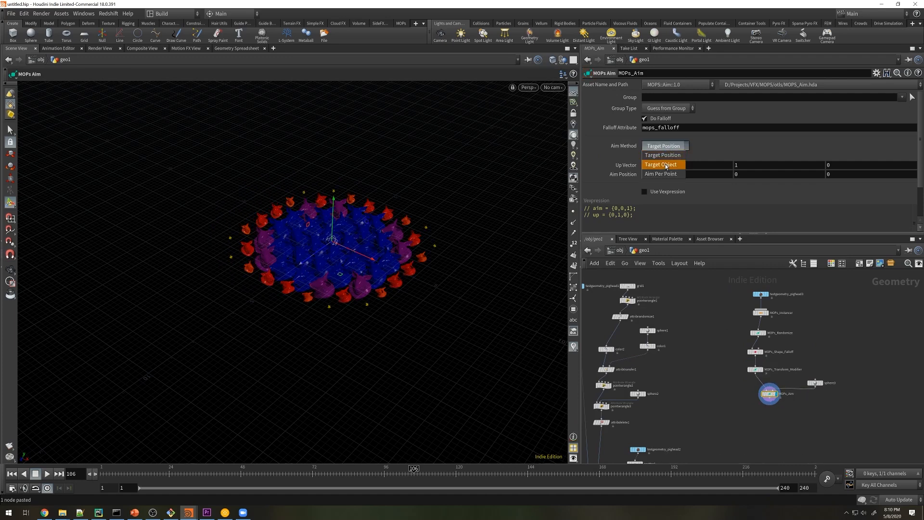
click(665, 165)
click(755, 352)
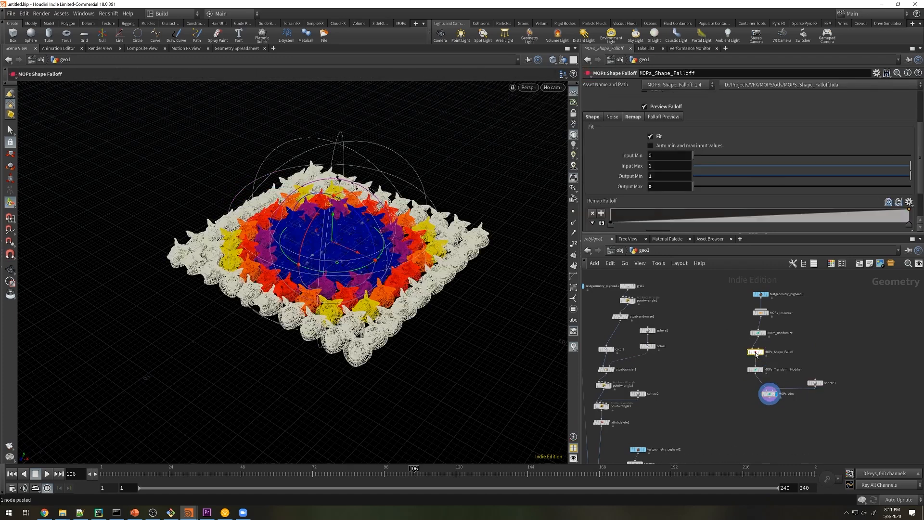
click(657, 108)
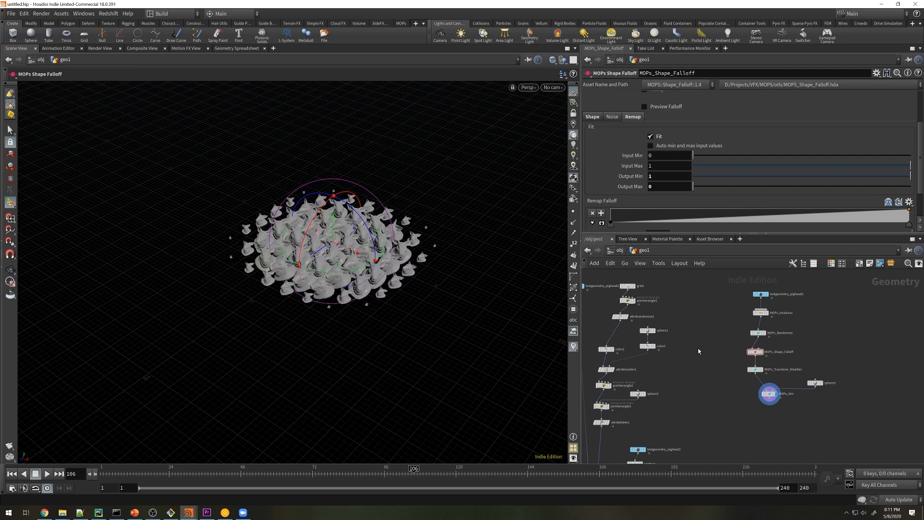
Make room above the MOPs Aim node and insert a MOPs Remap Falloff between it and the MOPs Transform Modifier.
middle_drag(769, 387, 747, 363)
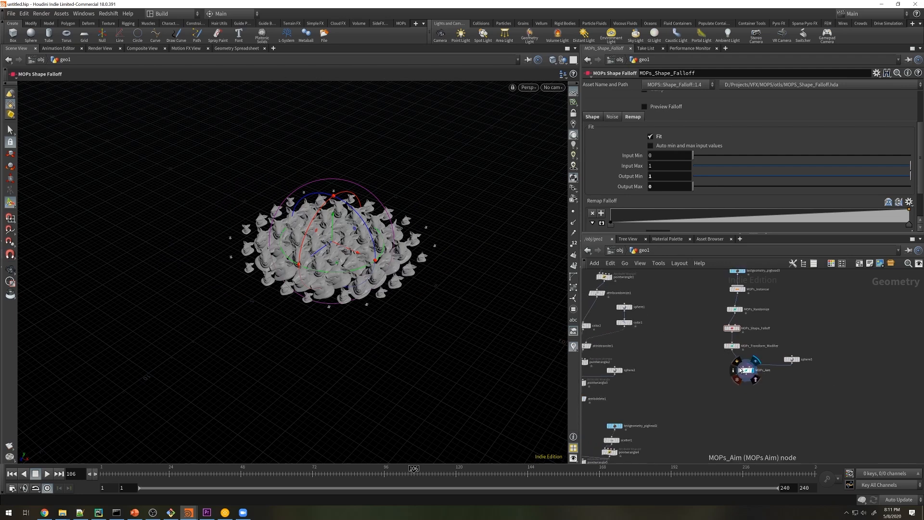
click(751, 365)
drag(757, 376, 760, 395)
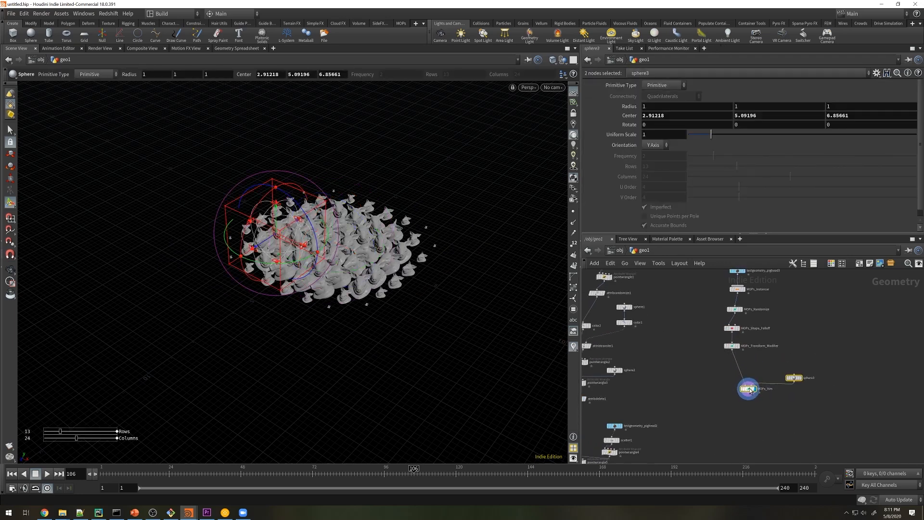
click(717, 370)
mouse_move(749, 391)
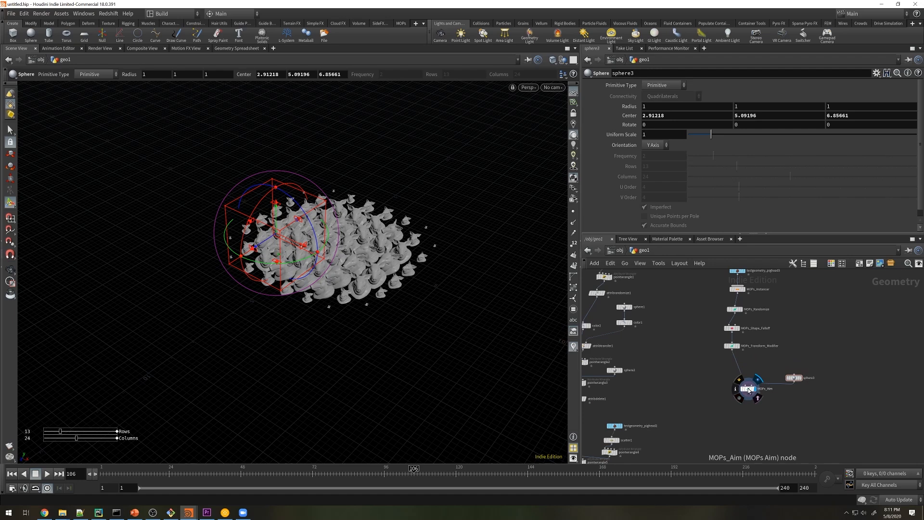
key(Tab)
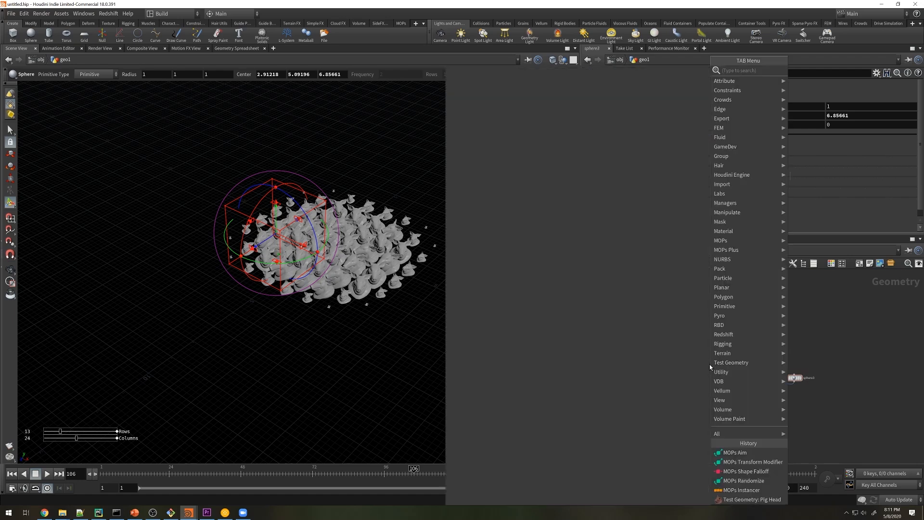
text(rema)
click(840, 91)
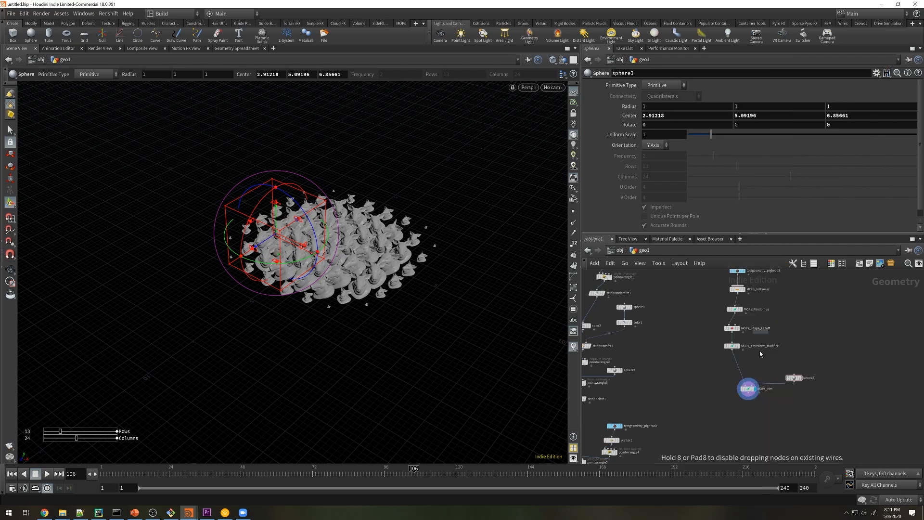
click(737, 362)
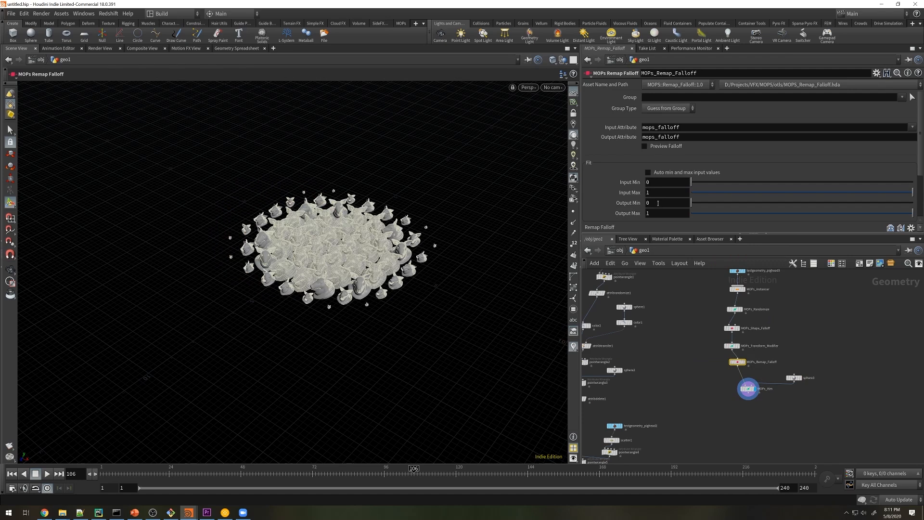
Invert the falloff on the MOPs Remap Falloff with Output Min 1 and Output Max 0.
text(1)
key(Tab)
text(0)
key(Return)
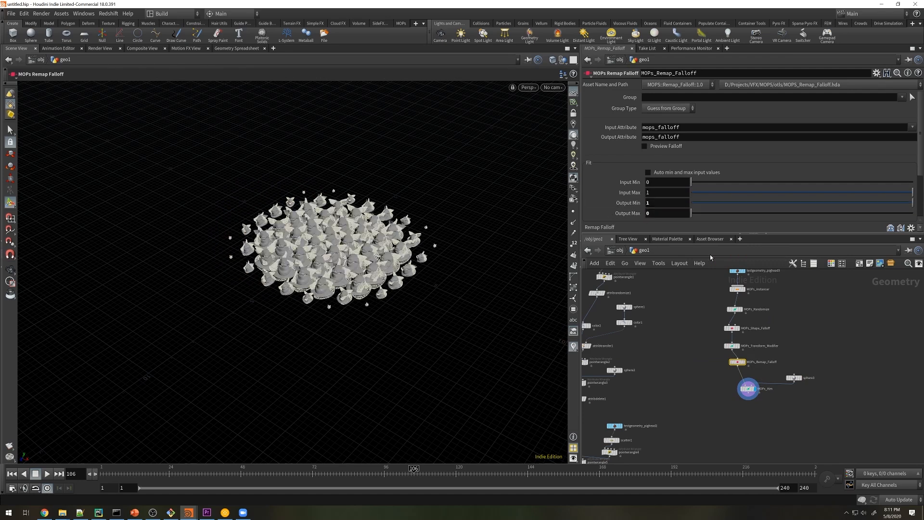
click(709, 387)
Move the target sphere in the viewport to test how the pig heads aim at it, and undo the move.
click(794, 378)
drag(298, 245, 183, 221)
key(ctrl+z)
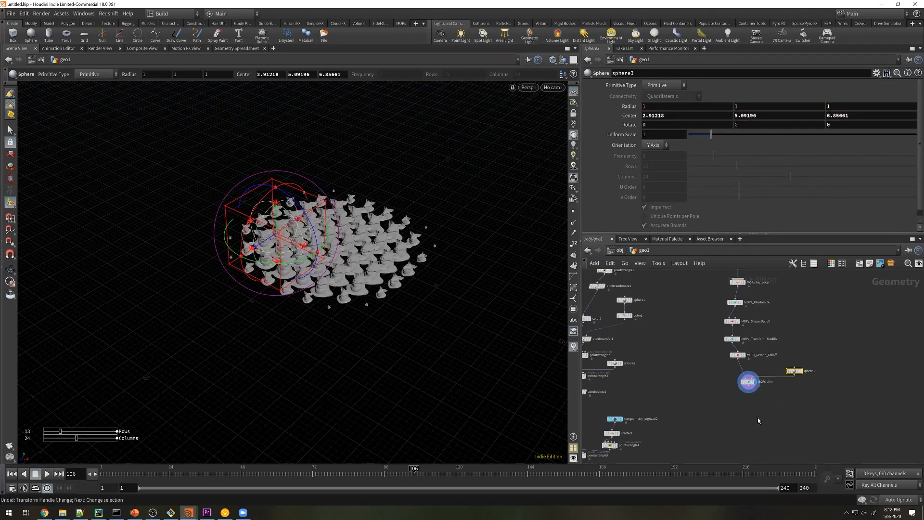
Add a MOPs Noise Modifier after the MOPs Aim node, wire it in, and display its result.
key(Tab)
text(noise)
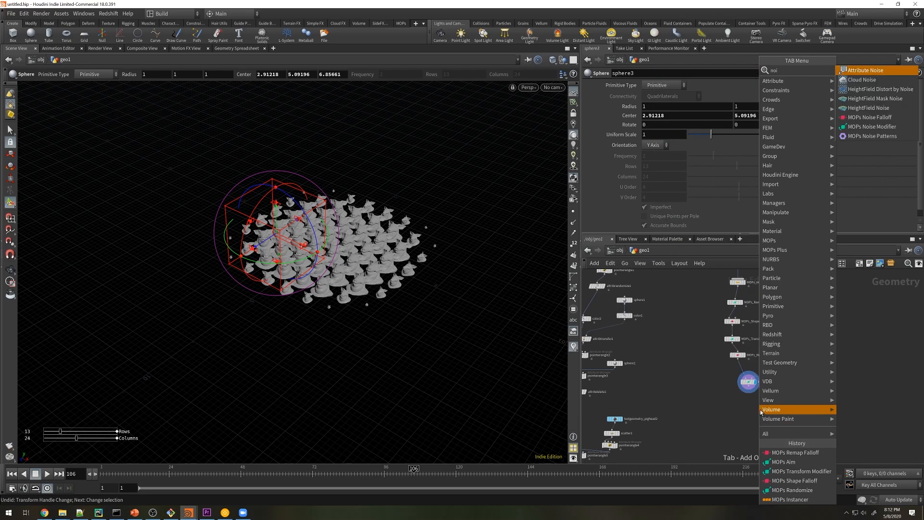
click(875, 127)
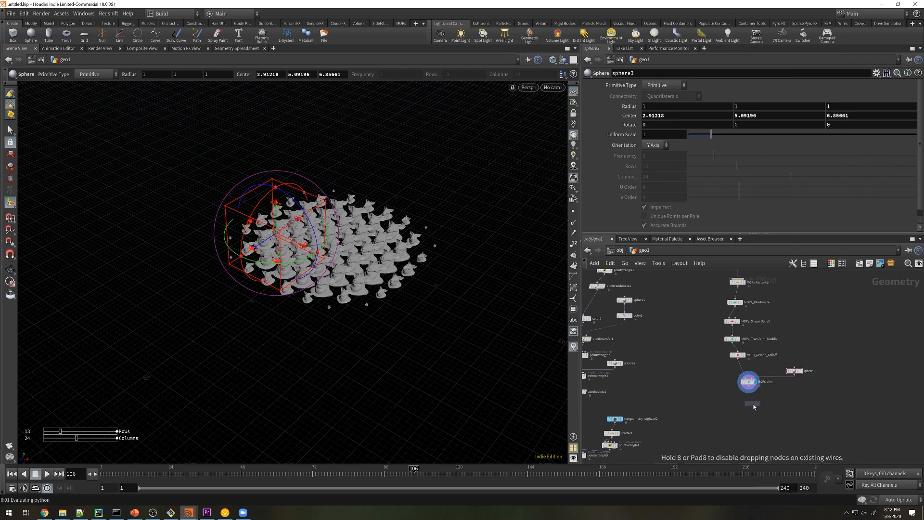
click(749, 389)
drag(749, 389, 750, 408)
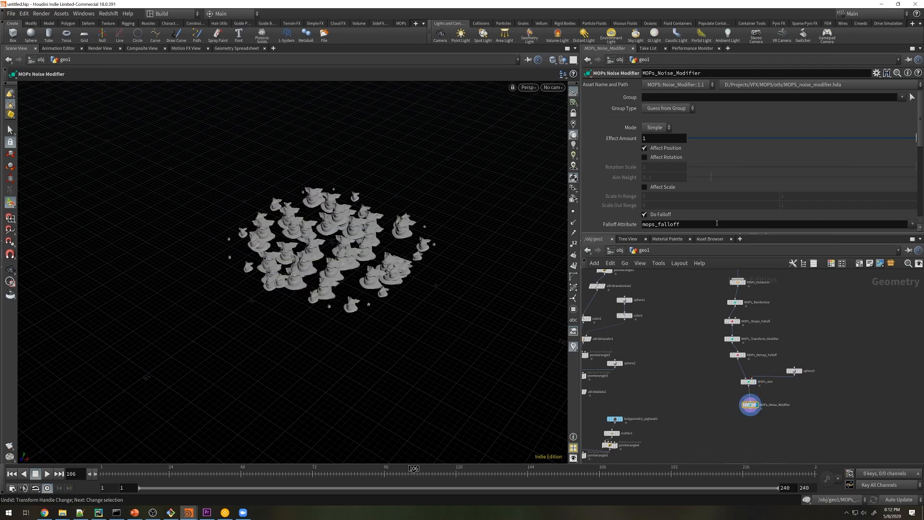
Turn off Do Falloff on the MOPs Noise Modifier and set every noise amplitude component to 0.2 and frequency to 1.1.
click(666, 216)
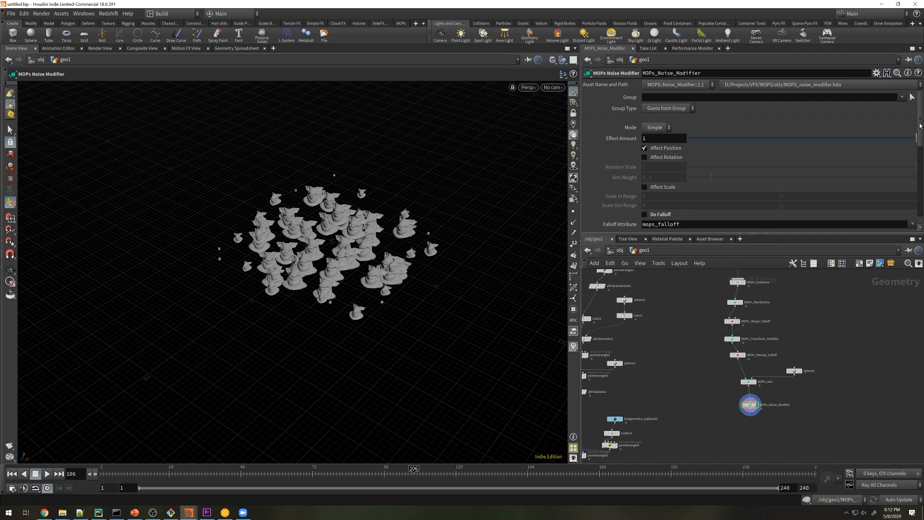
drag(919, 126, 919, 153)
scroll(911, 159, down, 2)
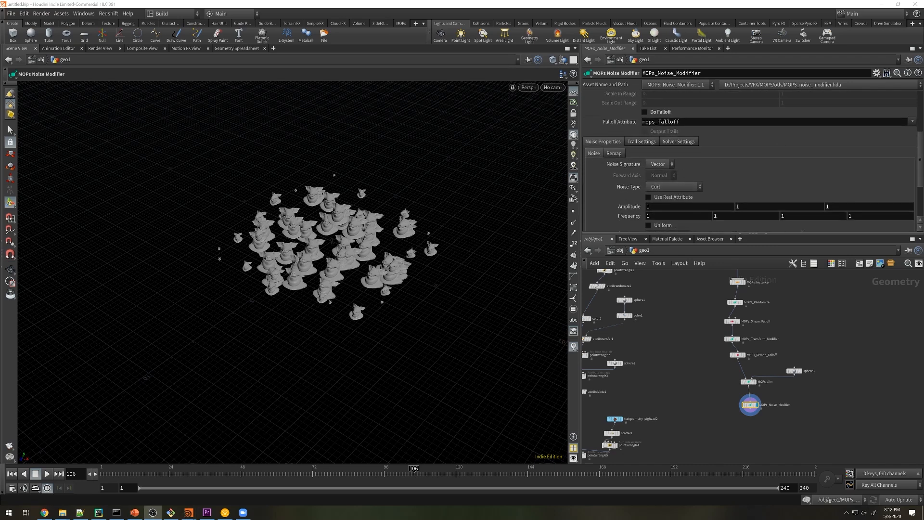
mouse_move(629, 205)
middle_down()
mouse_move(606, 206)
mouse_move(635, 217)
mouse_move(619, 216)
middle_up()
scroll(916, 164, down, 3)
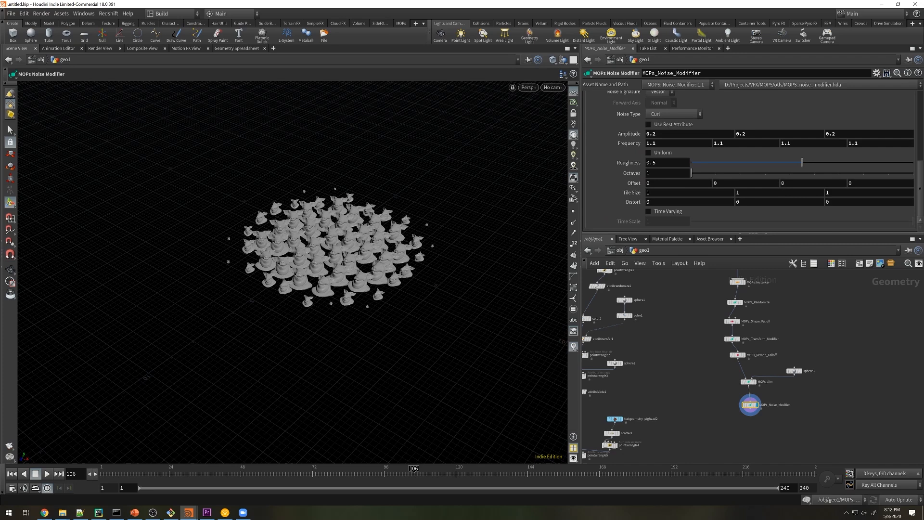
Make the noise time-varying with a Time Scale of 0.501, and scrub the timeline to preview it before returning to frame 1.
click(667, 212)
drag(850, 222, 803, 231)
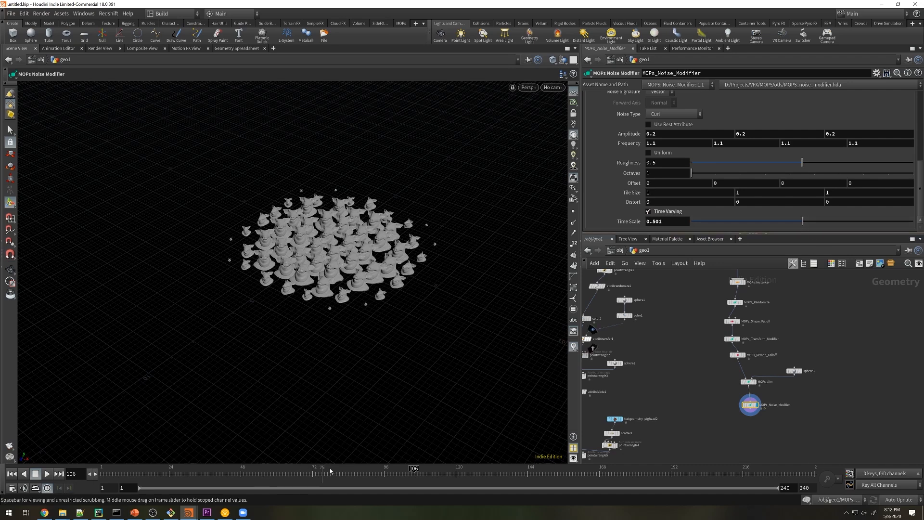
drag(339, 474, 482, 475)
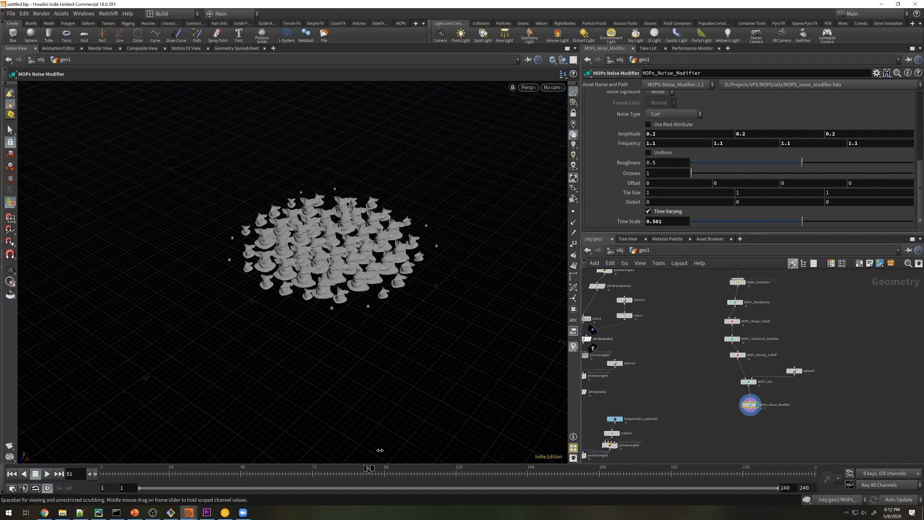
key(ctrl+Up)
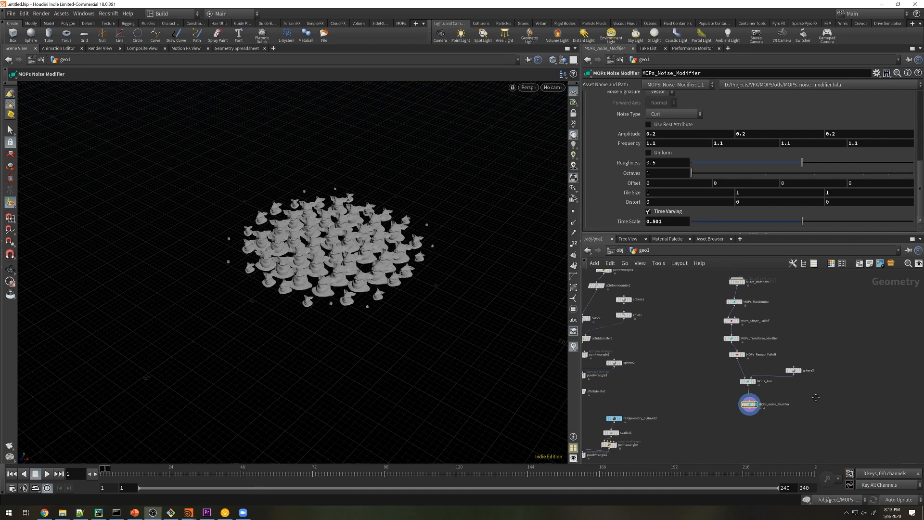
Duplicate the pig head, scatter and point wrangle nodes of the VEX setup beside the MOPs Noise Modifier.
middle_drag(696, 402, 709, 345)
drag(664, 339, 615, 400)
key(ctrl+c)
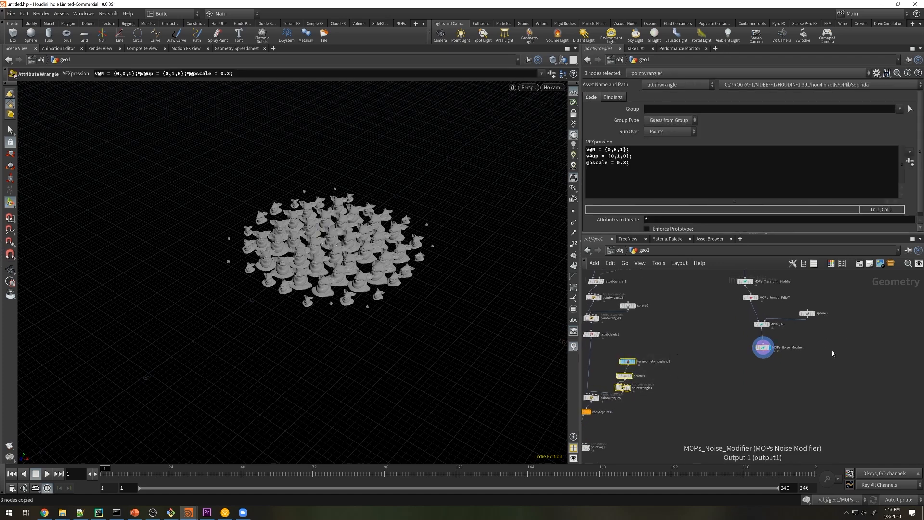
key(ctrl+v)
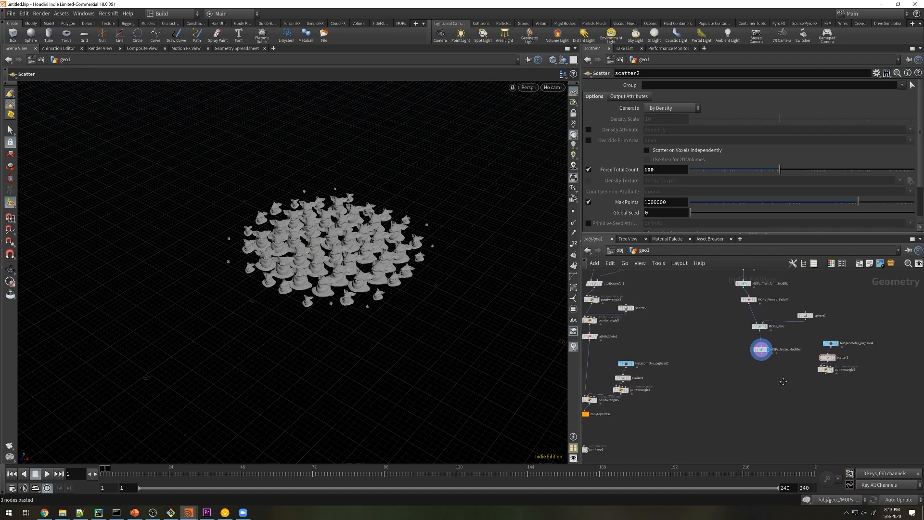
Add a MOPs Apply Attributes node, wiring the MOPs Noise Modifier into its first input and the copied point wrangle into its second.
key(Tab)
text(appl)
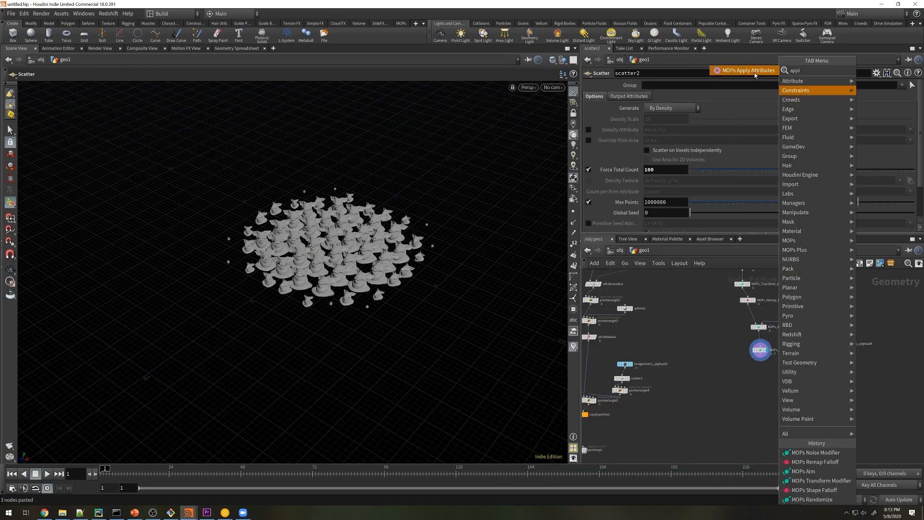
click(745, 70)
click(776, 386)
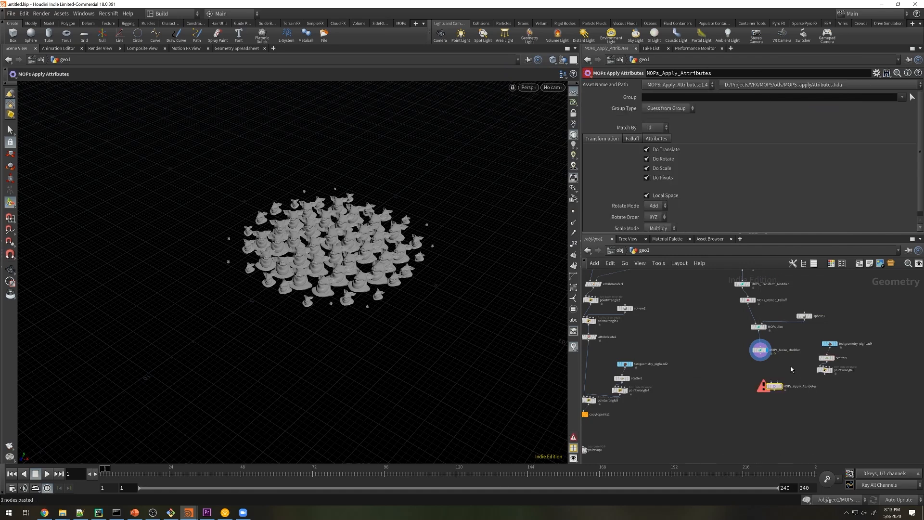
scroll(790, 369, up, 2)
click(831, 375)
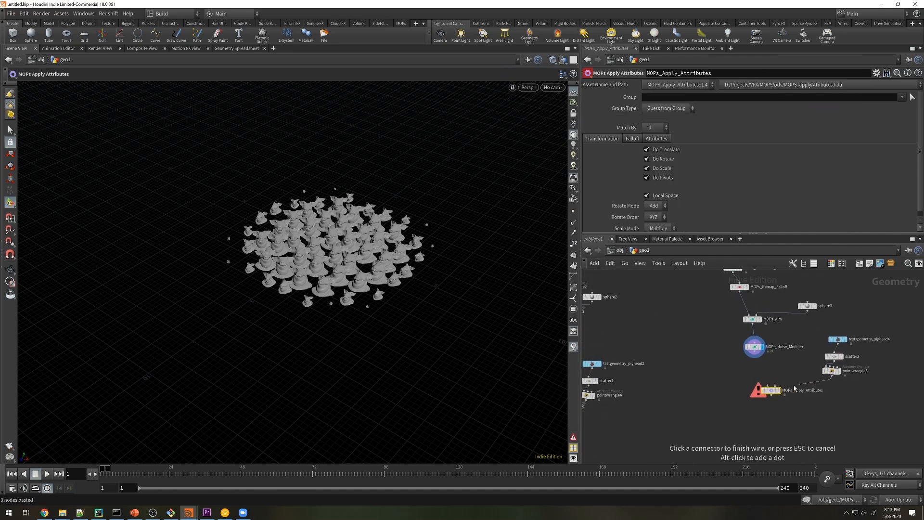
click(768, 385)
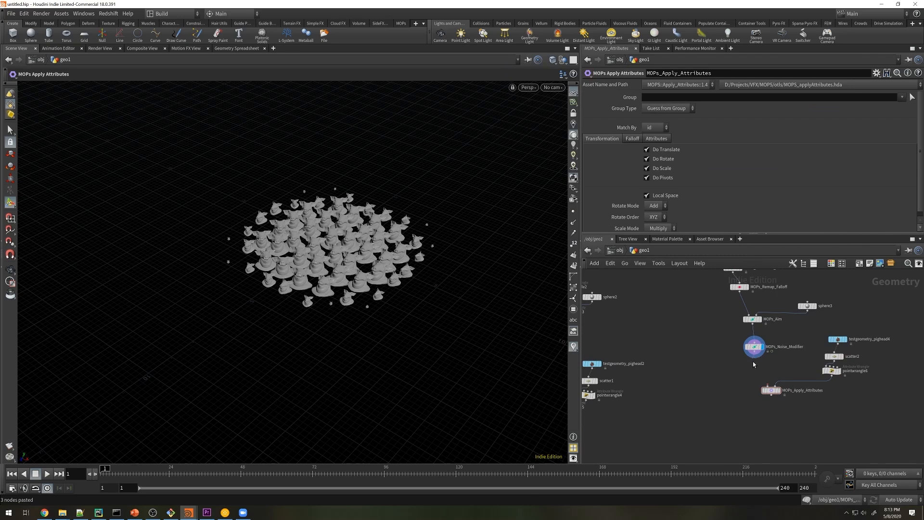
click(754, 363)
Insert a MOPs Plain Falloff between the MOPs Noise Modifier and MOPs Apply Attributes.
key(Tab)
text(fa)
click(865, 156)
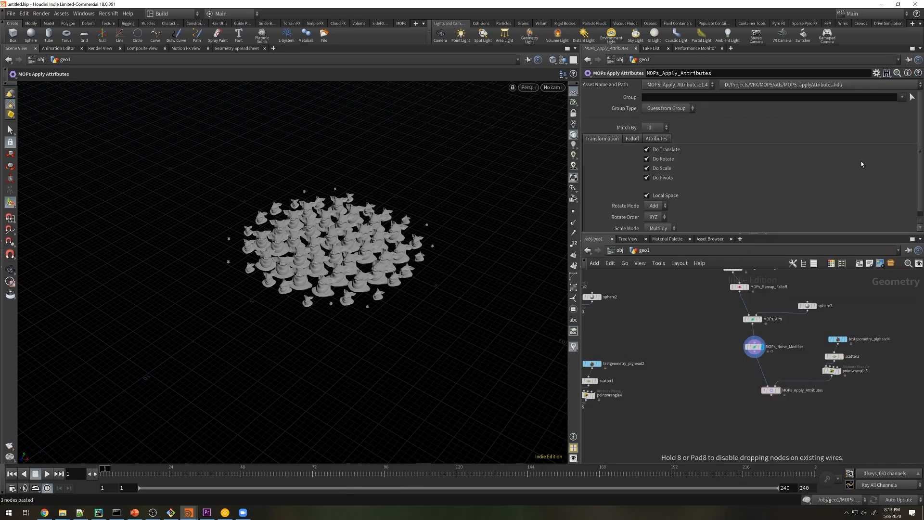
click(753, 369)
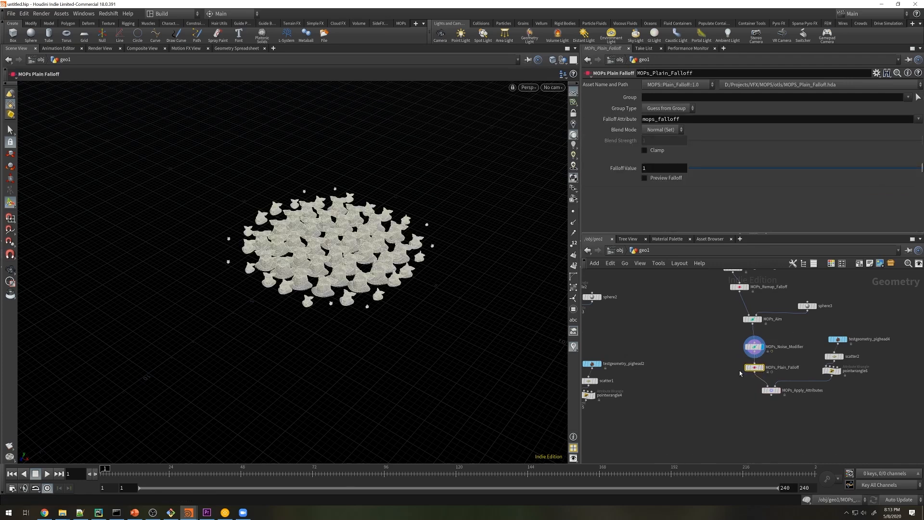
On MOPs Apply Attributes, set Rotate Mode to Set and Scale Mode to Replace.
drag(740, 373, 782, 400)
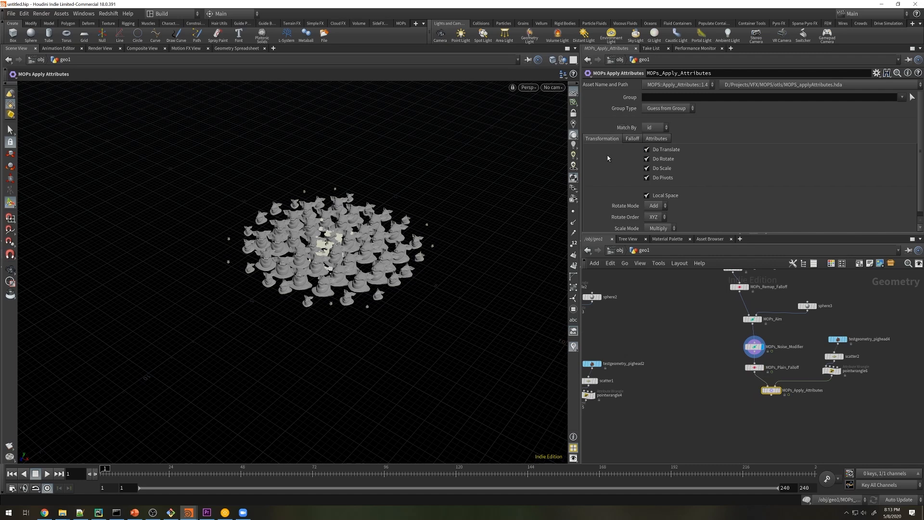
click(657, 206)
click(657, 217)
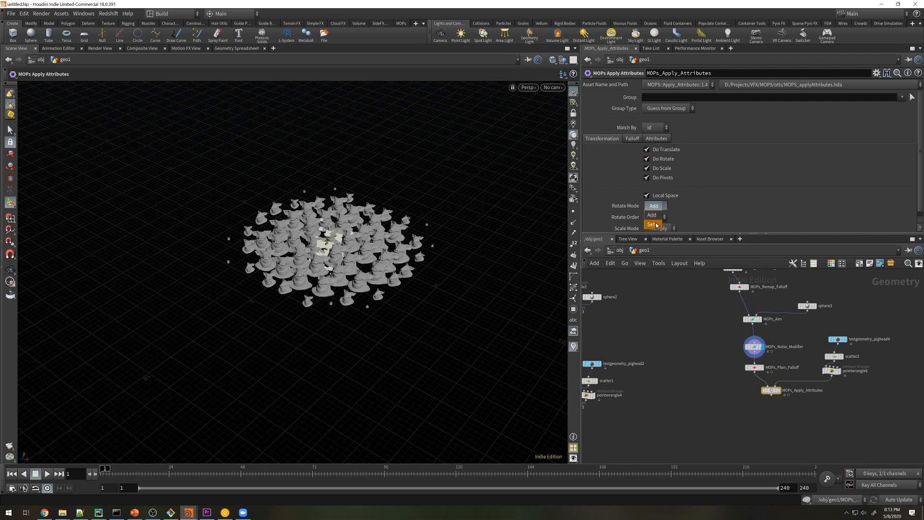
click(659, 229)
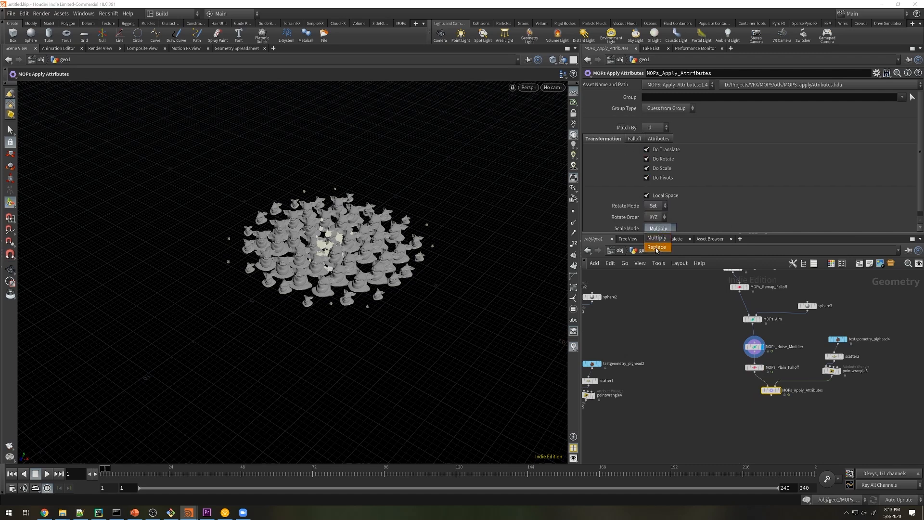
click(658, 240)
scroll(921, 162, down, 1)
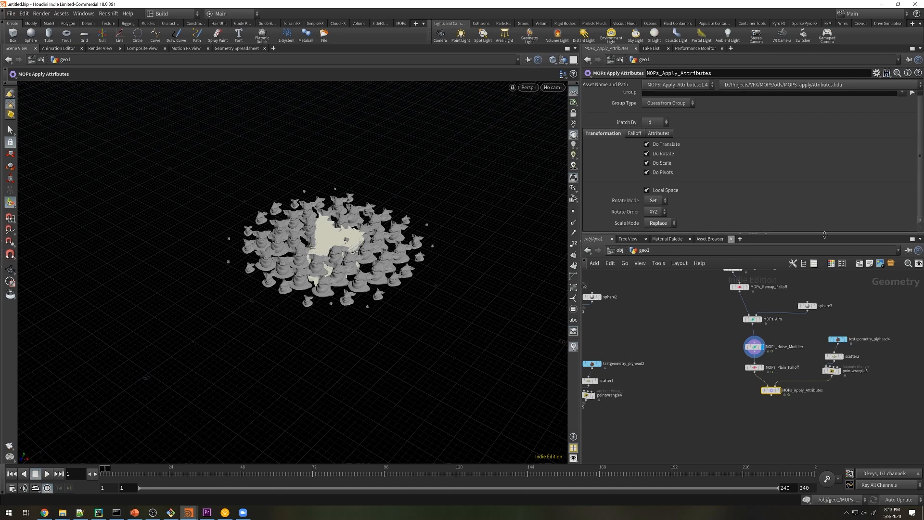
Display MOPs Apply Attributes and vary the MOPs Plain Falloff's Falloff Value to preview the blend between both transforms.
click(723, 362)
click(779, 390)
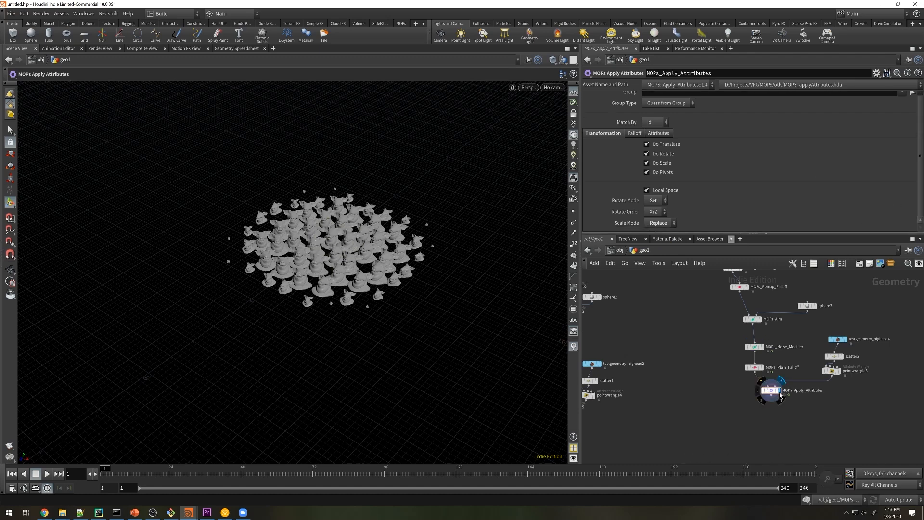
click(754, 368)
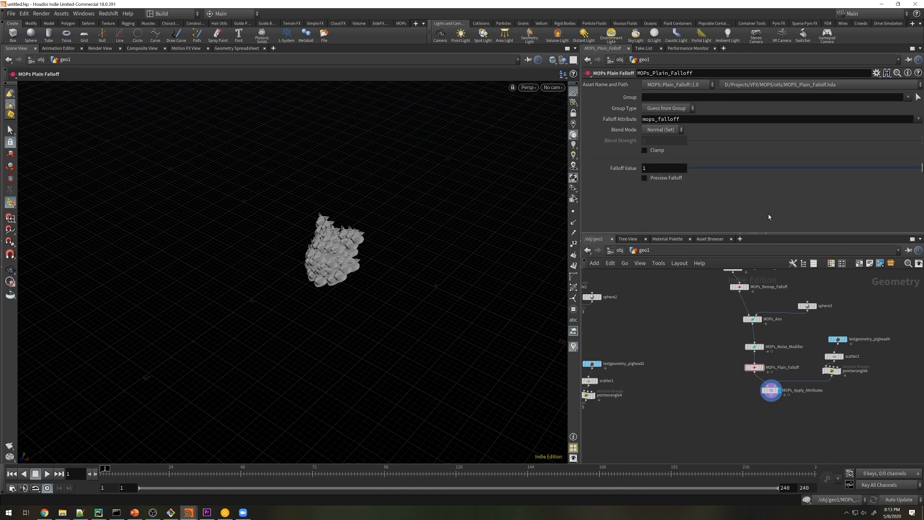
drag(893, 169, 663, 197)
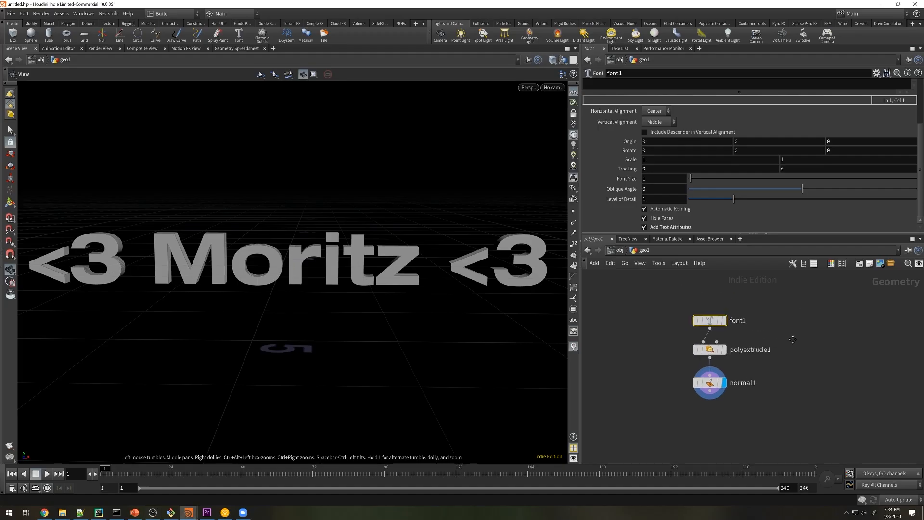
Examine the font node's textindex and textsymbol attributes in the geometry spreadsheet.
middle_drag(793, 339, 779, 331)
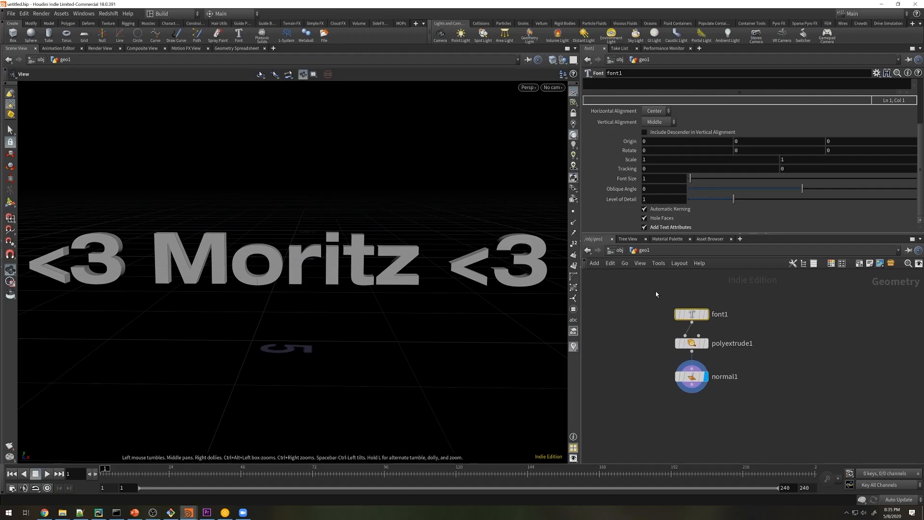
mouse_move(689, 379)
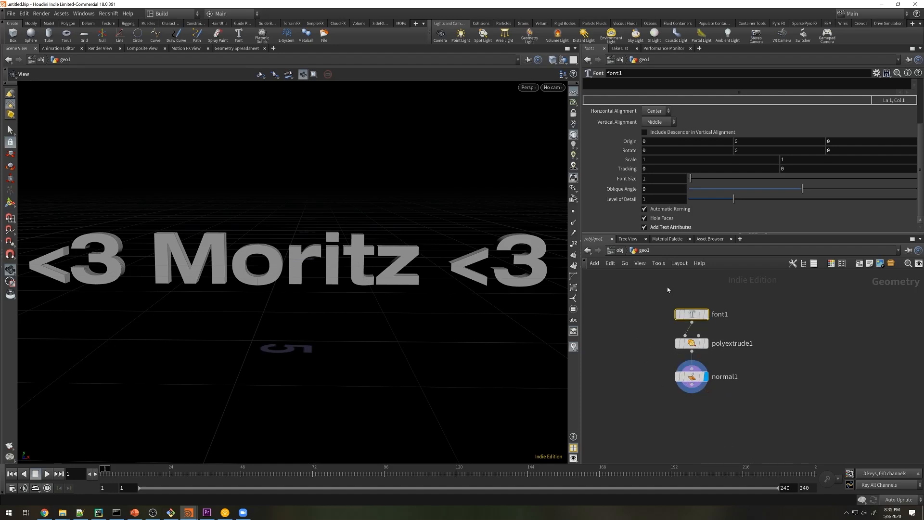
mouse_move(688, 313)
click(233, 48)
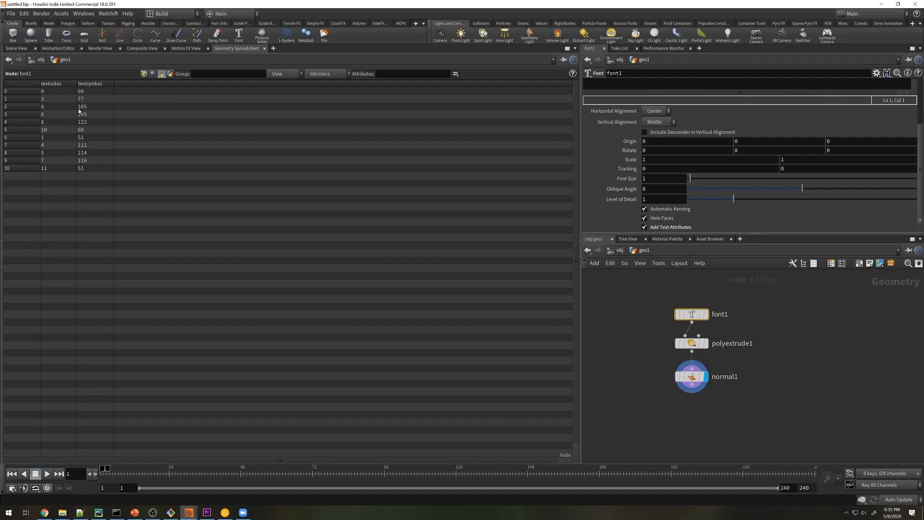
click(16, 48)
Add a MOPs Convert node after the normal node of the extruded text and display its result.
middle_drag(708, 423, 715, 407)
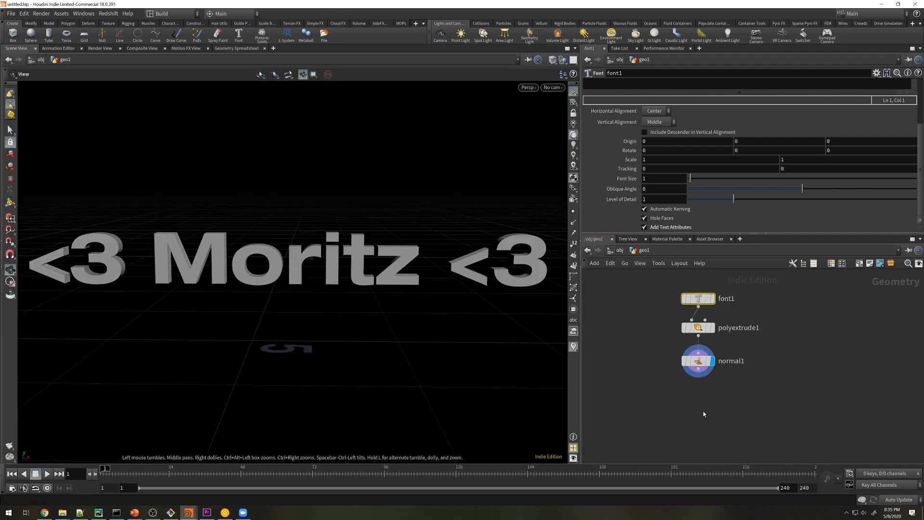
click(701, 415)
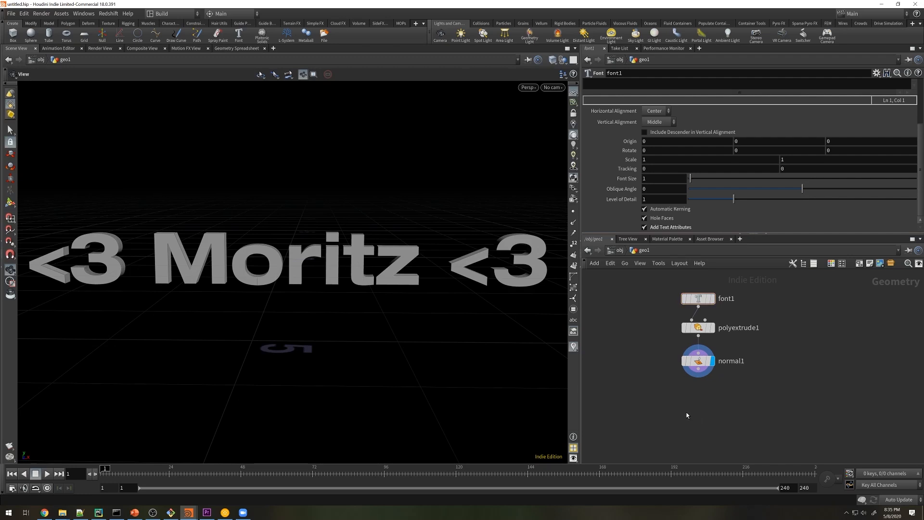
key(Tab)
text(onvert)
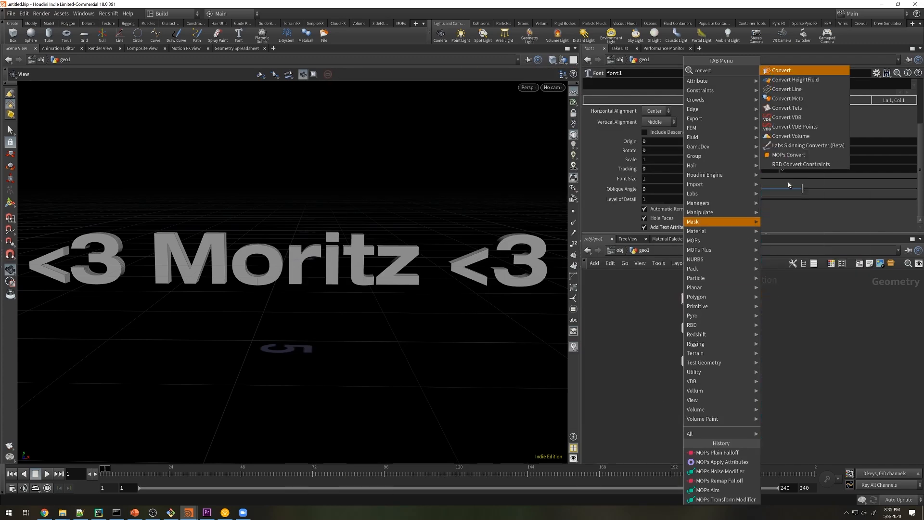
click(788, 154)
click(691, 395)
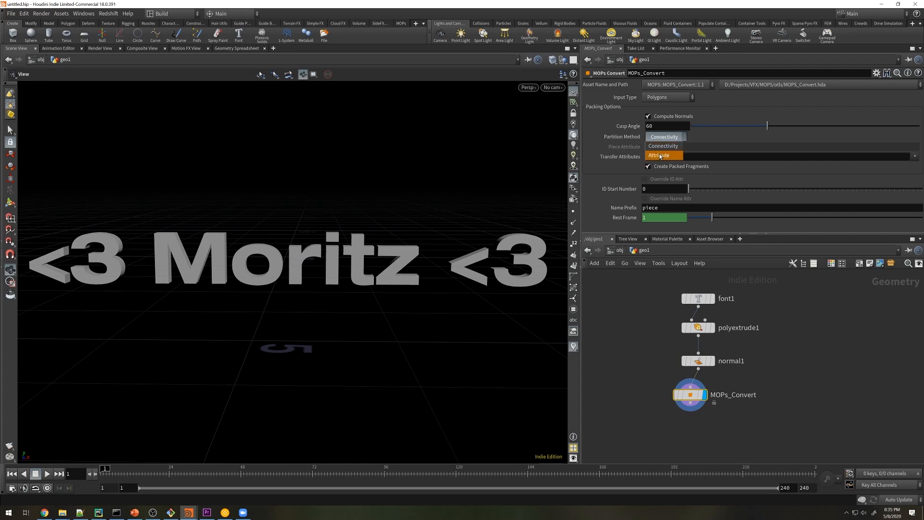
Set the MOPs Convert Partition Method to Attribute, with textindex as the Piece Attribute.
click(660, 156)
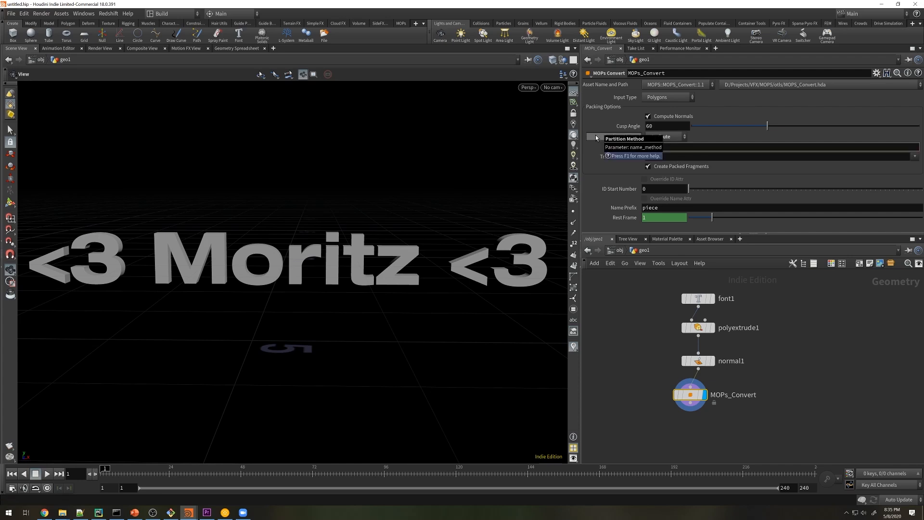
text(textindex)
key(Return)
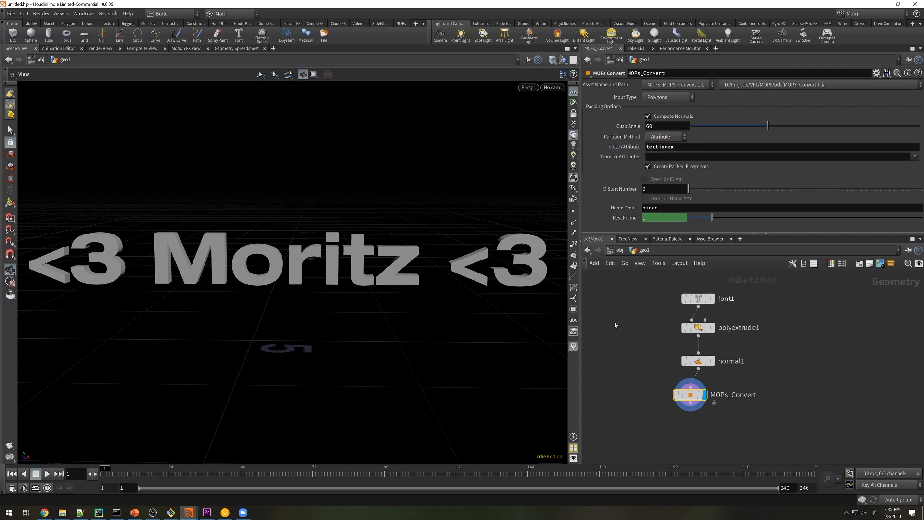
Check the MOPs Convert node's info and geometry data, and examine the packed letters from several angles.
middle_click(690, 398)
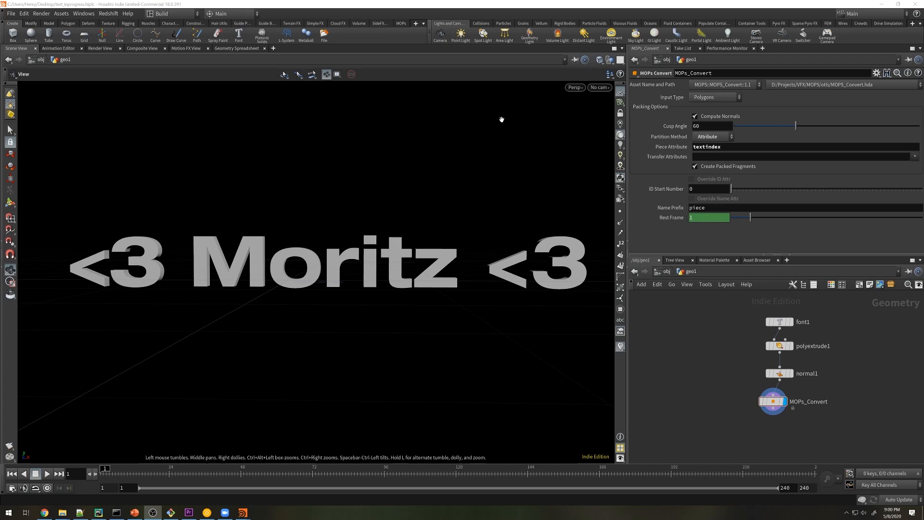
click(237, 48)
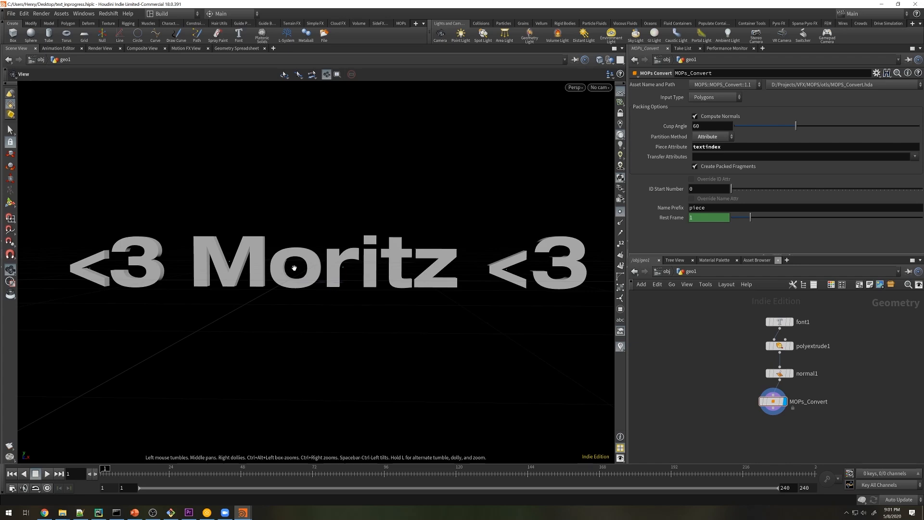
middle_drag(294, 268, 240, 268)
mouse_move(349, 269)
mouse_down()
mouse_move(370, 270)
mouse_move(313, 298)
mouse_move(300, 265)
mouse_move(353, 266)
mouse_move(352, 274)
mouse_up()
middle_drag(262, 270, 332, 263)
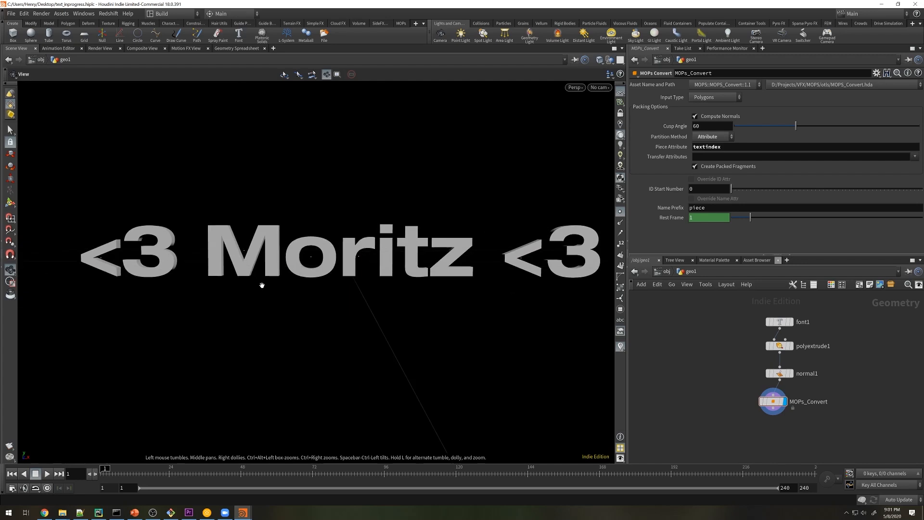
middle_drag(686, 390, 679, 375)
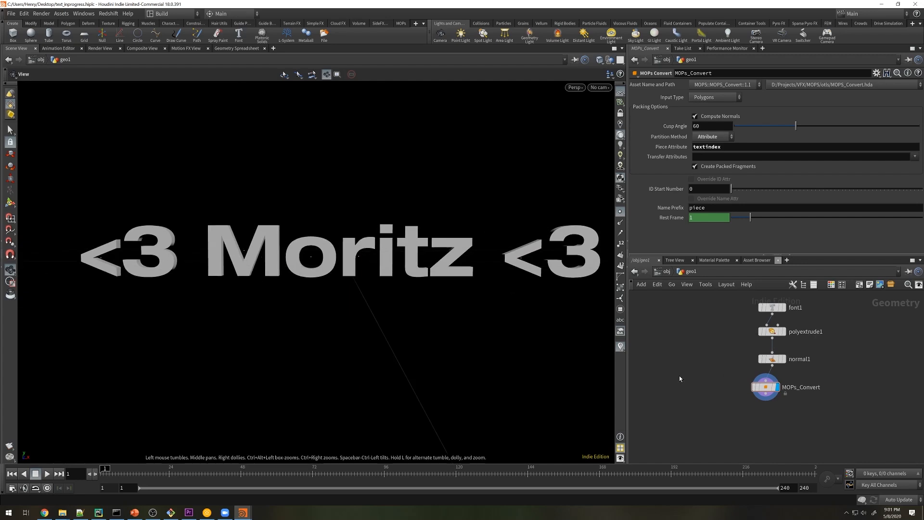
drag(492, 244, 484, 265)
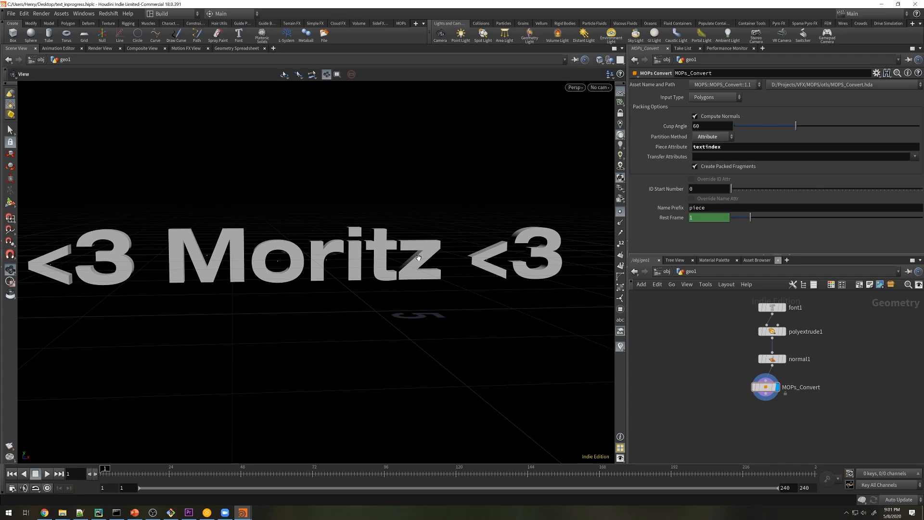
Add a MOPs Align node after MOPs Convert and set its Mode to Align to BBox.
key(Tab)
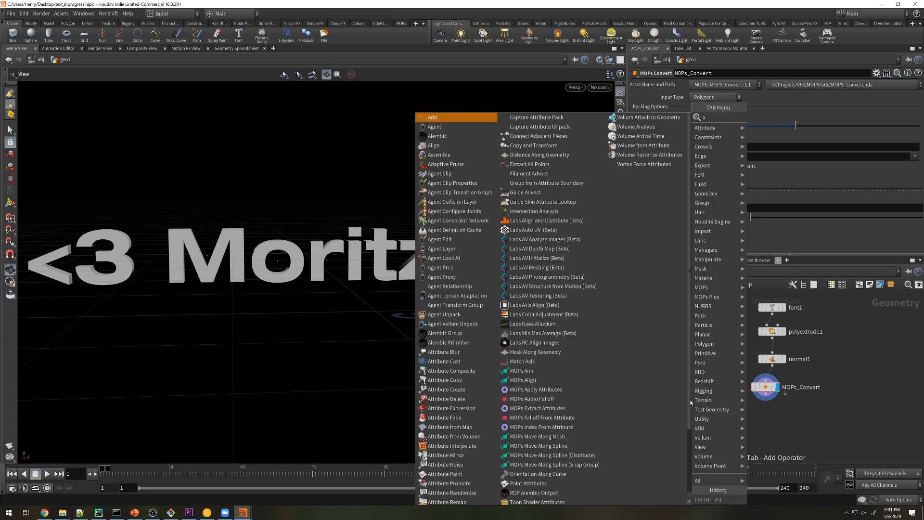
text(align)
click(773, 155)
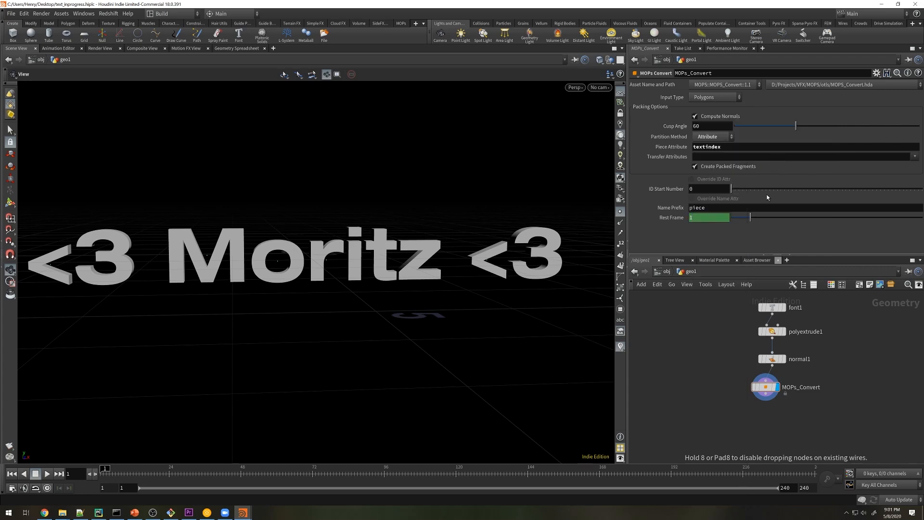
click(764, 417)
click(708, 155)
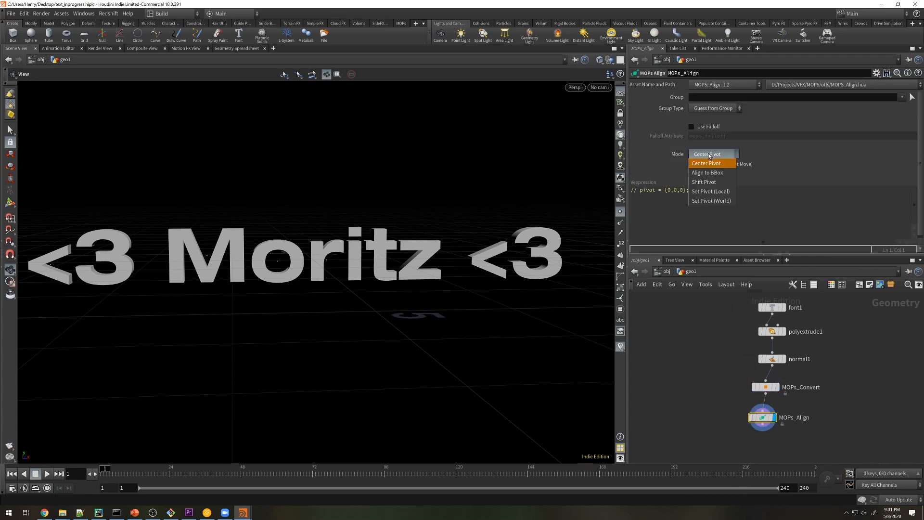
click(708, 174)
drag(350, 300, 361, 243)
Add a MOPs Shape Falloff node after MOPs Align and display its result.
drag(699, 407, 696, 387)
key(Tab)
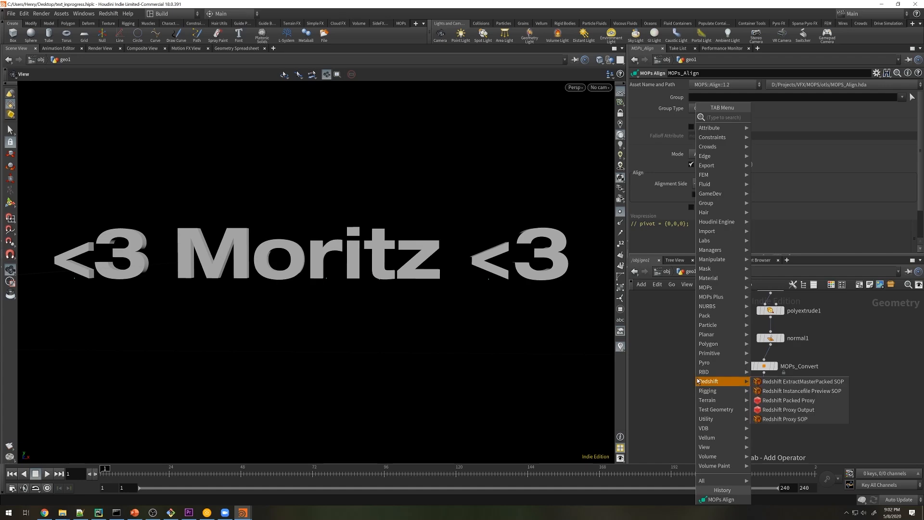
text(sha)
click(774, 155)
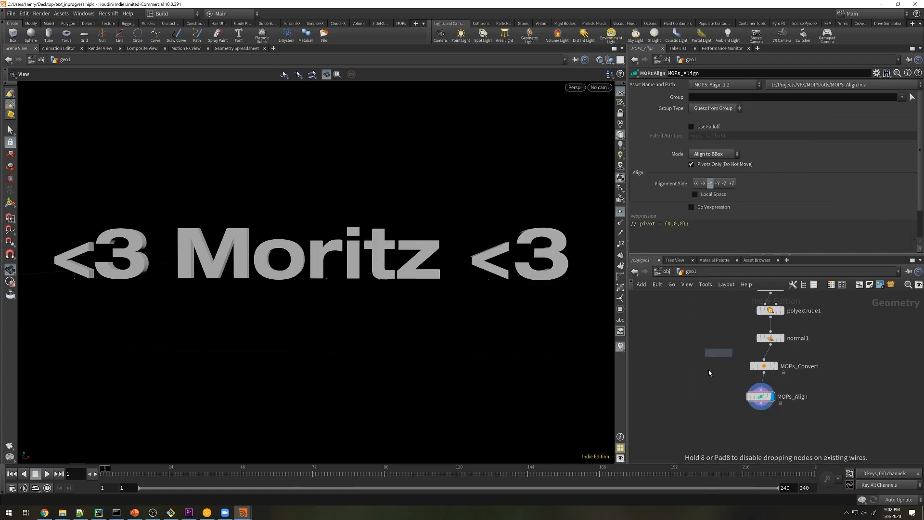
click(760, 426)
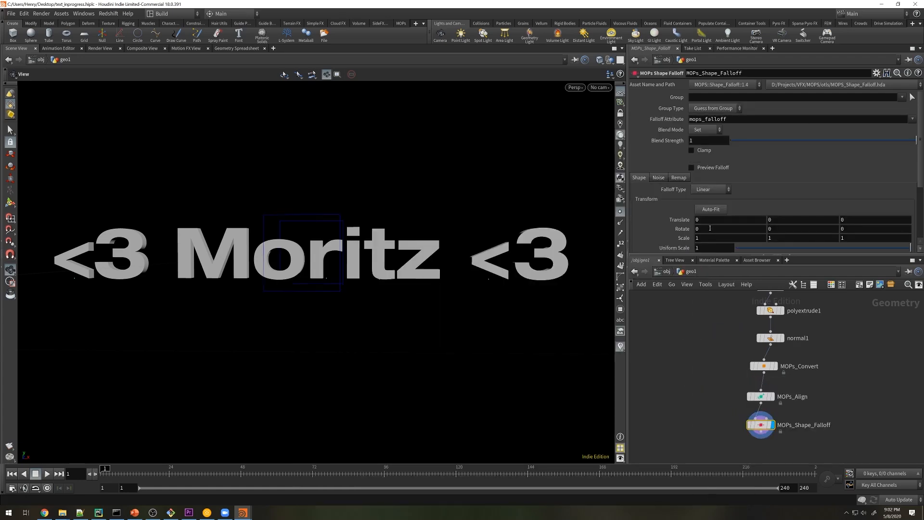
Set the MOPs Shape Falloff's Rotate to 90, 0, 270 and its Z Scale to 1.3, and activate its viewport handle.
click(707, 229)
text(90)
key(Return)
middle_drag(852, 229, 874, 240)
drag(483, 305, 429, 289)
key(Return)
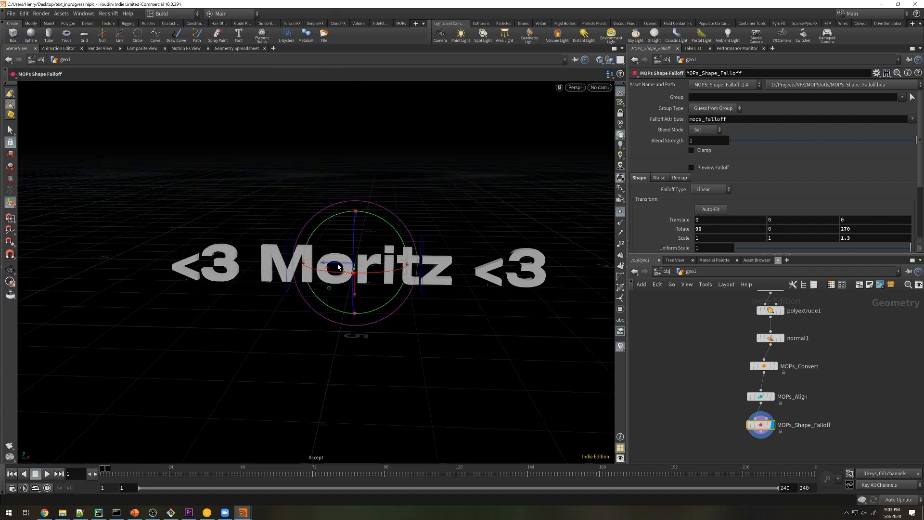
Keyframe the falloff's X Translate at about -5.36 on frame 1 and about 5.34 on frame 36, so it sweeps past the text.
drag(338, 267, 72, 263)
alt+click(762, 223)
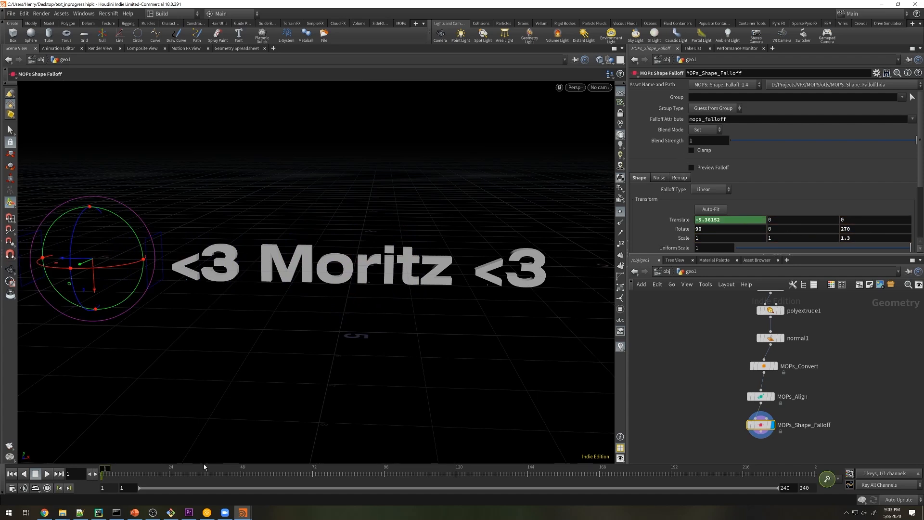
click(204, 469)
drag(72, 261, 594, 266)
alt+click(742, 224)
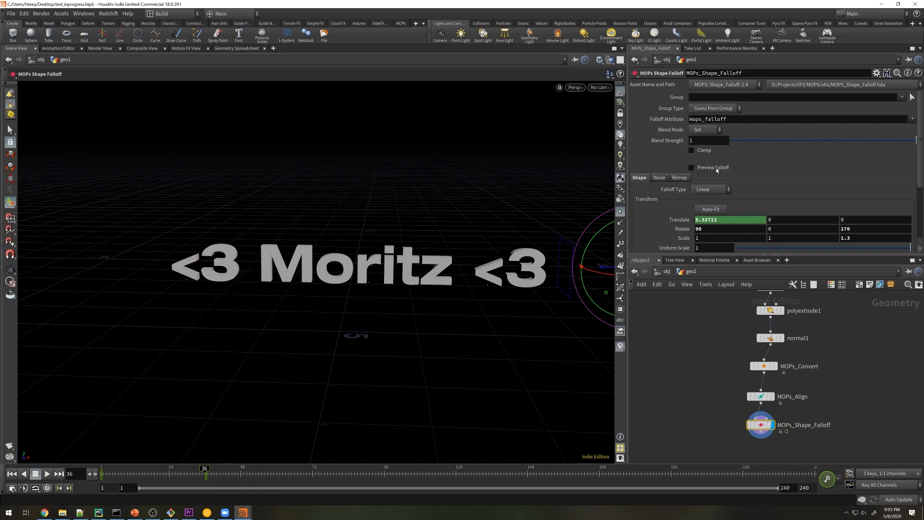
Preview the falloff as sprites at Sprite Scale 0.28 while scrubbing the timeline, and turn the preview off.
drag(203, 474, 105, 494)
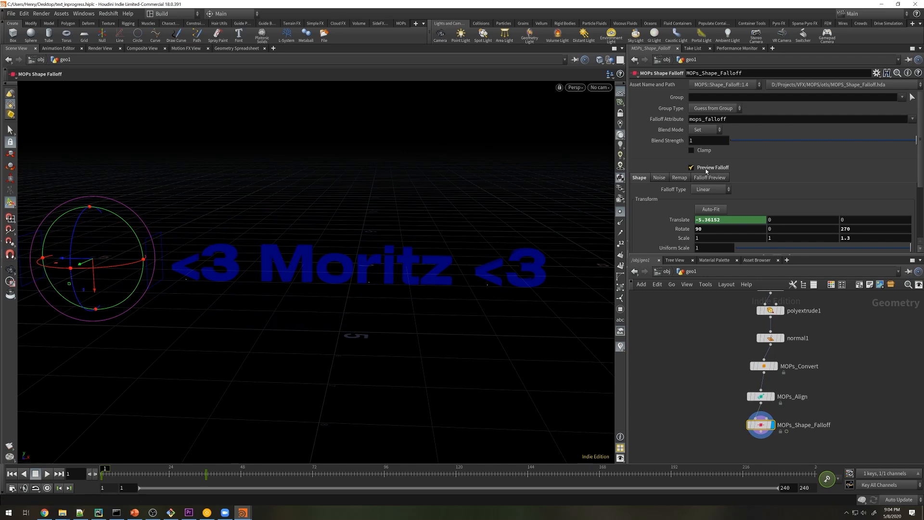
click(706, 178)
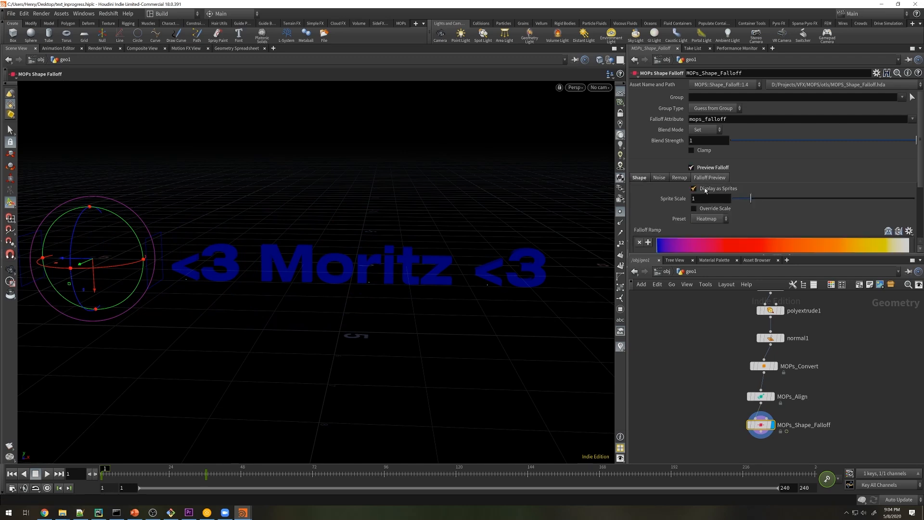
drag(750, 198, 737, 198)
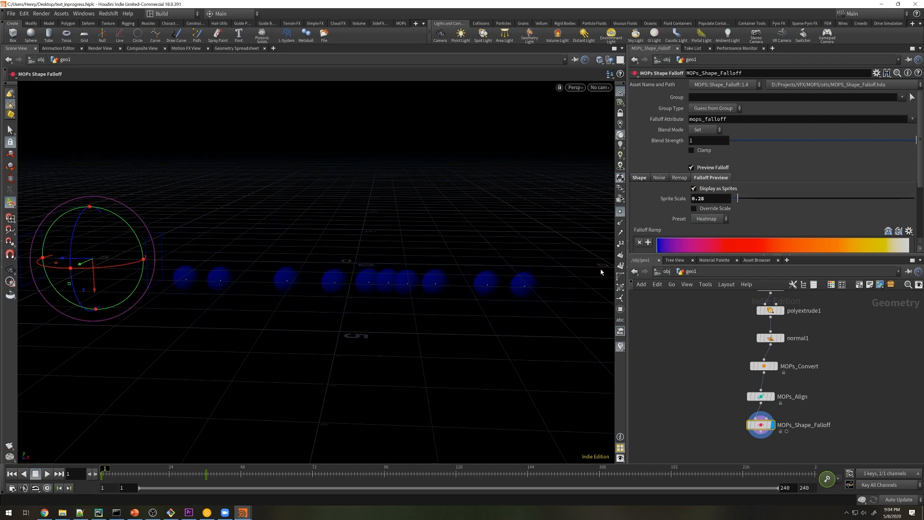
mouse_move(105, 473)
mouse_down()
mouse_move(216, 474)
mouse_move(108, 474)
mouse_up()
click(691, 168)
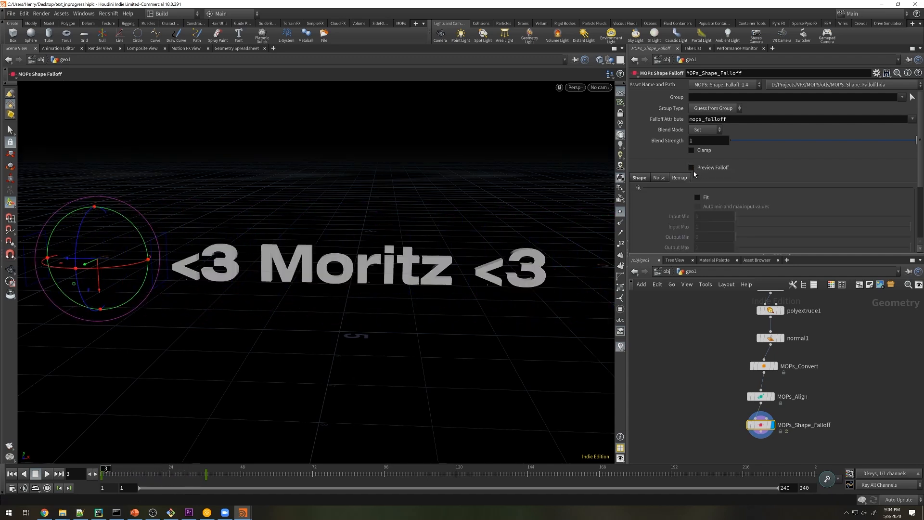
Add a MOPs Transform Modifier after MOPs Shape Falloff, display its result, and set its Y Scale to 0.
key(Tab)
text(tra)
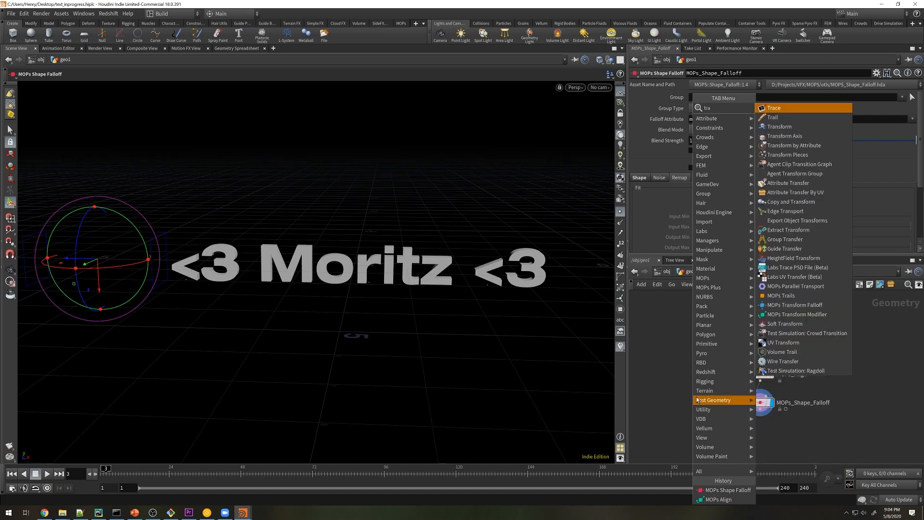
click(797, 314)
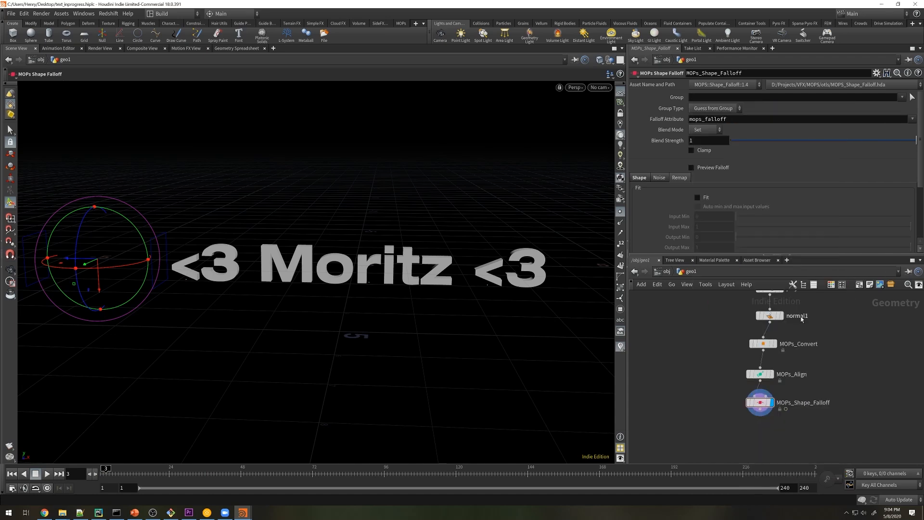
click(760, 424)
click(760, 422)
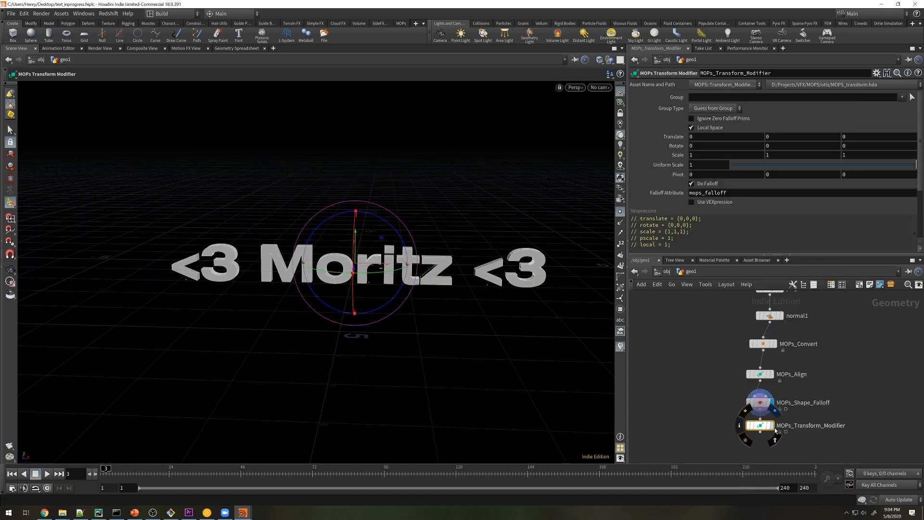
click(771, 425)
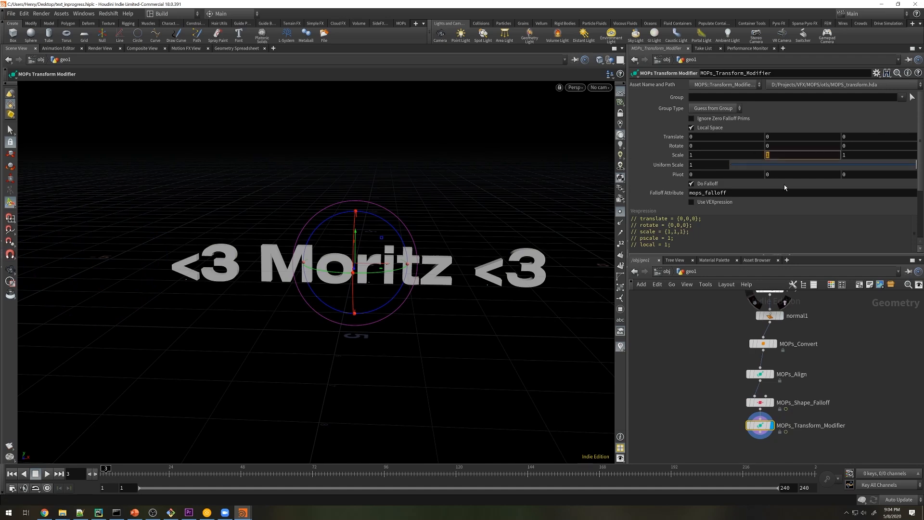
key(Return)
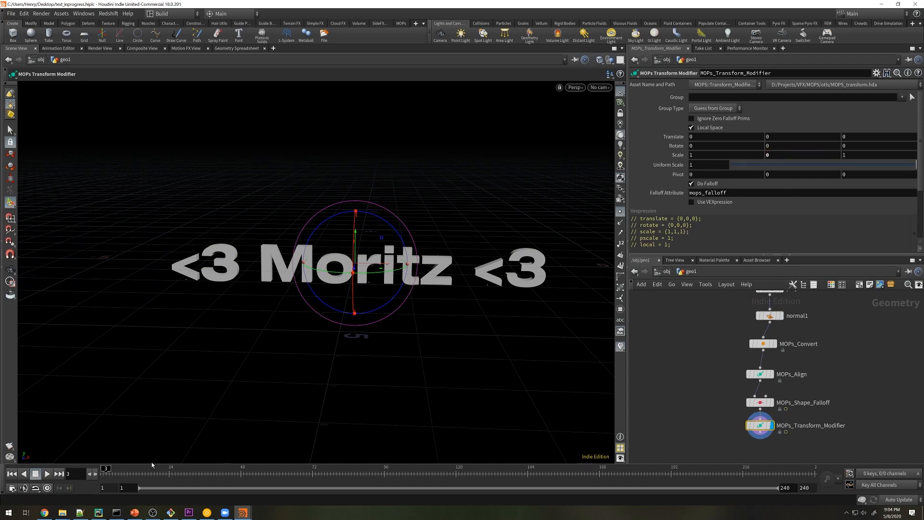
mouse_move(106, 466)
mouse_down()
mouse_move(221, 466)
mouse_move(105, 466)
mouse_up()
Enable Fit on the MOPs Shape Falloff's remapping with an inverted output range, and scrub the timeline to check the letters.
click(759, 403)
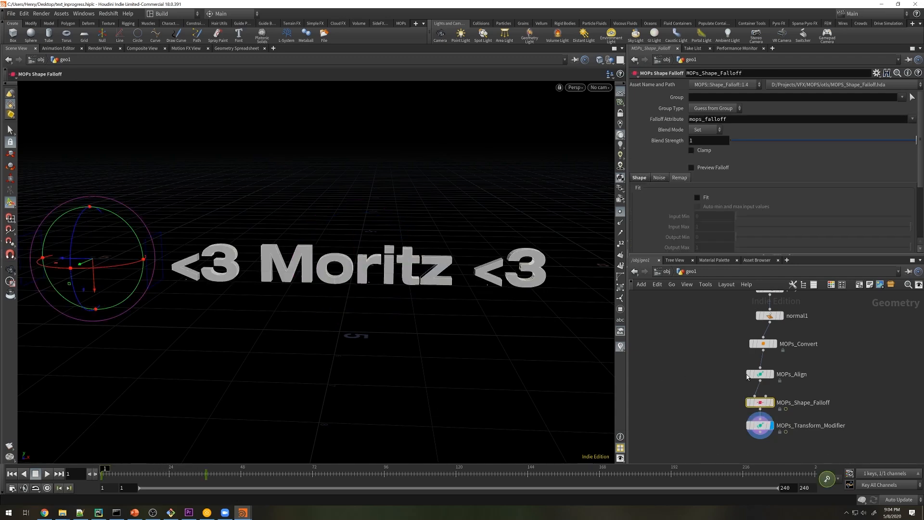
click(697, 198)
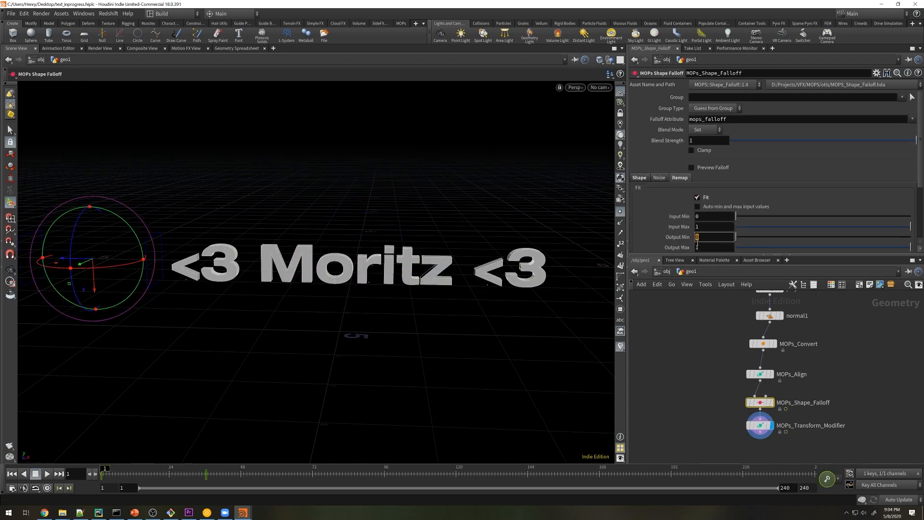
drag(104, 475, 207, 484)
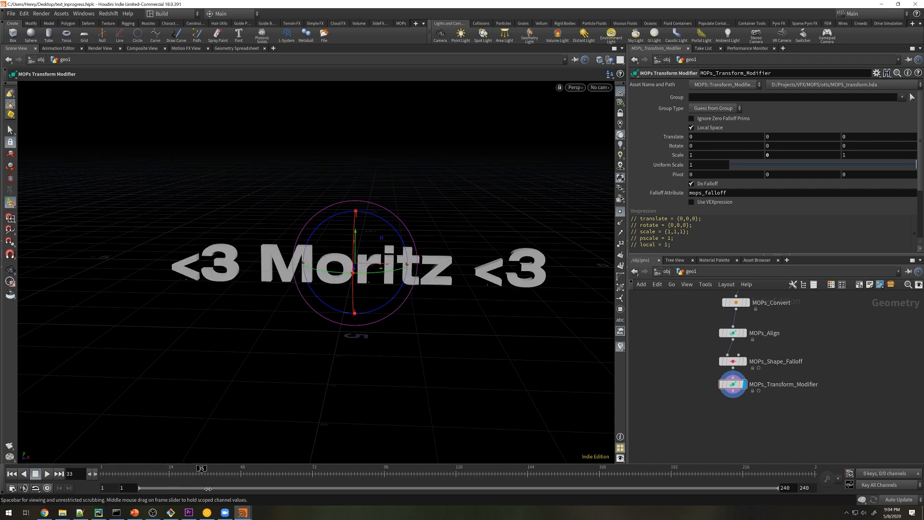
Add a MOPs Spring Modifier after MOPs Transform Modifier and display its result.
middle_drag(703, 424, 700, 421)
key(Tab)
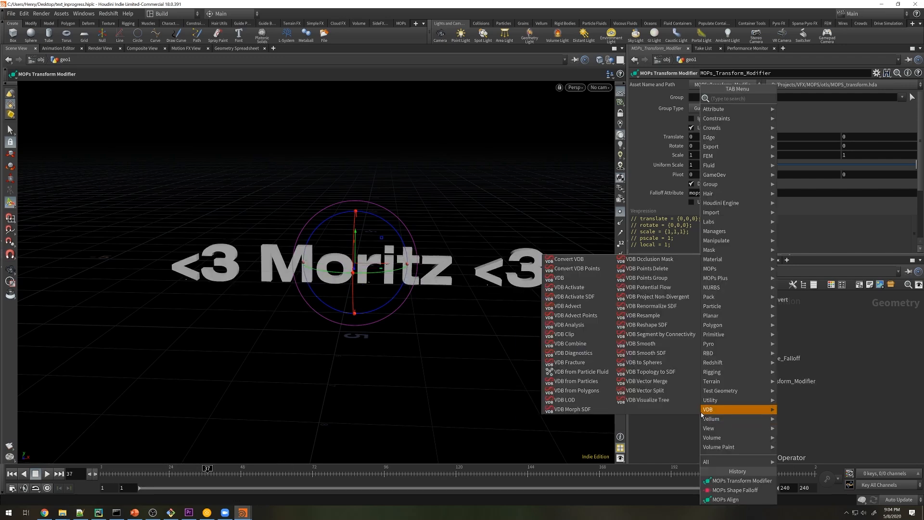
text(mopssp)
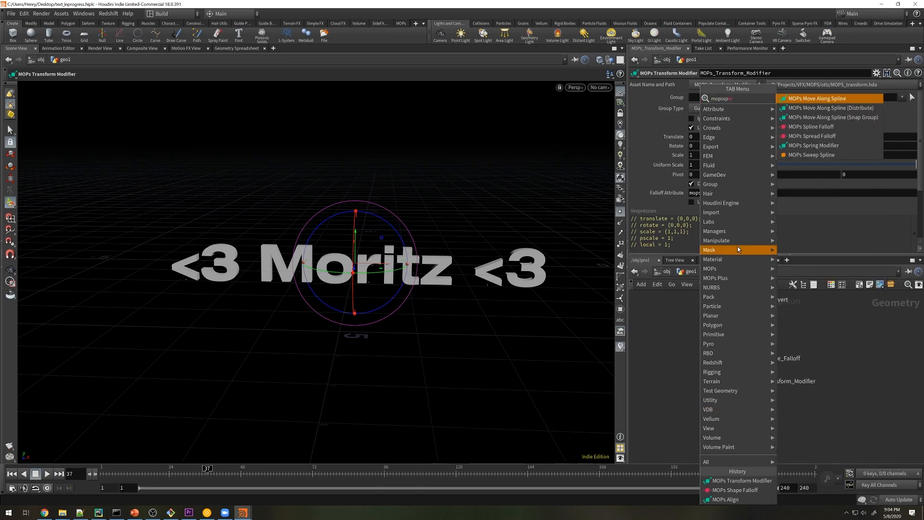
click(811, 145)
click(730, 410)
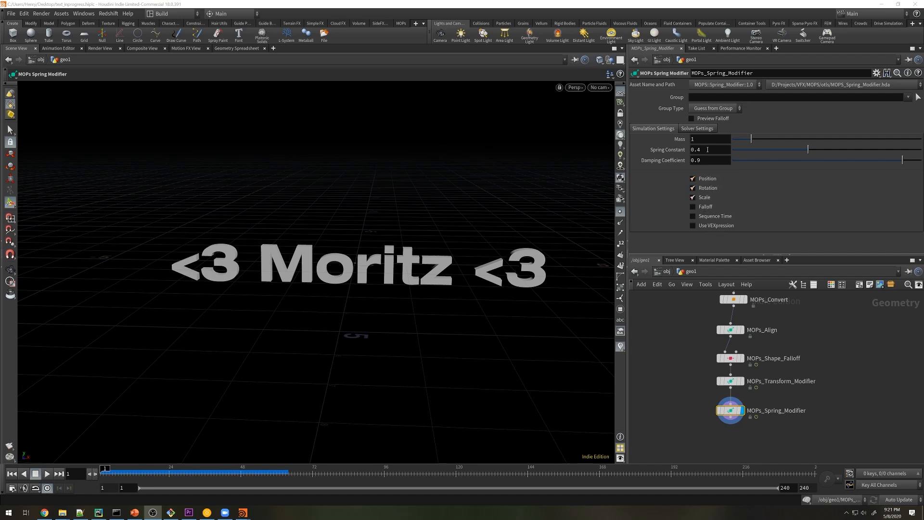
Reset the MOPs Spring Modifier's simulation and return to its simulation settings.
click(701, 129)
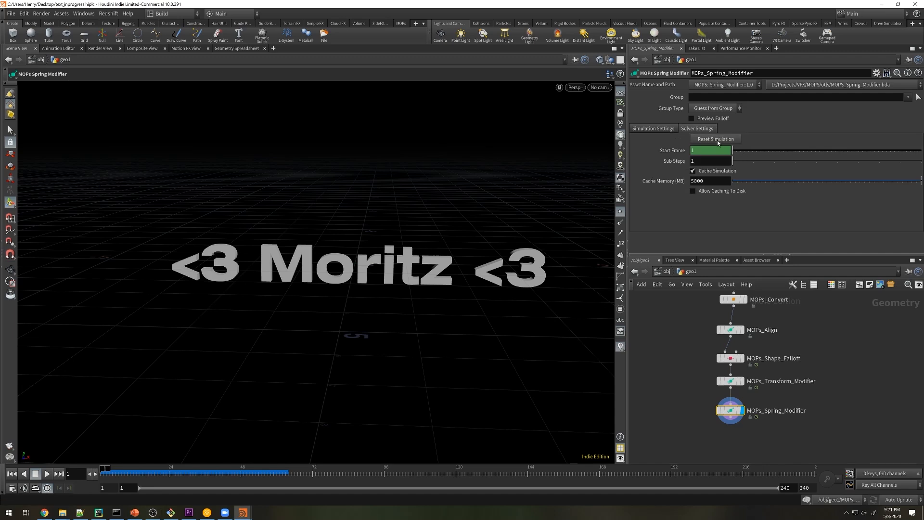
click(716, 140)
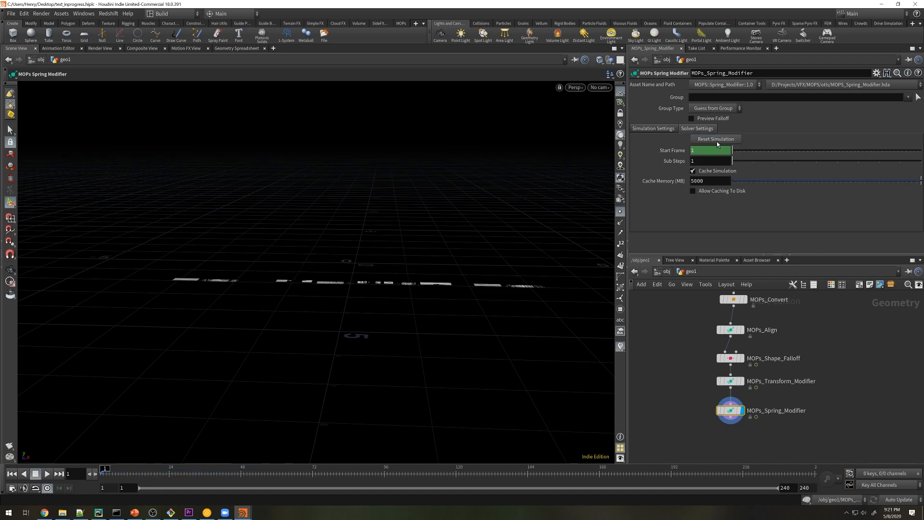
click(664, 129)
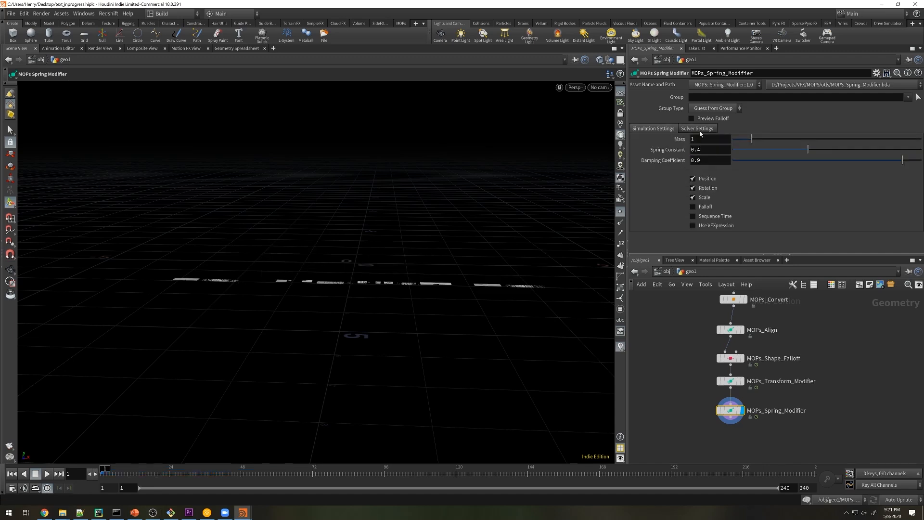
Set the spring's Mass to .19, Spring Constant to 0.071 and Damping Coefficient to 0.8, and turn off Position and Rotation.
click(698, 139)
text(.19)
key(Return)
click(711, 150)
text(0.)
key(Return)
click(697, 160)
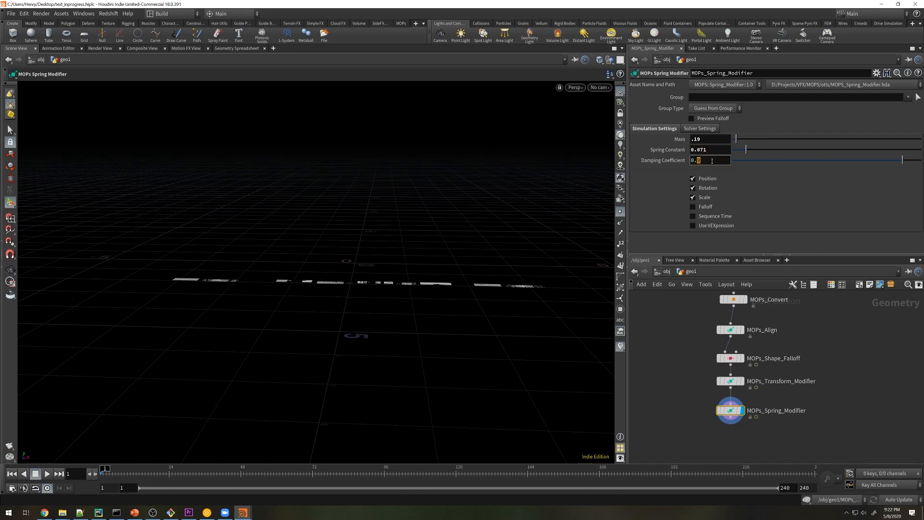
text(0.8)
key(Return)
click(707, 188)
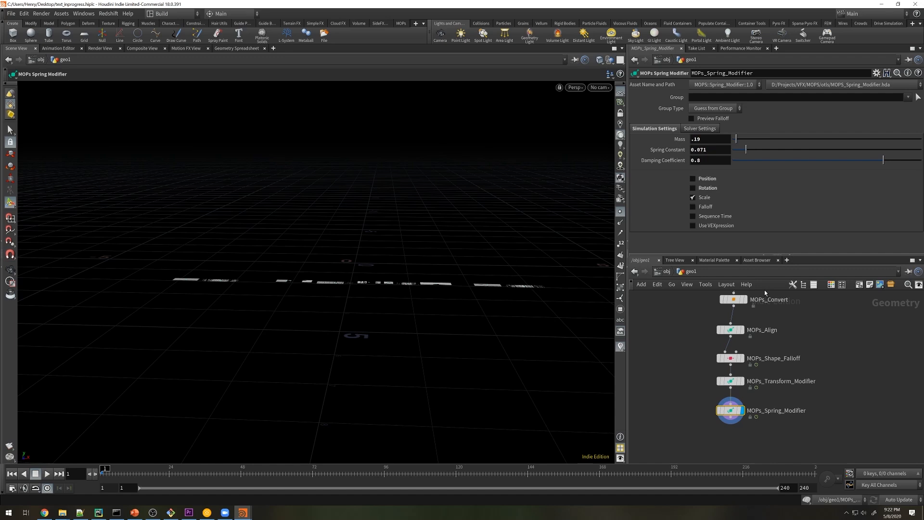
Play the spring animation twice from frame 1 to examine the letters' motion, and rewind to frame 1.
click(45, 476)
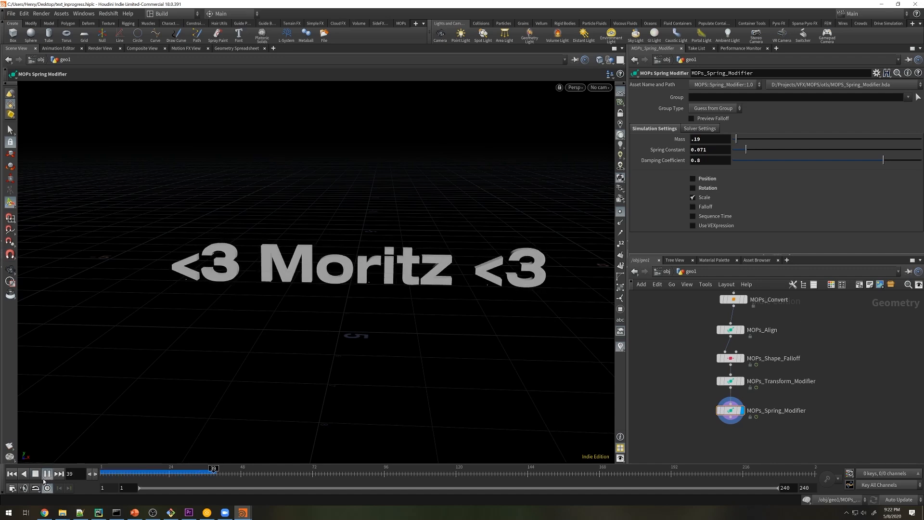
click(37, 476)
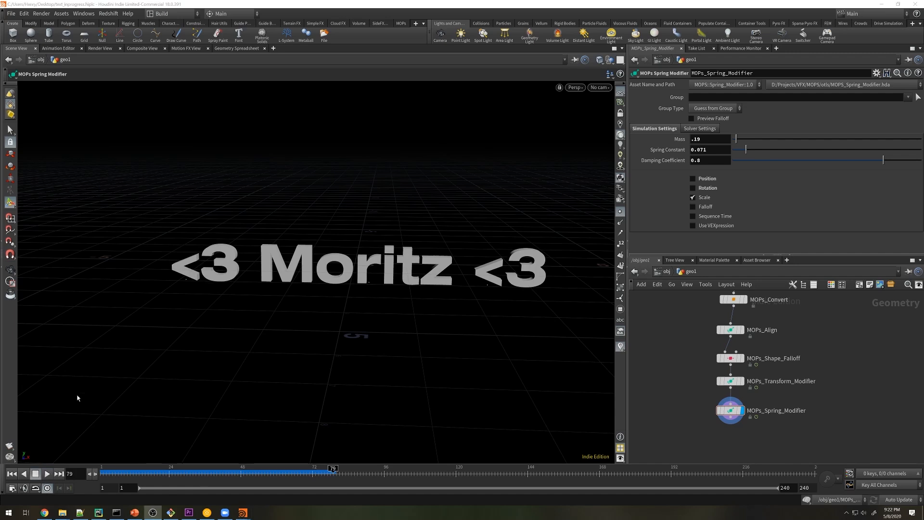
click(12, 473)
click(46, 475)
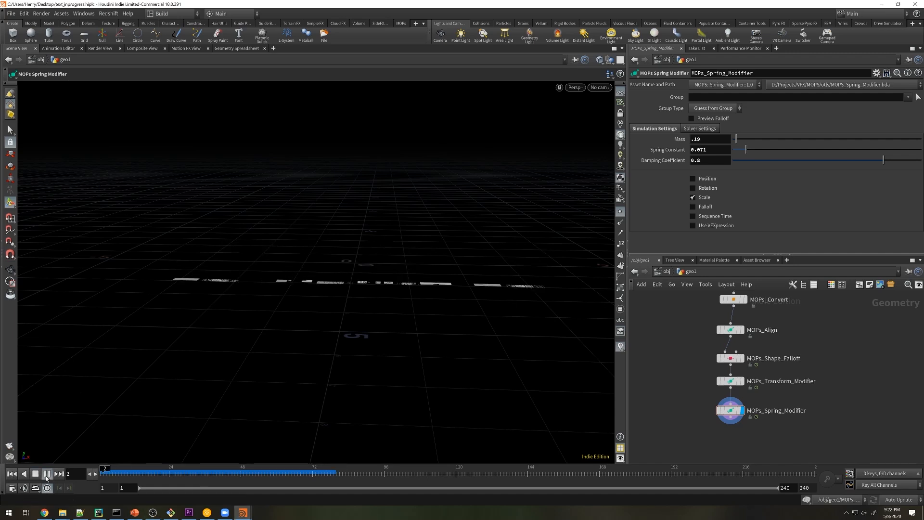
click(47, 475)
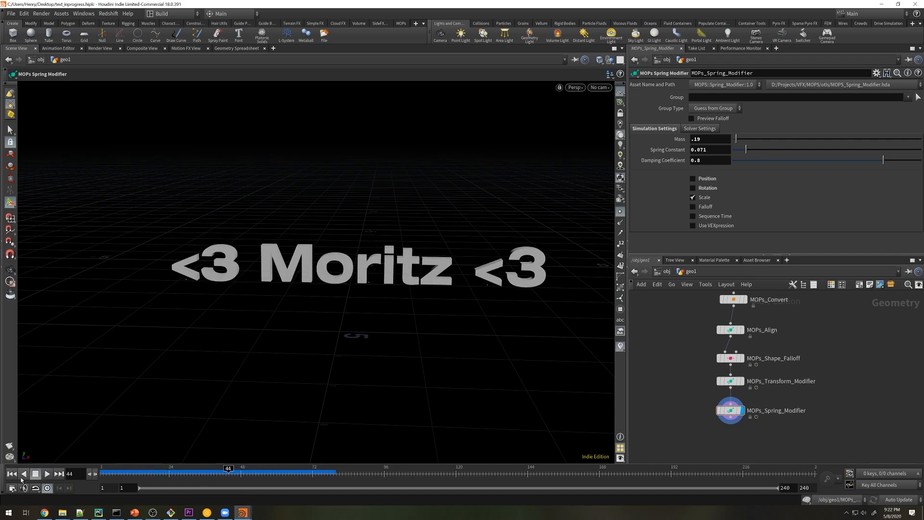
click(12, 473)
Add a Blast node after MOPs Spring Modifier and display its result.
middle_drag(676, 400, 687, 401)
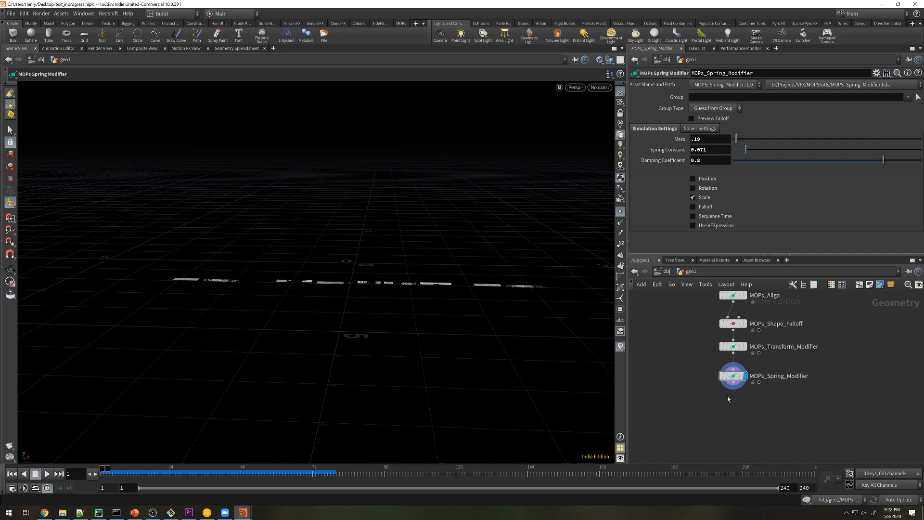
middle_drag(758, 415, 750, 408)
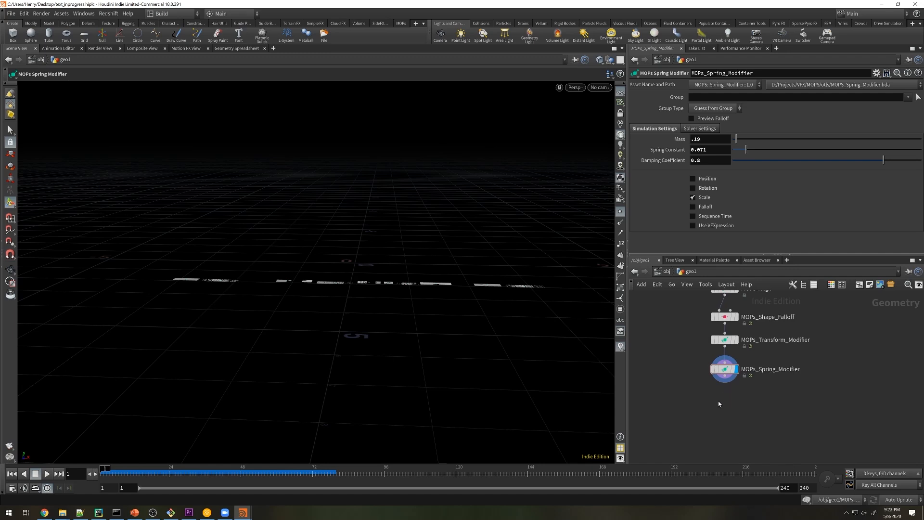
key(Tab)
text(blas)
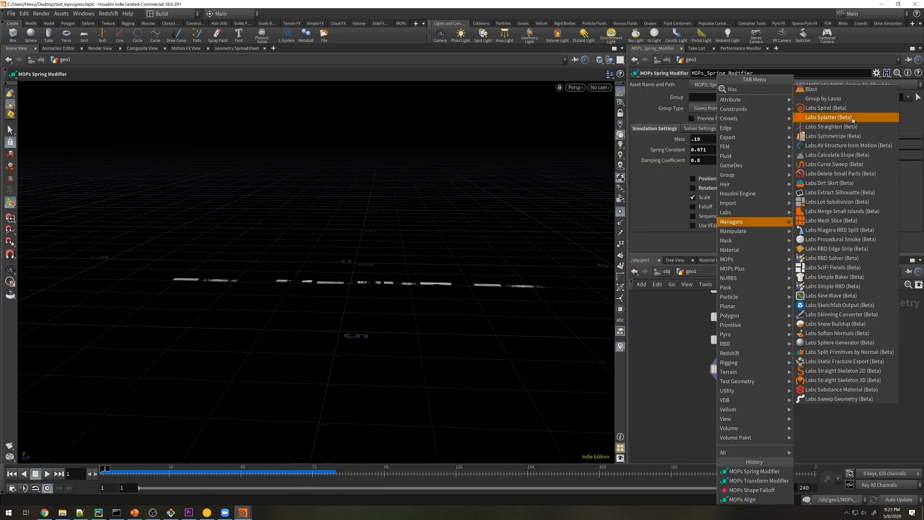
click(818, 89)
click(724, 398)
drag(725, 377, 724, 393)
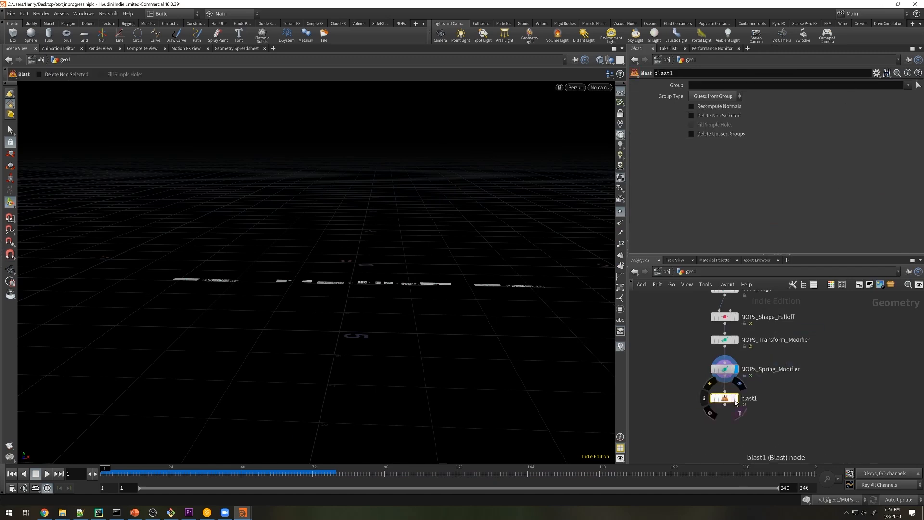
click(716, 86)
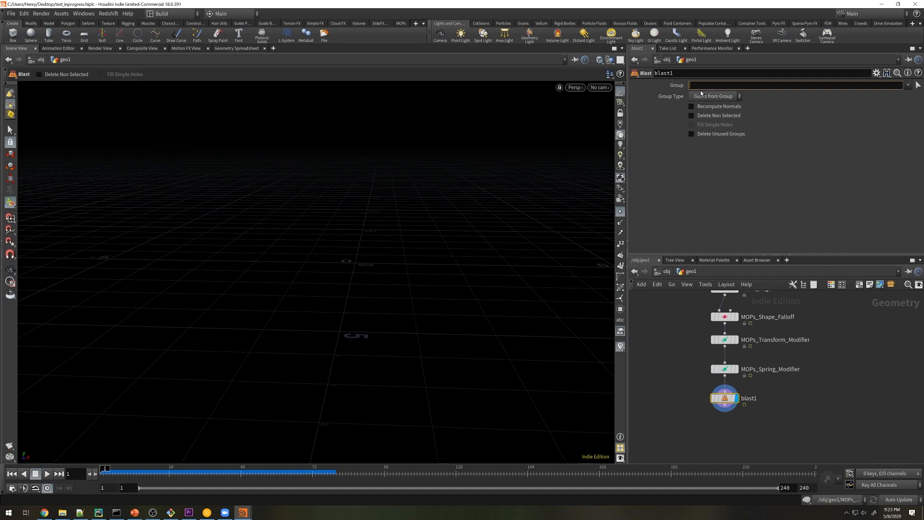
text(@mops_falloff>0.95)
key(Return)
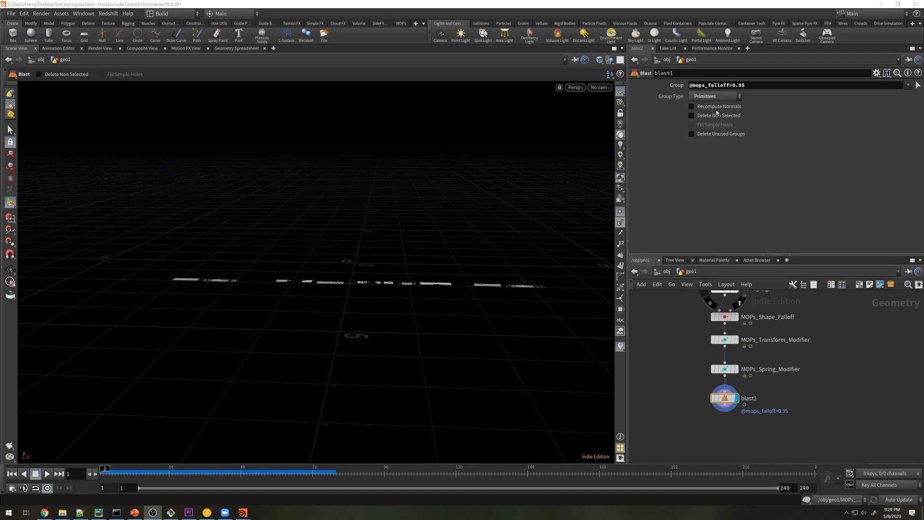
click(716, 96)
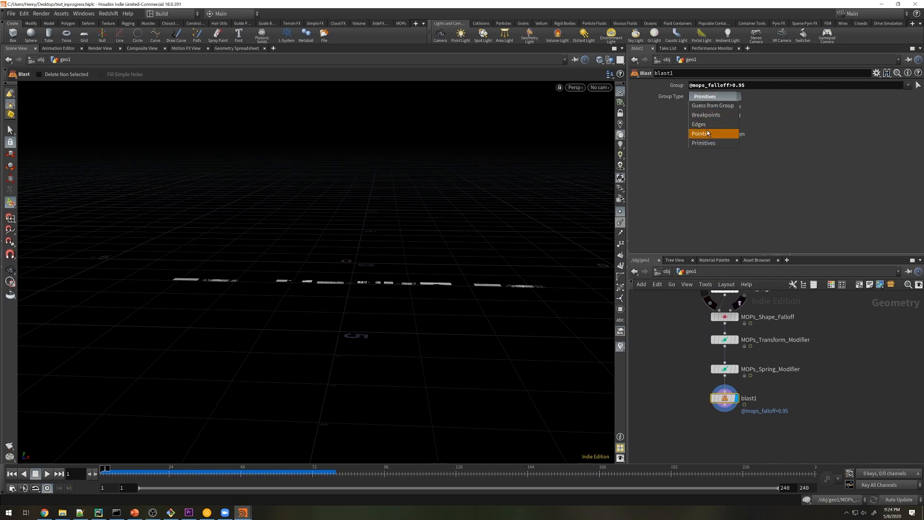
click(707, 133)
click(108, 474)
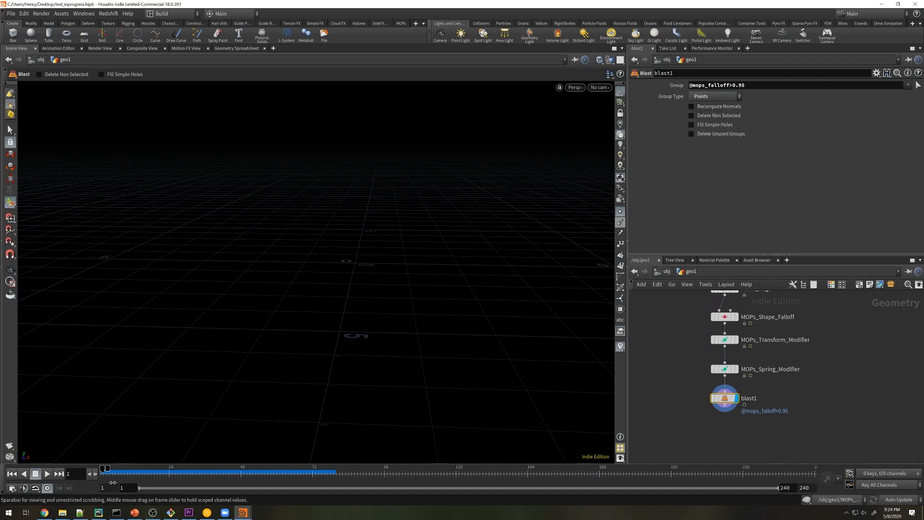
Scrub the timeline to about frame 23 to check the blasted letters.
drag(113, 482, 157, 473)
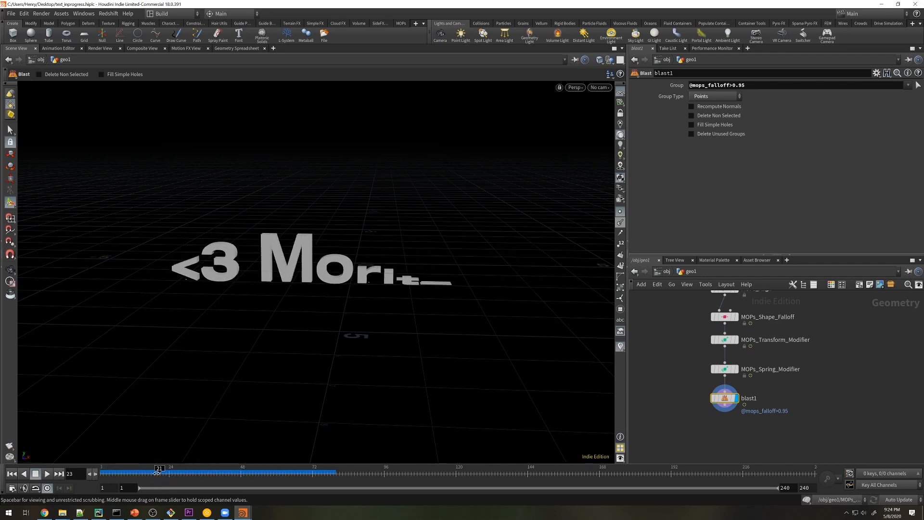
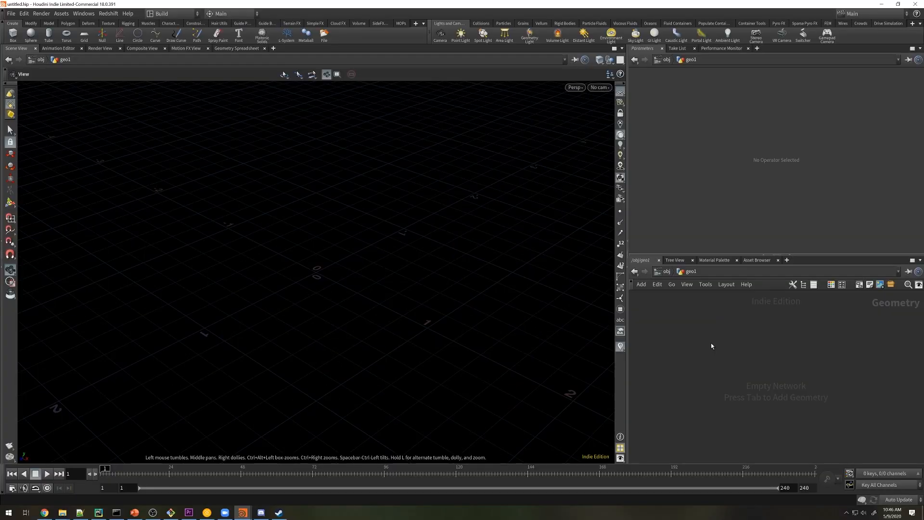
Add a Rubber Toy test geometry node to the empty geometry network.
key(Tab)
text(r)
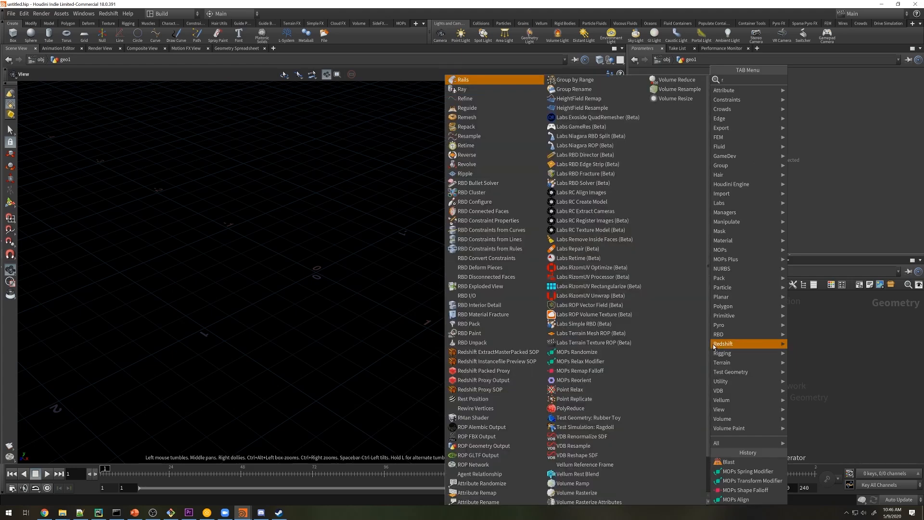
text(ubber)
key(Return)
click(728, 322)
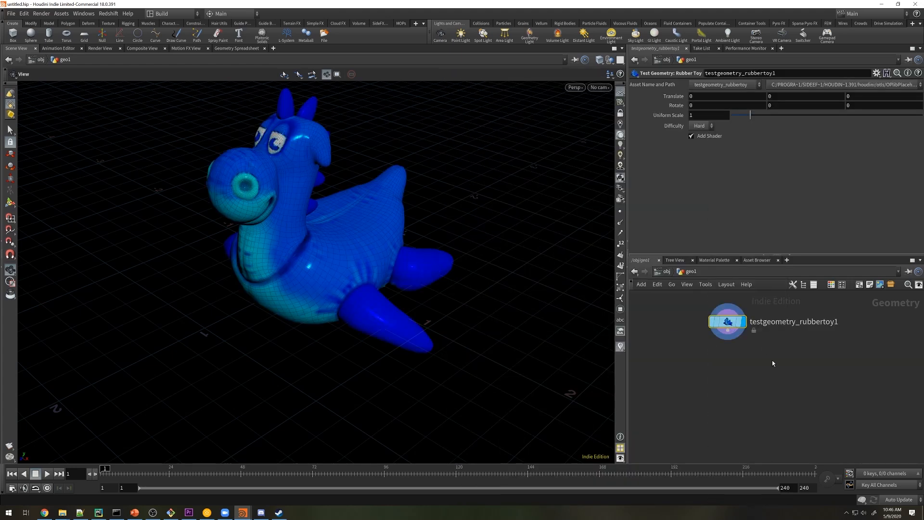
Add a Remesh node fed by the rubber toy, set its Target Size to 0.02, and display its result.
key(Tab)
text(remes)
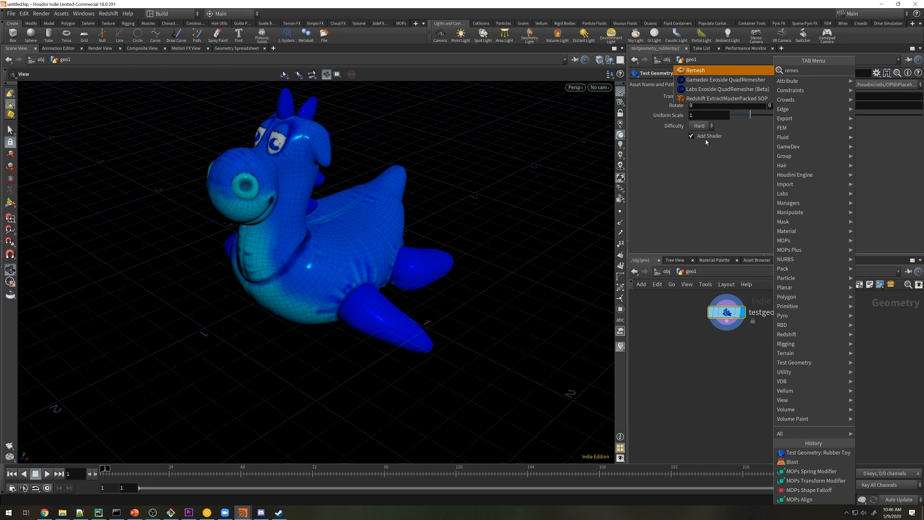
click(716, 72)
click(726, 345)
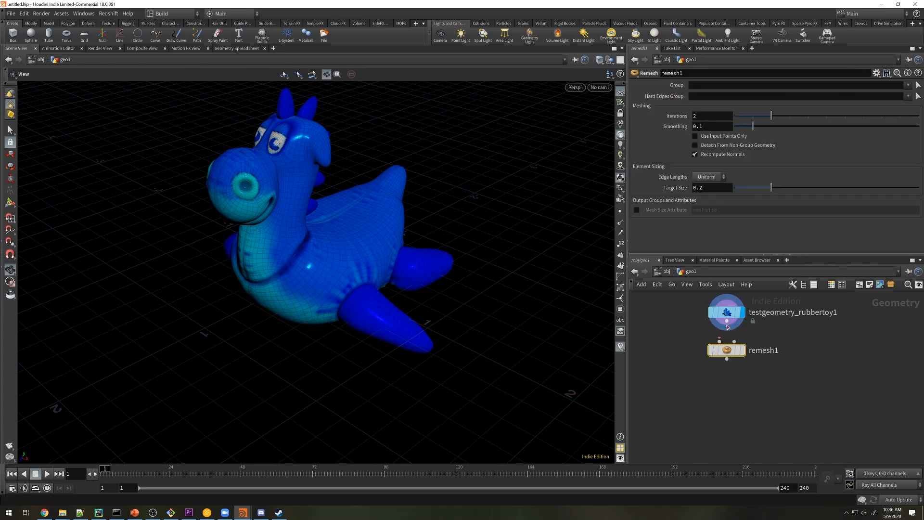
drag(726, 325, 719, 341)
text(0)
key(Return)
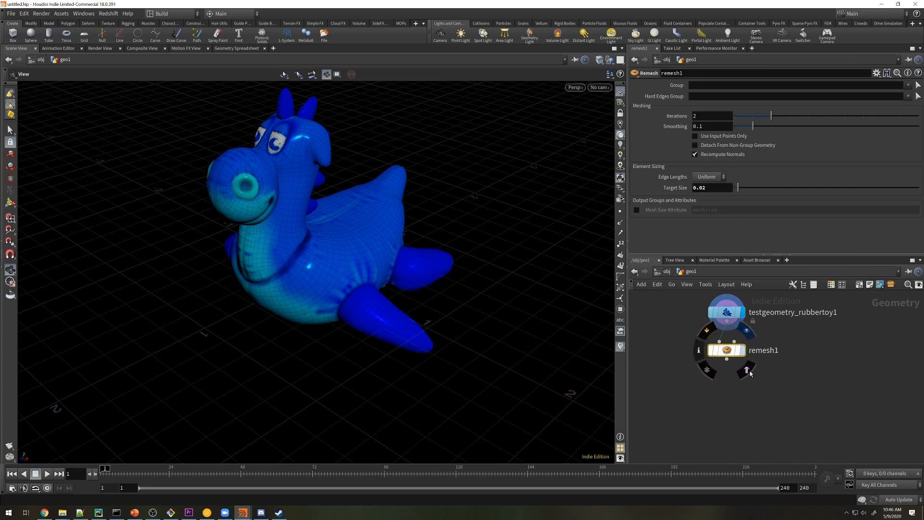
click(746, 371)
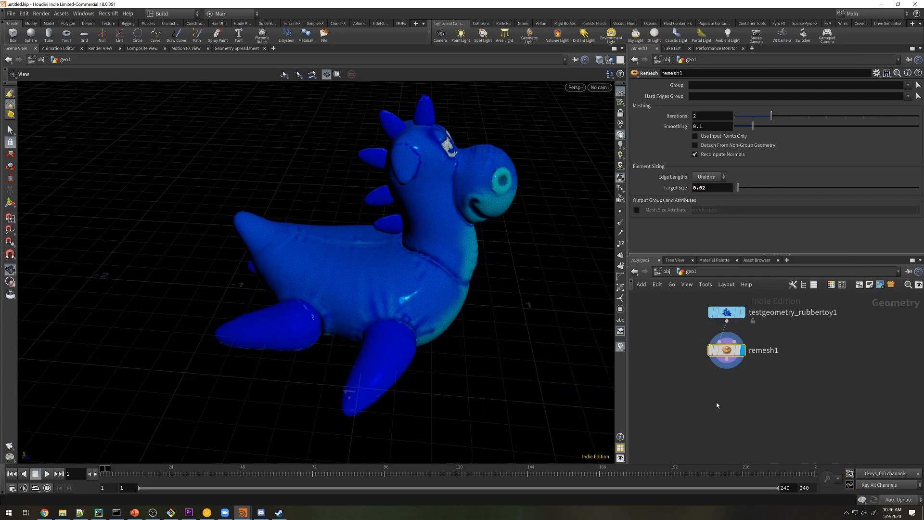
Add a Divide node after the Remesh with Compute Dual enabled, and display its result.
key(Tab)
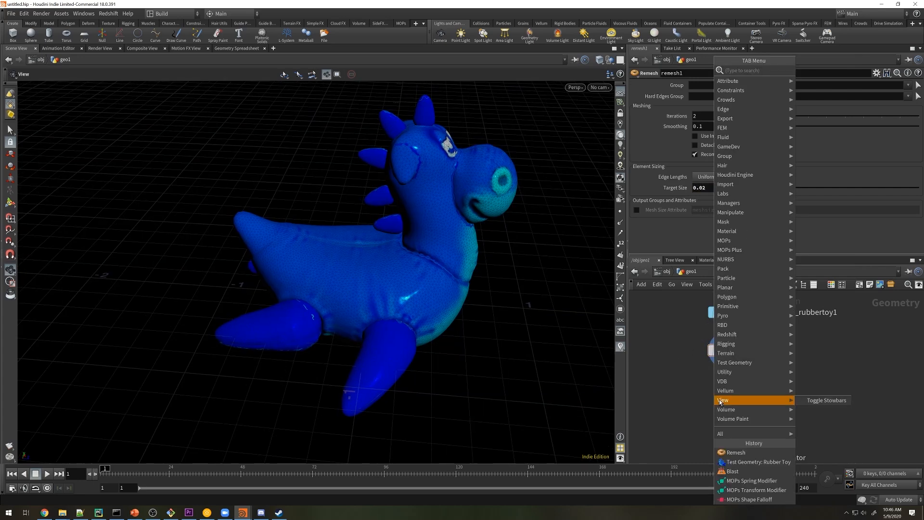
text(div)
key(Return)
click(720, 391)
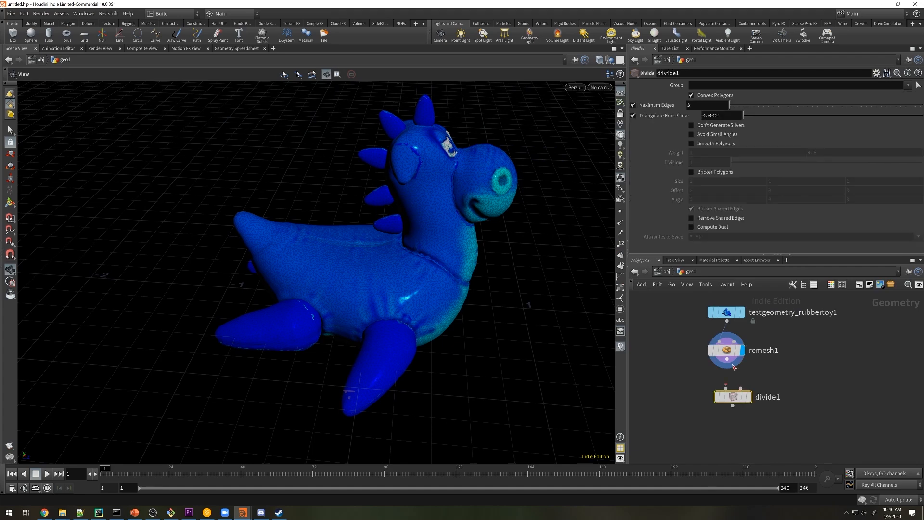
click(705, 228)
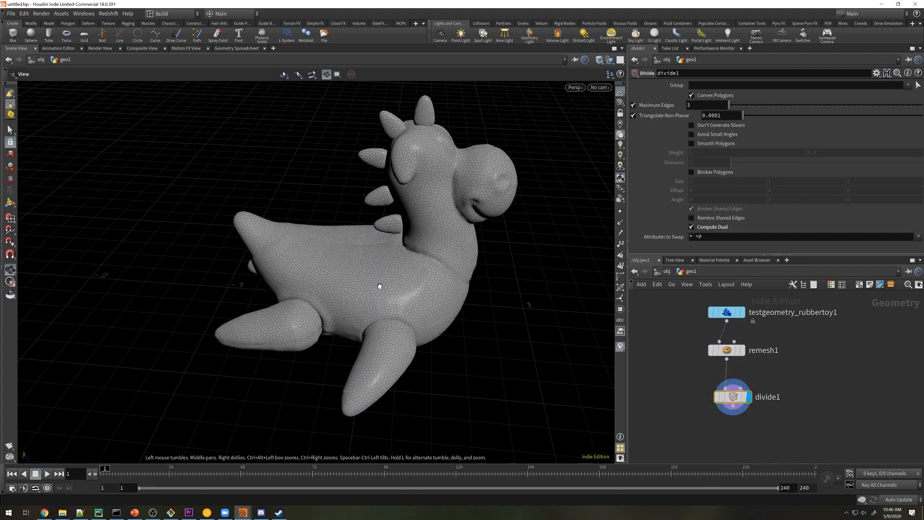
Add a MOPs Explode node after the Divide node and display its result.
right_drag(380, 286, 580, 340)
drag(580, 340, 476, 284)
key(Tab)
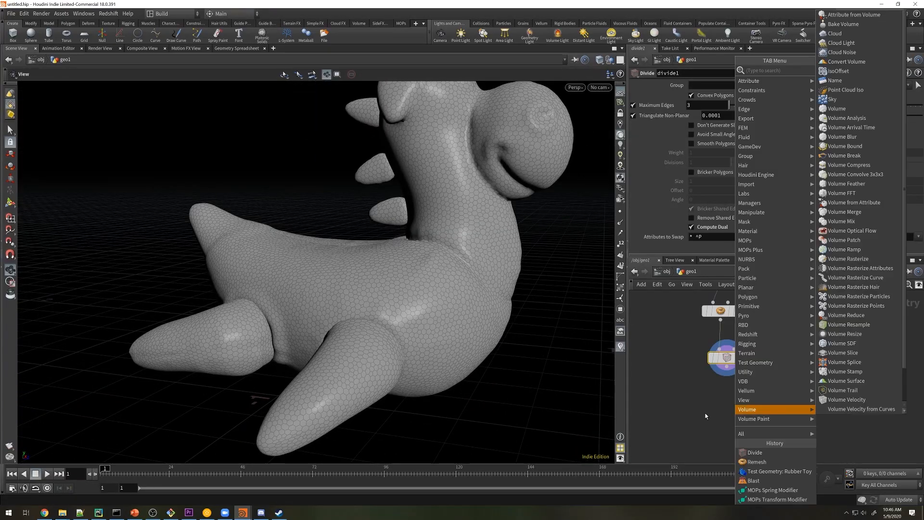
text(mops)
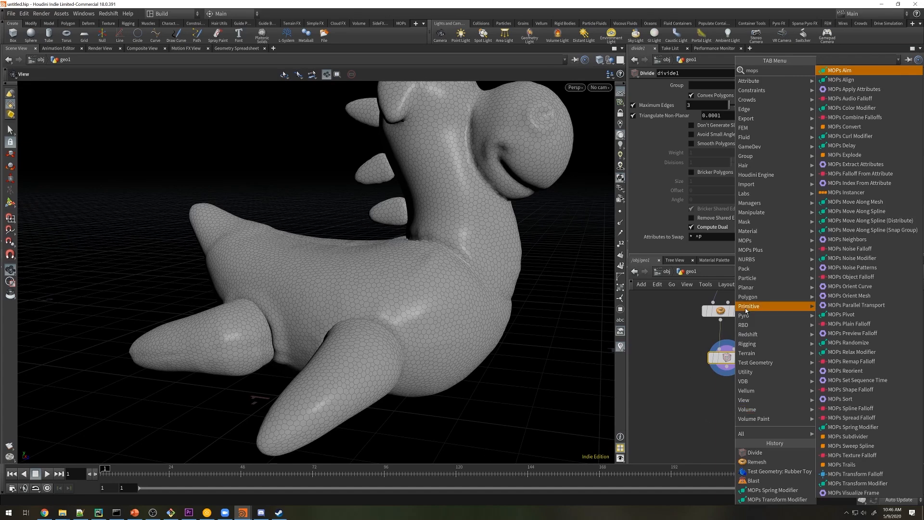
click(853, 165)
click(720, 398)
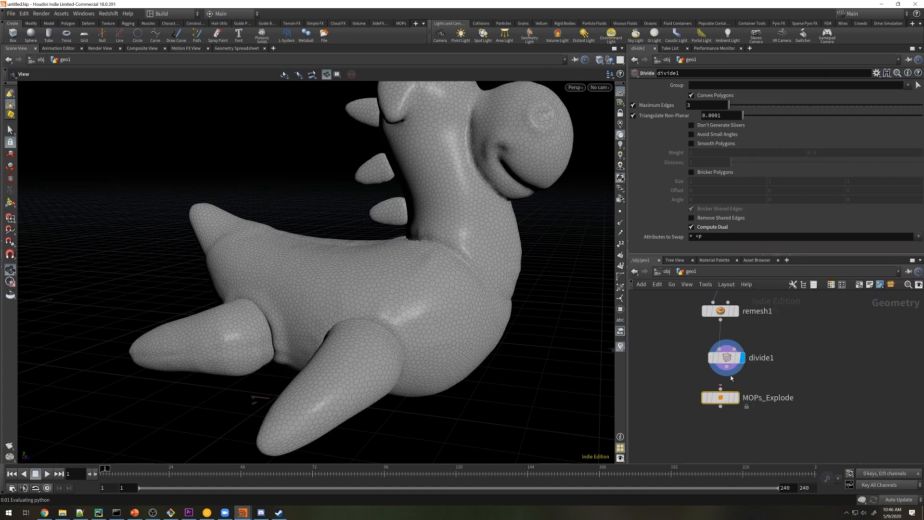
click(737, 404)
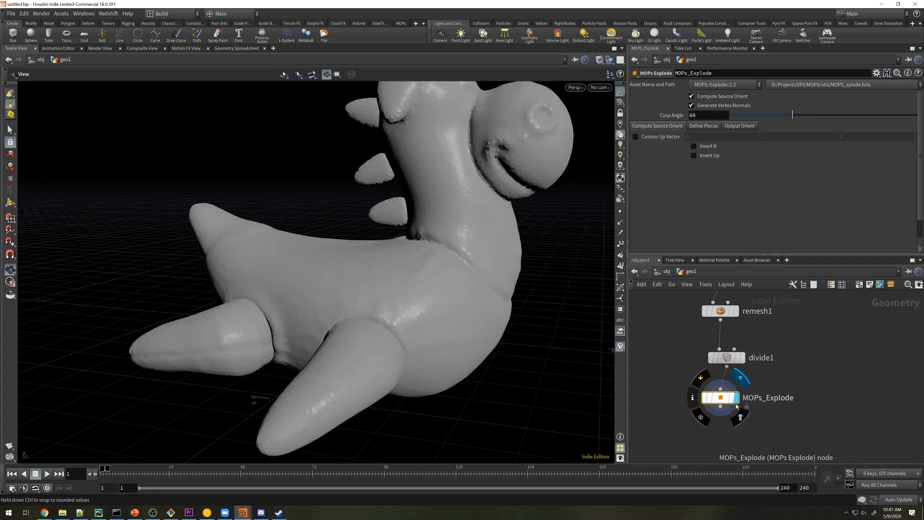
Turn on Visualize Pieces in MOPs Explode's piece definition settings and examine the coloured pieces on the toy.
click(705, 127)
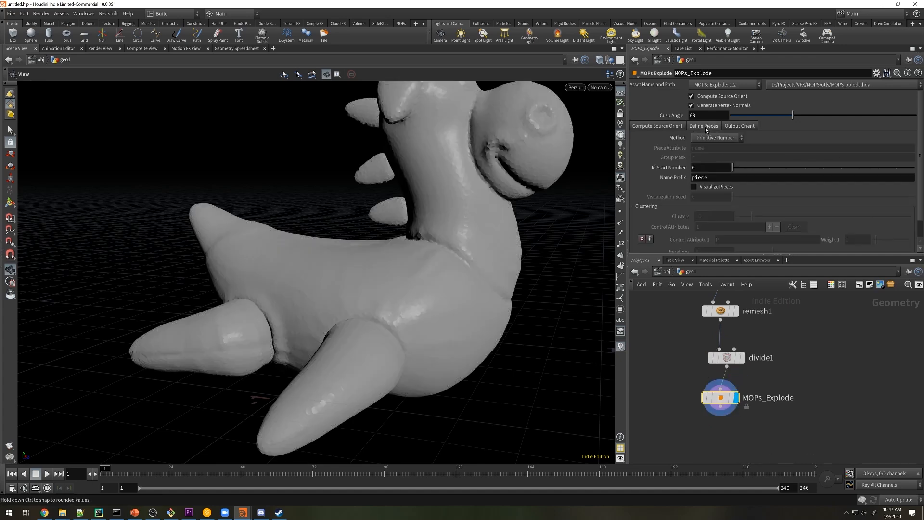
click(707, 187)
drag(433, 233, 465, 249)
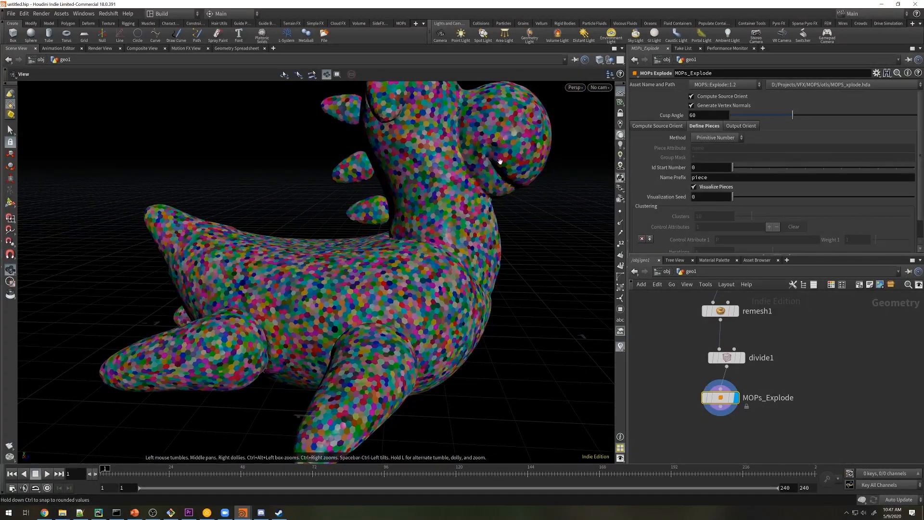
Try defining the pieces by Clustering with 50 clusters, and return the Method to Primitive Number.
click(718, 138)
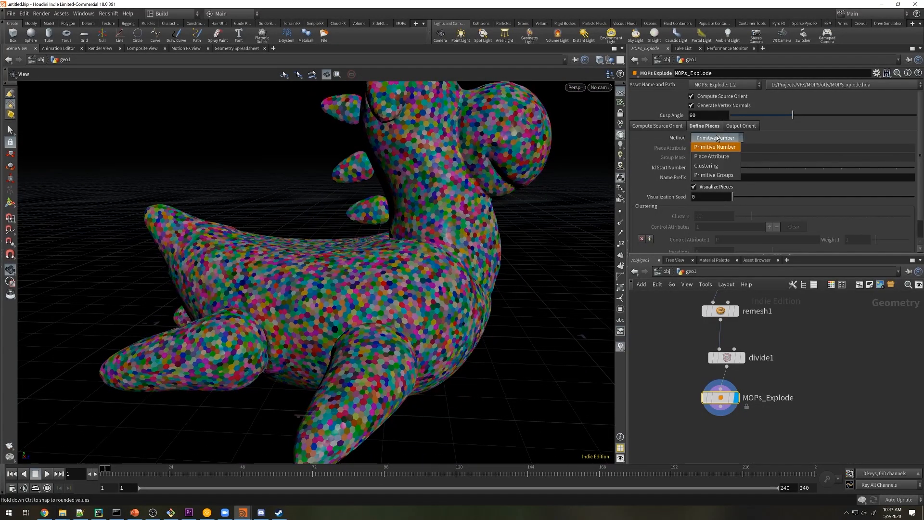
click(711, 166)
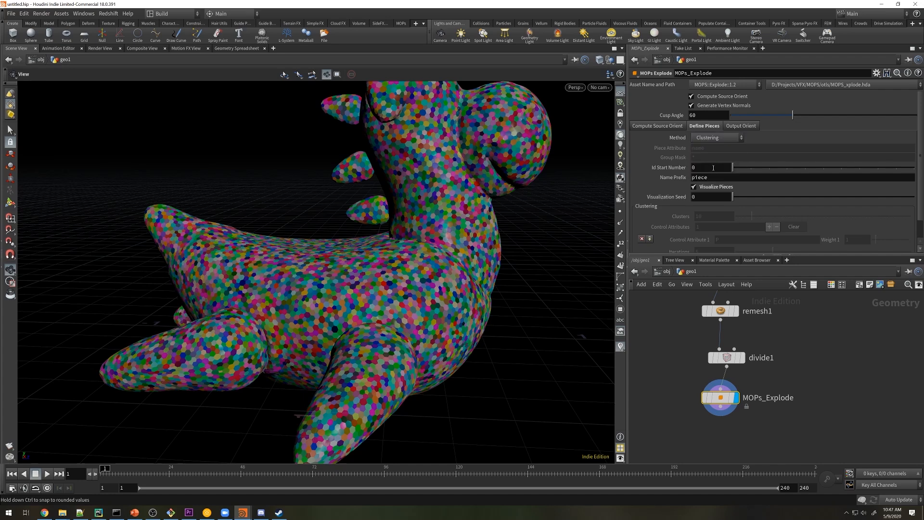
double_click(707, 218)
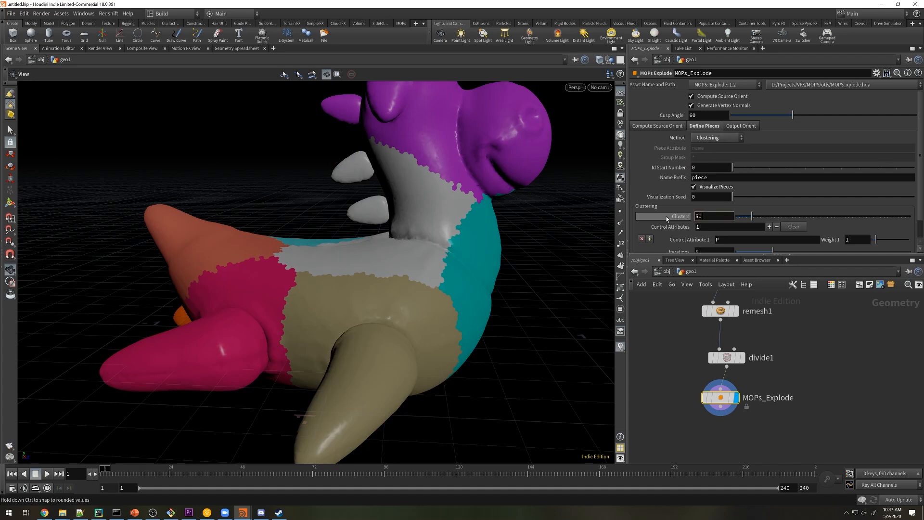
text(50)
key(Return)
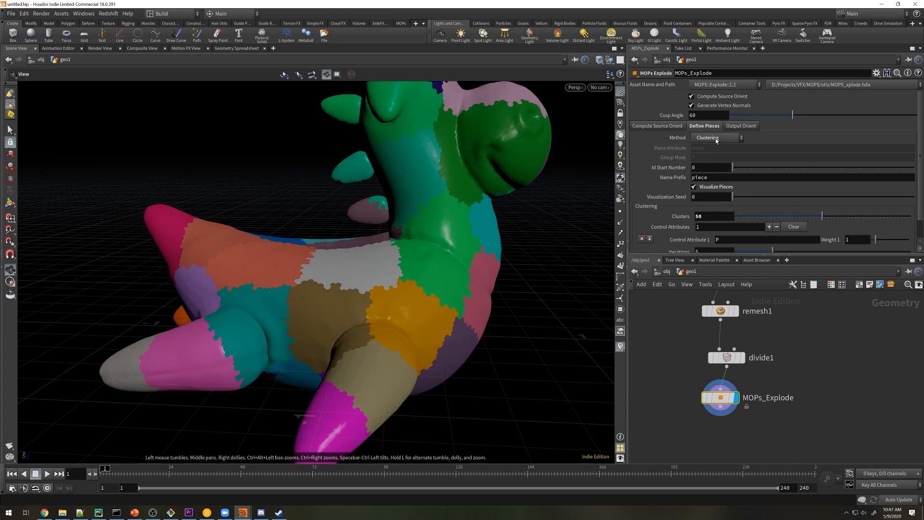
click(716, 140)
click(720, 136)
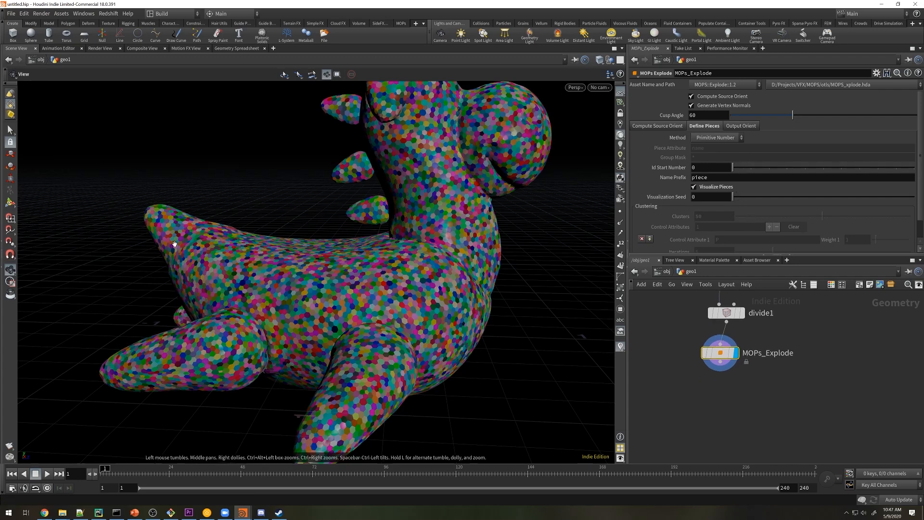
Add a MOPs Spread Falloff node after MOPs Explode and display its result.
middle_drag(679, 360, 712, 355)
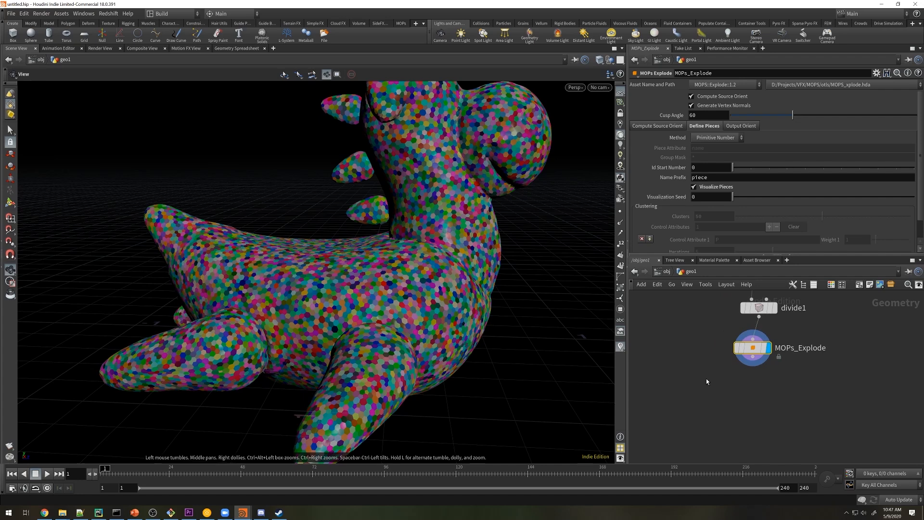
middle_drag(773, 389, 750, 390)
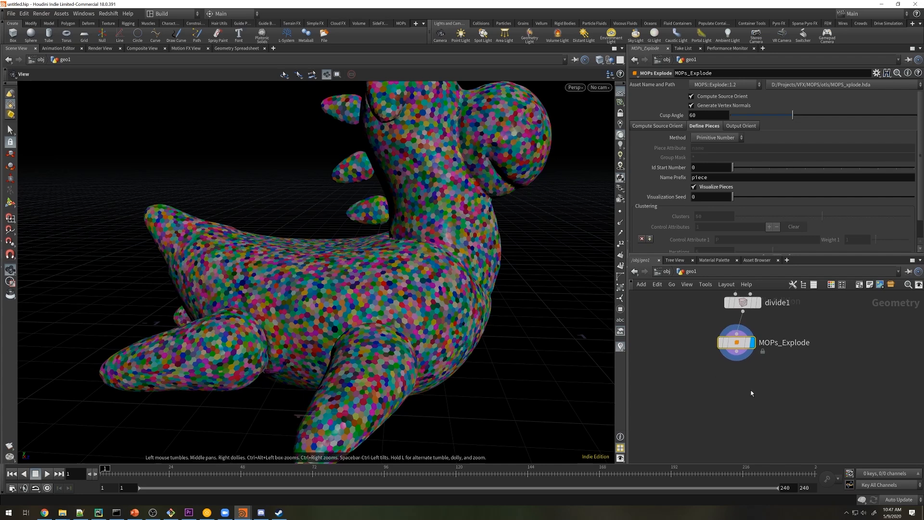
key(Tab)
text(spread)
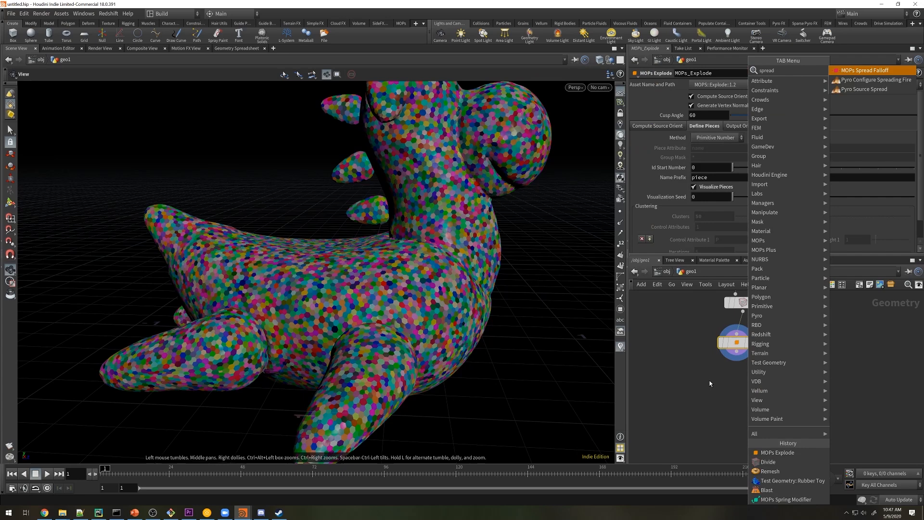
key(Return)
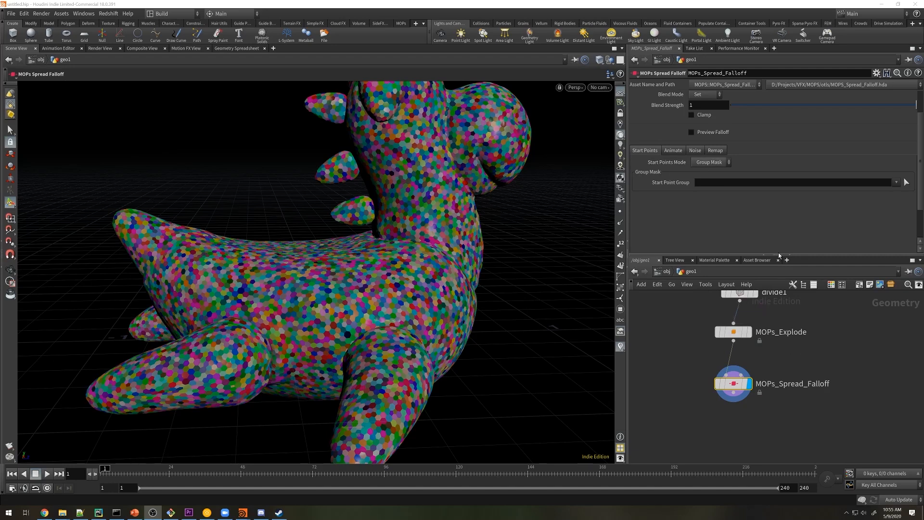
Add a sphere with a Uniform Scale of 0.1 and position it at the tip of the toy's tail.
click(803, 357)
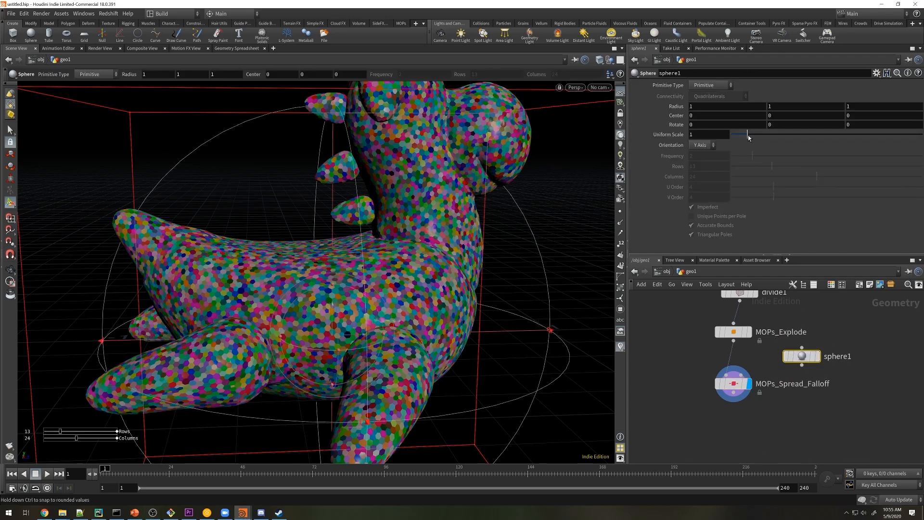
drag(749, 135, 733, 135)
drag(331, 342, 144, 319)
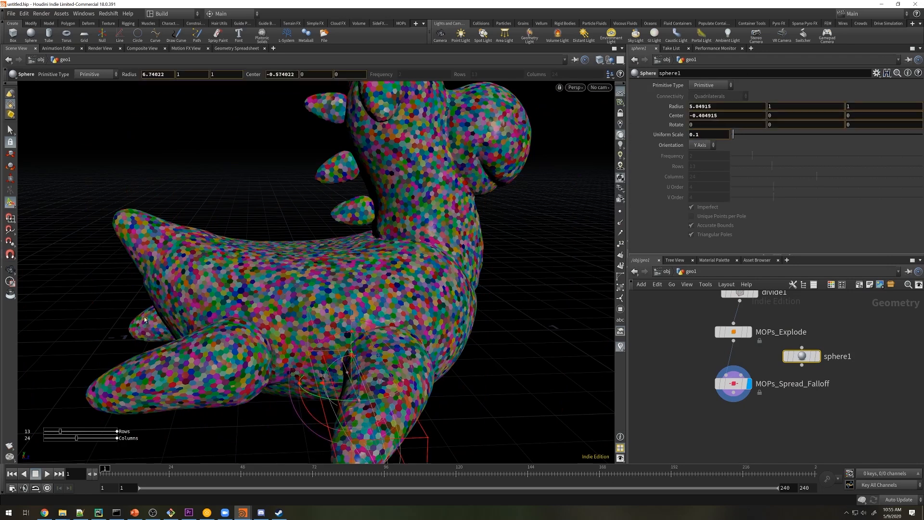
key(ctrl+z)
drag(343, 358, 125, 213)
key(ctrl+z)
Connect the sphere to MOPs Spread Falloff's second input, and set Start Points Mode to Point Cloud with a Distance Threshold of .1.
drag(801, 365, 740, 387)
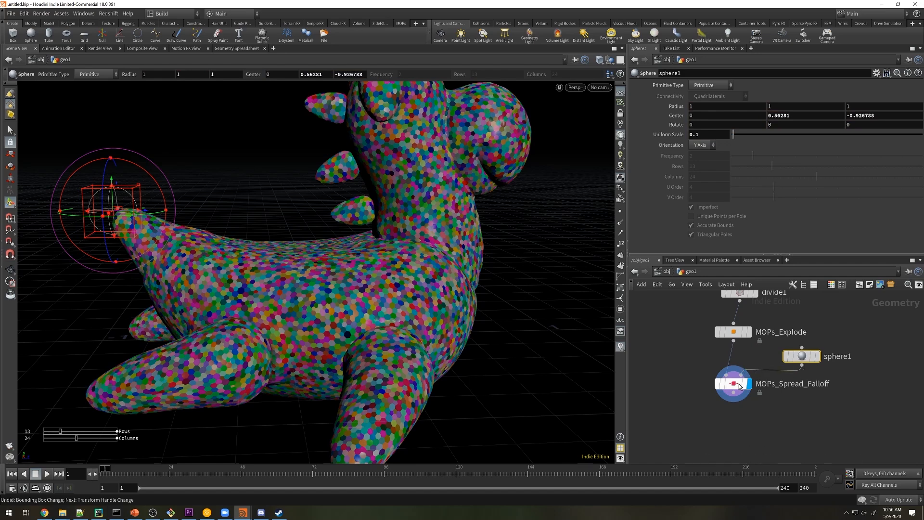
click(736, 384)
click(709, 162)
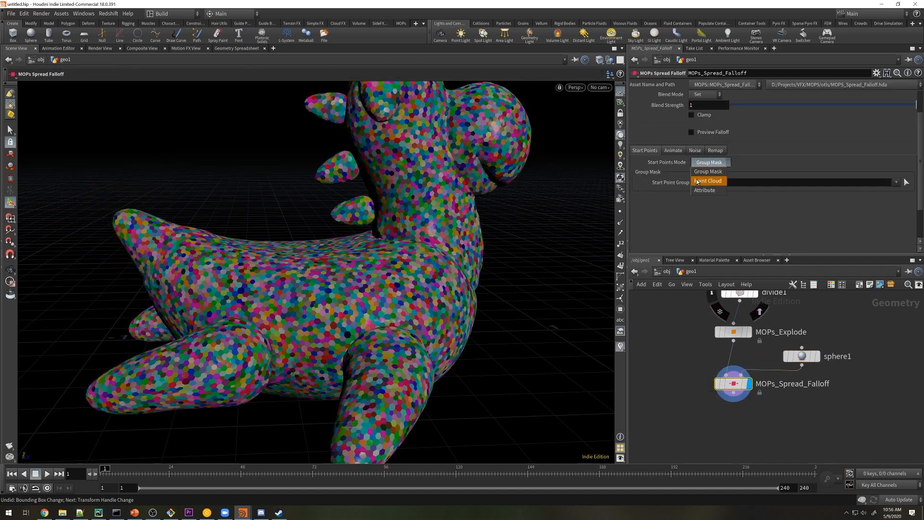
click(698, 185)
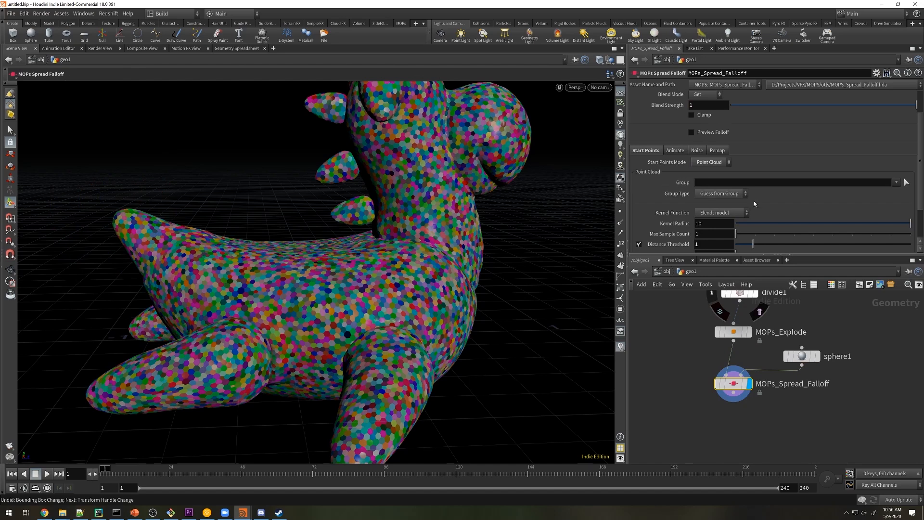
scroll(711, 214, down, 2)
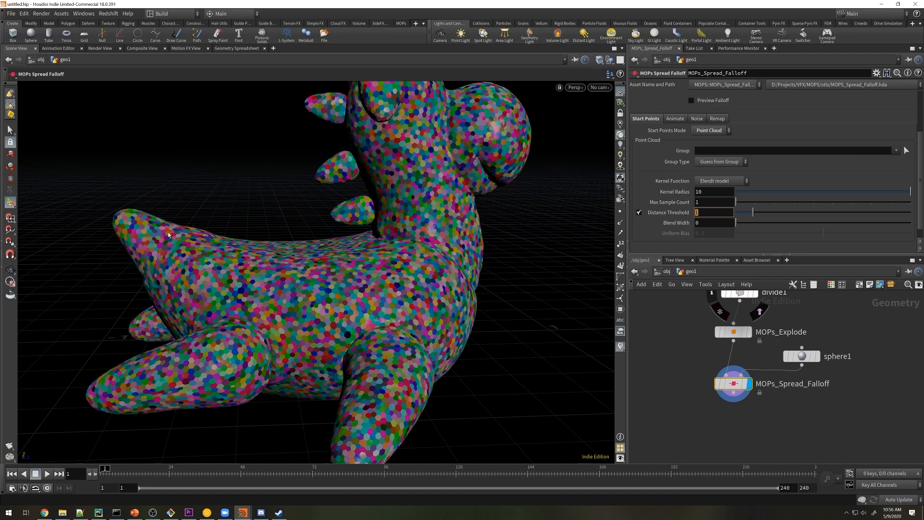
text(.1)
key(Return)
Turn on Preview Falloff and Display as Sprites for MOPs Spread Falloff.
scroll(815, 129, up, 2)
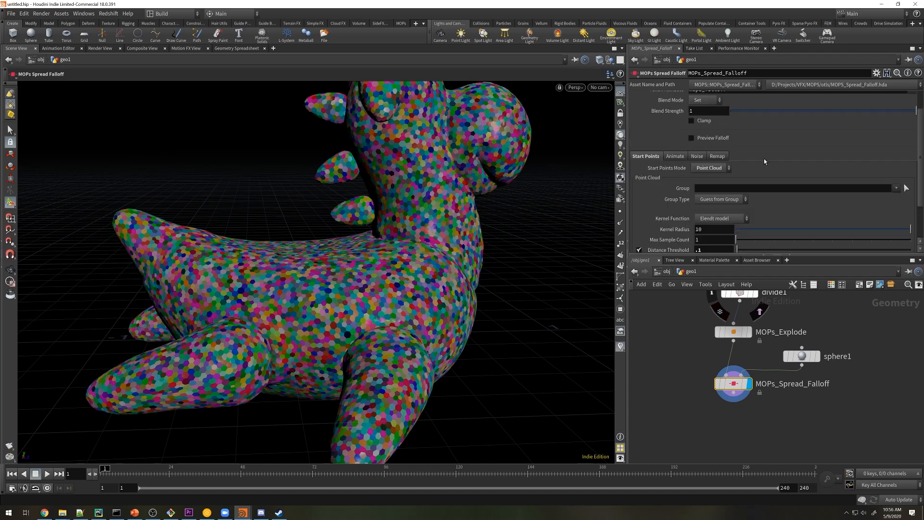
click(713, 137)
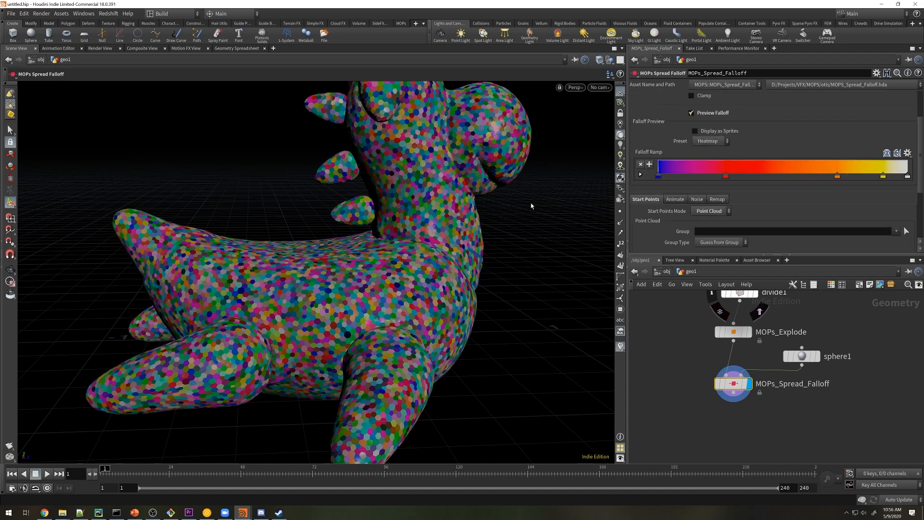
click(723, 133)
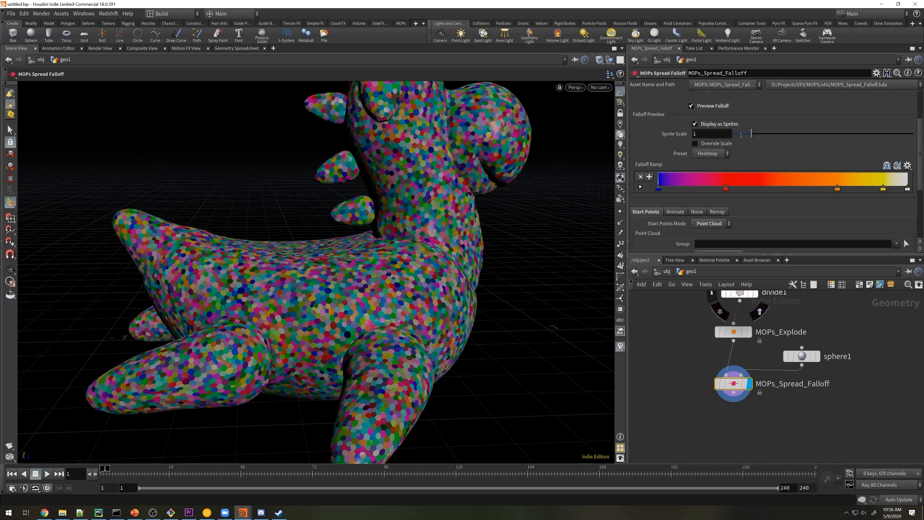
Set MOPs Spread Falloff's Sprite Scale to 0.01 and raise its Spread to about 0.294.
drag(748, 134, 735, 136)
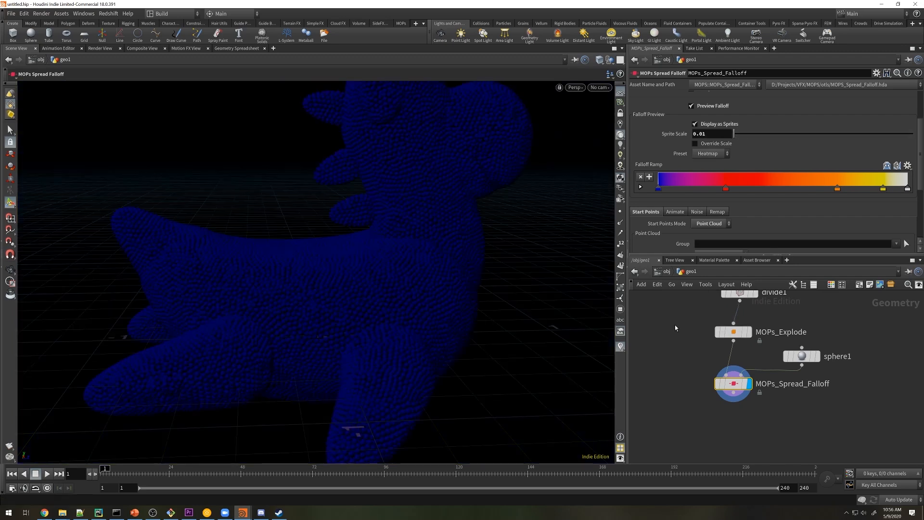
click(677, 212)
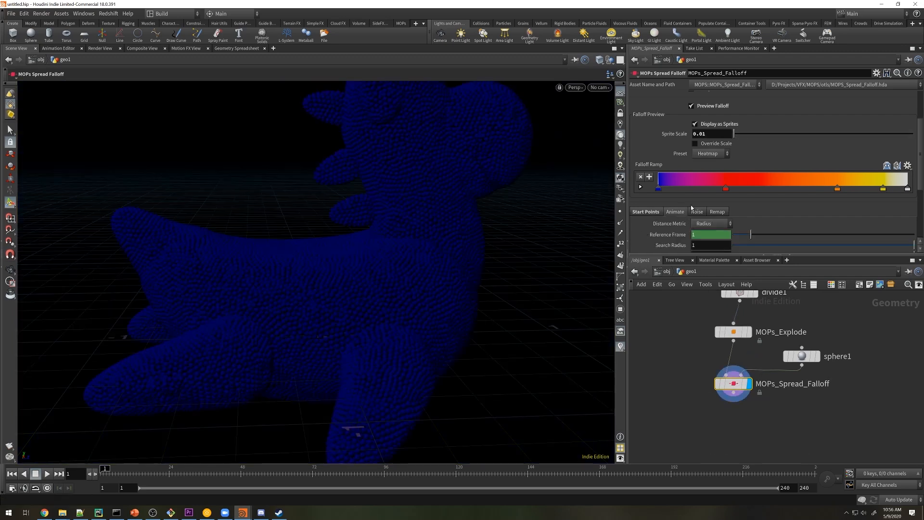
scroll(922, 147, down, 3)
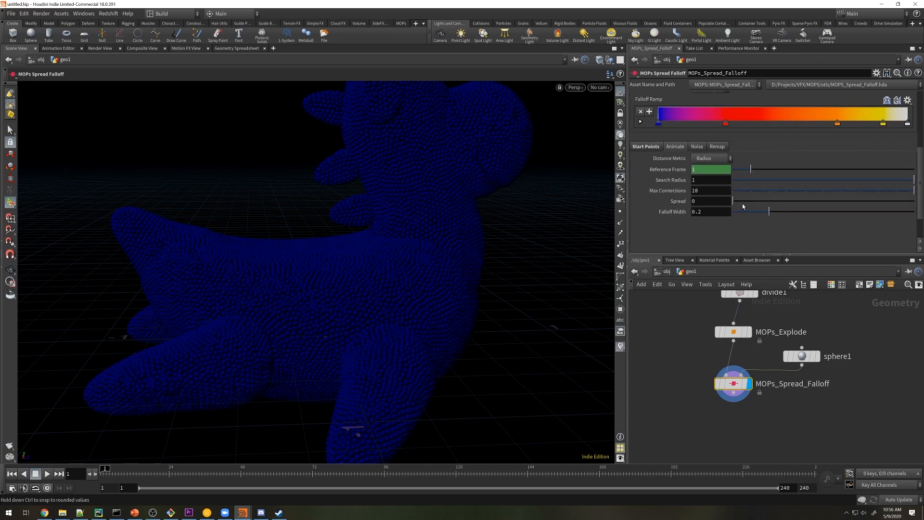
drag(735, 201, 762, 205)
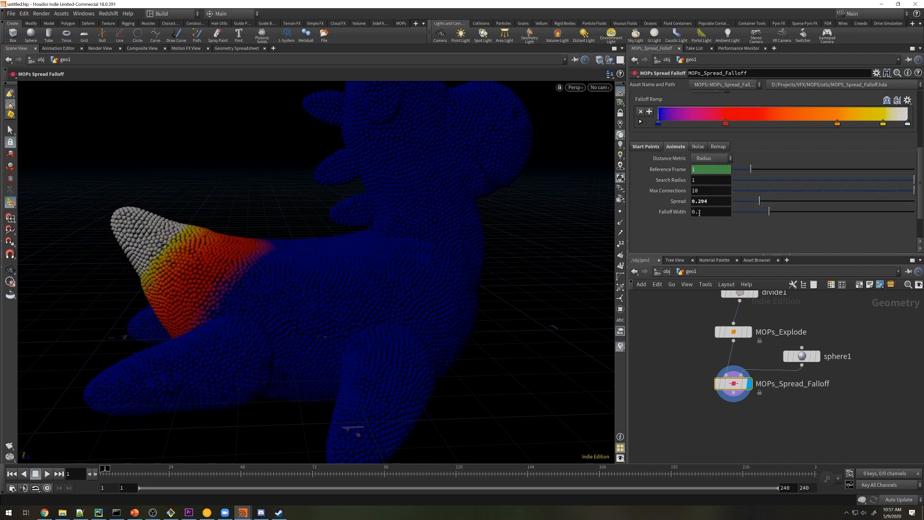
Set Falloff Width to 0.4 and extend Spread to about 0.499.
double_click(699, 214)
text(4)
key(Return)
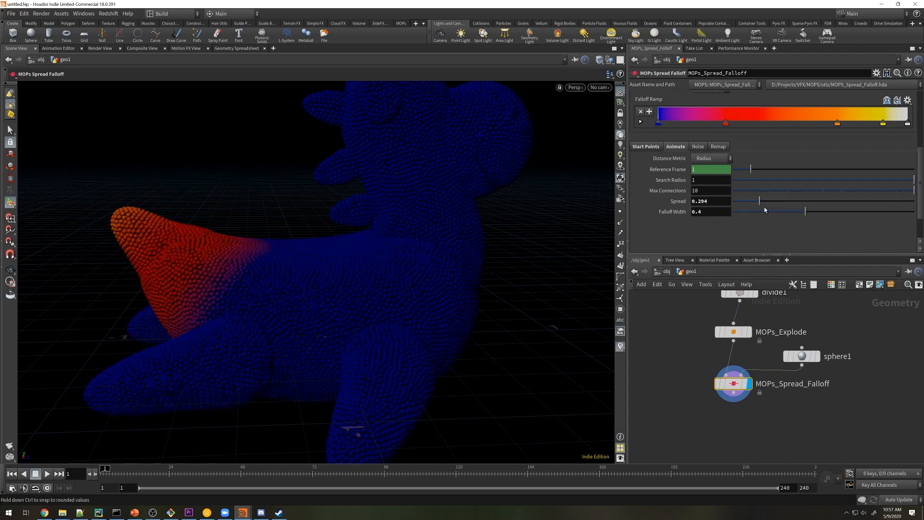
mouse_move(762, 205)
mouse_down()
mouse_move(816, 206)
mouse_move(739, 209)
mouse_move(777, 197)
mouse_up()
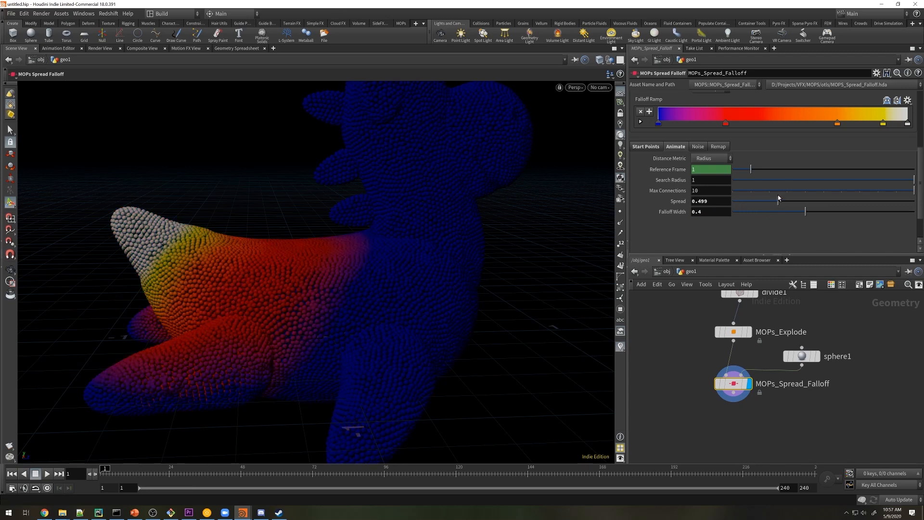
Apply noise to the spread falloff with a Frequency of 2.5 and an Amplitude of 1.3 on all components.
click(698, 147)
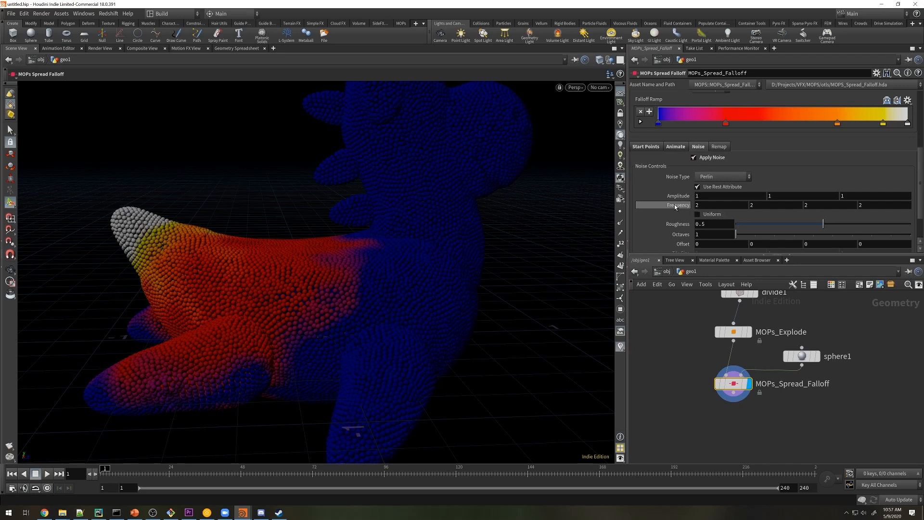
middle_drag(679, 207, 697, 196)
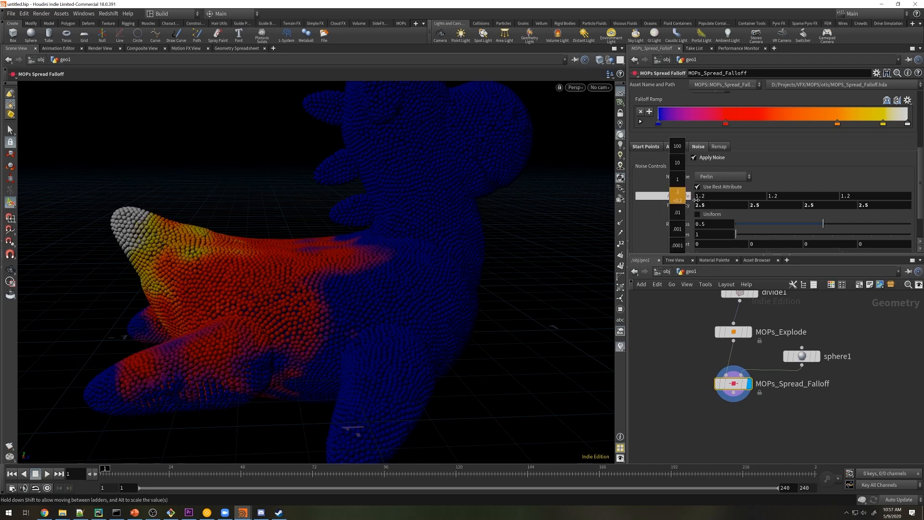
middle_drag(697, 199, 698, 205)
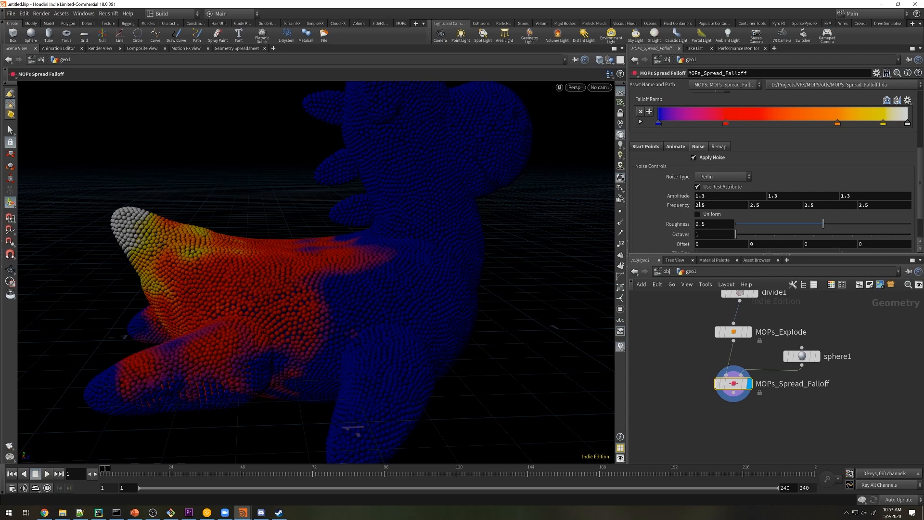
Sweep Spread to preview the noisy falloff, return it to 0, and turn off Preview Falloff.
click(675, 147)
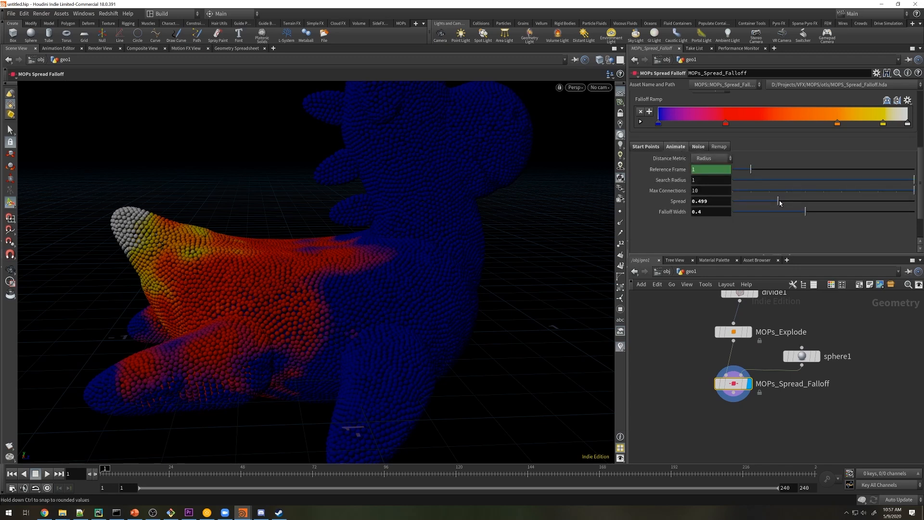
drag(780, 203, 812, 203)
drag(832, 204, 734, 210)
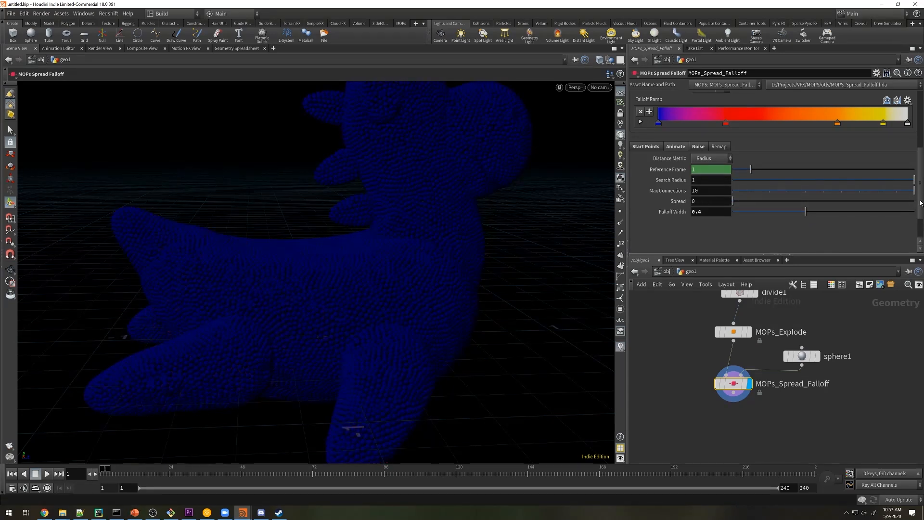
scroll(920, 202, up, 3)
click(717, 113)
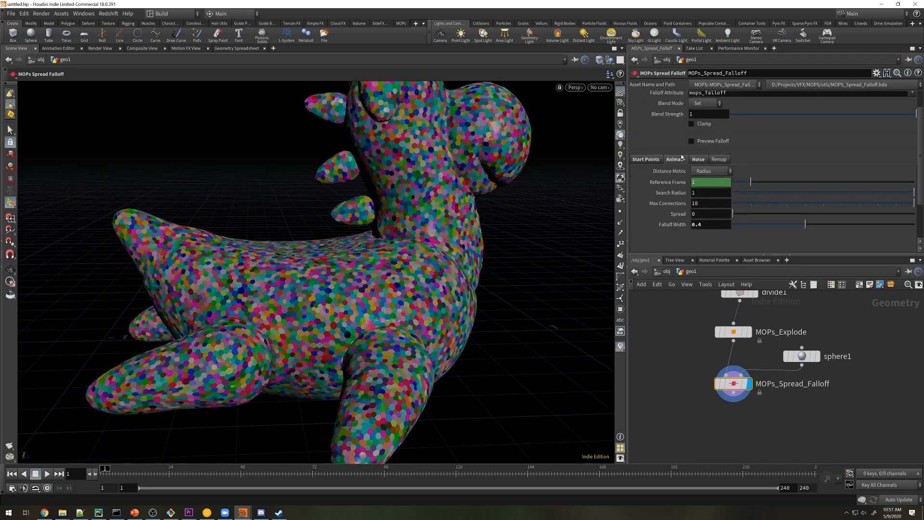
Add a MOPs Transform Modifier, connect it after MOPs Spread Falloff, and display its result.
middle_drag(699, 421, 696, 398)
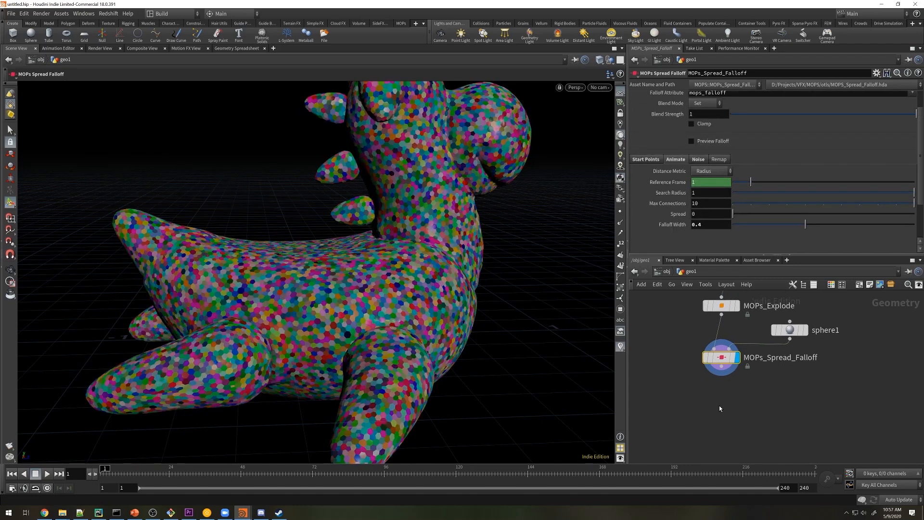
key(Tab)
text(tra)
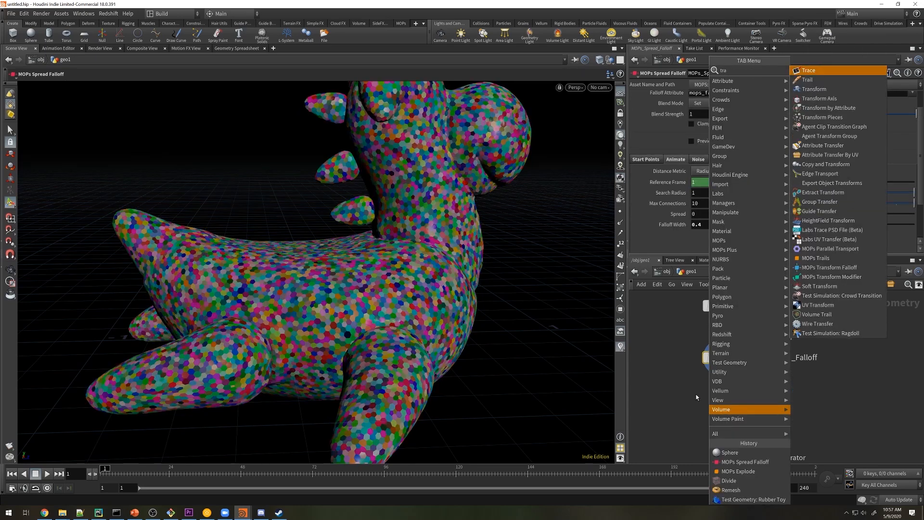
click(823, 278)
click(722, 397)
click(721, 390)
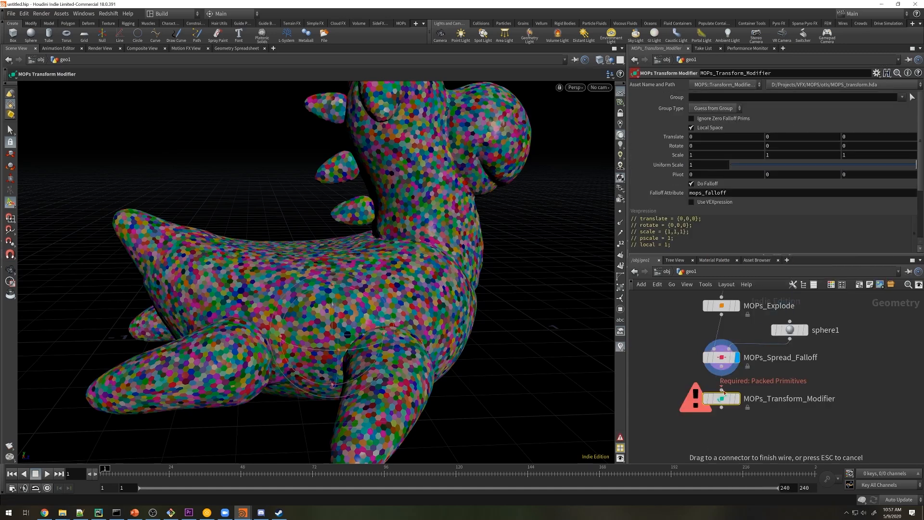
click(737, 400)
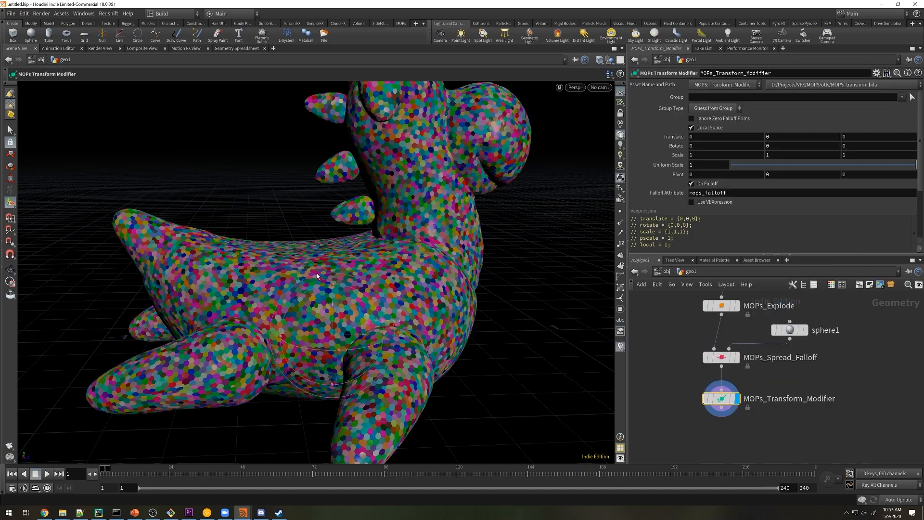
Set MOPs Transform Modifier's Y Rotate to 360 and return the timeline to frame 1.
text(360)
key(Return)
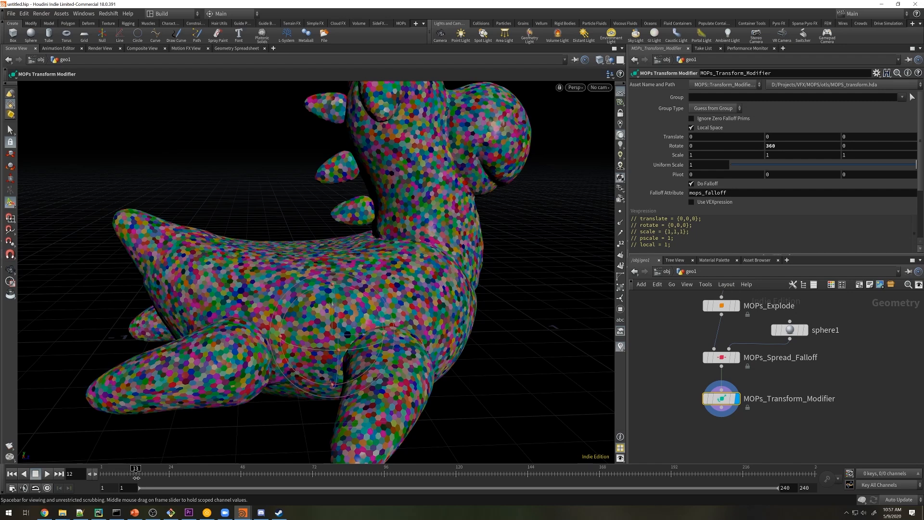
drag(137, 478, 102, 476)
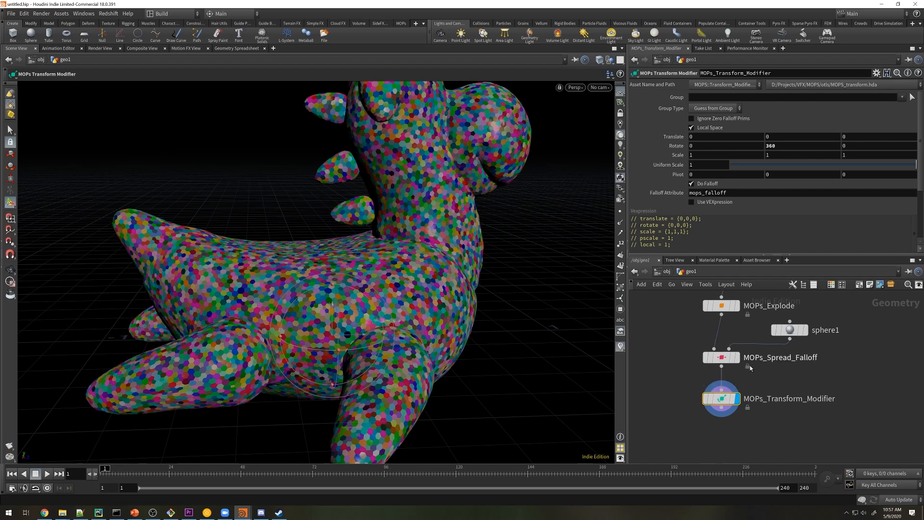
Keyframe MOPs Spread Falloff's Spread at 0 on frame 1 and about 1.432 on frame 72.
click(718, 360)
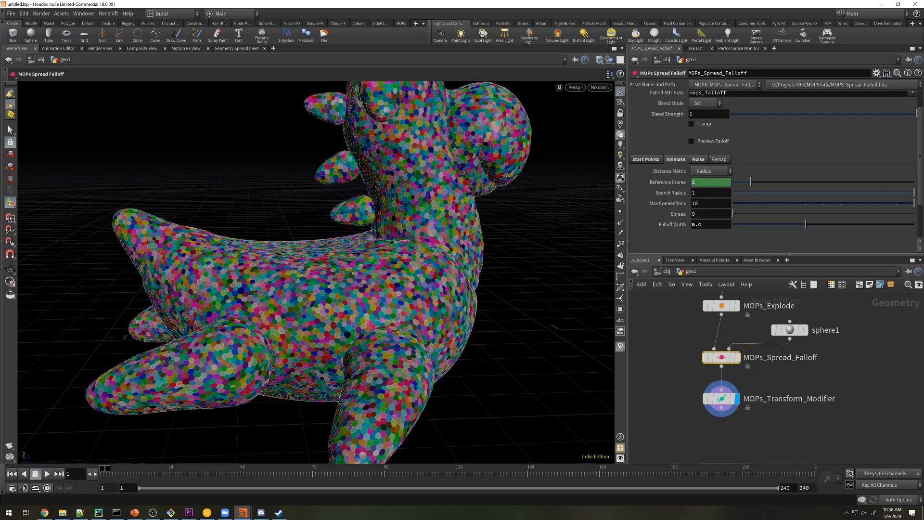
alt+click(702, 215)
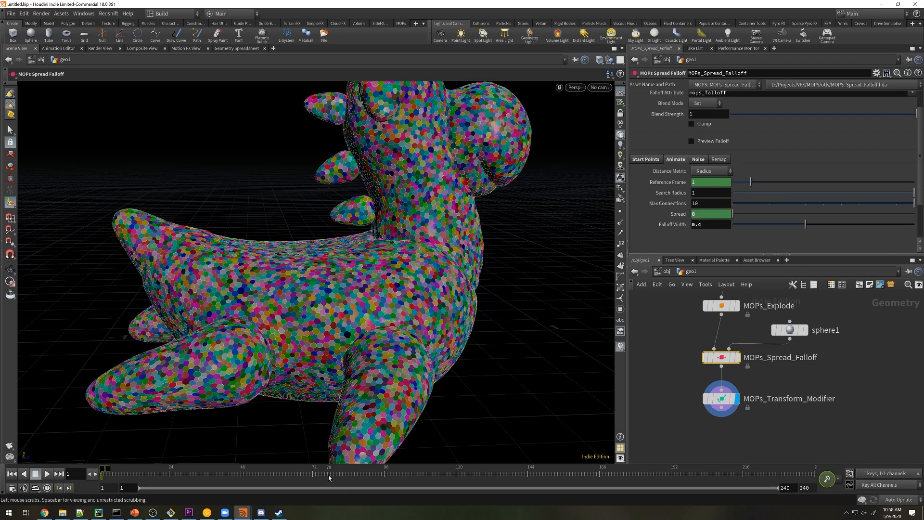
click(315, 478)
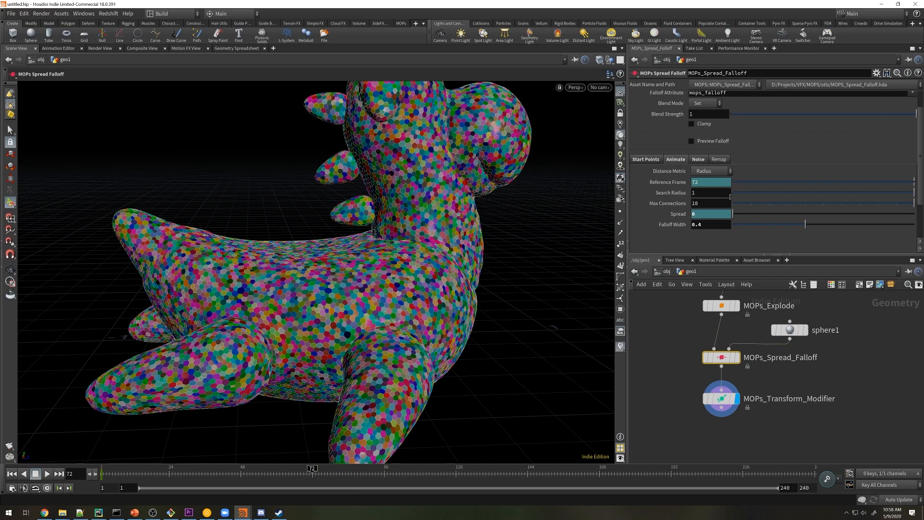
drag(740, 212, 913, 214)
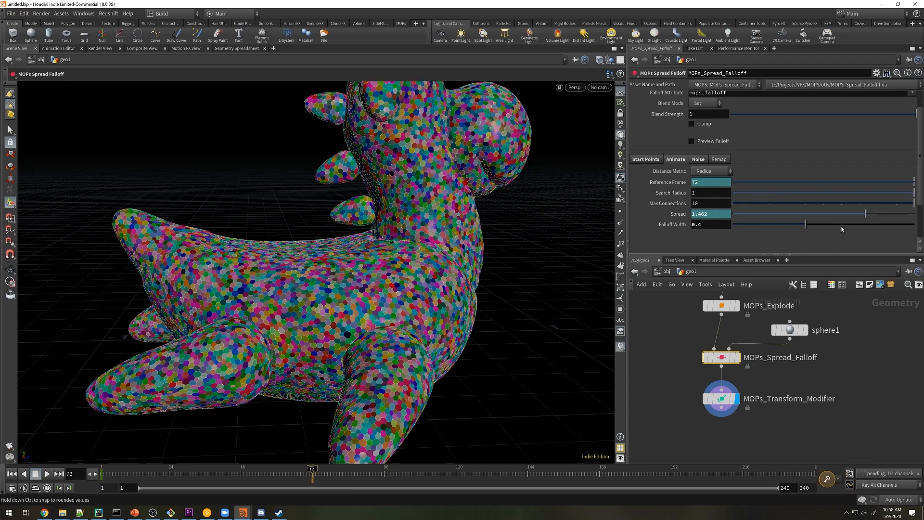
drag(805, 225, 859, 224)
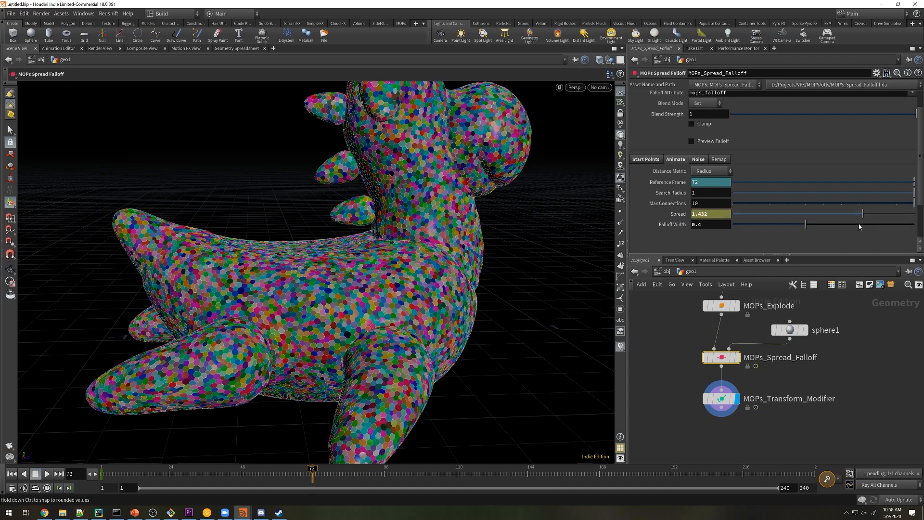
Reduce the spread's Falloff Width to about 0.265 while scrubbing the timeline to check the rotating pieces.
click(719, 399)
mouse_move(124, 470)
mouse_down()
mouse_move(289, 470)
mouse_move(166, 454)
mouse_move(213, 457)
mouse_up()
click(721, 357)
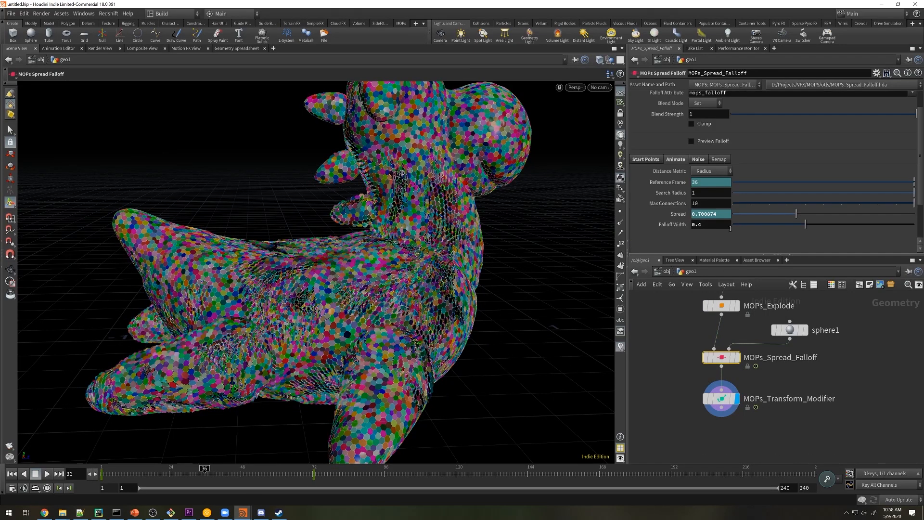
drag(800, 228, 780, 229)
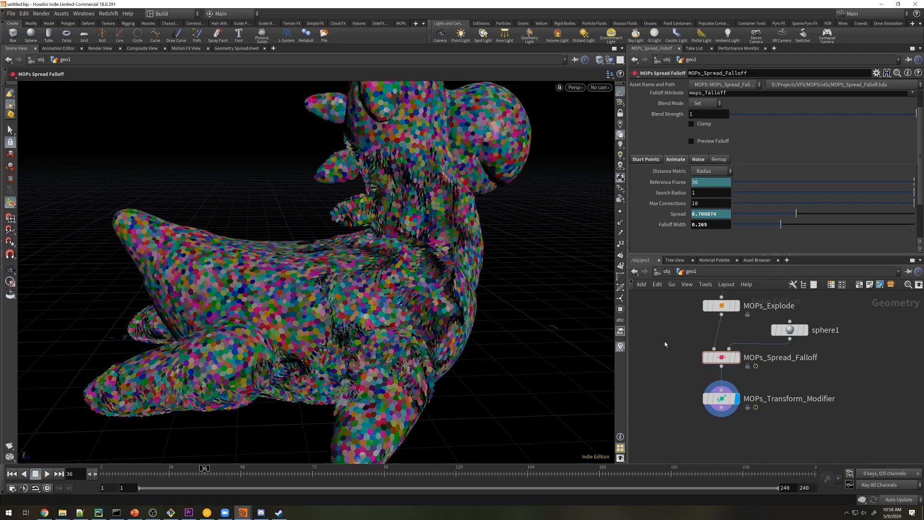
click(544, 473)
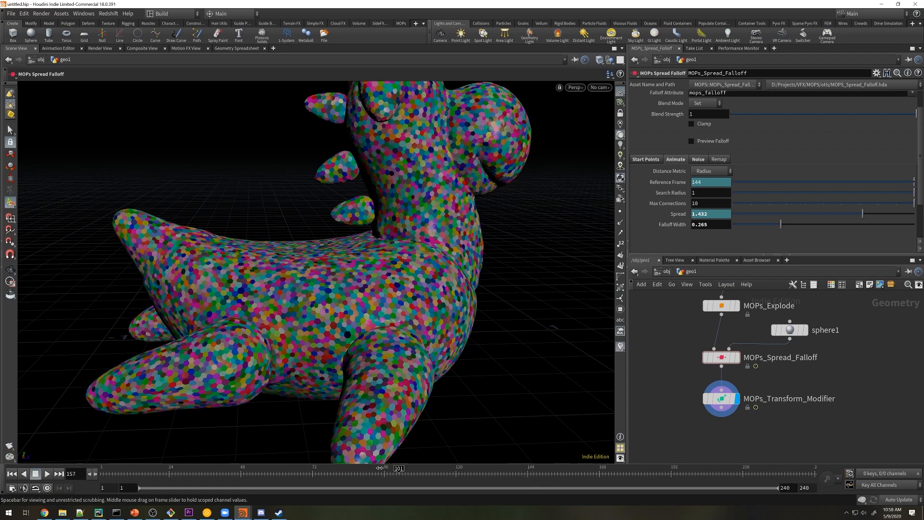
drag(215, 465, 270, 474)
Turn off Visualize Pieces on MOPs Explode.
middle_drag(676, 295, 673, 313)
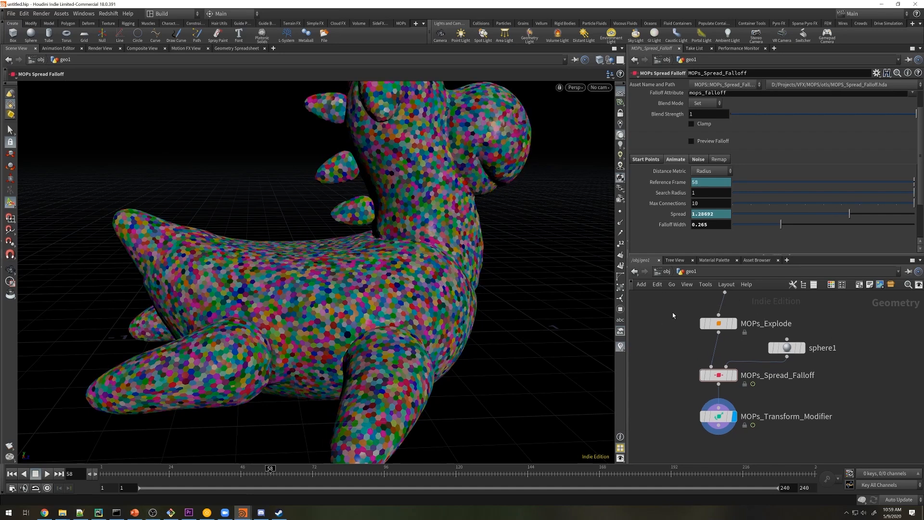
drag(722, 336, 721, 335)
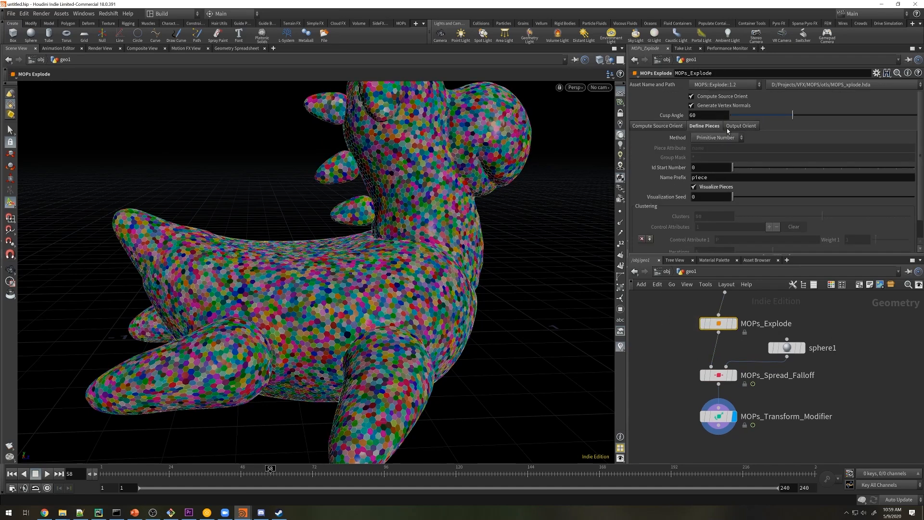
click(714, 187)
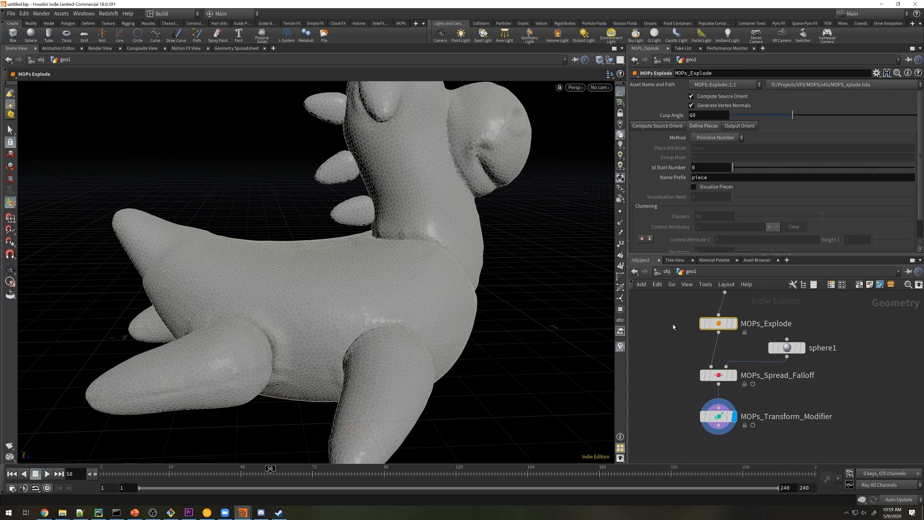
Bring the whole toy into view and scrub the timeline to frame 31 to examine the transform spreading over it.
middle_drag(693, 374, 691, 344)
click(715, 373)
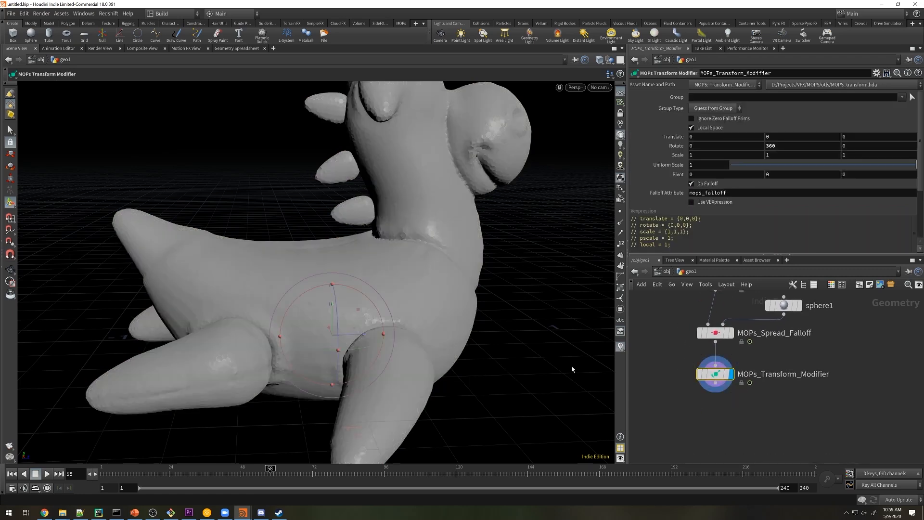
key(Escape)
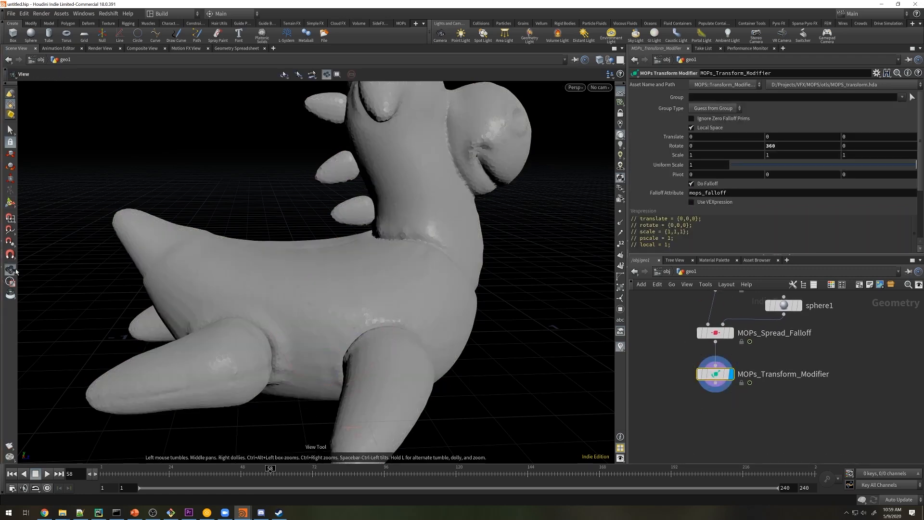
drag(313, 272, 342, 268)
scroll(342, 268, down, 2)
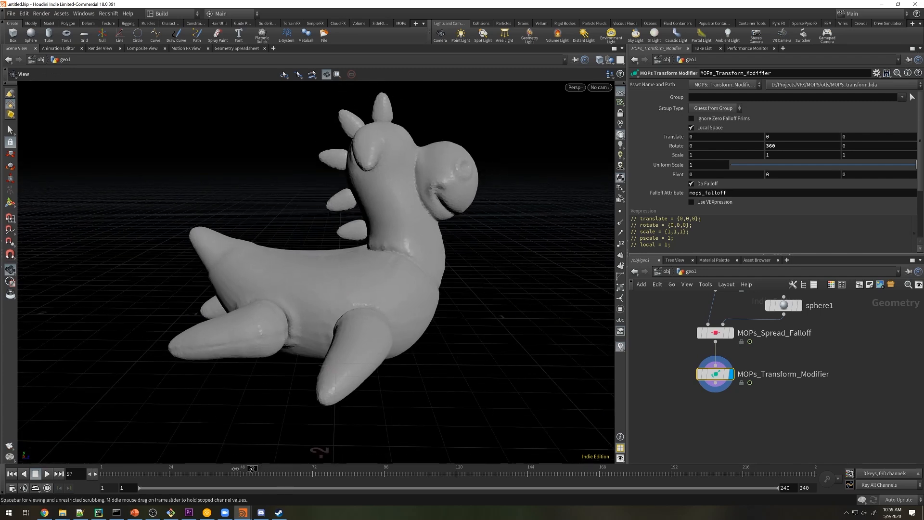
drag(236, 468, 189, 481)
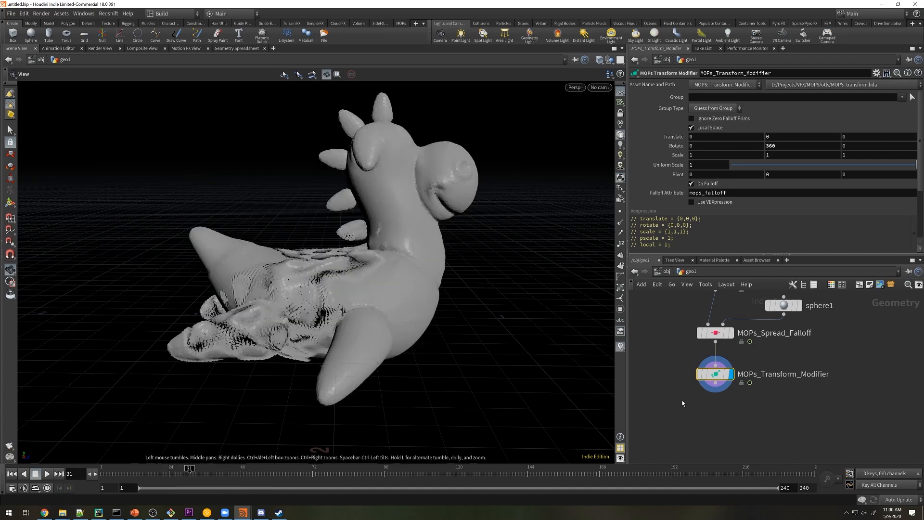
Add a second MOPs Transform Modifier below the first, display it, and set its Uniform Scale to 0.
middle_drag(682, 402, 687, 387)
key(Tab)
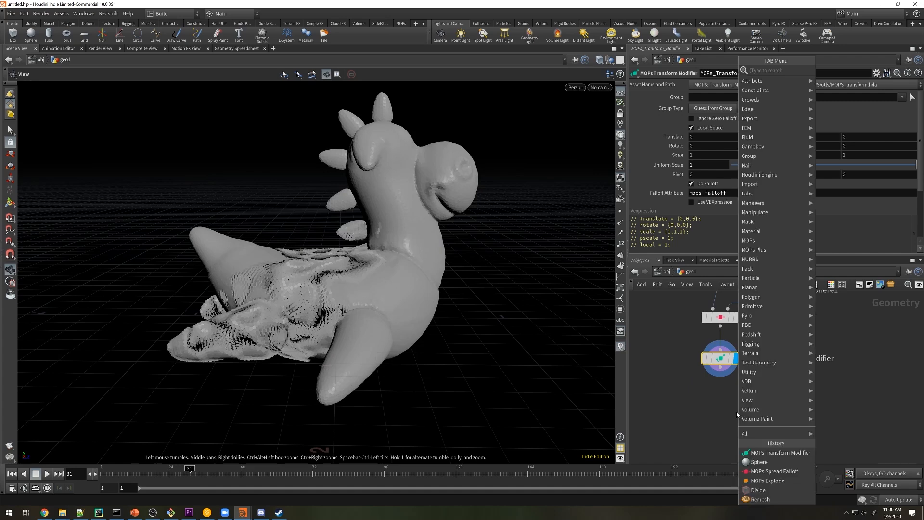
text(tran)
click(852, 233)
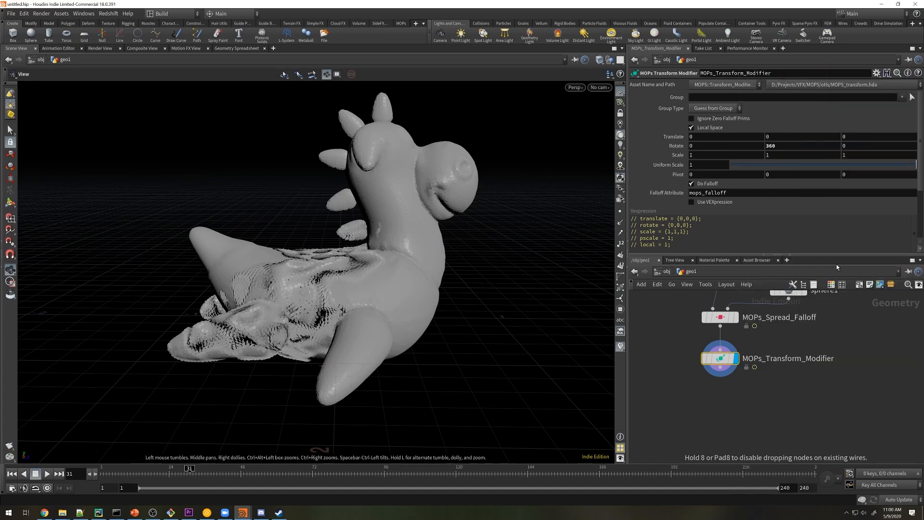
click(718, 409)
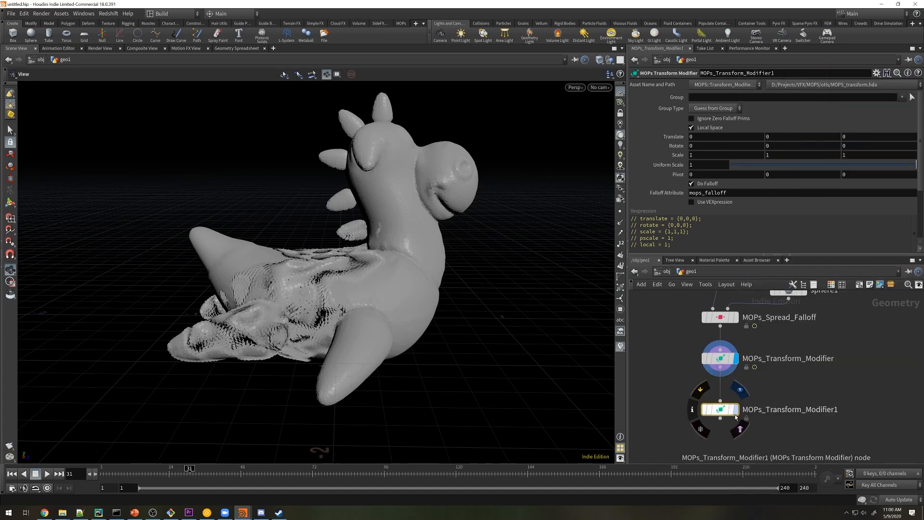
click(741, 390)
drag(742, 169, 701, 169)
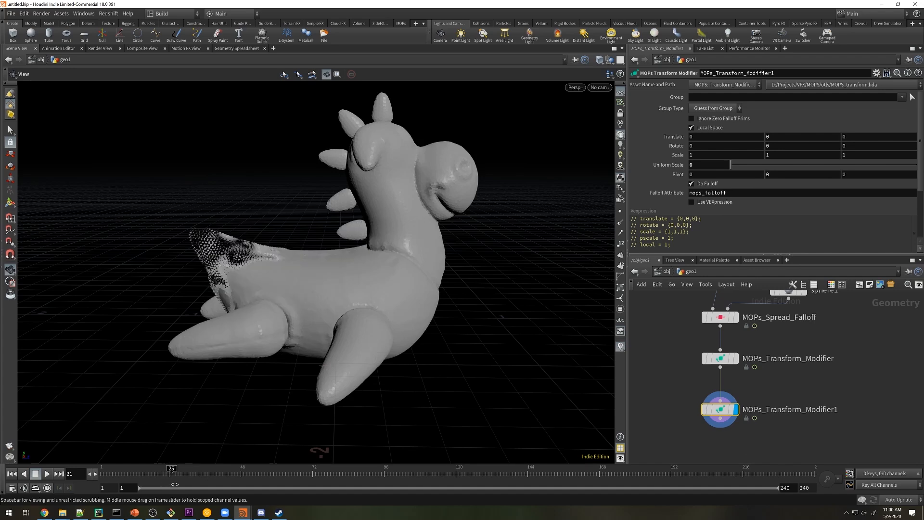
Insert a MOPs Remap Falloff node between the two MOPs Transform Modifiers.
key(Tab)
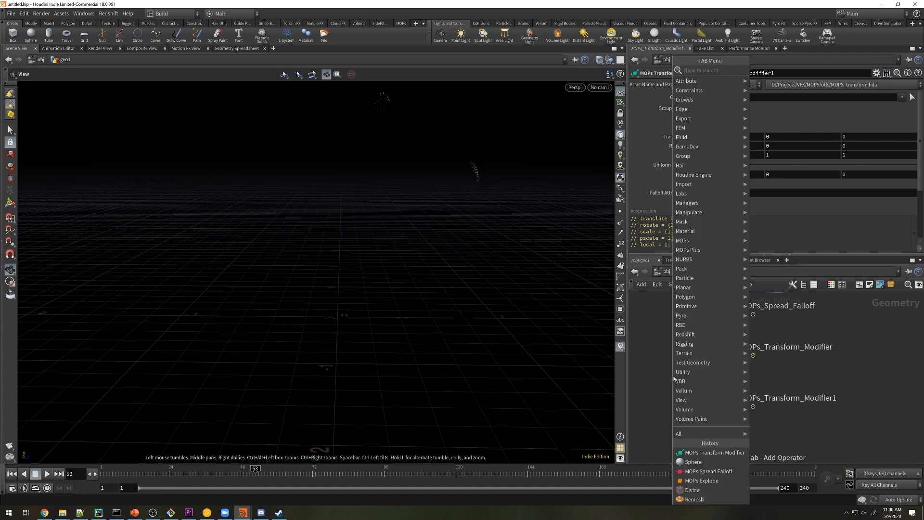
text(remap)
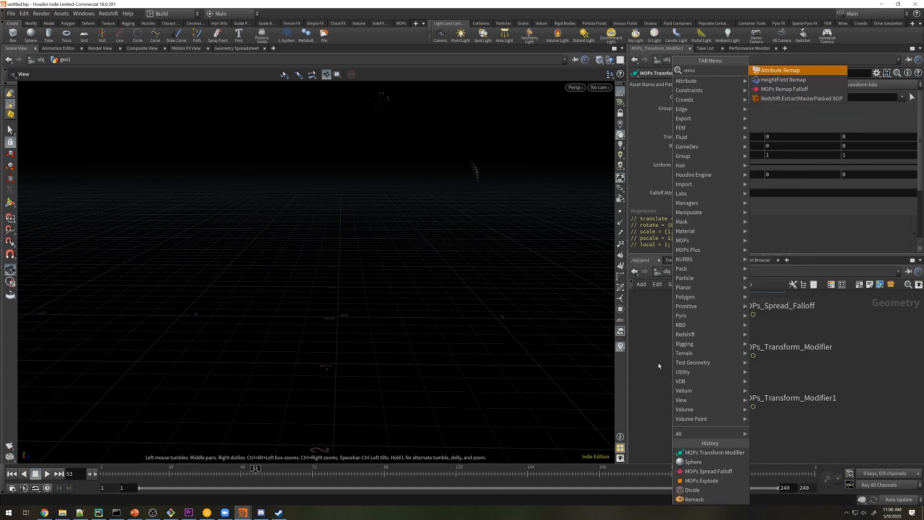
click(778, 90)
click(727, 384)
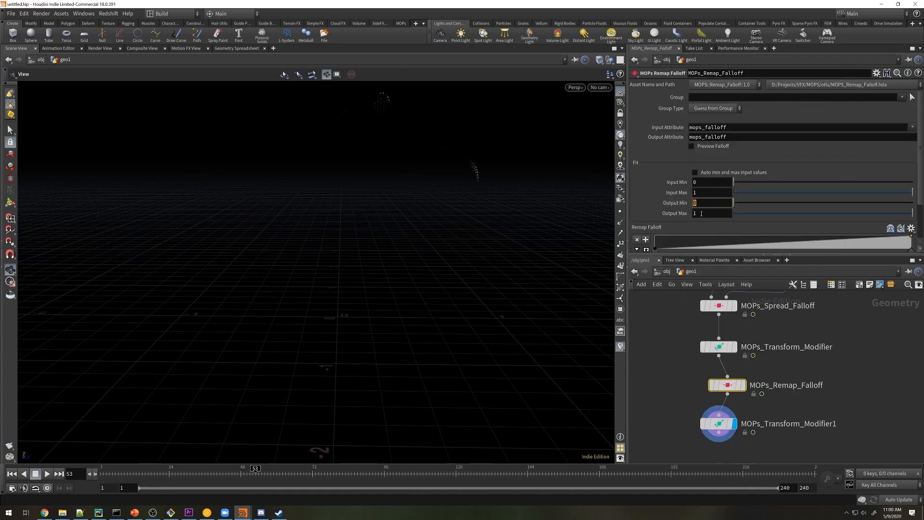
Invert the remapped falloff with Output Min 1 and Output Max 0, and scrub the timeline to frame 36.
text(1)
key(Tab)
text(0)
key(Return)
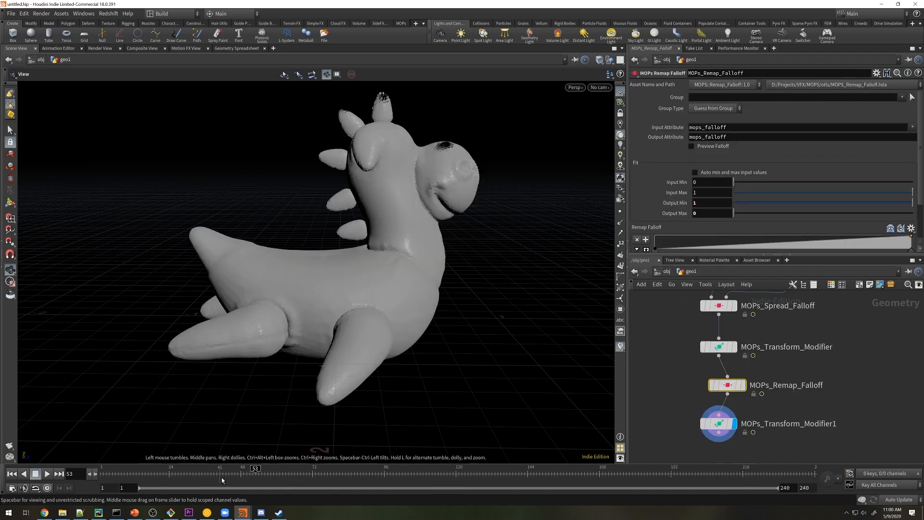
mouse_move(220, 474)
mouse_down()
mouse_move(156, 483)
mouse_move(239, 487)
mouse_move(213, 488)
mouse_up()
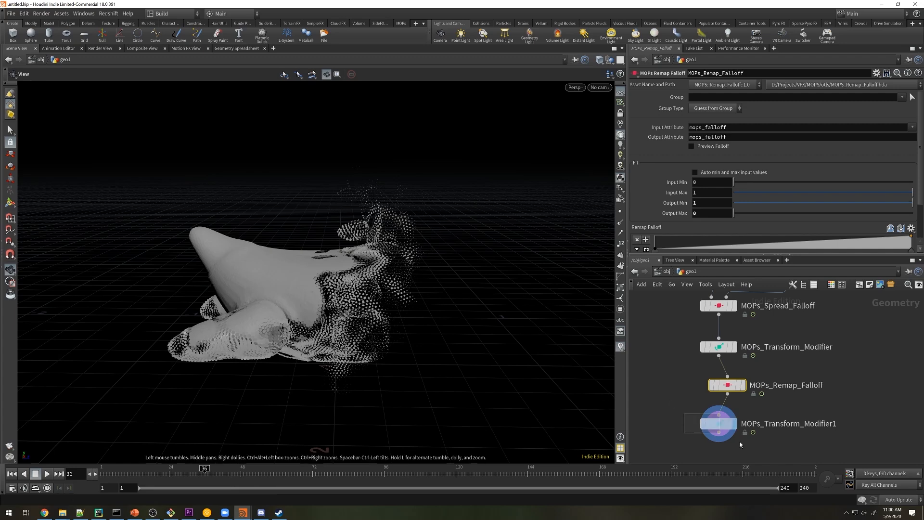
Set the Z translation of MOPs_Transform_Modifier1 to 3.
click(740, 444)
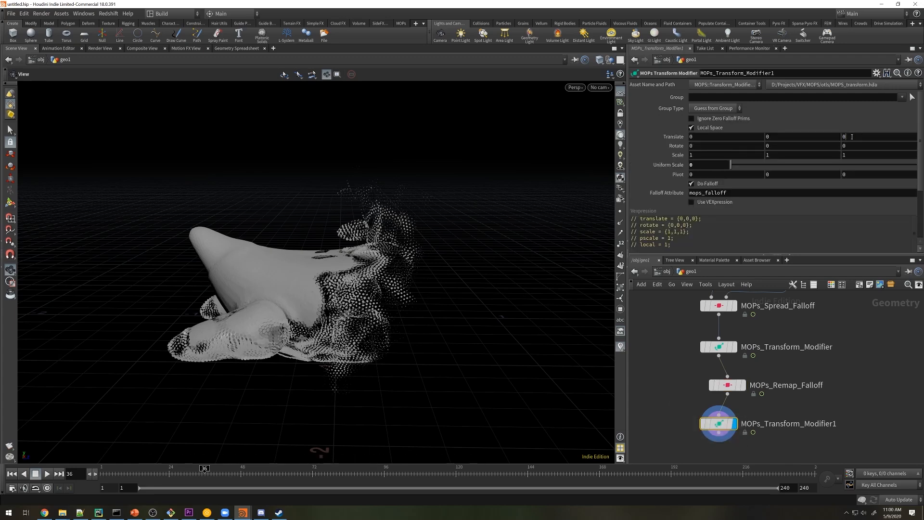
text(3)
key(Return)
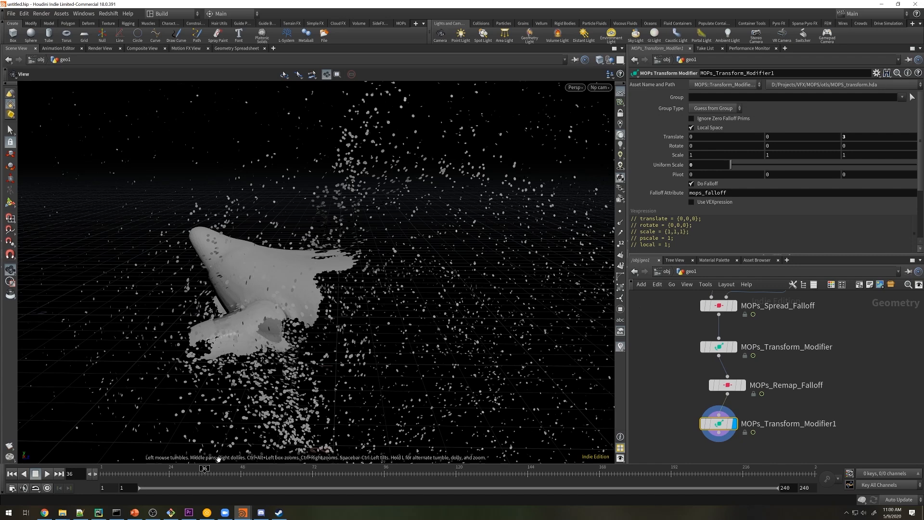
Select MOPs_Explode and display its output to examine the unmodified pieces.
middle_drag(770, 332, 778, 424)
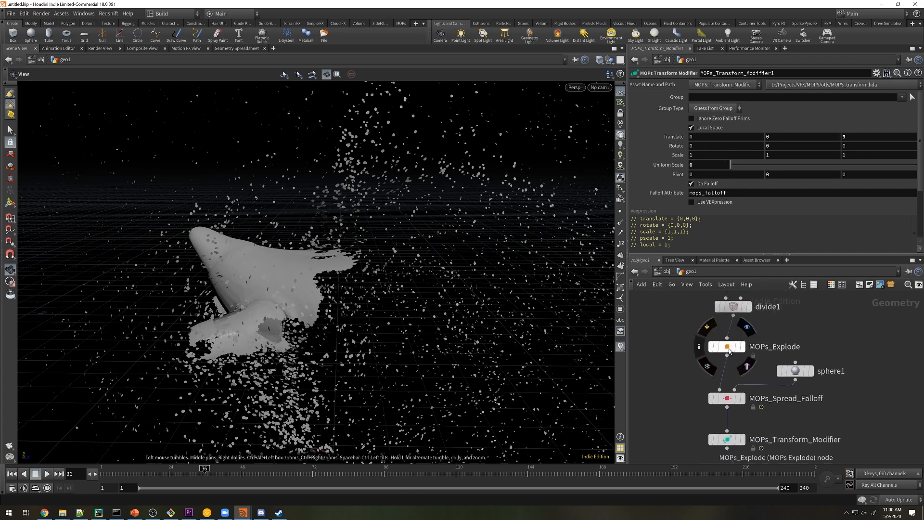
click(729, 348)
middle_drag(662, 380, 671, 342)
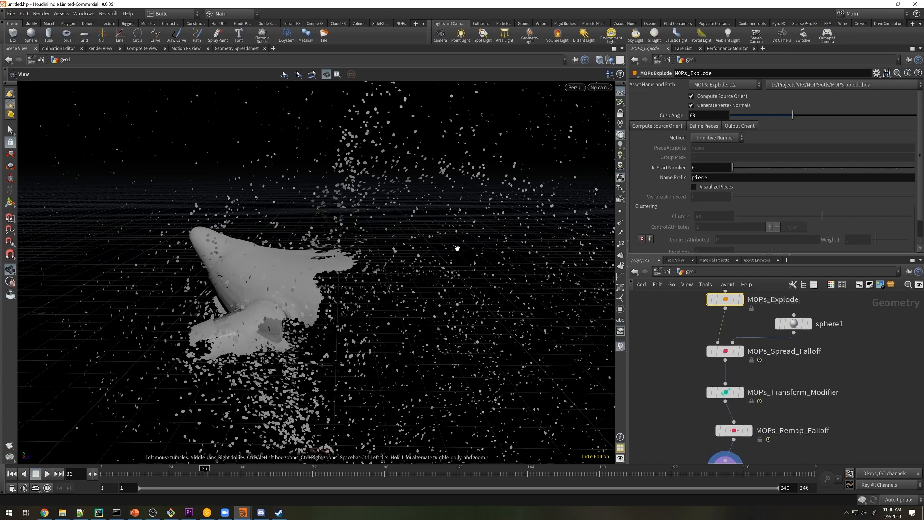
middle_drag(681, 354, 707, 390)
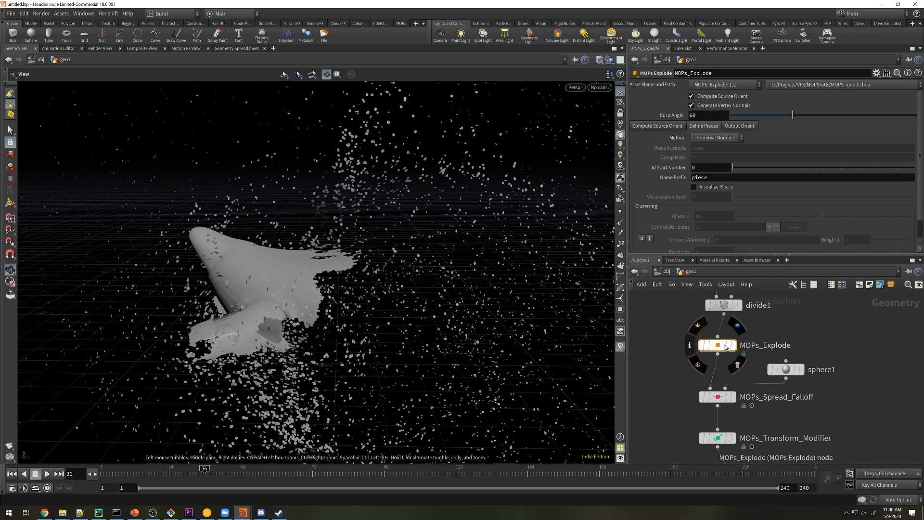
click(766, 335)
Branch a separate MOPs Transform Modifier off MOPs_Explode and display it.
key(Tab)
text(tran)
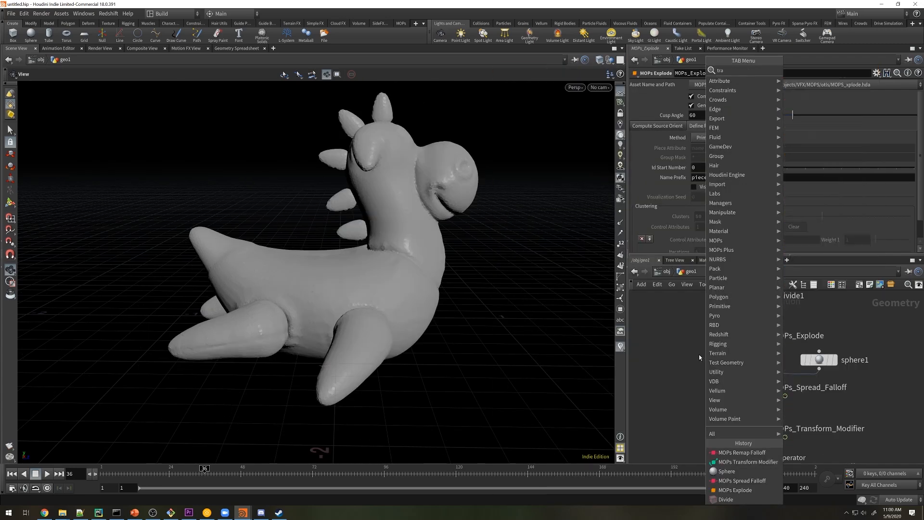
mouse_move(770, 212)
click(823, 239)
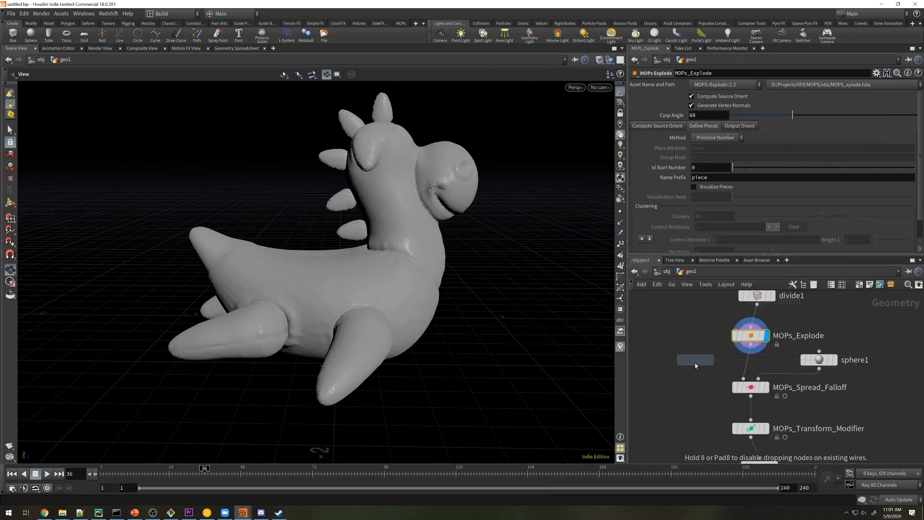
click(695, 361)
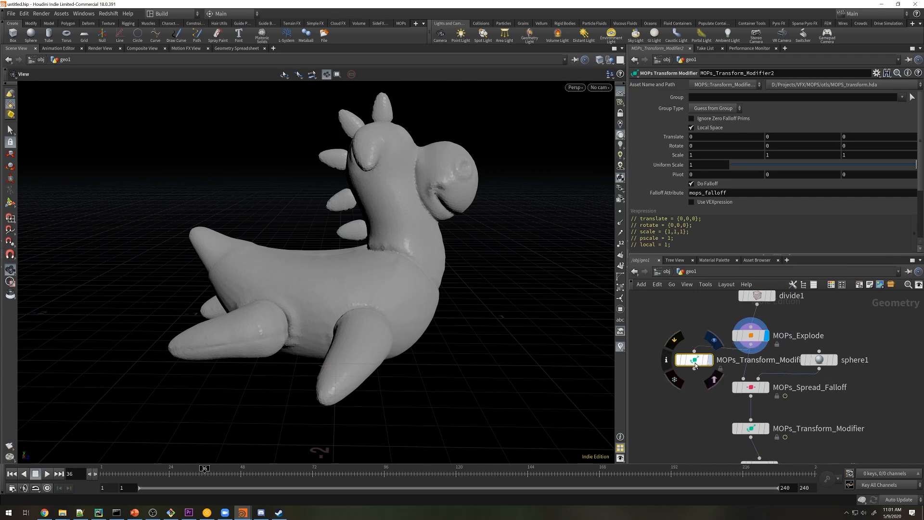
key(r)
mouse_move(849, 133)
middle_down()
mouse_move(866, 139)
mouse_move(857, 142)
middle_up()
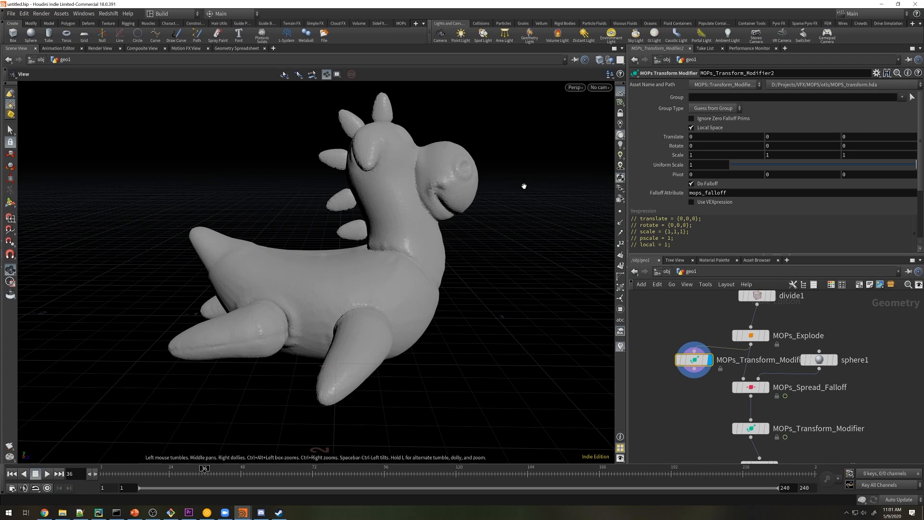
Delete the transform modifier branched off MOPs_Explode and display MOPs_Transform_Modifier1 again.
mouse_move(699, 364)
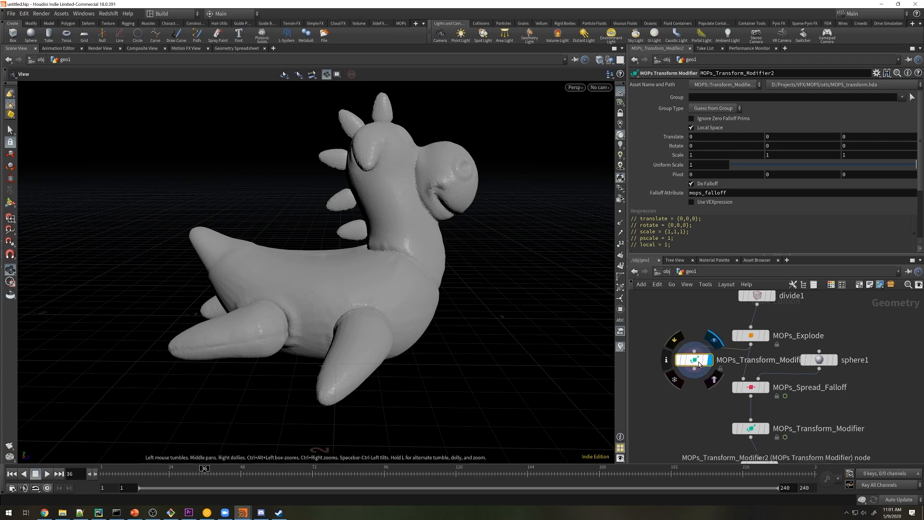
key(Delete)
middle_drag(692, 422, 673, 303)
click(742, 384)
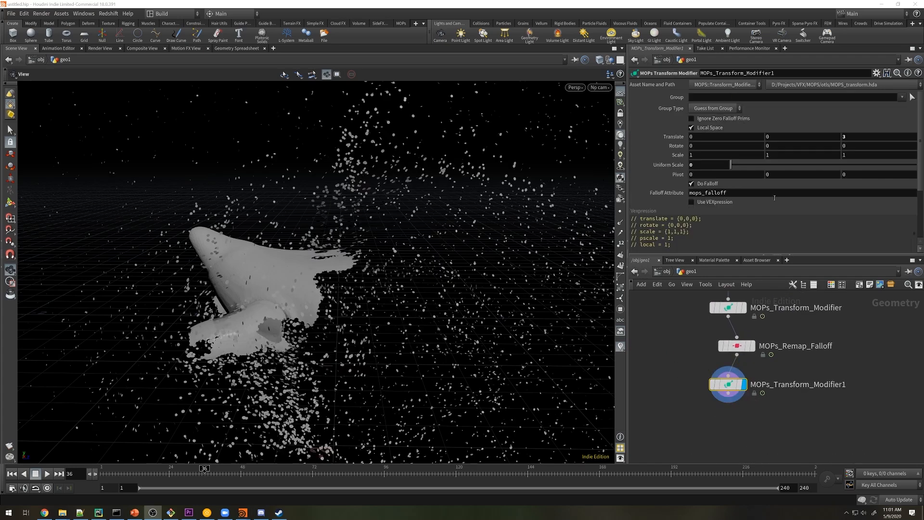
Set the Z translation of MOPs_Transform_Modifier1 to 0.3 and scrub the timeline to frame 29.
click(850, 136)
text(.3)
key(Return)
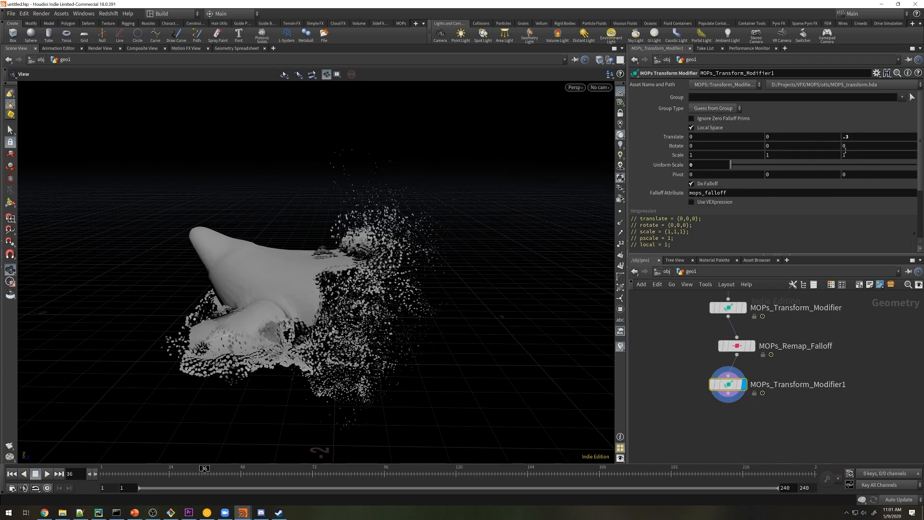
mouse_move(192, 474)
mouse_down()
mouse_move(155, 475)
mouse_move(182, 476)
mouse_up()
Compare the displayed results of the two transform modifiers and scrub the timeline to examine the dissolving toy.
click(744, 307)
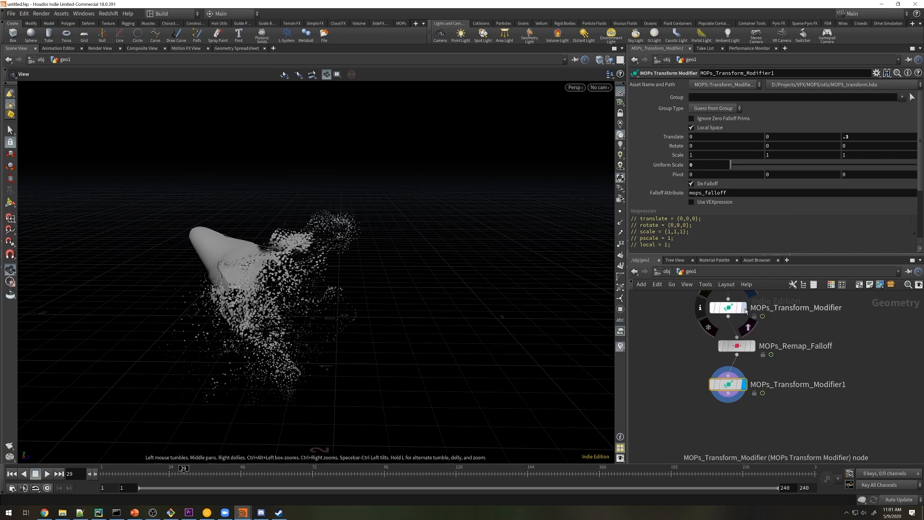
click(744, 384)
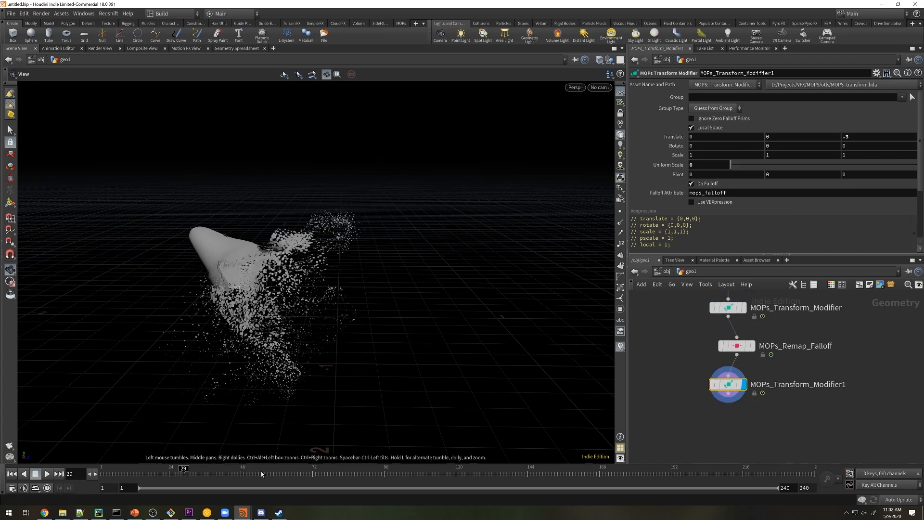
click(166, 475)
drag(166, 474, 259, 512)
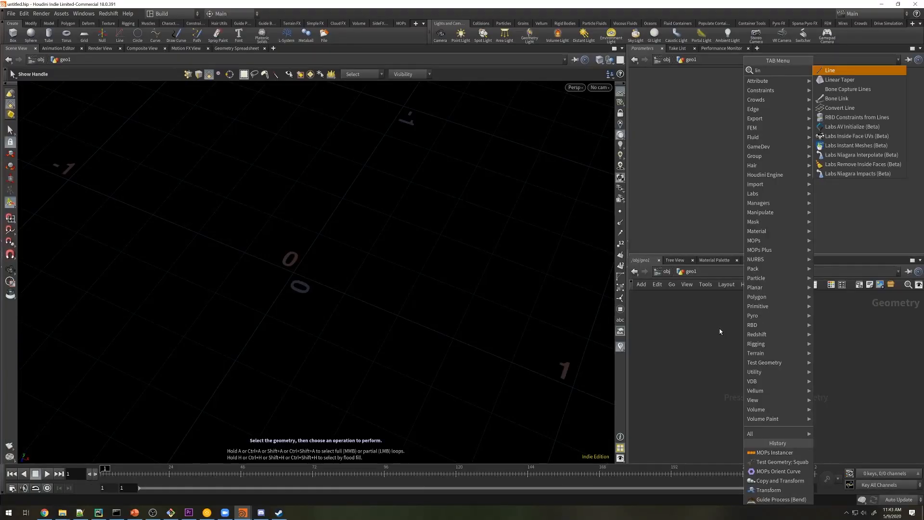
Add a Line node to the empty geometry network and bring the whole line into view.
key(Return)
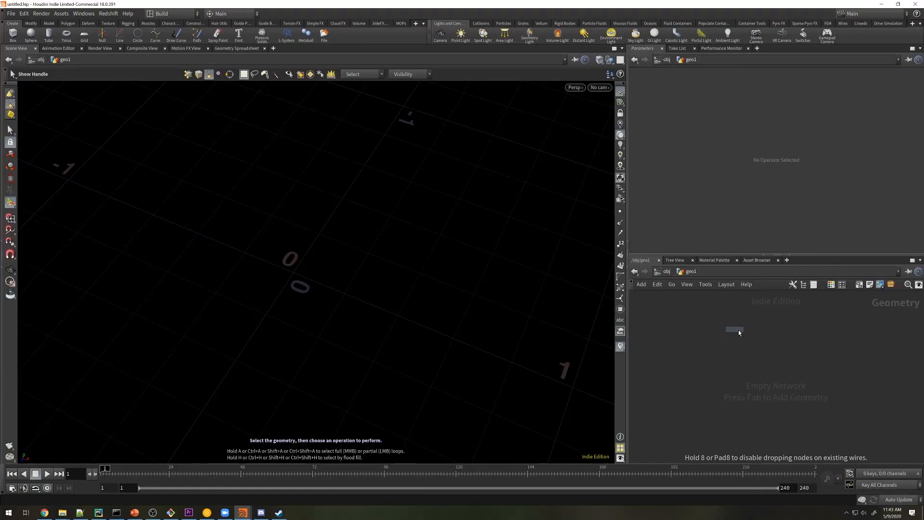
click(741, 329)
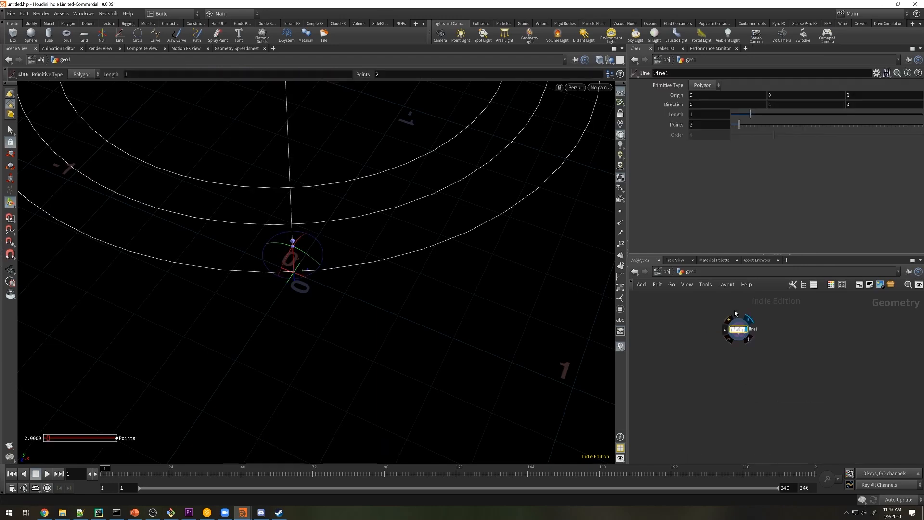
drag(412, 259, 428, 315)
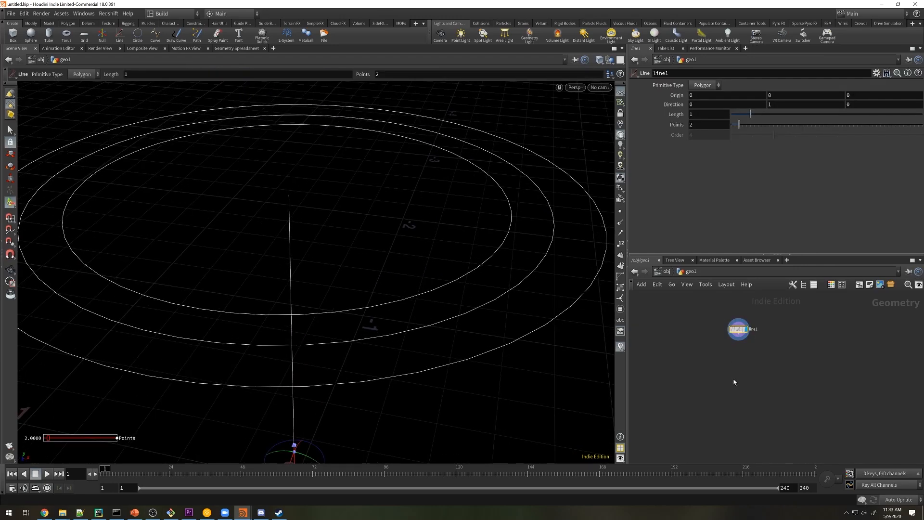
Add a Resample node below line1, wire the line into it, and display it.
key(Tab)
text(res)
key(Return)
click(736, 339)
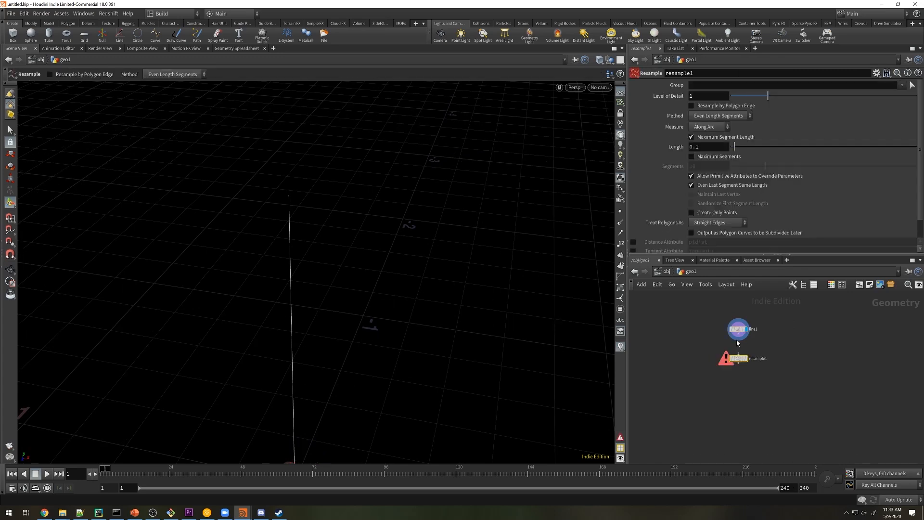
drag(532, 247, 439, 239)
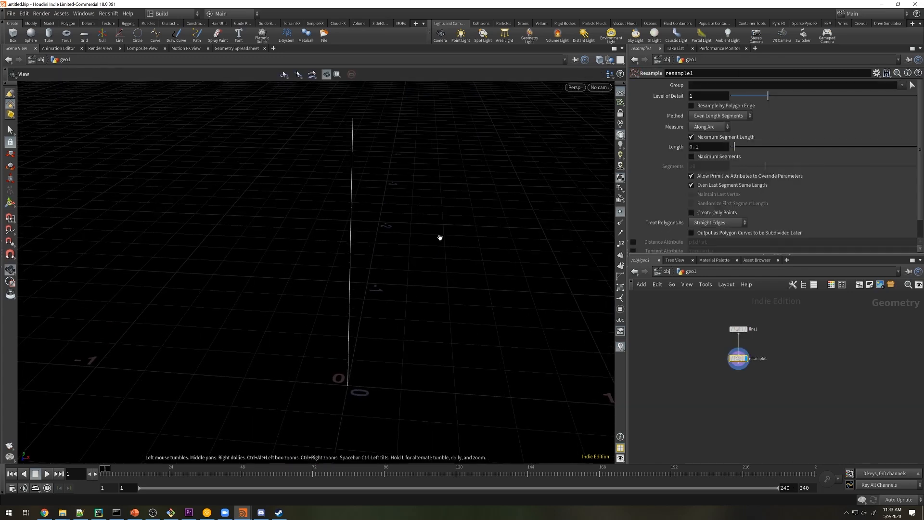
Add a Guide Process (Bend) node below resample1, connected to it and displayed.
key(Tab)
text(guide)
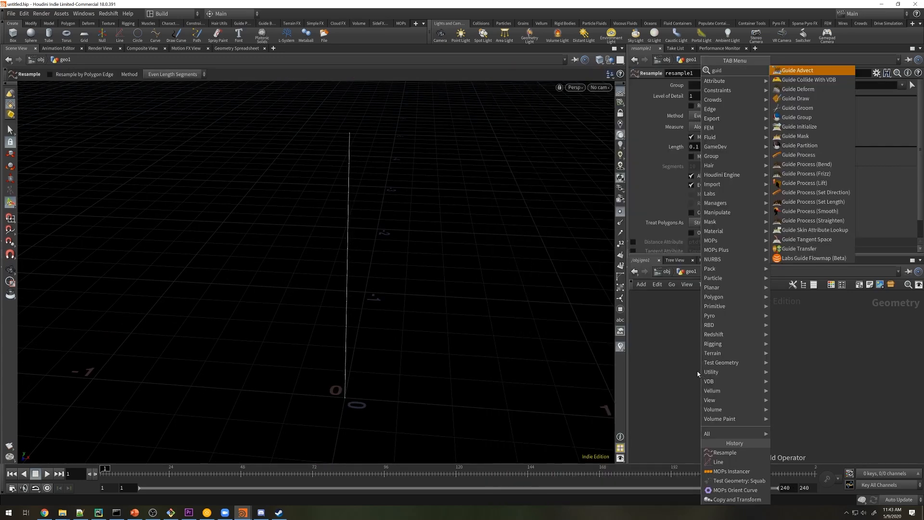
click(818, 167)
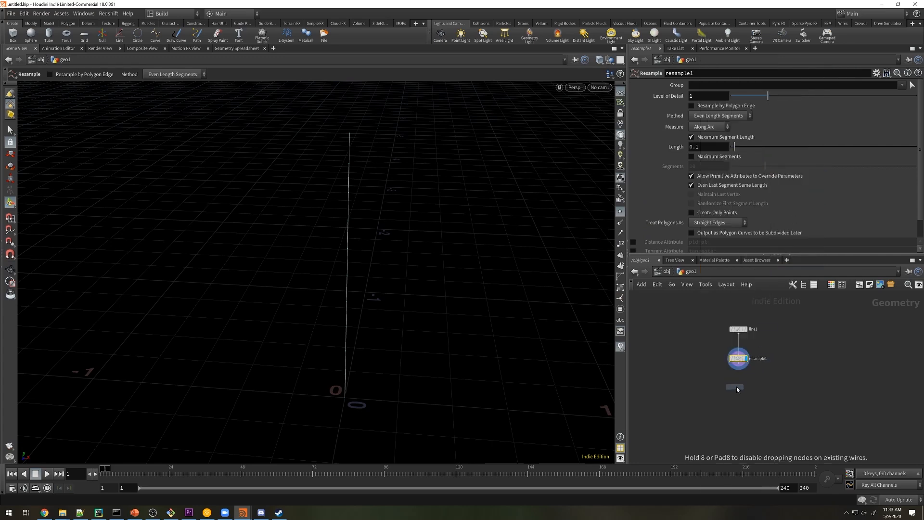
click(735, 385)
click(733, 381)
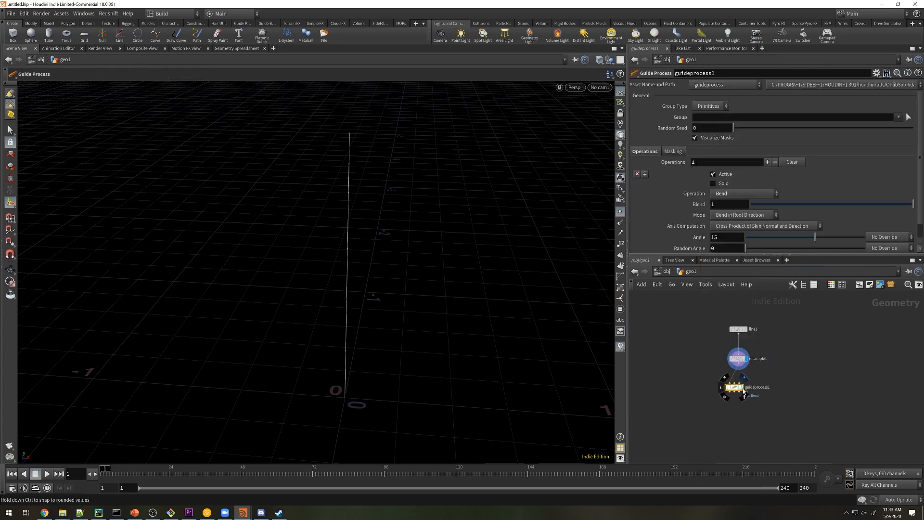
Set the bend's Mode to Axis Constant and its Angle to 90.
click(729, 215)
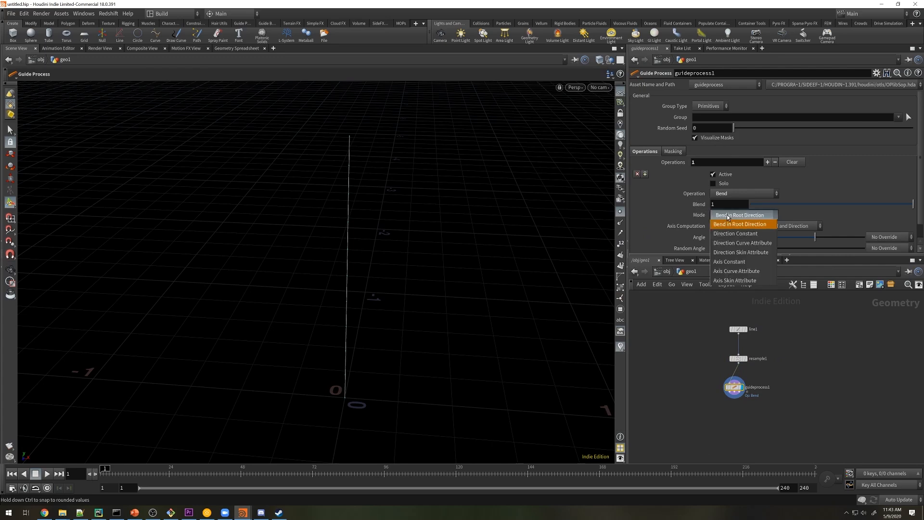
click(735, 261)
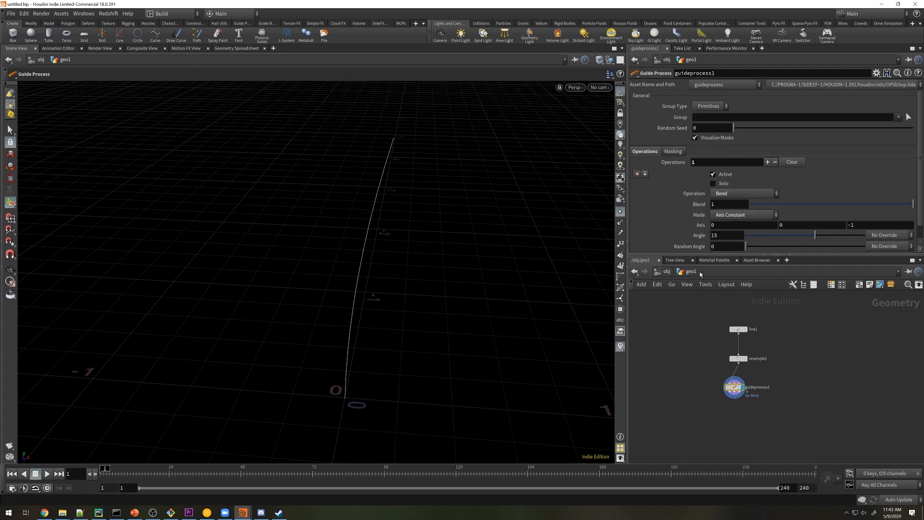
double_click(725, 238)
text(90)
key(Return)
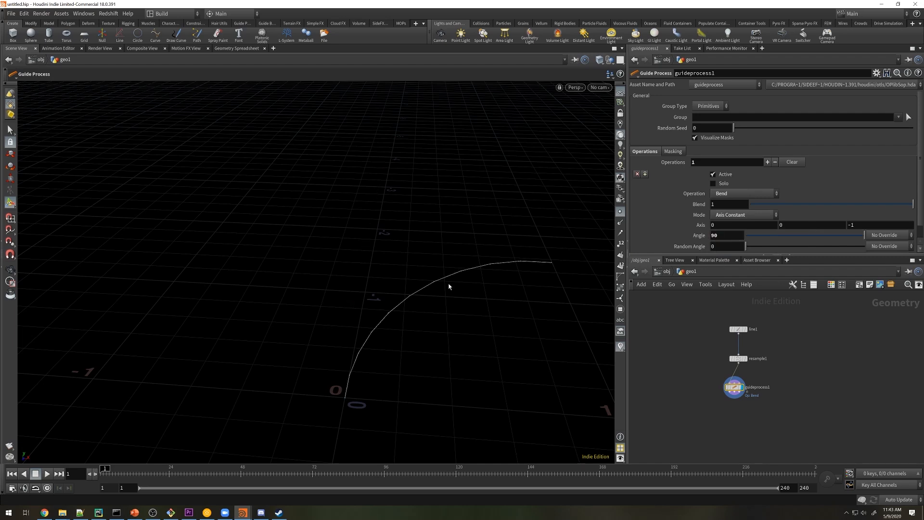
Add a Transform node below guideprocess1, wired to it and displayed, and move the bent curve about 0.078 along X.
key(Escape)
drag(456, 294, 485, 333)
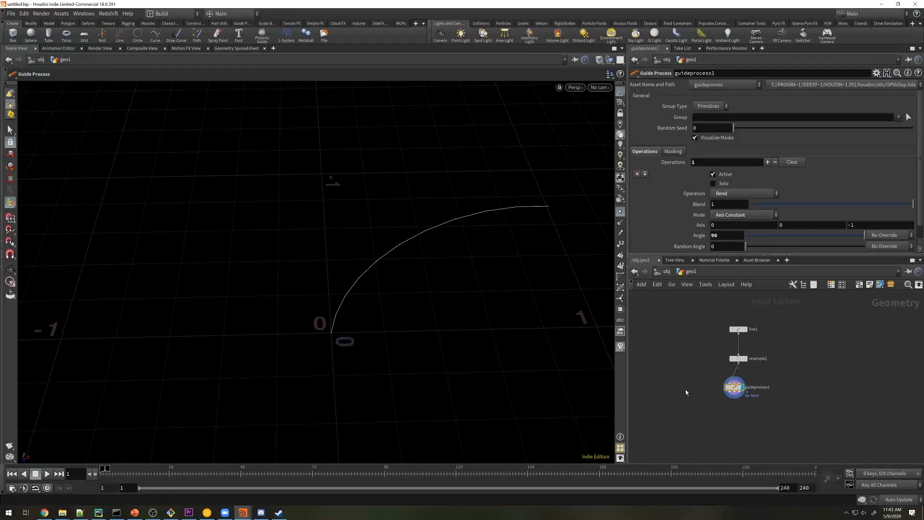
middle_drag(690, 394, 694, 376)
key(Tab)
mouse_move(727, 268)
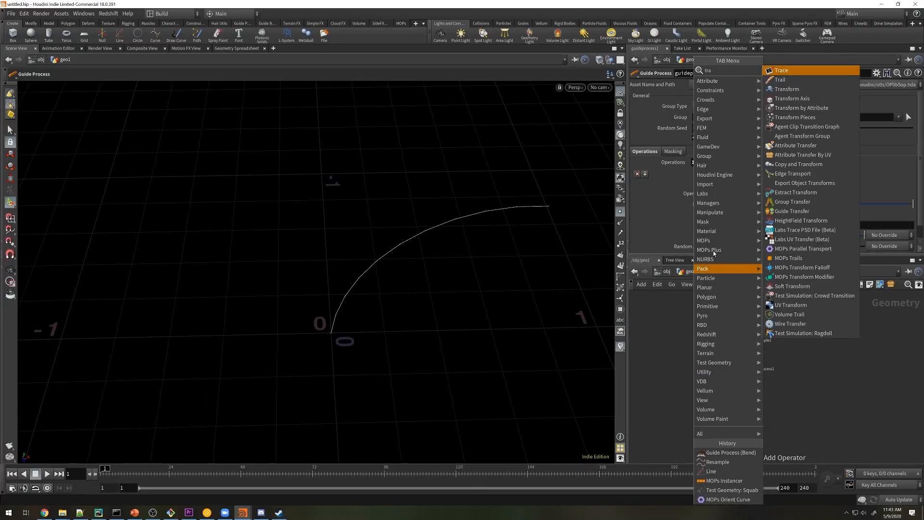
click(793, 91)
click(735, 398)
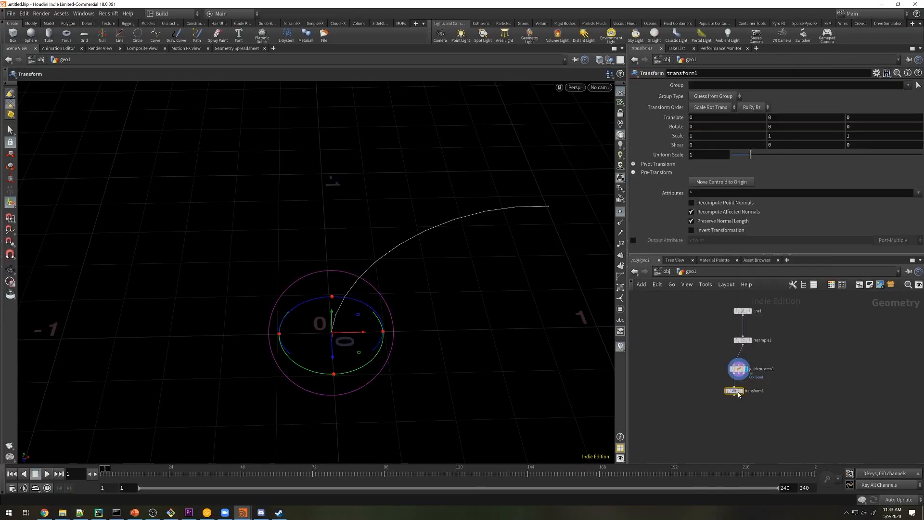
drag(364, 332, 384, 332)
Add a displayed Copy and Transform node below transform1 and set its Total Number to 16.
key(Tab)
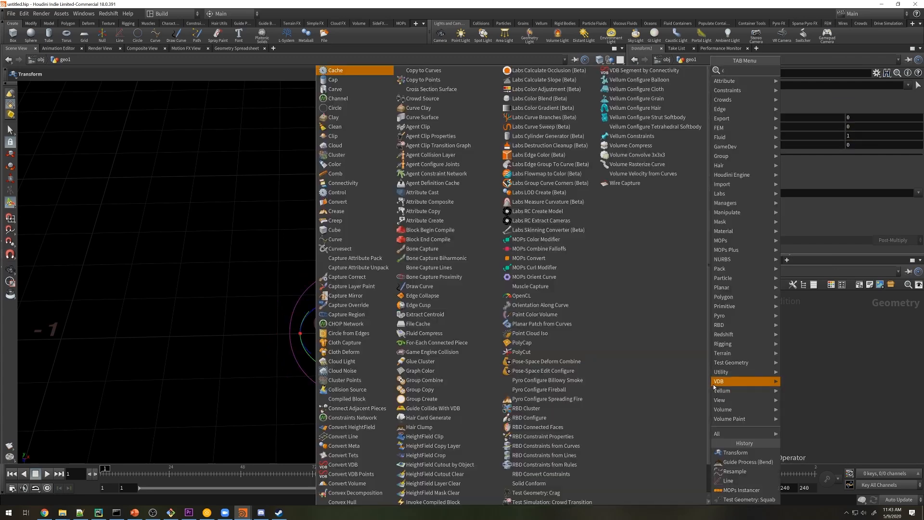
text(copy)
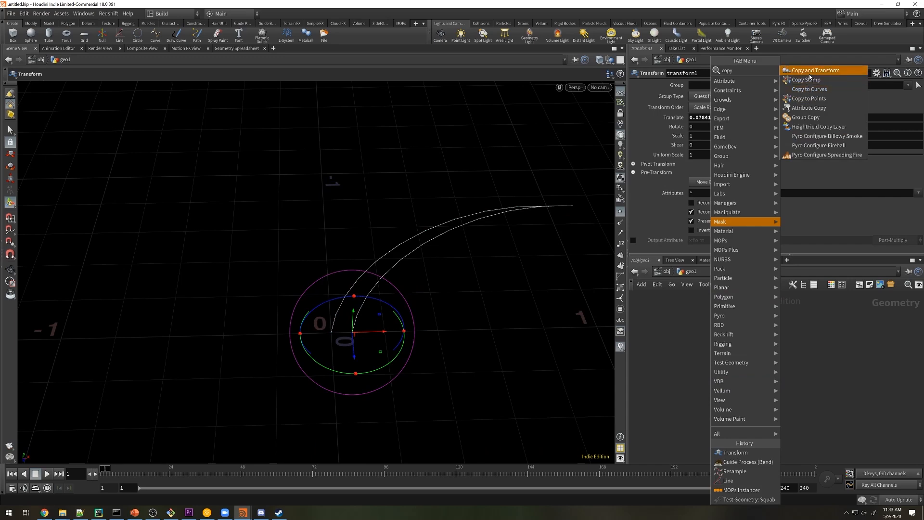
click(739, 407)
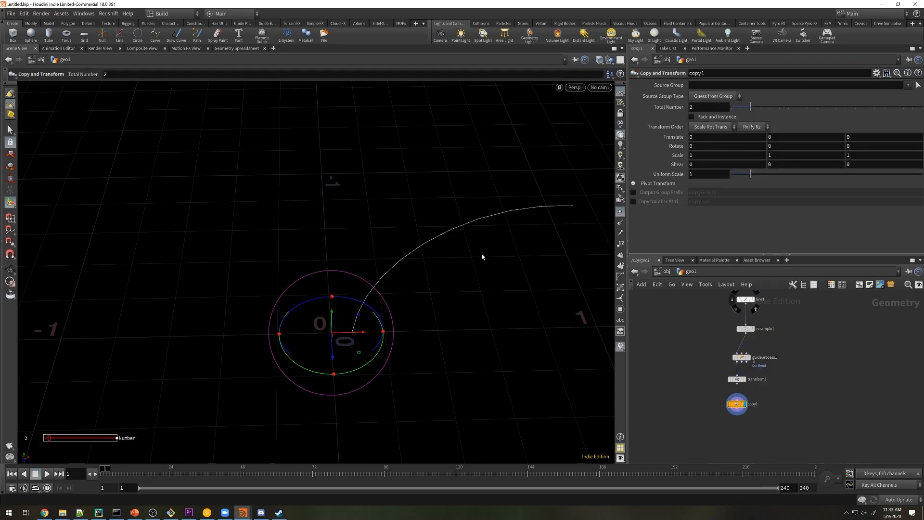
double_click(698, 107)
text(16)
key(Return)
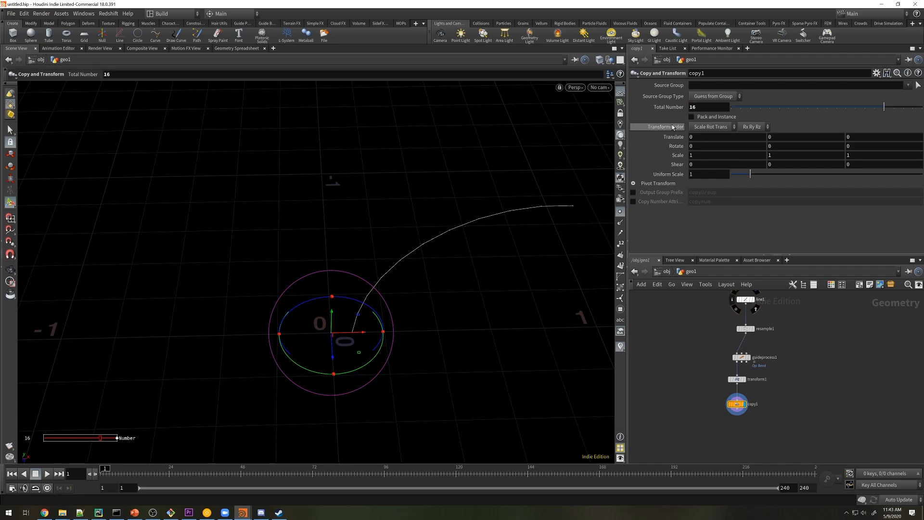
Set the Y rotation of the copies to the expression 360 / ch("ncy") to spread them around a full circle.
click(770, 146)
text(360)
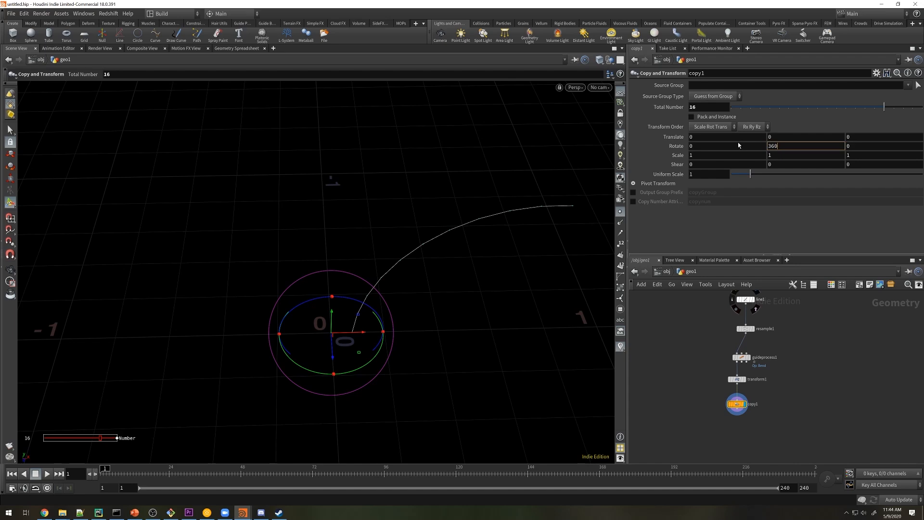
text( / ch("ncy"))
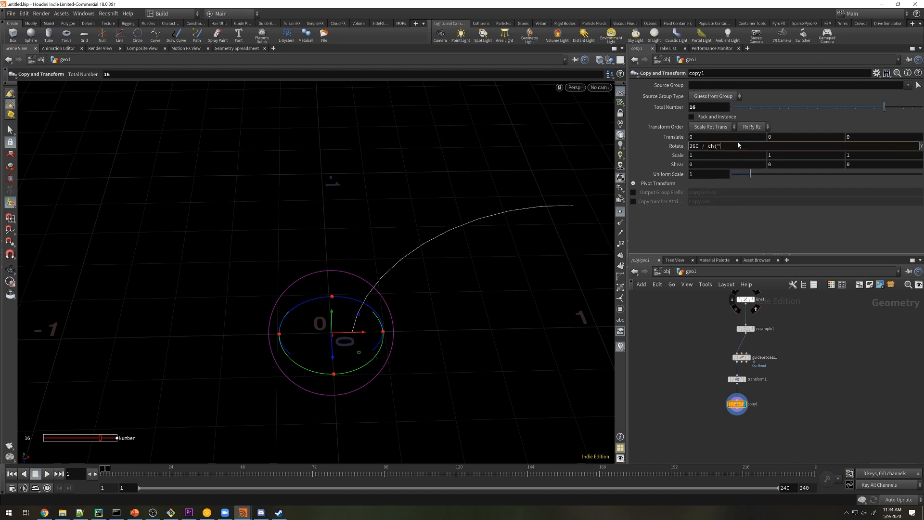
key(Return)
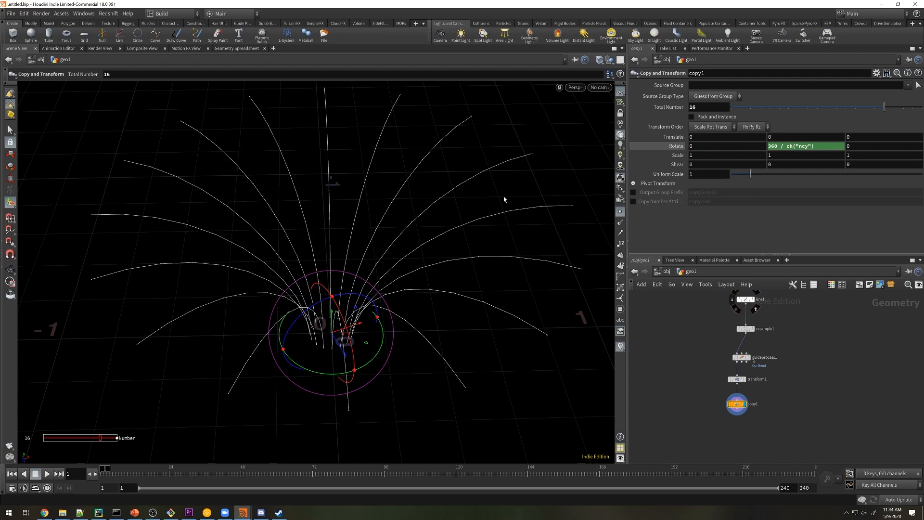
mouse_move(884, 106)
mouse_down()
mouse_move(845, 108)
mouse_move(902, 110)
mouse_move(884, 107)
mouse_up()
Add a Test Geometry: Squab node in the empty network space beside the curve chain.
middle_drag(649, 381, 711, 372)
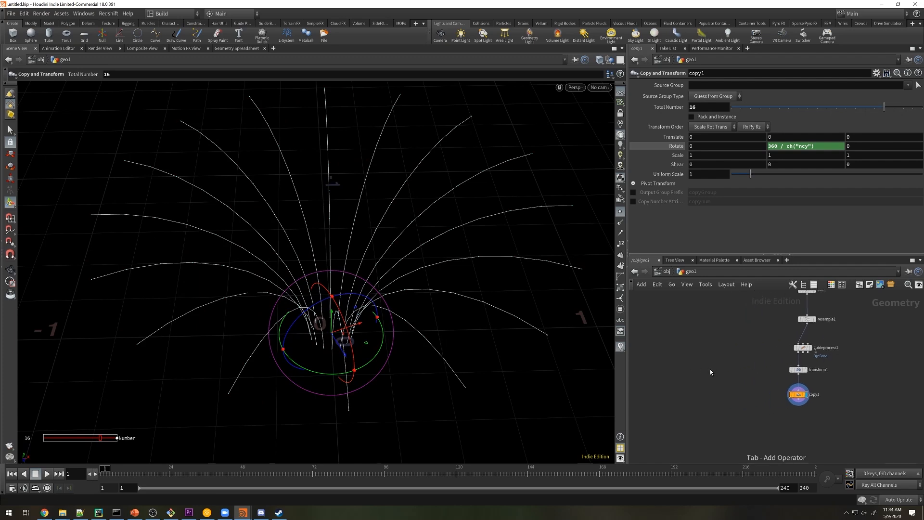
key(Tab)
text(squa)
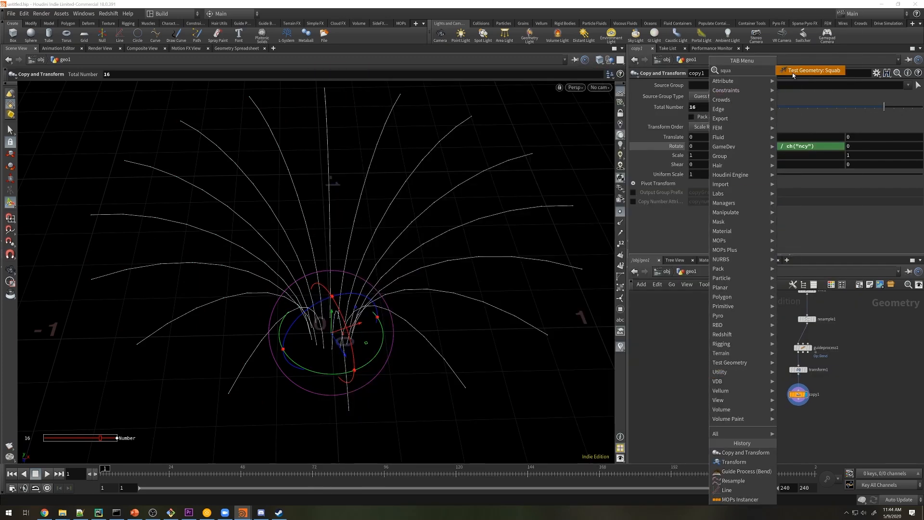
click(793, 71)
click(706, 341)
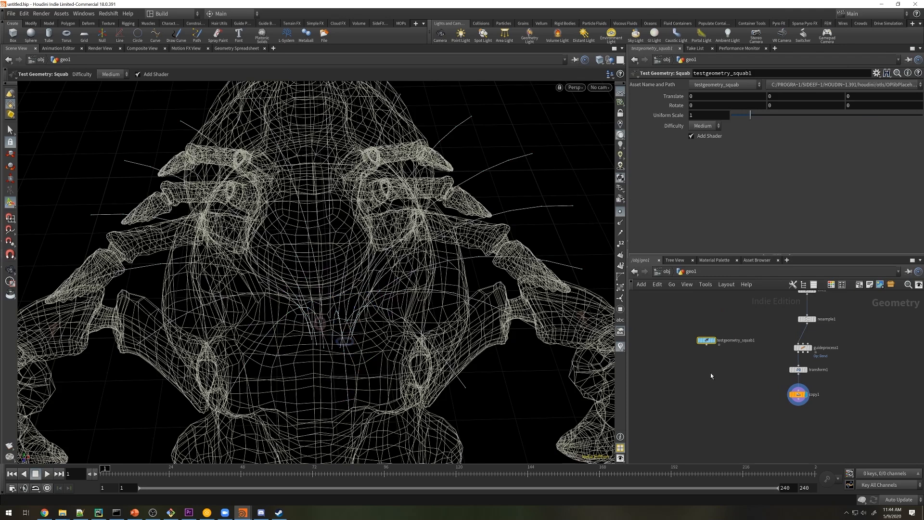
Add a MOPs Instancer node below testgeometry_squab1, connected to it and displayed.
key(Tab)
text(mops)
mouse_move(743, 212)
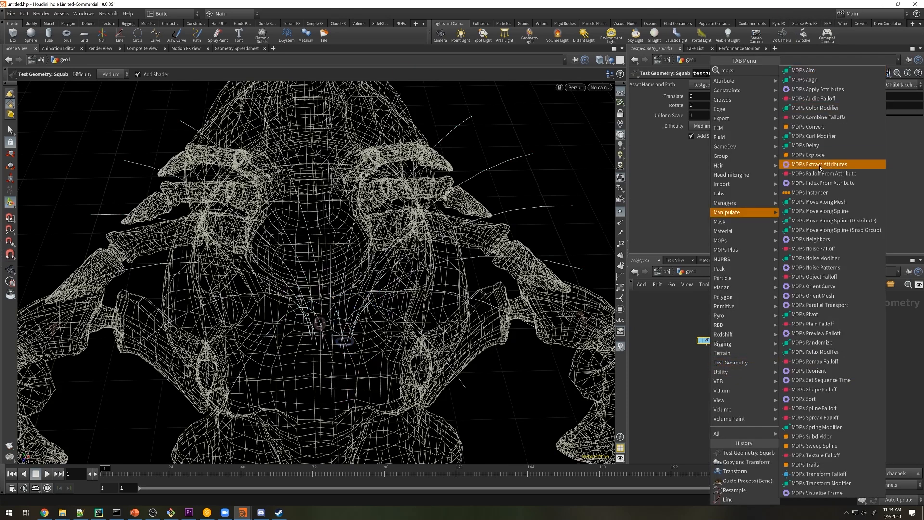
click(818, 192)
click(706, 367)
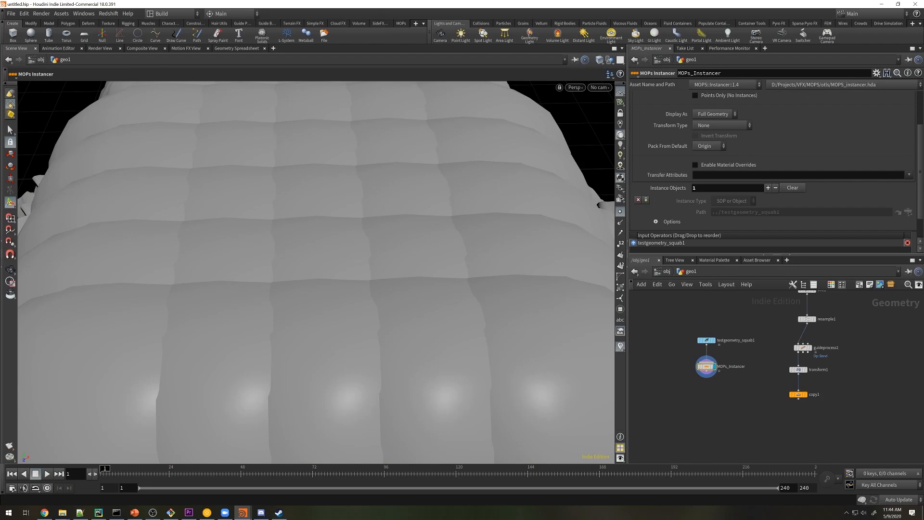
Set the instancer's global Uniform Scale to .02.
click(683, 142)
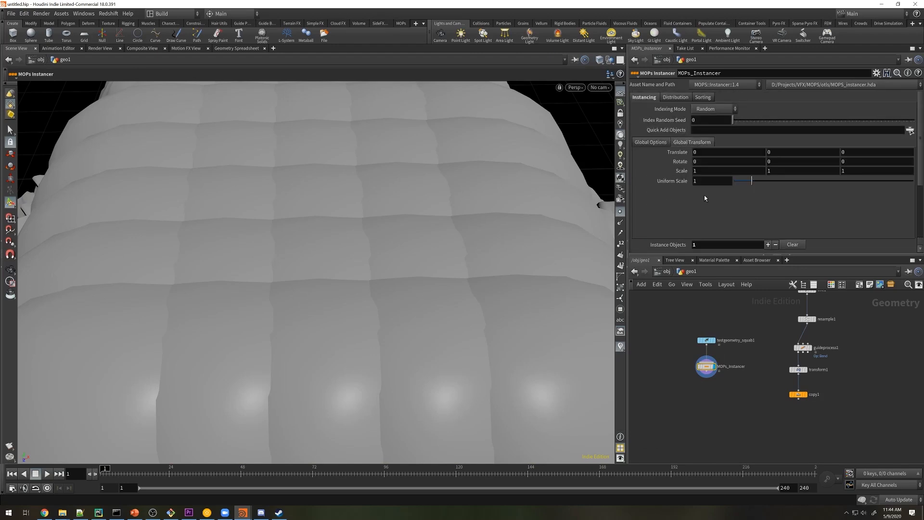
click(697, 181)
text(.02)
key(Return)
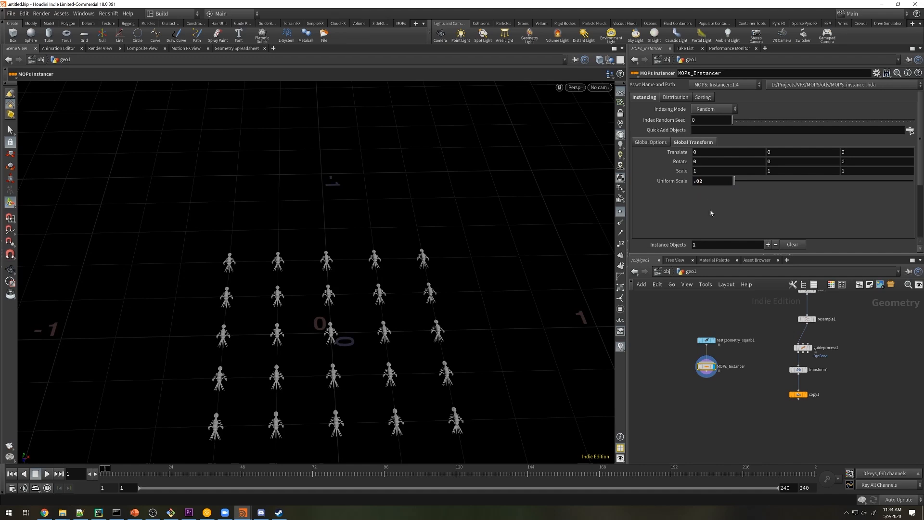
Set the instancer's Distribution Type to Curve and assign the copy1 node as its Template Object.
click(672, 97)
click(711, 110)
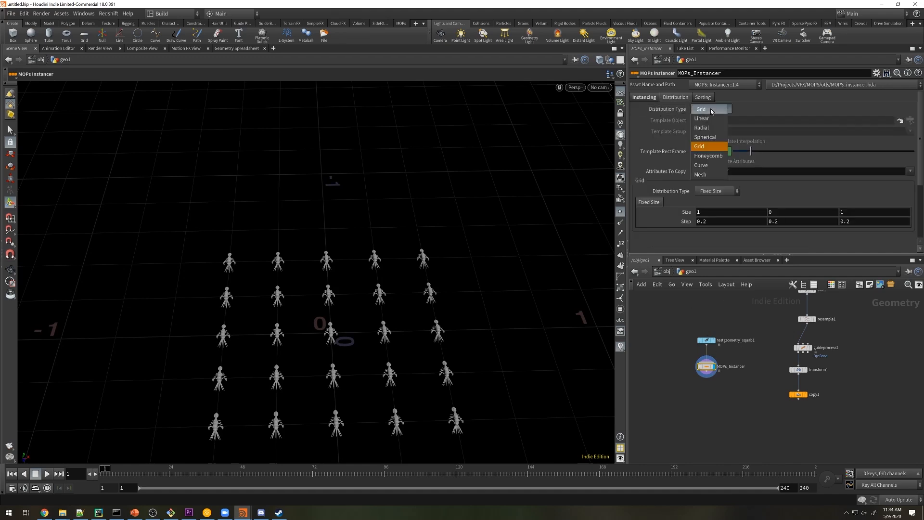
click(701, 165)
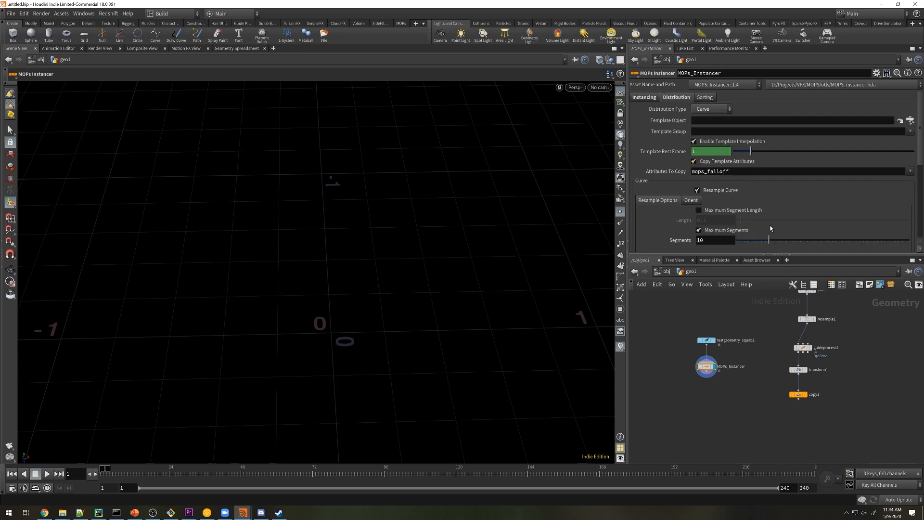
drag(798, 398, 712, 123)
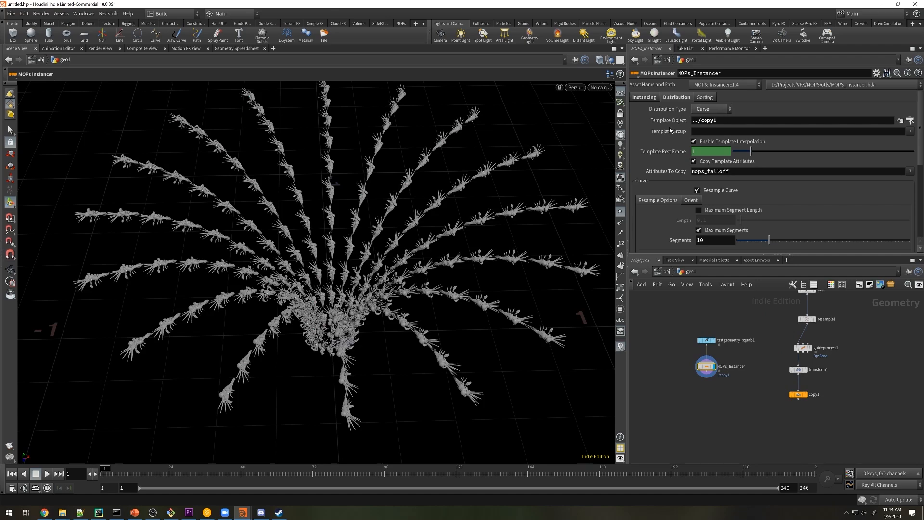
Set the Twist Amount in the instancer's curve orientation options to -90.
alt+drag(374, 217, 426, 229)
scroll(426, 230, up, 1)
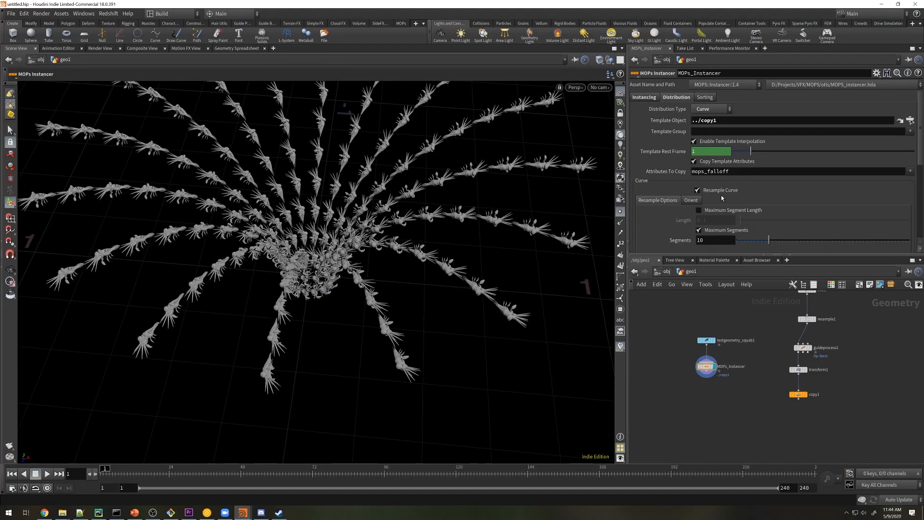
click(690, 200)
scroll(905, 169, down, 4)
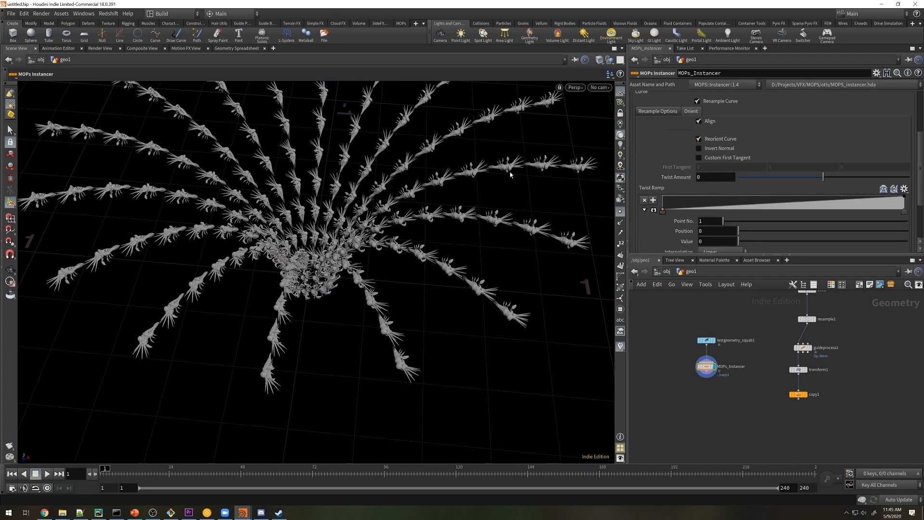
drag(823, 177, 807, 181)
double_click(702, 177)
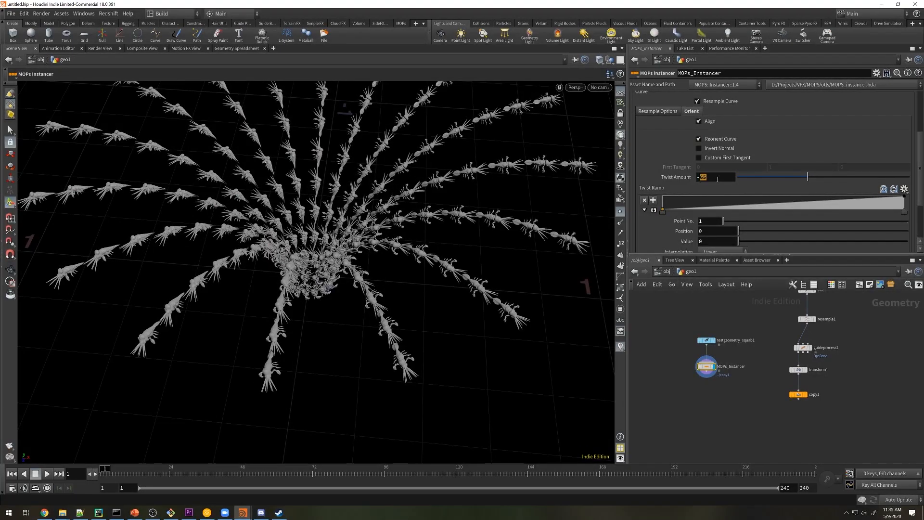
text(-90)
key(Return)
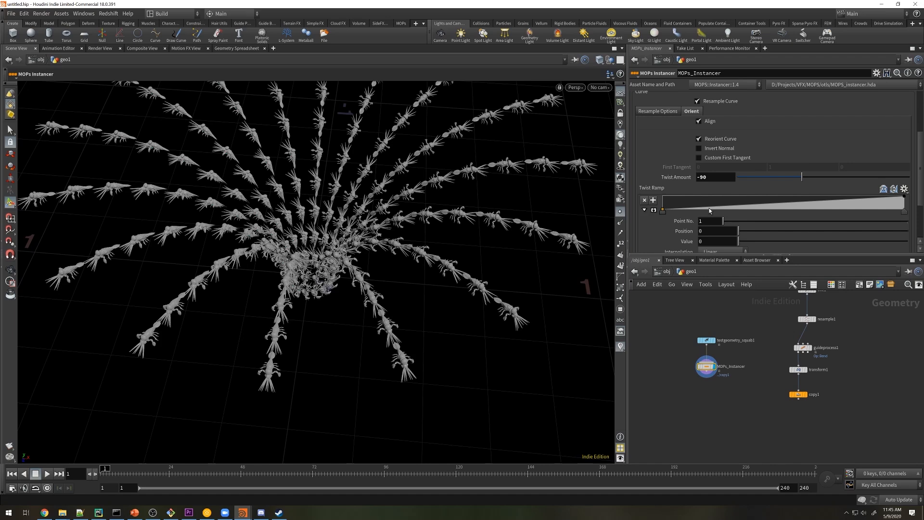
Turn off Reorient Curve in the instancer's orientation options, leaving the twist ramp as it was.
click(783, 203)
key(ctrl+z)
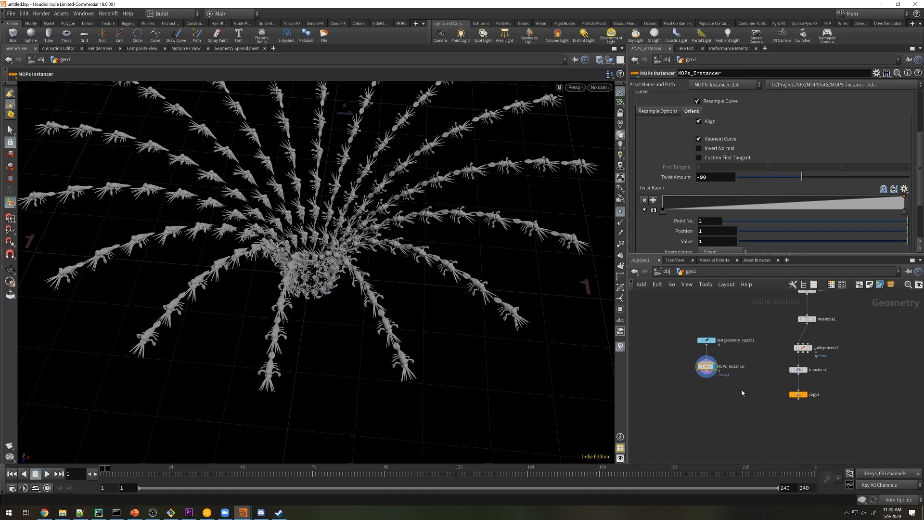
click(720, 139)
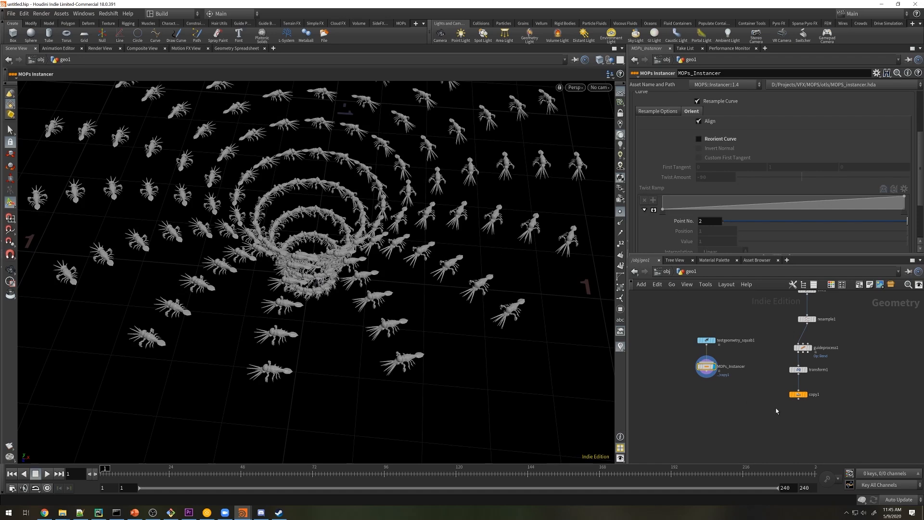
Add a MOPs Orient Curve node below copy1, connected to it and displayed.
key(Tab)
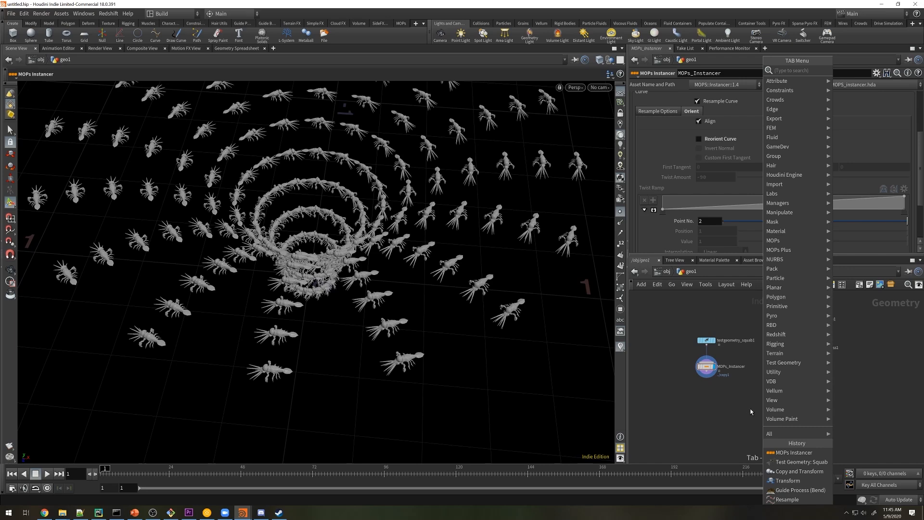
text(or)
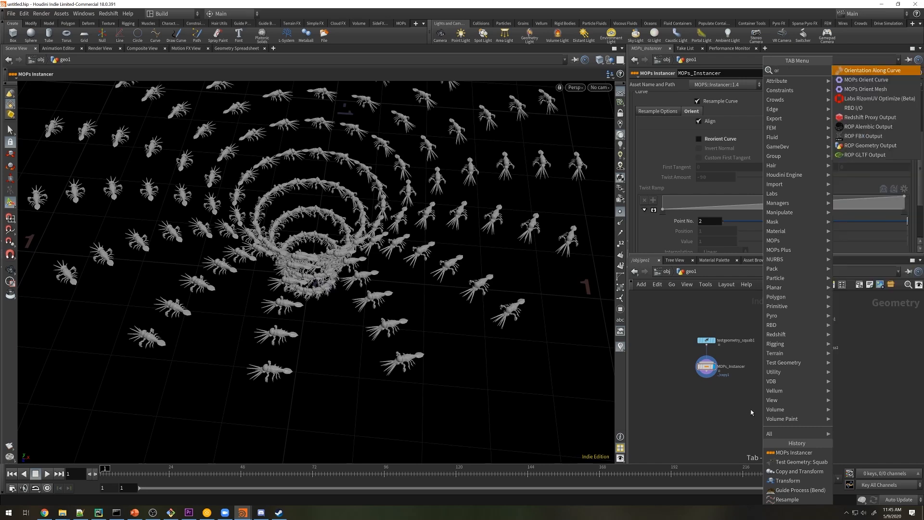
click(867, 81)
click(785, 414)
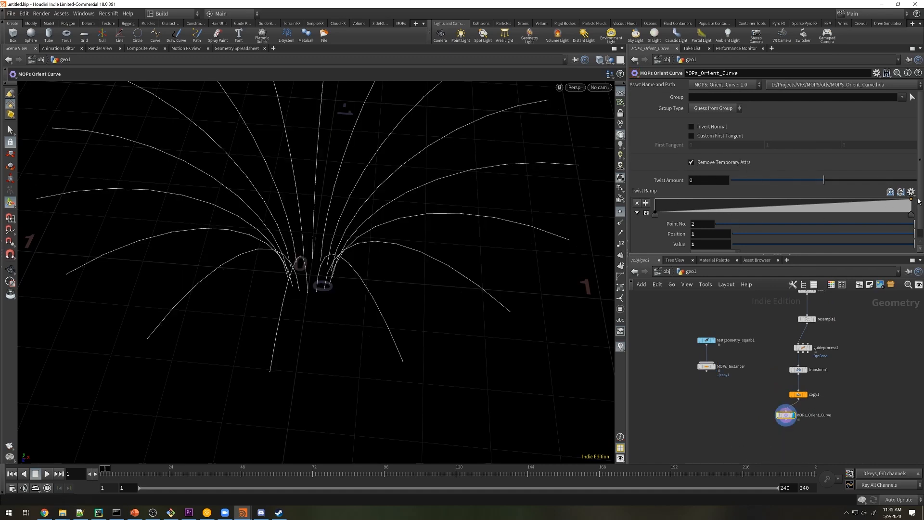
scroll(918, 201, down, 1)
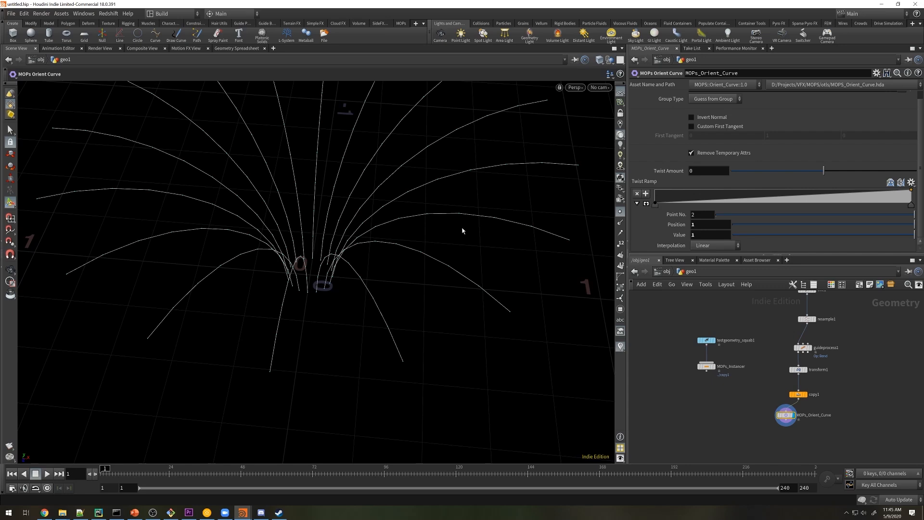
Add a MOPs Visualize Frame node below MOPs_Orient_Curve, wired to it and displayed.
scroll(767, 399, down, 2)
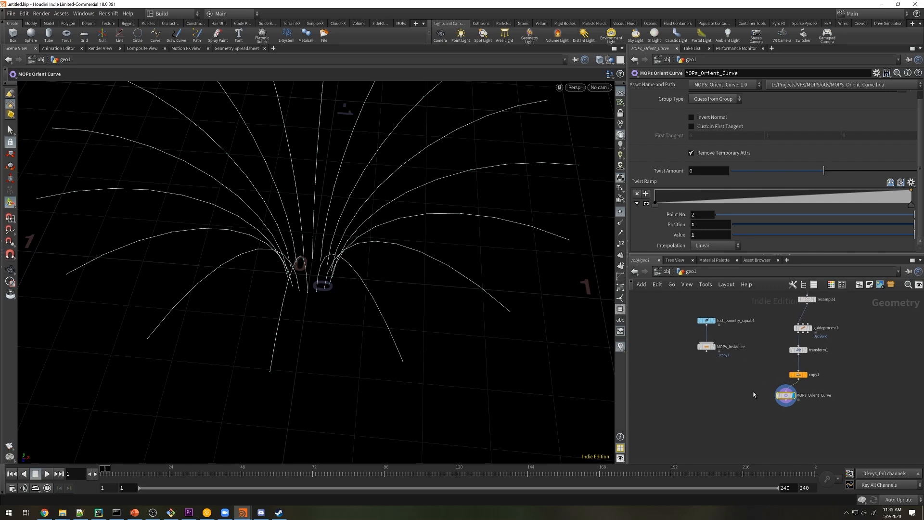
key(Tab)
text(mop)
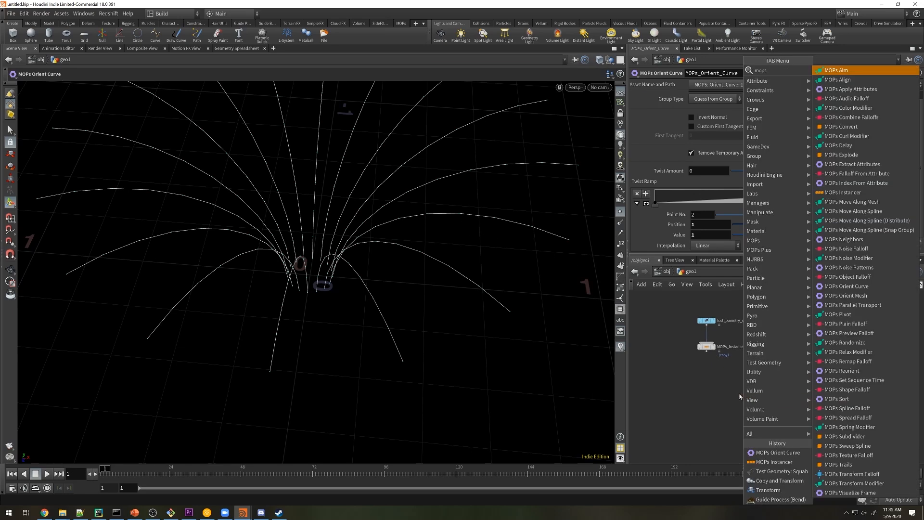
text(svi)
click(832, 74)
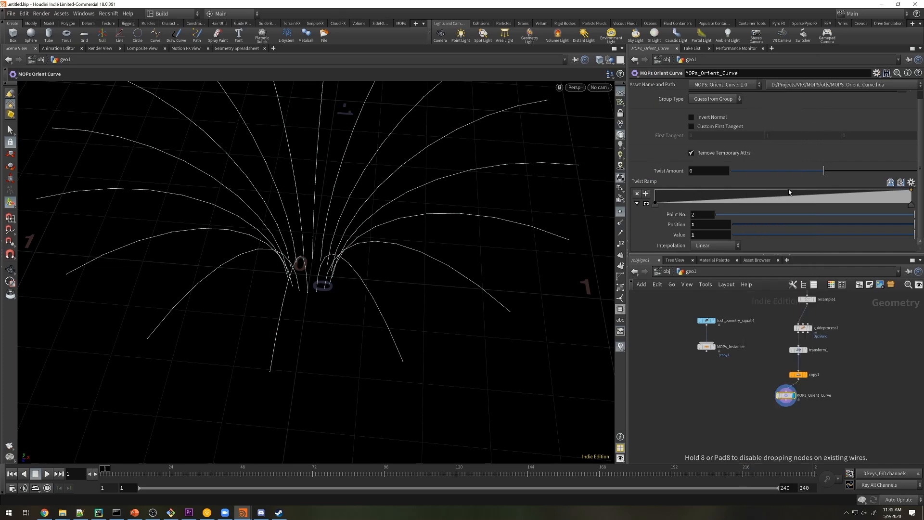
click(806, 414)
drag(791, 404, 807, 410)
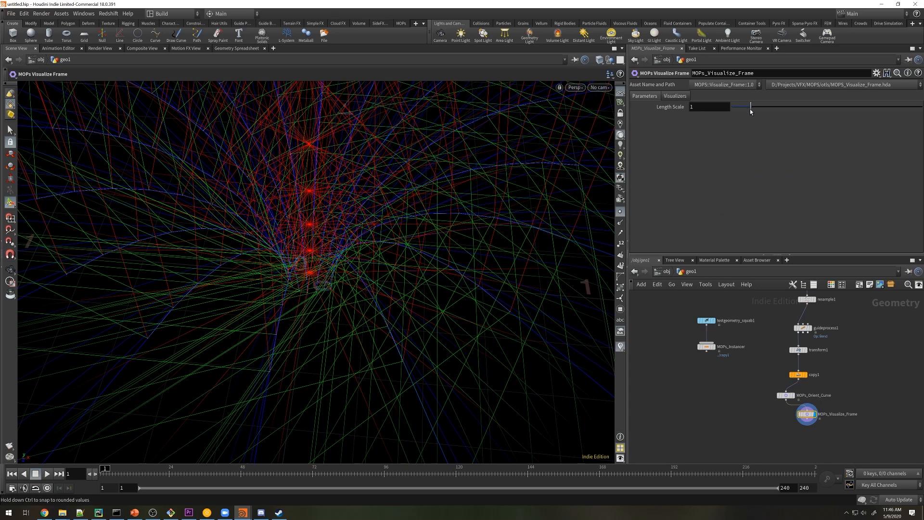
Set the frame visualizer's Length Scale to 0.05 and inspect the orientation axes along the curves.
drag(750, 110, 734, 116)
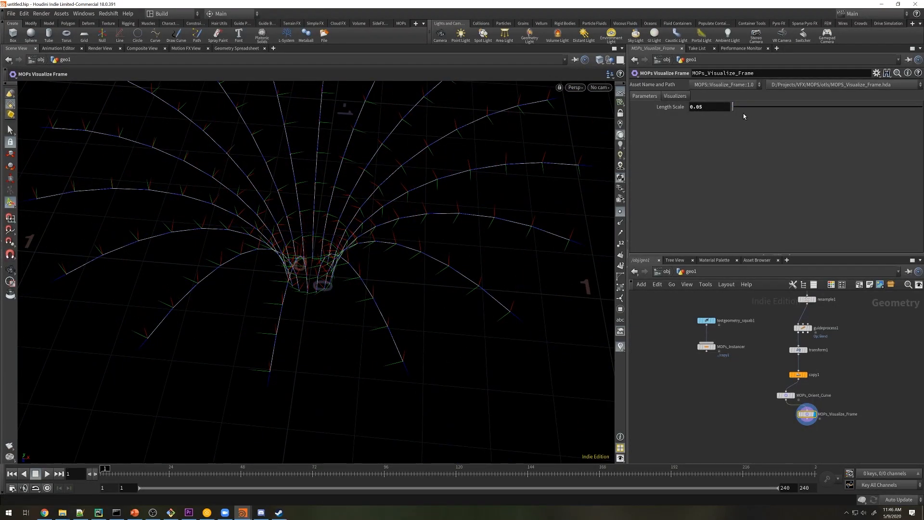
key(Escape)
drag(490, 231, 486, 270)
key(Return)
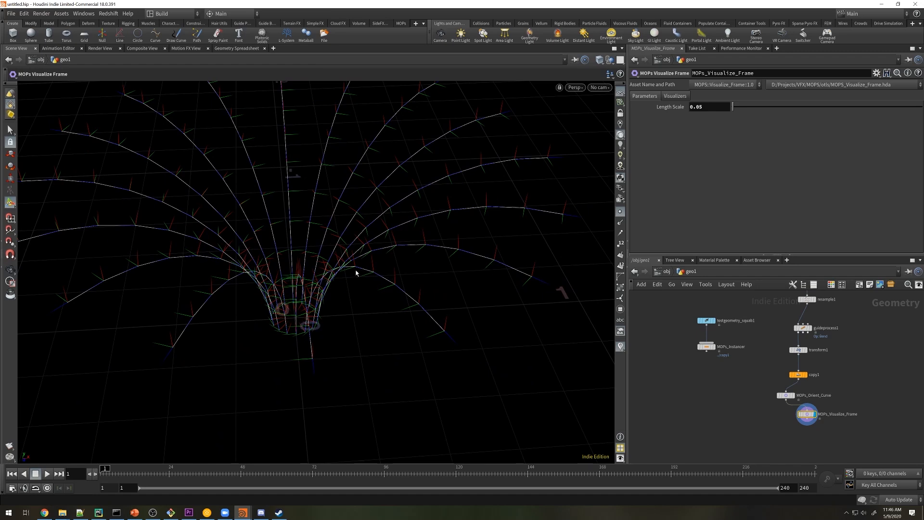
Set the Twist Amount of the MOPs Orient Curve node to -90.
click(786, 393)
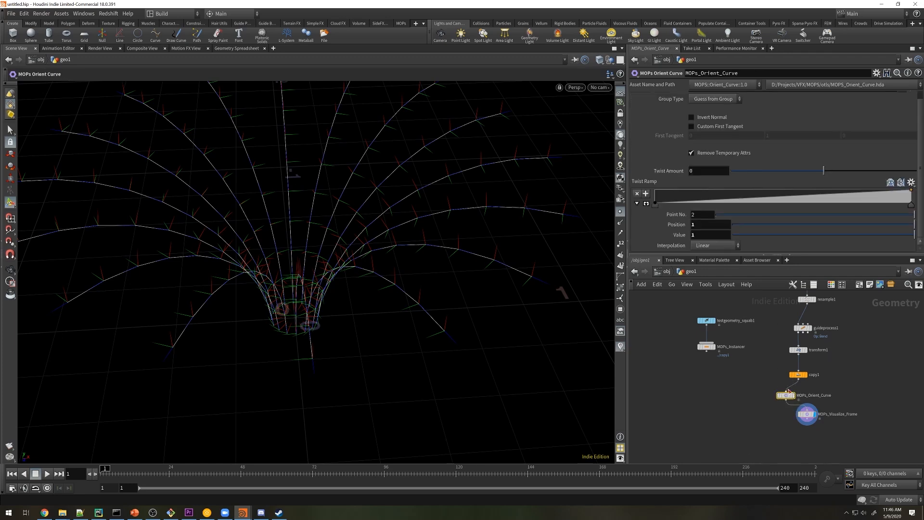
drag(823, 170, 795, 179)
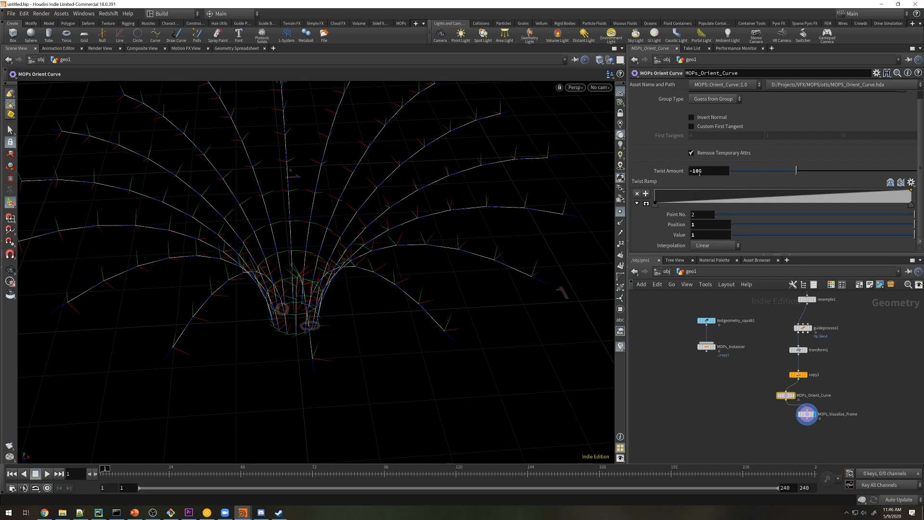
drag(693, 171, 719, 178)
text(90)
key(Return)
Display the MOPs Instancer and set its Template Object to the MOPs_Orient_Curve node.
click(713, 347)
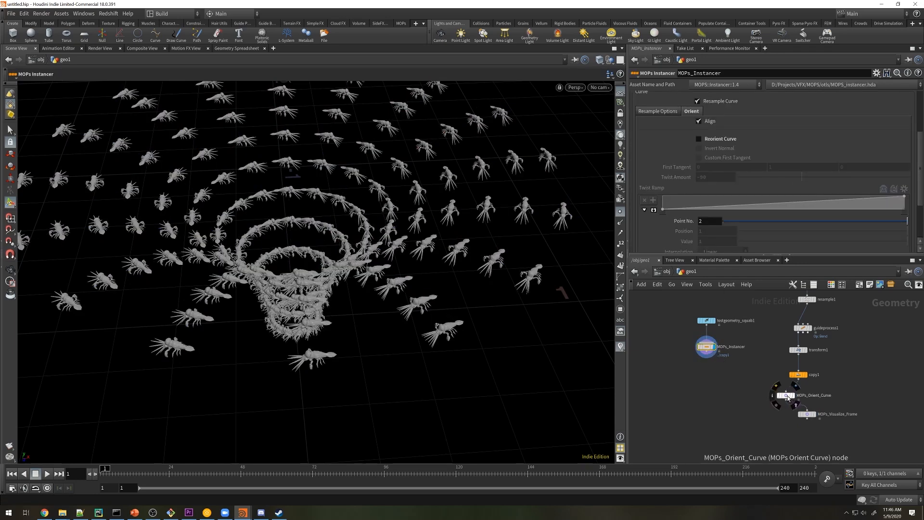
scroll(693, 116, up, 3)
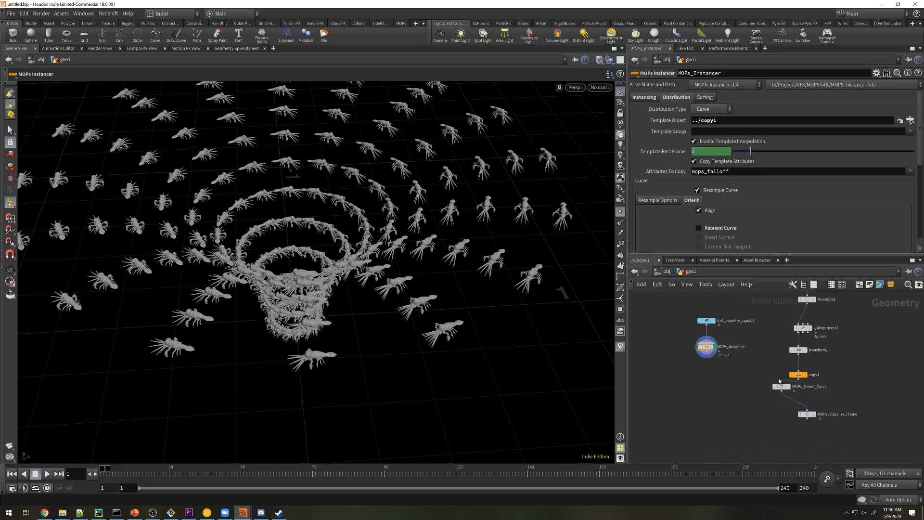
drag(786, 395, 715, 123)
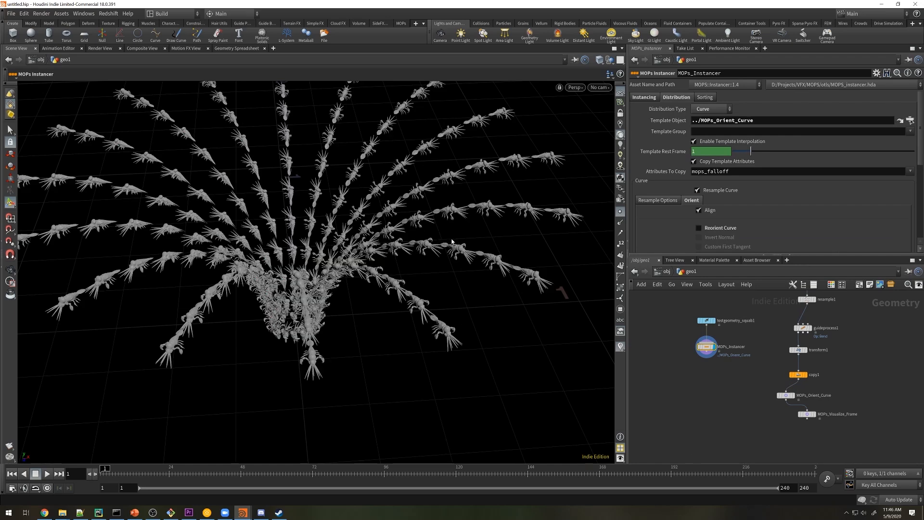
Add a MOPs Move Along Spline node fed by the instancer and the oriented curves, and display its result.
key(Tab)
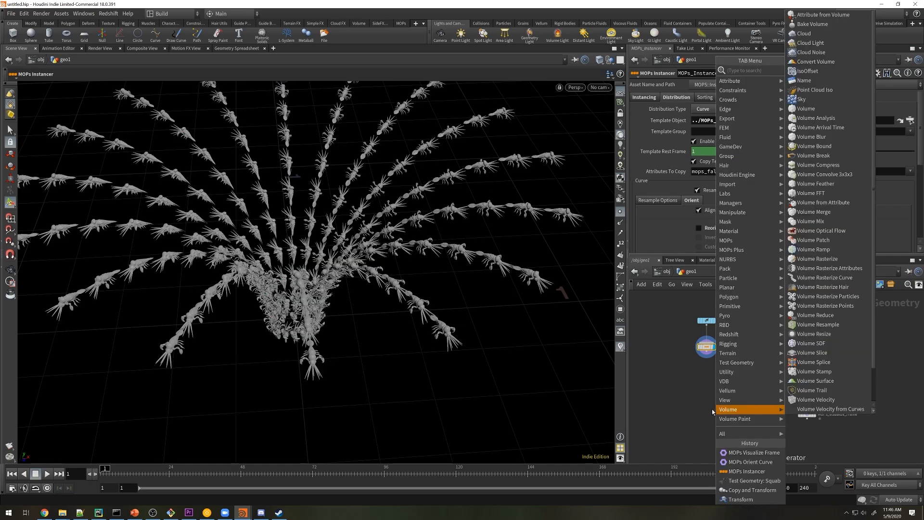
text(mops)
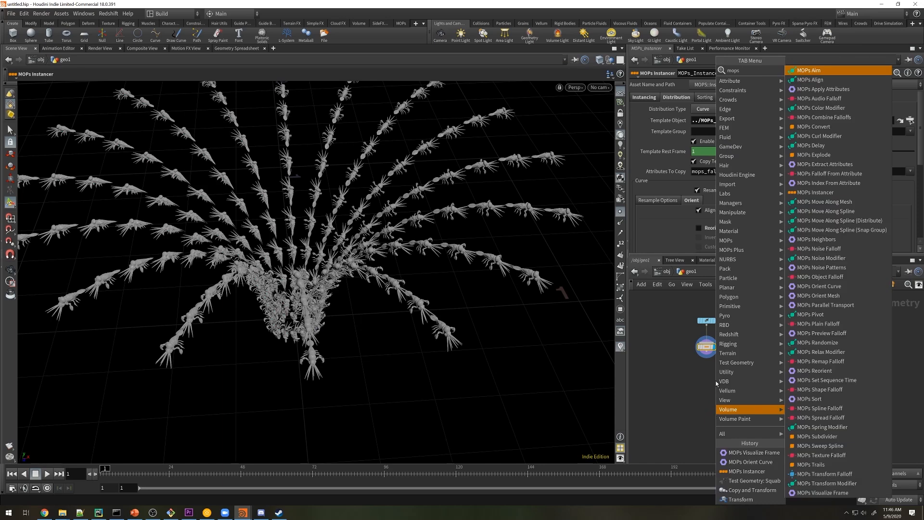
click(844, 212)
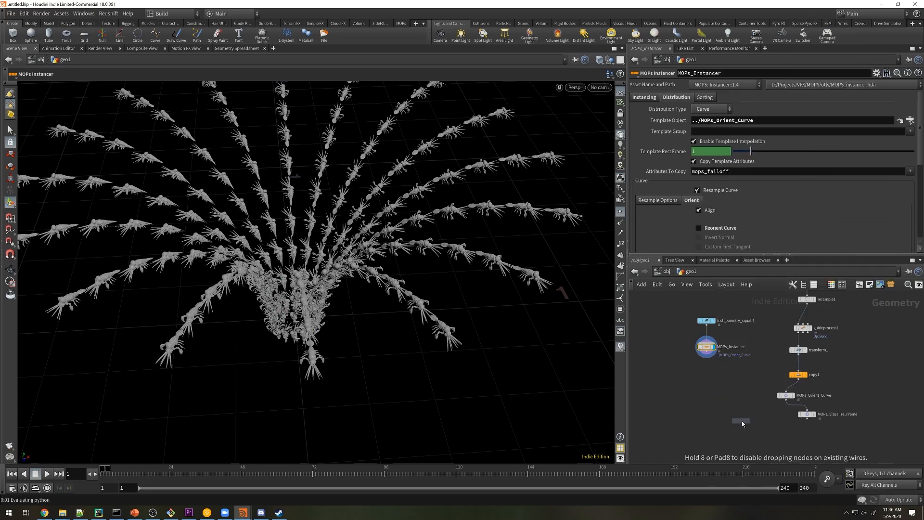
click(742, 422)
drag(727, 415, 778, 400)
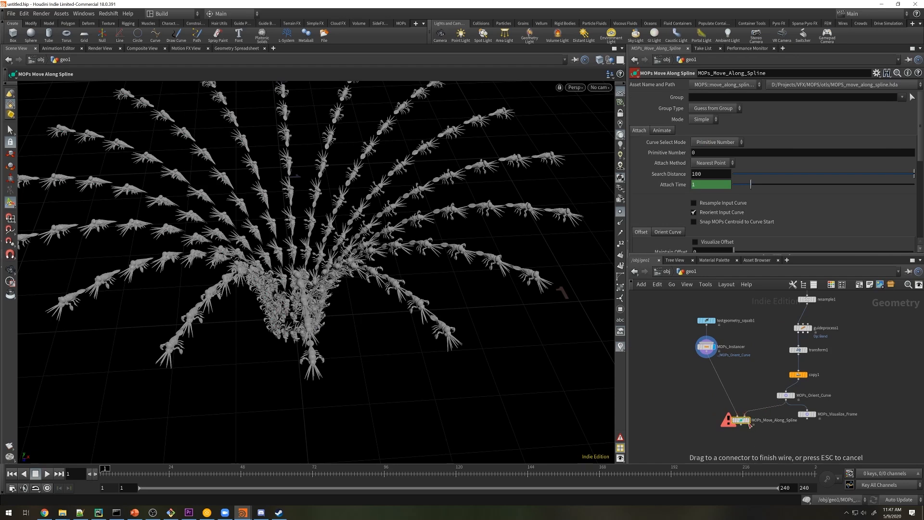
click(748, 421)
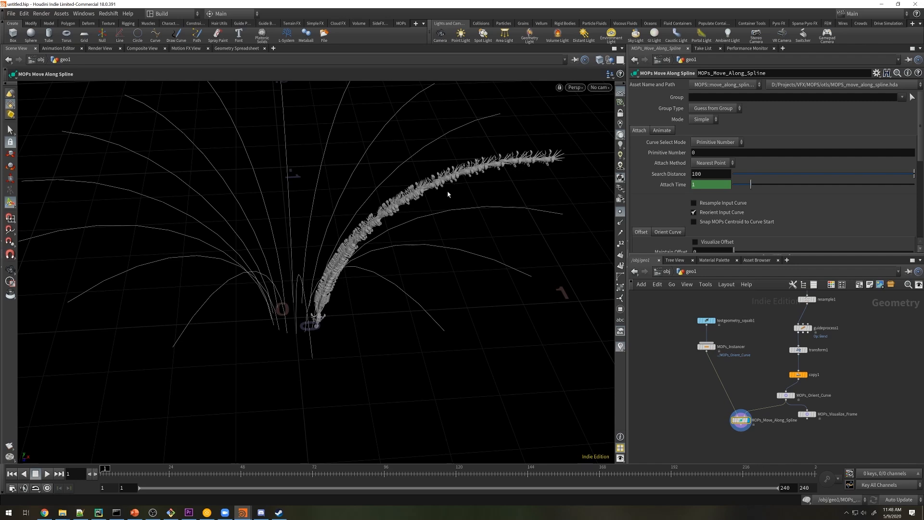
Set Move Along Spline's Curve Select Mode to Use Nearest and disable Reorient Input Curve.
click(704, 143)
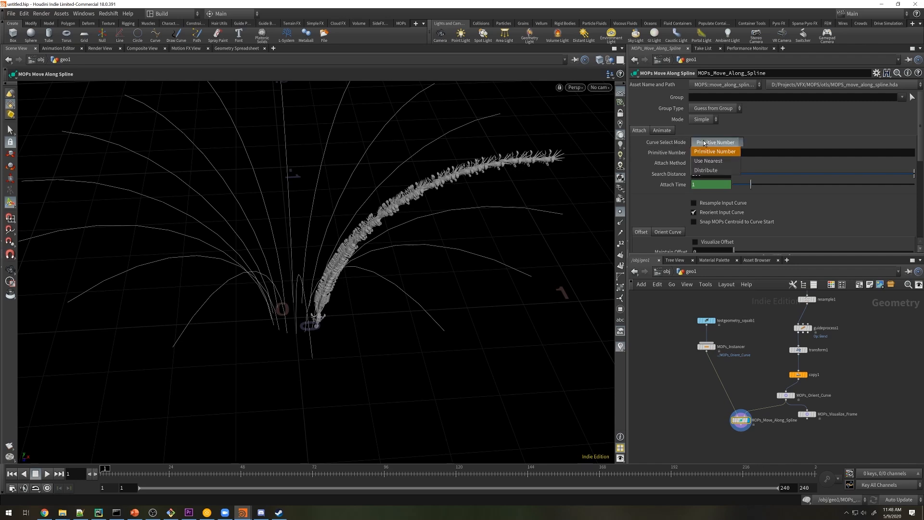
click(707, 161)
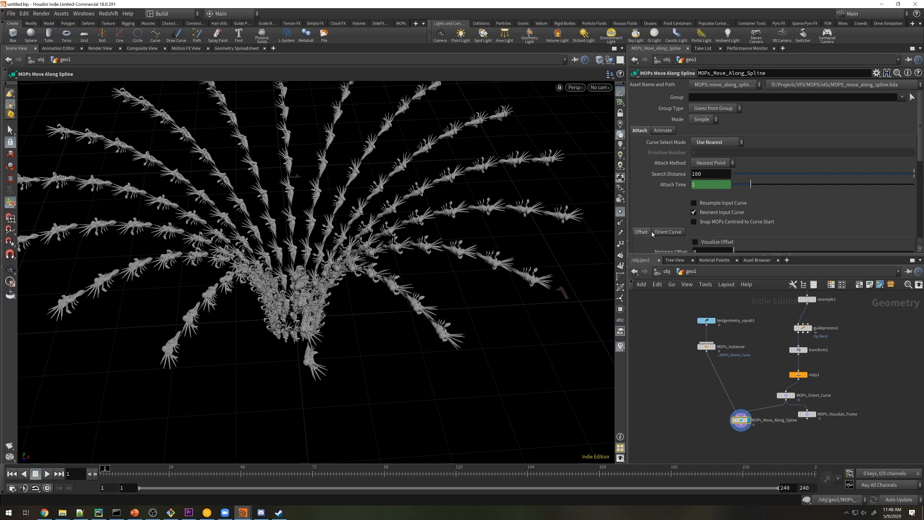
click(706, 215)
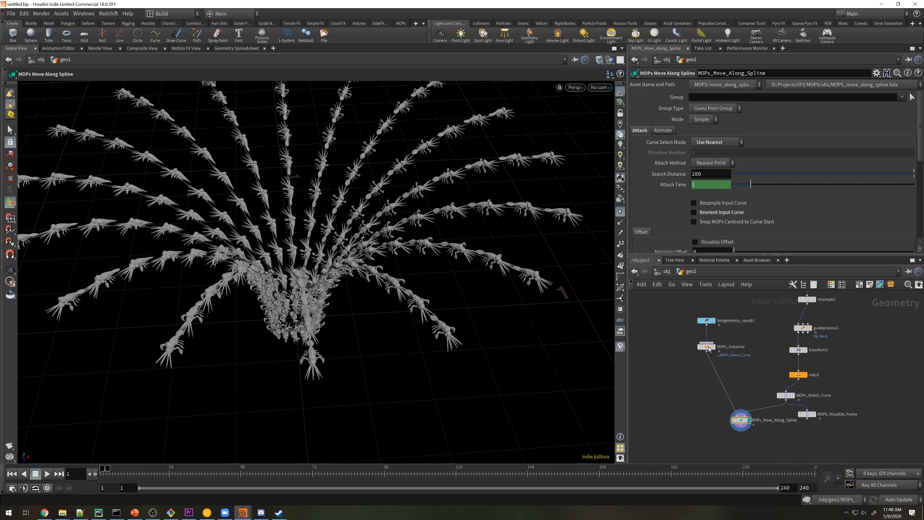
Try moving the squabs along their curves with the Goal value, and return Goal to 0.
click(663, 130)
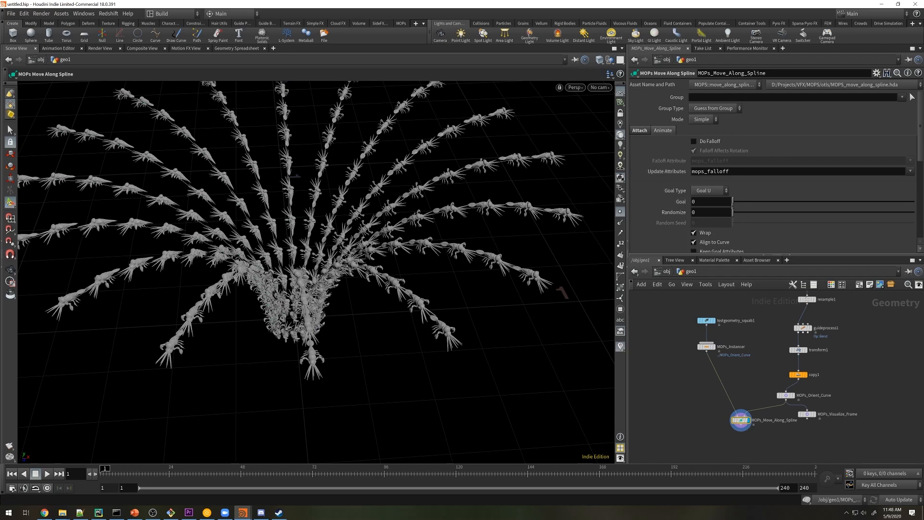
drag(732, 201, 744, 216)
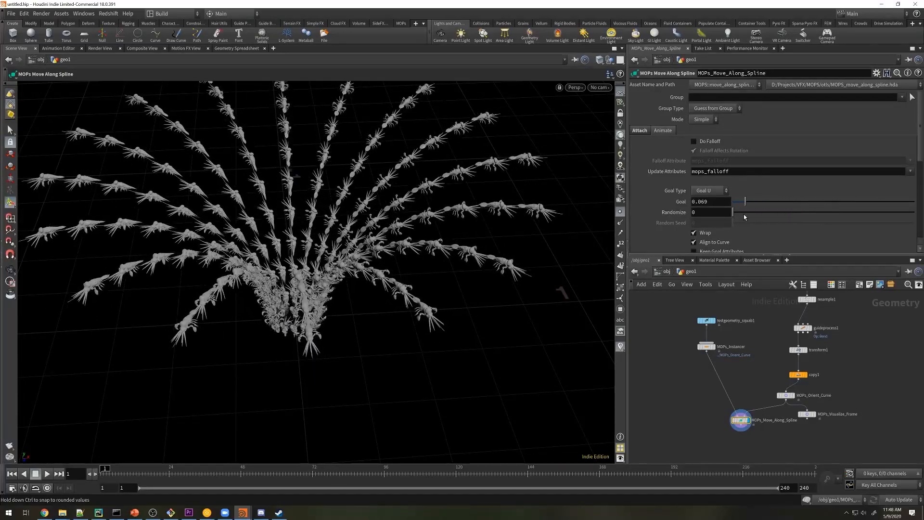
drag(814, 217, 727, 225)
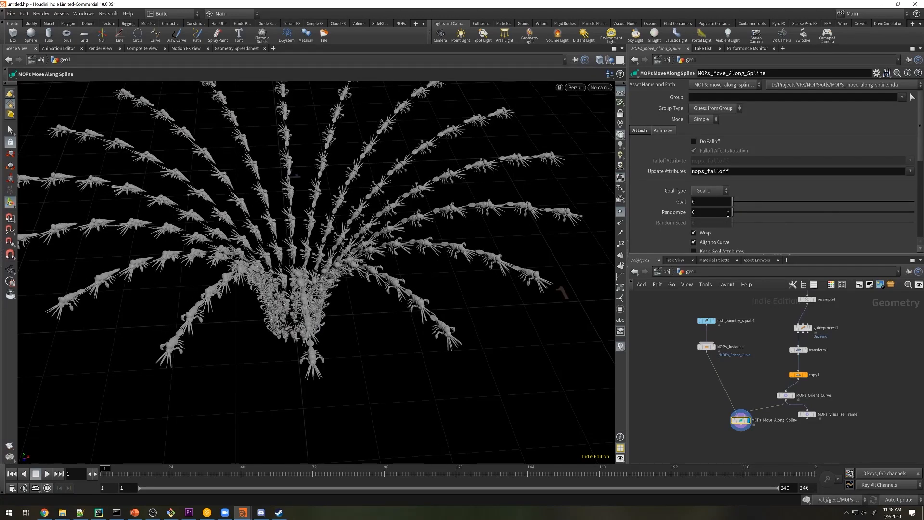
Insert a MOPs Randomize node between the MOPs Instancer and MOPs Move Along Spline.
key(Tab)
text(mo)
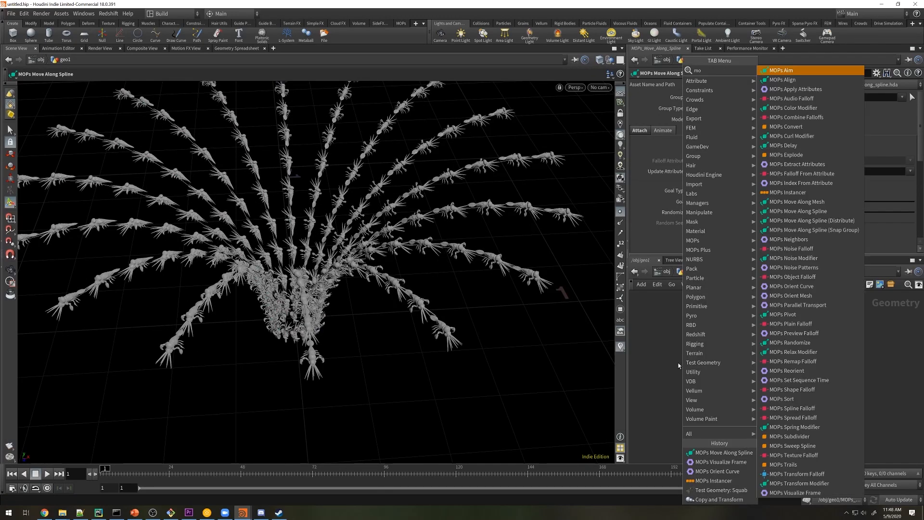
text(ps ran)
key(Return)
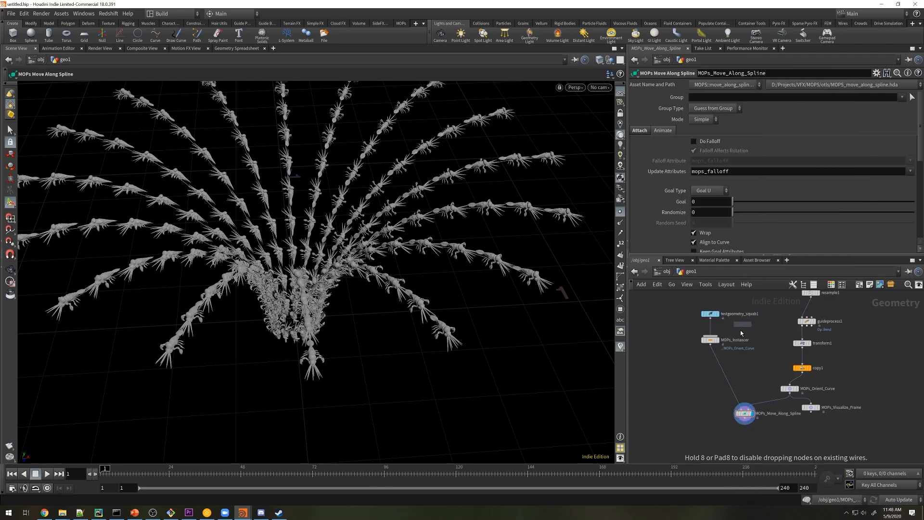
click(719, 367)
Enable Randomize Position with Translate Minimum -0.1 and Translate Maximum 0.1 on all three axes.
click(710, 164)
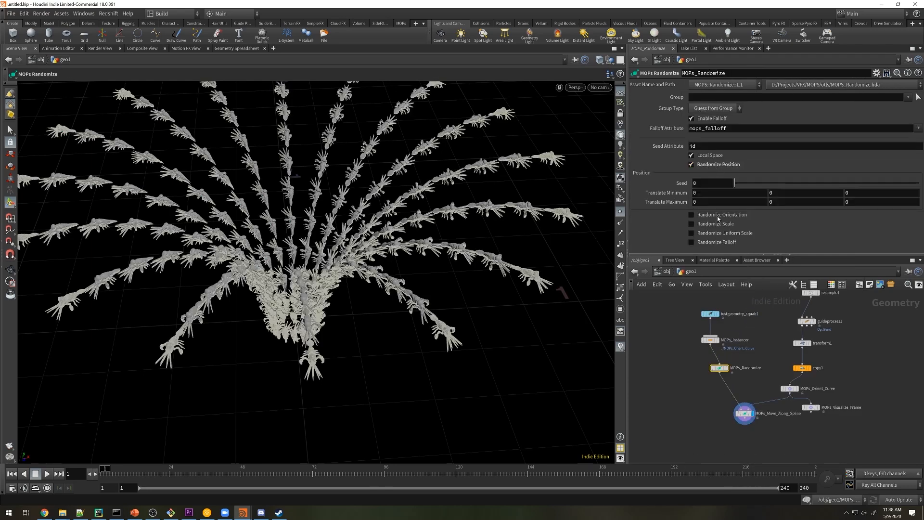
mouse_move(667, 193)
middle_down()
mouse_move(655, 194)
mouse_move(675, 202)
middle_up()
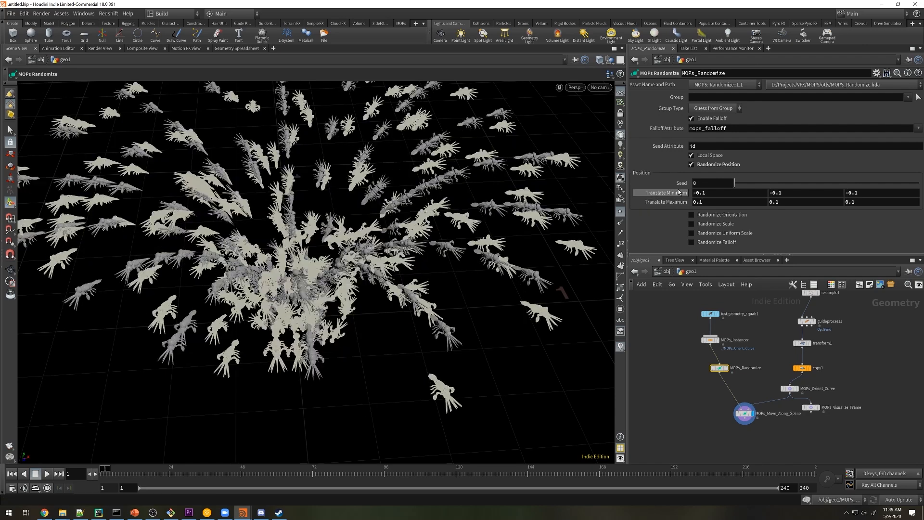
click(683, 362)
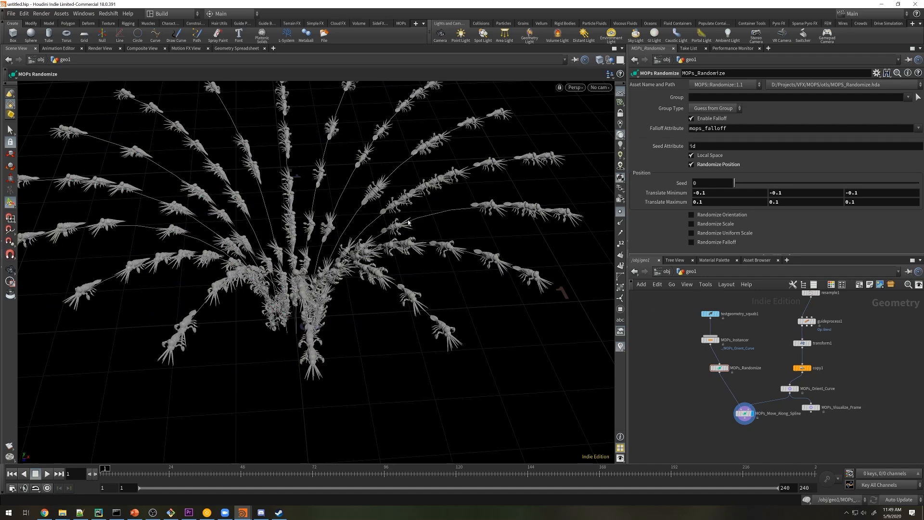
Compare the viewport output of the MOPs Randomize node with that of the MOPs Move Along Spline node.
click(726, 368)
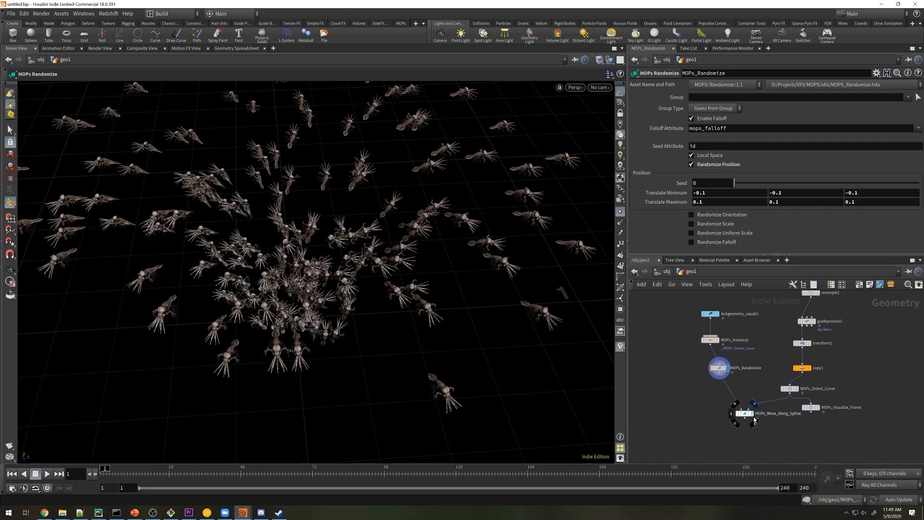
click(751, 412)
click(744, 413)
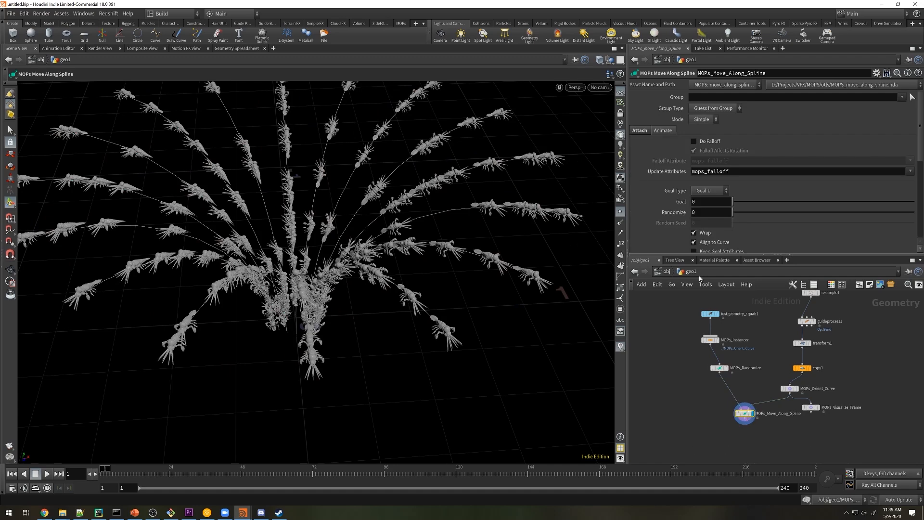
Set Maintain Offset to 1 on the Move Along Spline node and turn on Visualize Offset.
scroll(885, 144, down, 1)
click(641, 129)
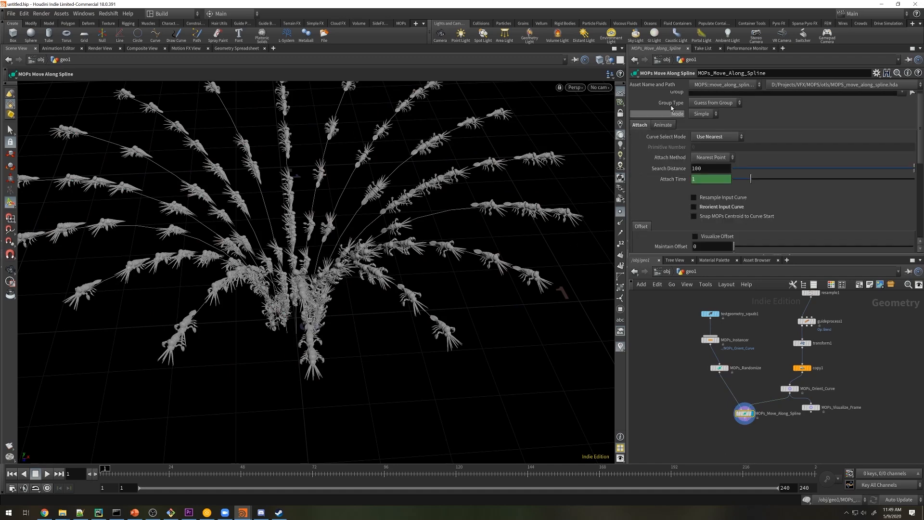
scroll(920, 146, down, 2)
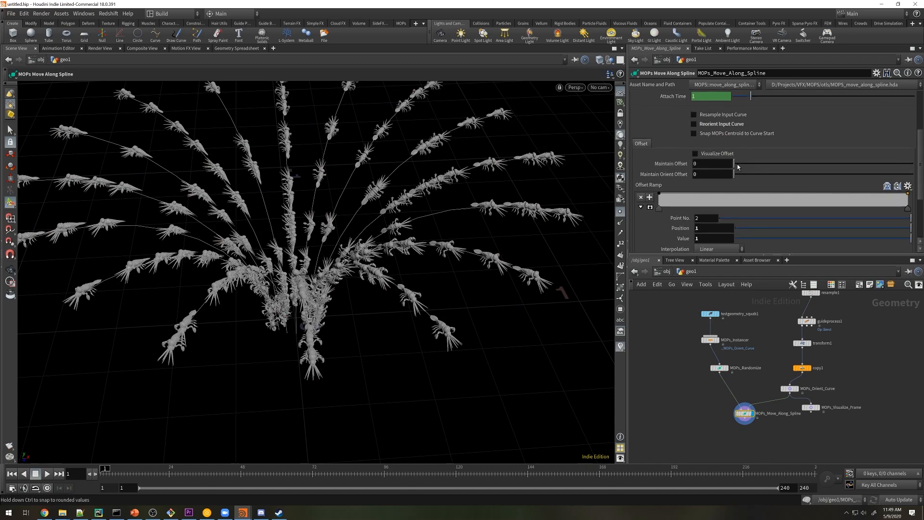
drag(734, 164, 914, 182)
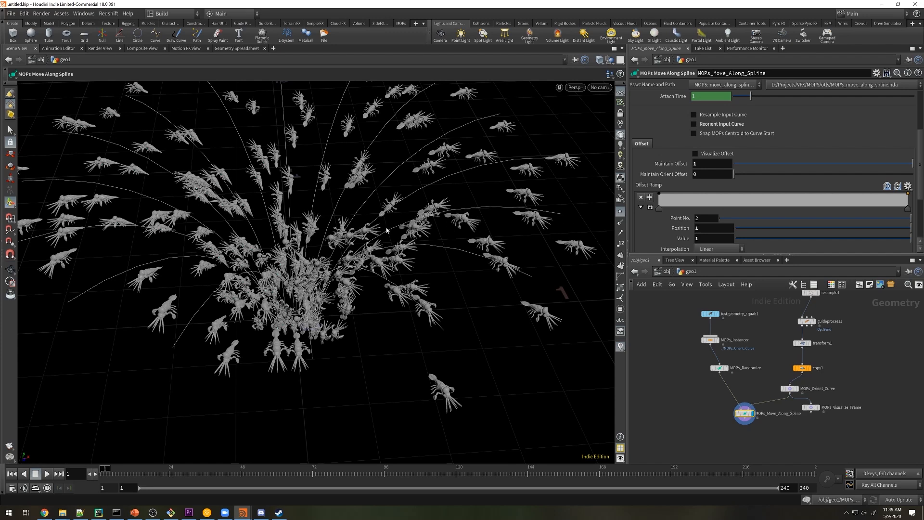
scroll(919, 143, down, 1)
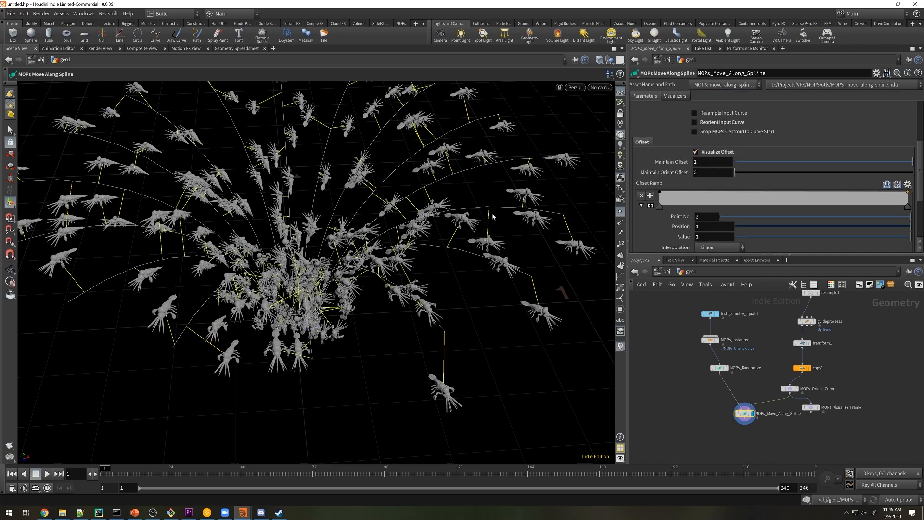
scroll(901, 176, up, 3)
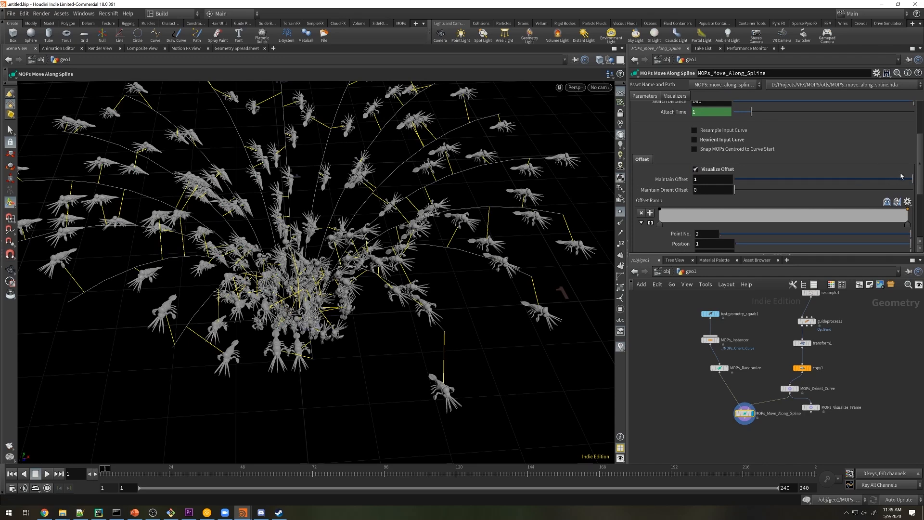
drag(901, 176, 905, 179)
Animate the offset squabs along their splines by changing the Move Along Spline Goal to about 0.322.
scroll(906, 150, up, 5)
click(666, 128)
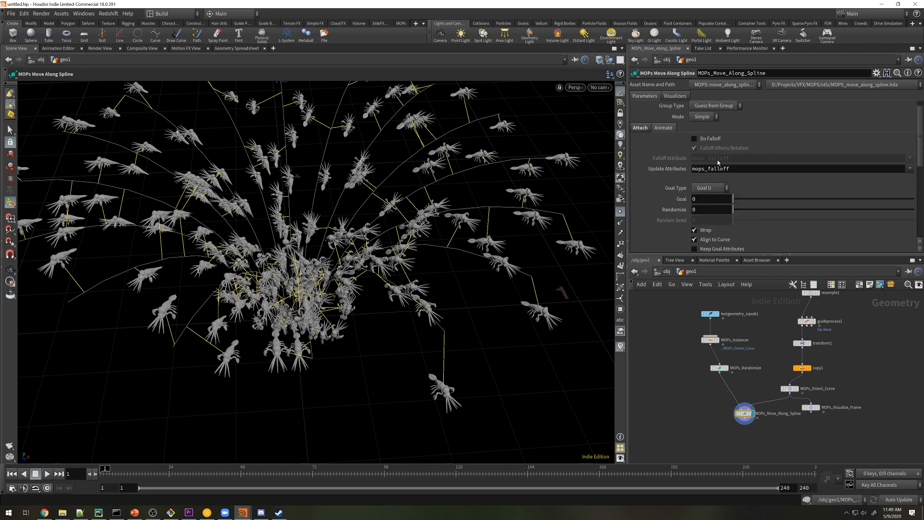
drag(733, 198, 831, 207)
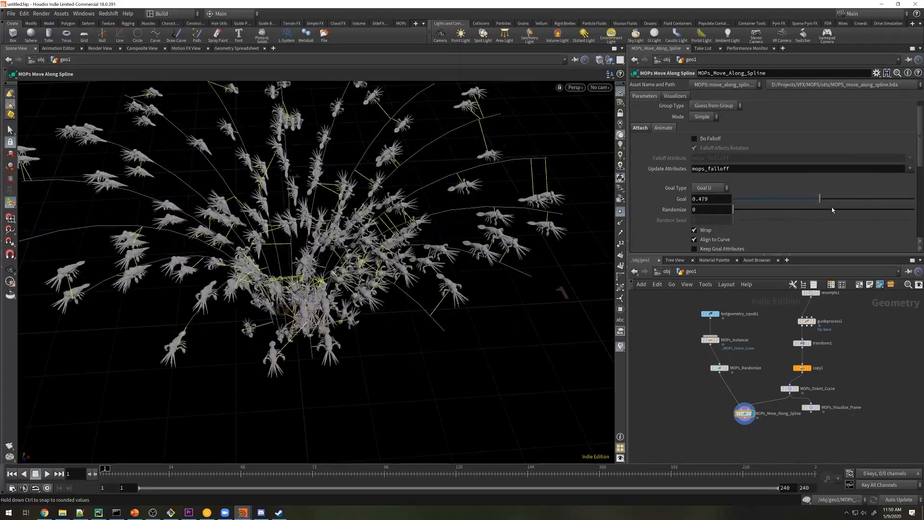
Try a stronger negative Twist Amount on the MOPs Orient Curve node, and undo the change.
click(789, 389)
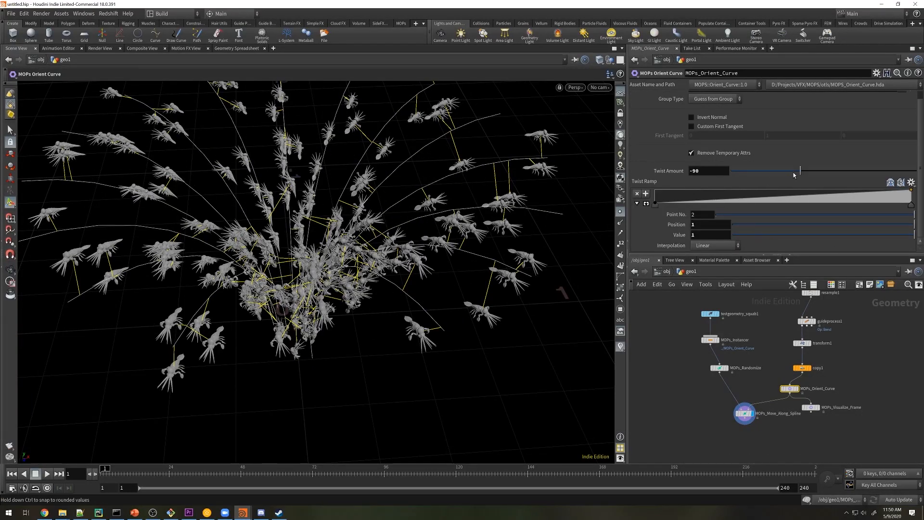
drag(799, 171, 783, 187)
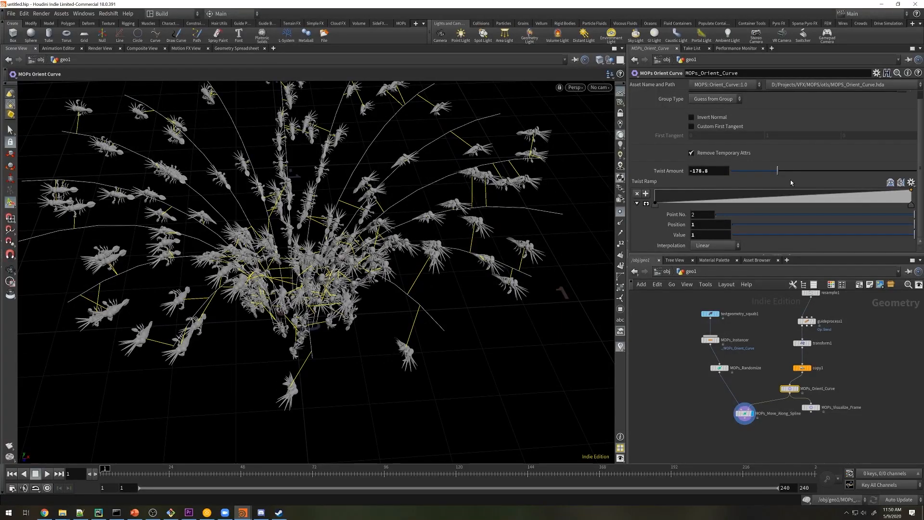
key(ctrl+z)
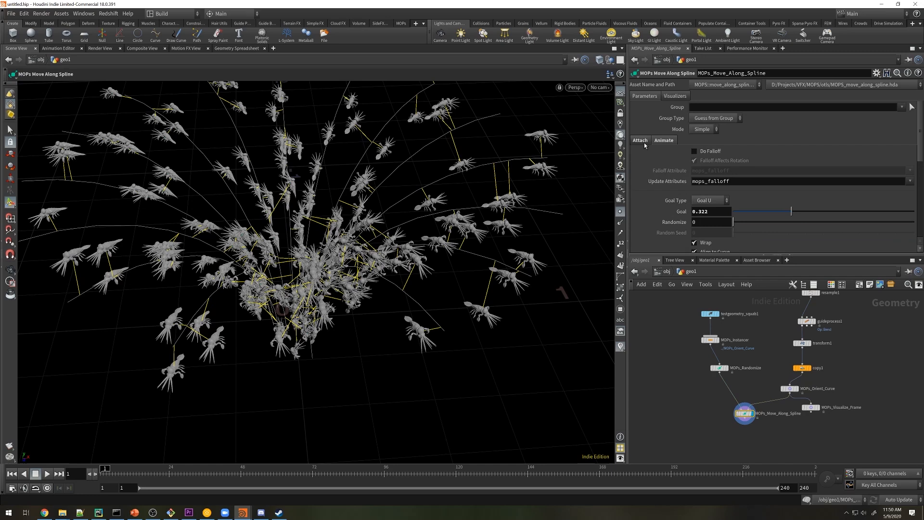
Turn off Visualize Offset in the Move Along Spline node's attach settings.
click(643, 140)
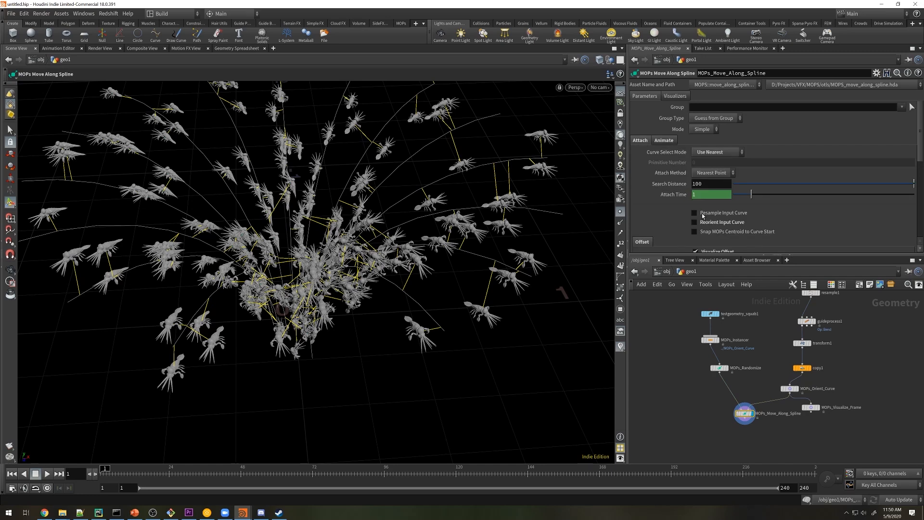
click(712, 252)
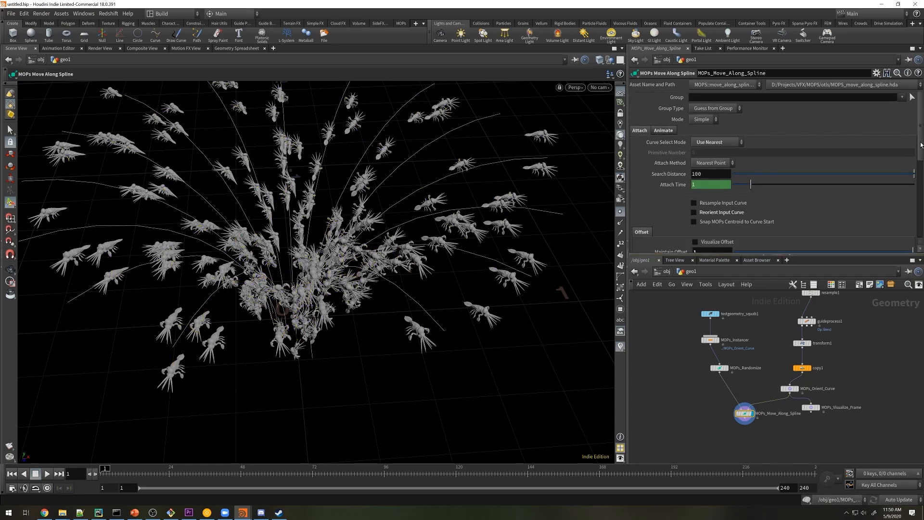
Reshape the Move Along Spline Offset Ramp by moving its first point to position about 0.191 with value 0.
drag(918, 152, 917, 189)
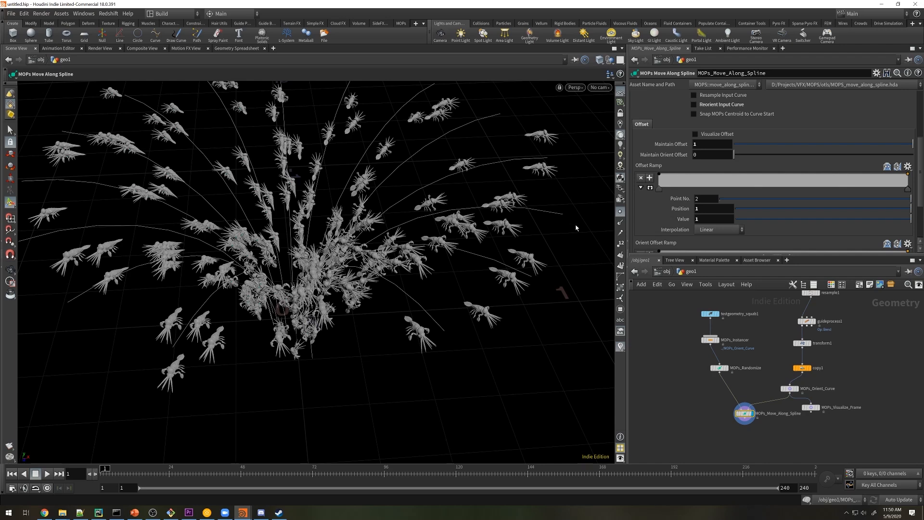
drag(660, 178, 709, 195)
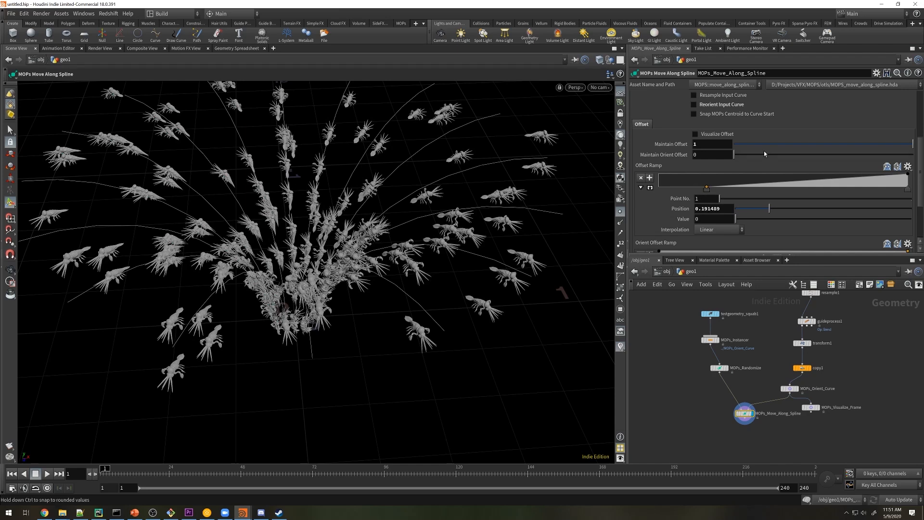
Animate the squabs along their splines by changing the Move Along Spline Goal to 0.44, and inspect them from several angles.
scroll(715, 116, up, 3)
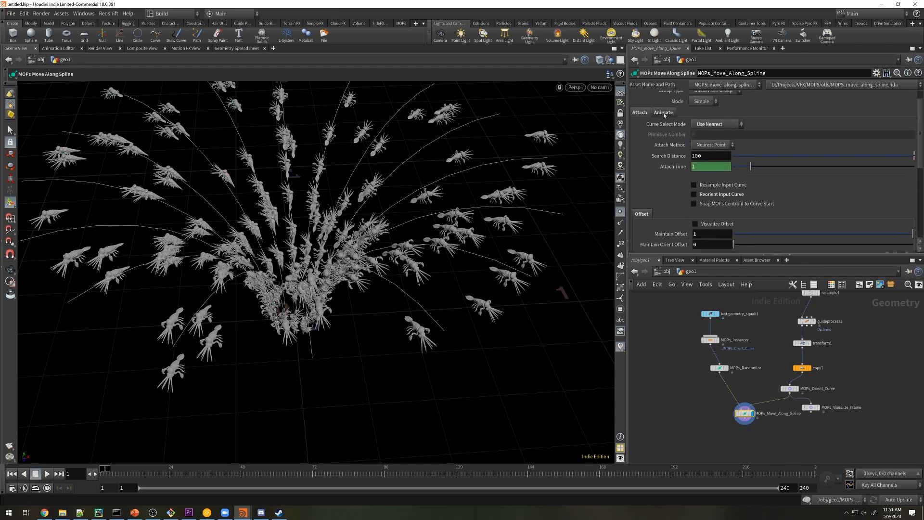
click(664, 113)
drag(754, 185, 780, 183)
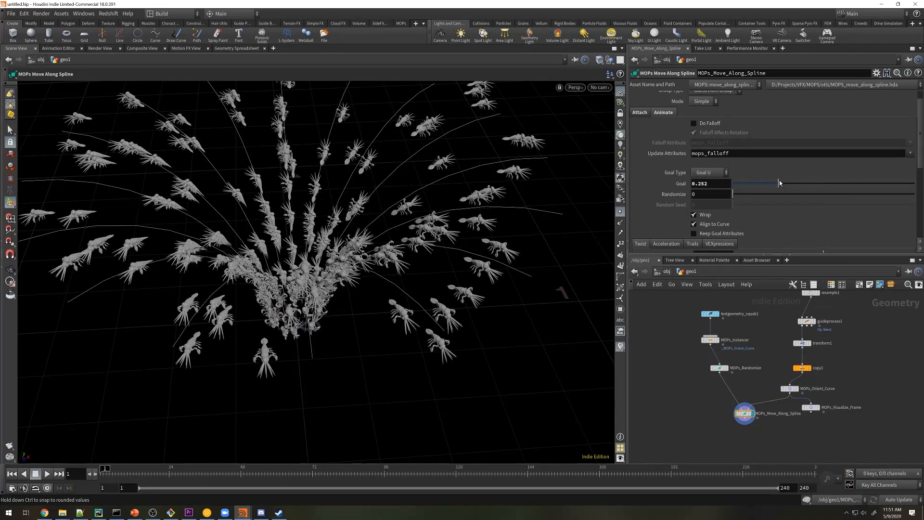
alt+drag(361, 178, 367, 156)
alt+right_drag(366, 157, 337, 182)
drag(778, 183, 749, 192)
drag(780, 185, 812, 194)
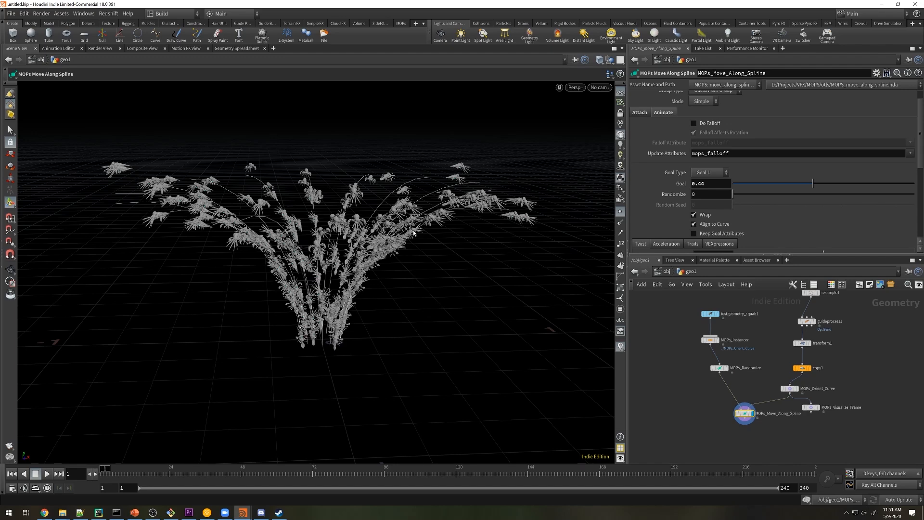
key(Escape)
drag(528, 220, 493, 237)
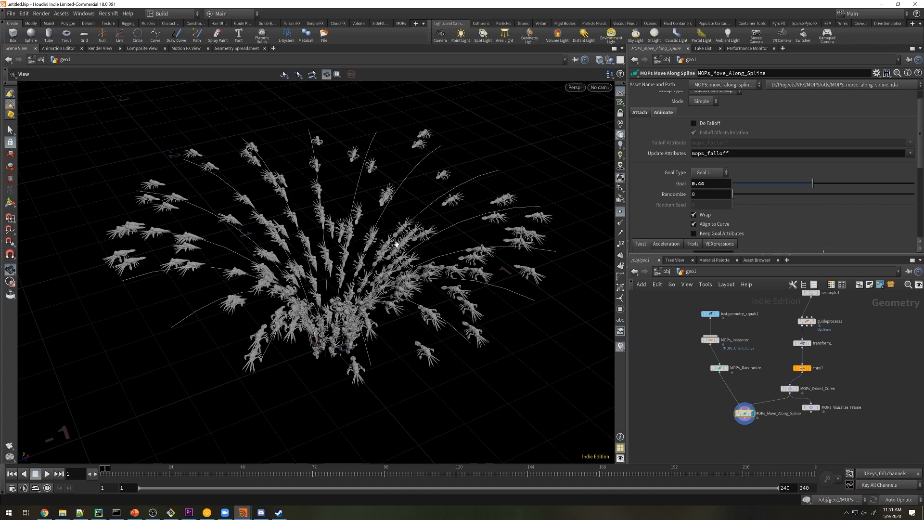
key(Return)
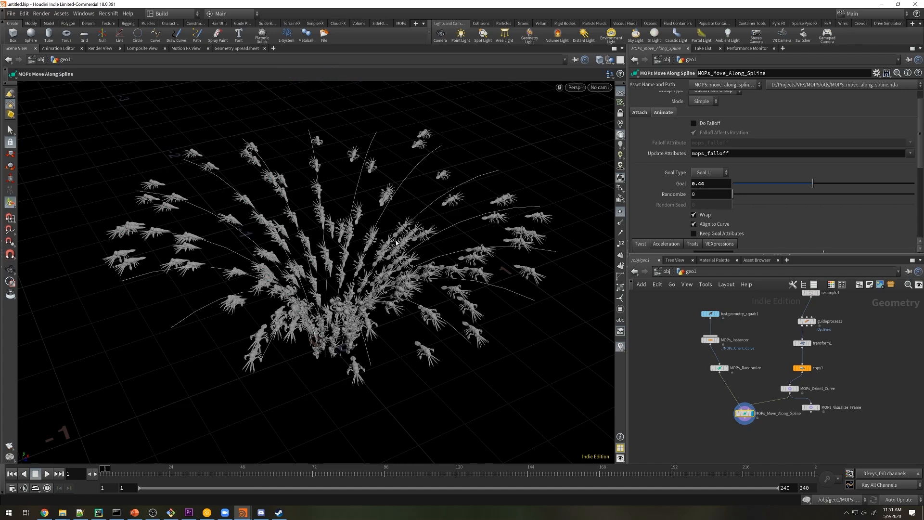
Enable Keep Goal Attributes on the Move Along Spline node and append a MOPs Remap Falloff node below it.
click(707, 234)
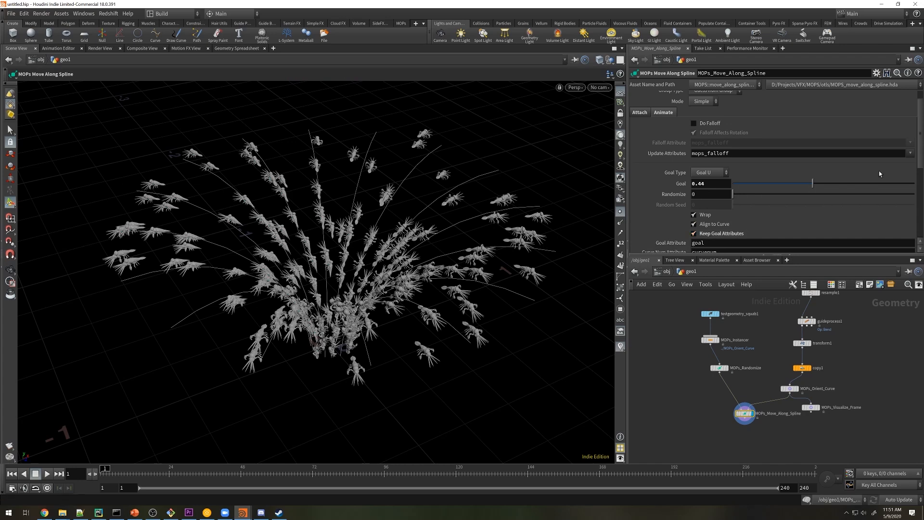
scroll(920, 154, down, 3)
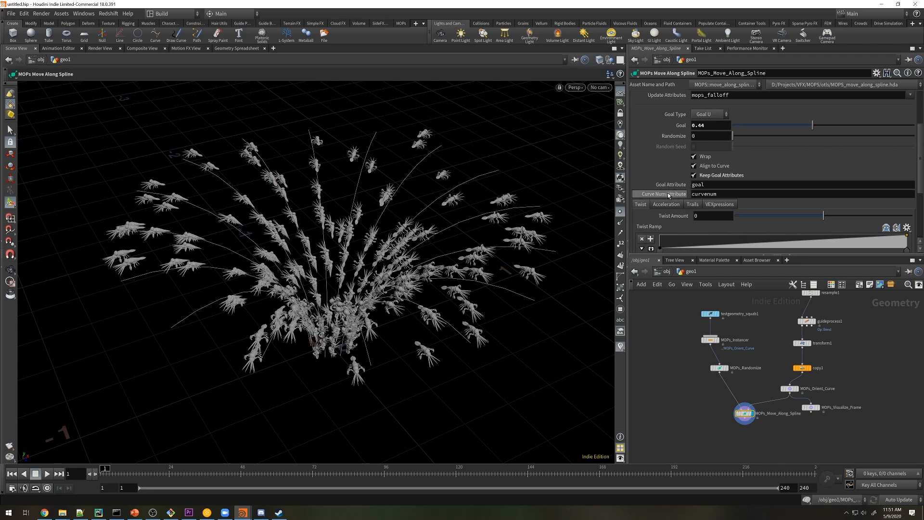
middle_drag(756, 452, 754, 410)
key(Tab)
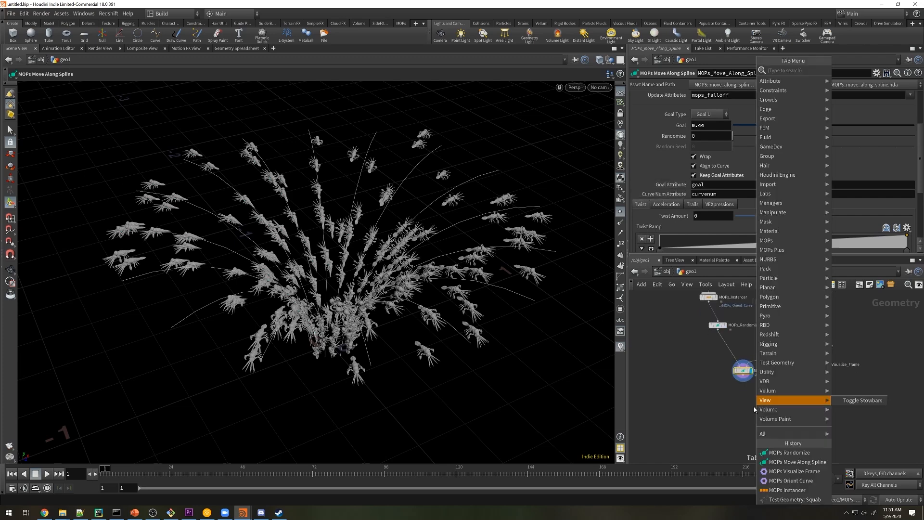
text(remap)
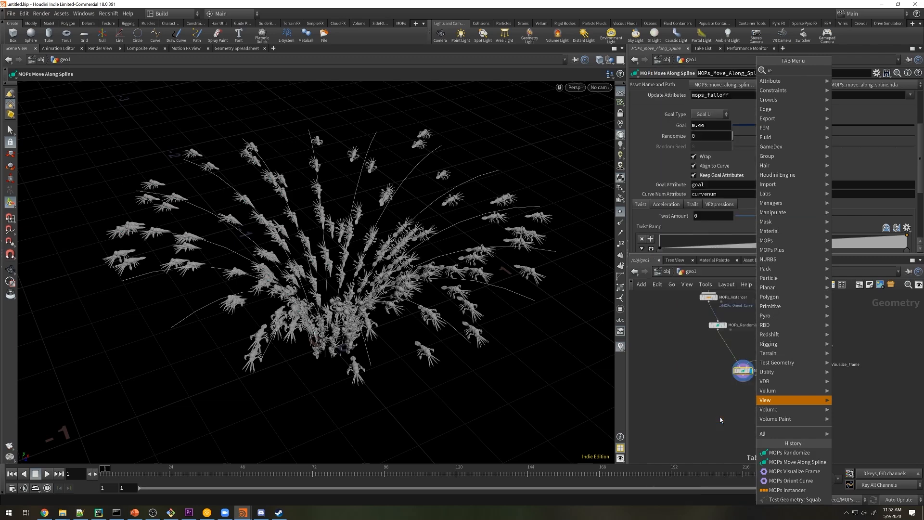
click(706, 90)
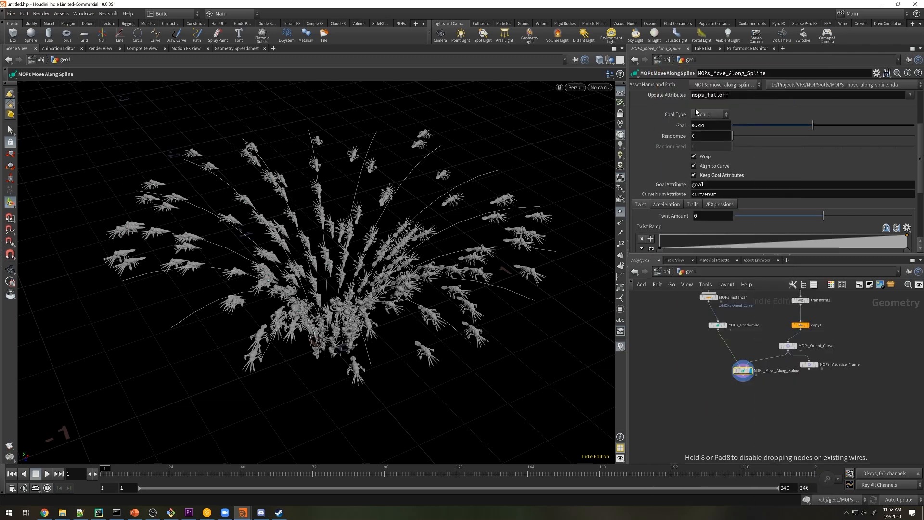
click(742, 393)
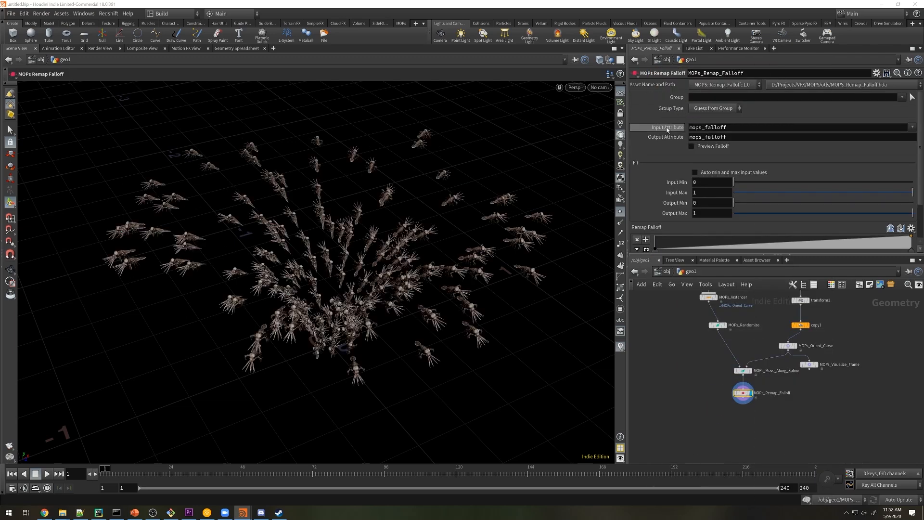
Set the Remap Falloff node's Input Attribute to goal and enable Preview Falloff to inspect the colored squabs.
double_click(731, 126)
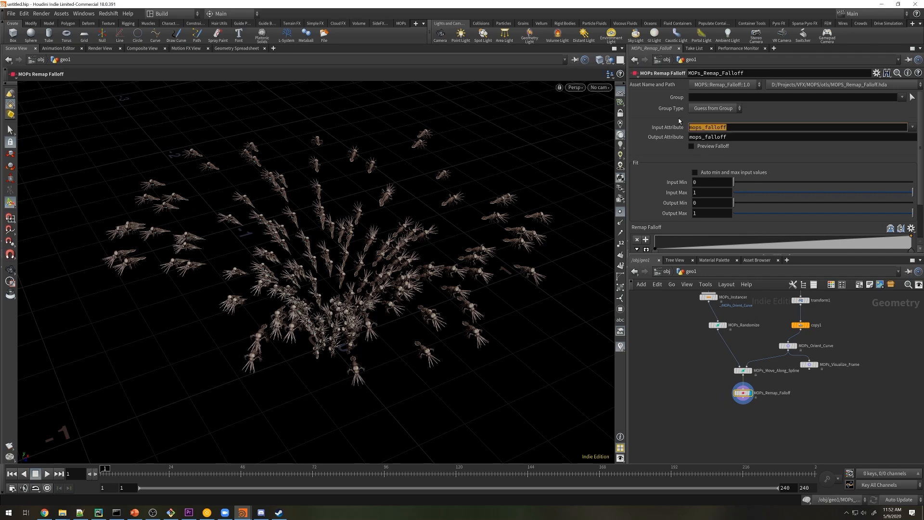
text(goal)
key(Return)
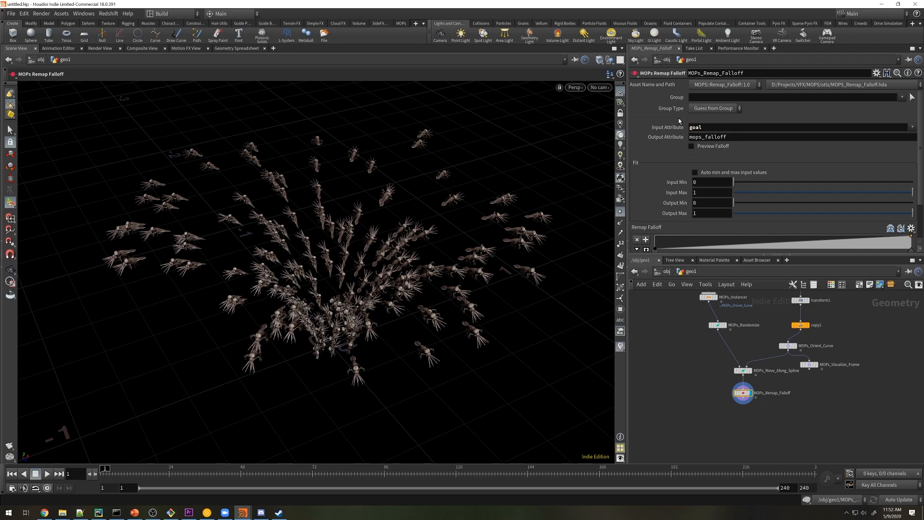
click(701, 148)
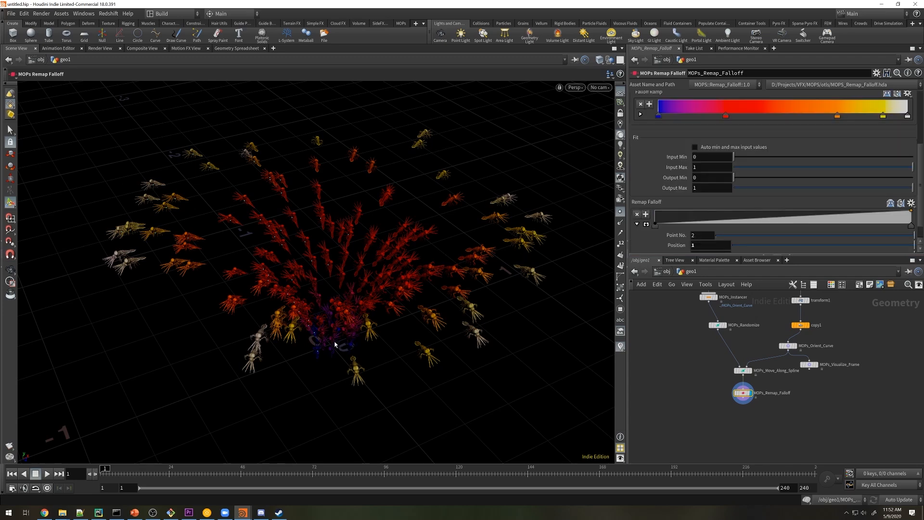
alt+drag(319, 347, 340, 363)
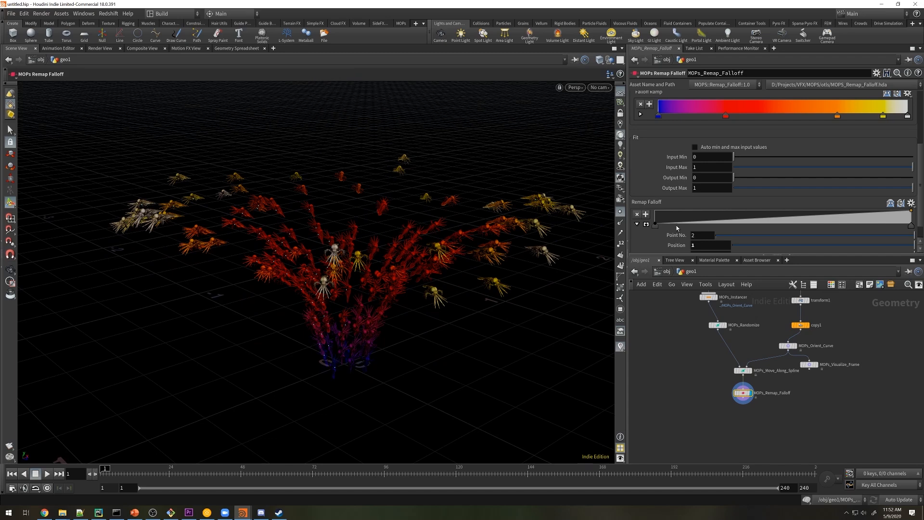
Shape the Remap Falloff ramp into a plateau starting at about 0.146 with both ends sloping down, and set Output Min 1 and Output Max 0.
drag(683, 224, 690, 210)
drag(887, 210, 914, 229)
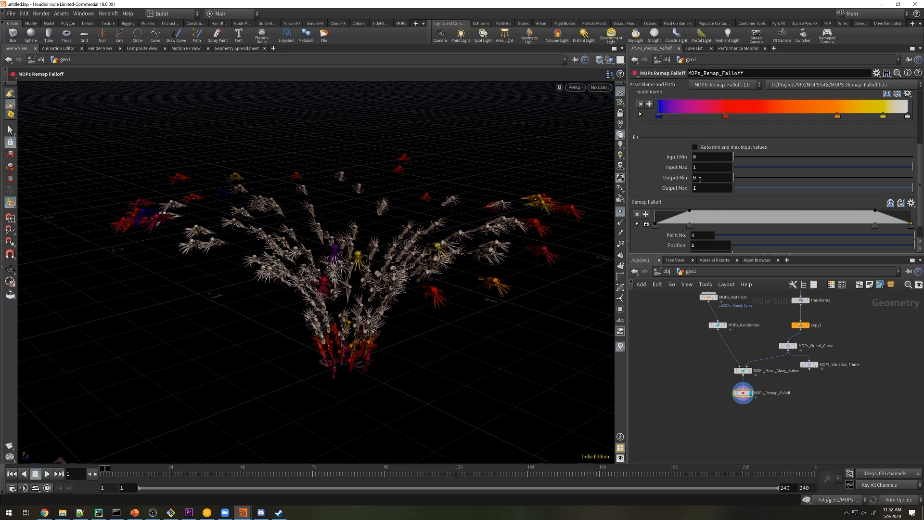
text(1)
key(Tab)
text(0)
key(Return)
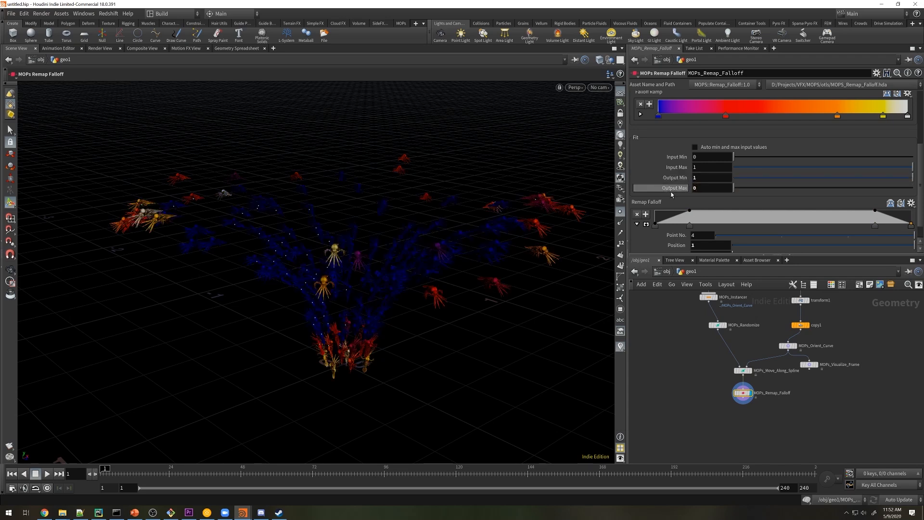
drag(875, 225, 871, 225)
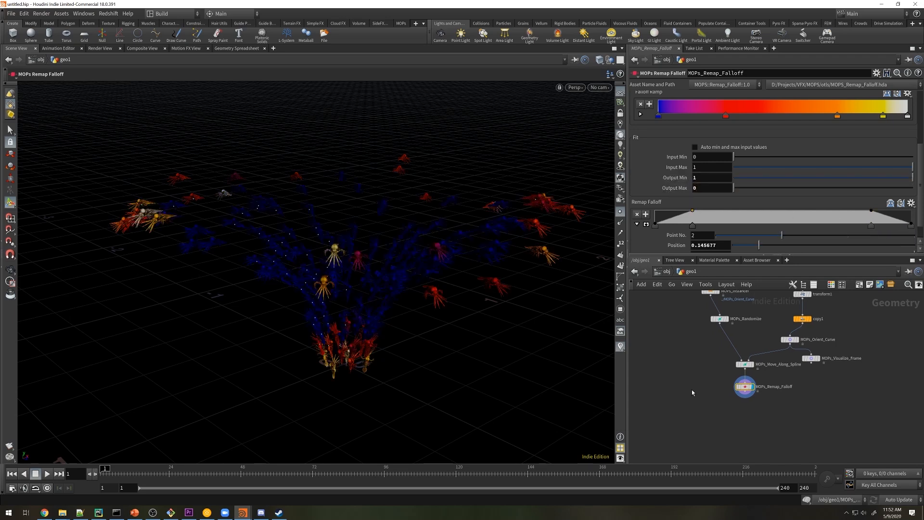
Append a MOPs Transform Modifier below the Remap Falloff node and disable Preview Falloff on the Remap Falloff.
key(Tab)
mouse_move(698, 392)
text(mopstr)
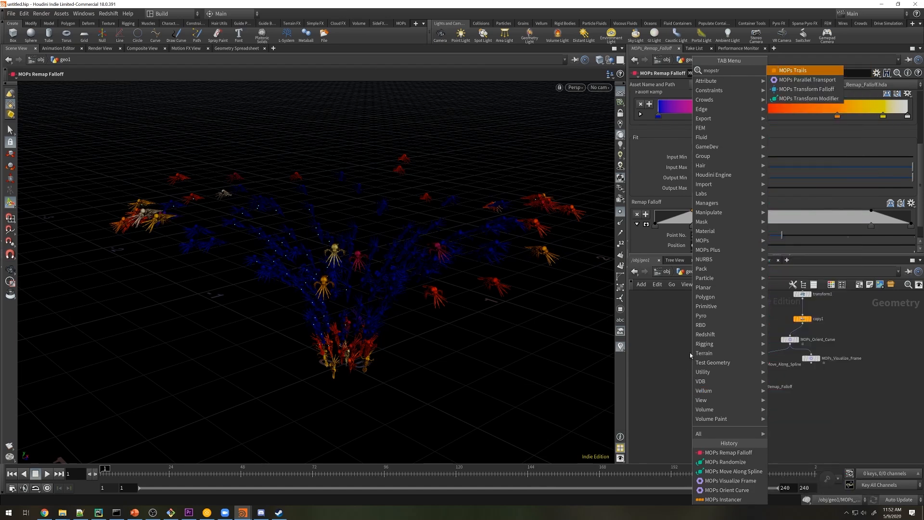
click(809, 98)
click(744, 387)
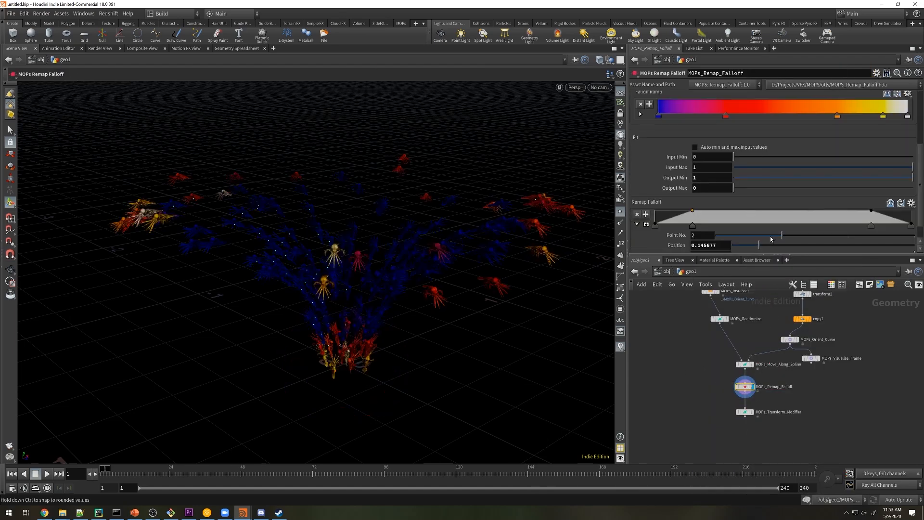
scroll(762, 150, up, 4)
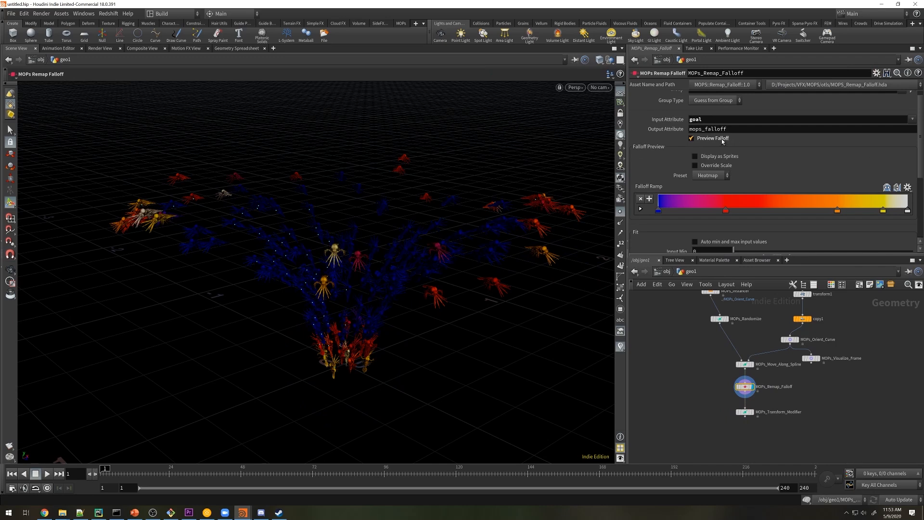
click(721, 138)
Display the MOPs Transform Modifier and set its Uniform Scale to 0 so the falloff shrinks squabs near the curve ends.
click(752, 412)
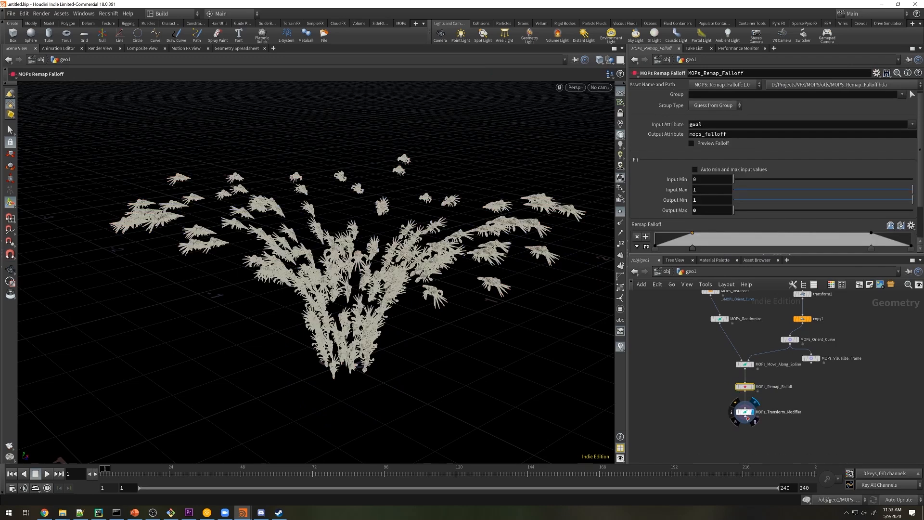
click(745, 412)
drag(849, 166, 720, 170)
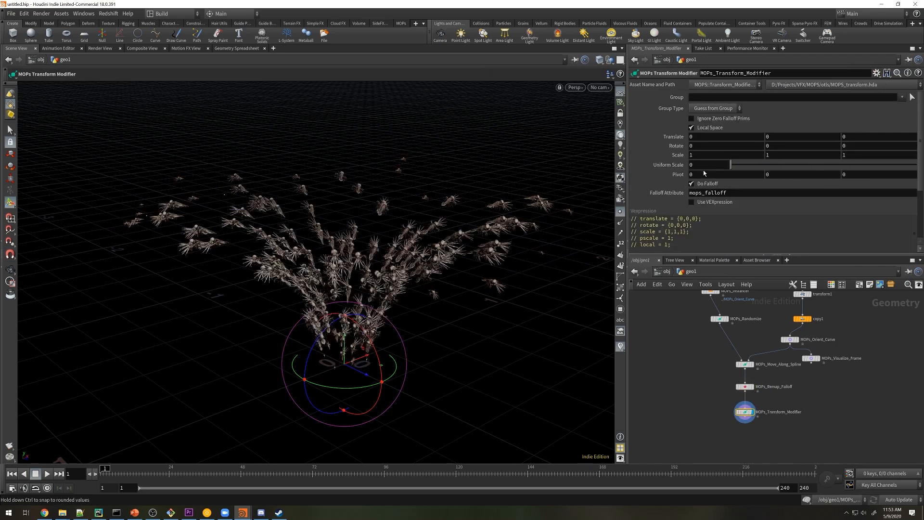
Test the falloff scaling along the splines by changing the Move Along Spline Goal to 0.329.
click(744, 364)
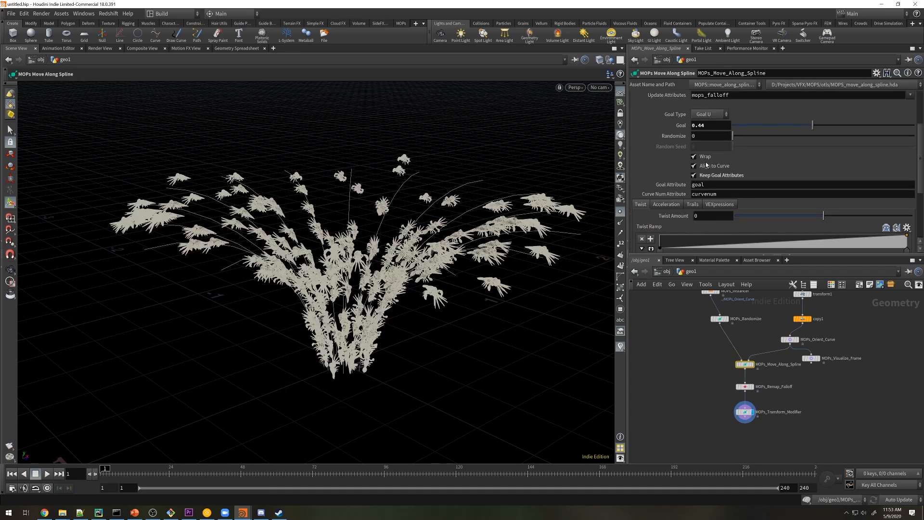
scroll(899, 145, up, 1)
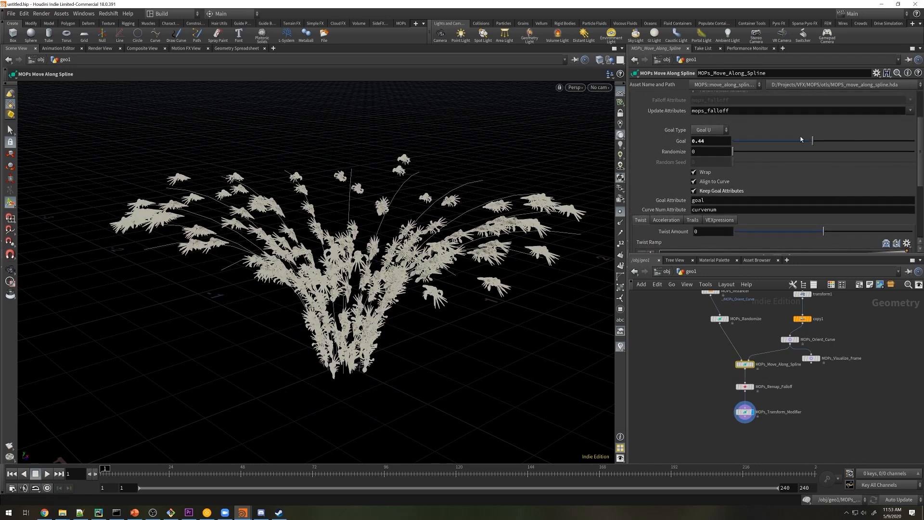
drag(789, 162, 719, 154)
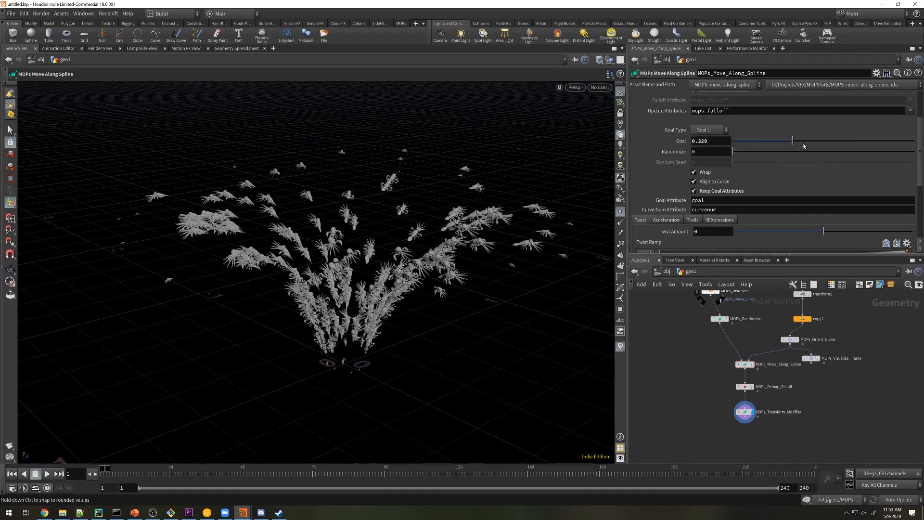
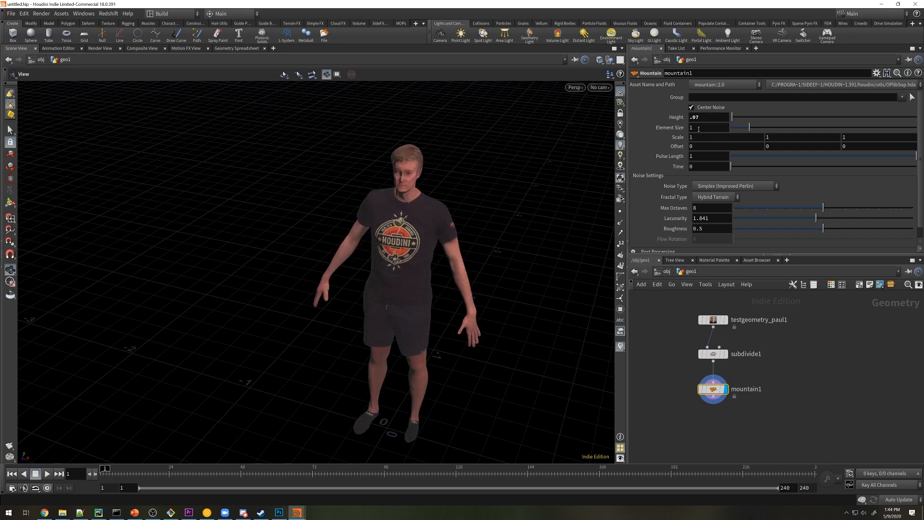
Set the Mountain node's Element Size to 0.06 and its Noise Type to Chebyshev Worley (cellular) F1.
text(0.06)
key(Return)
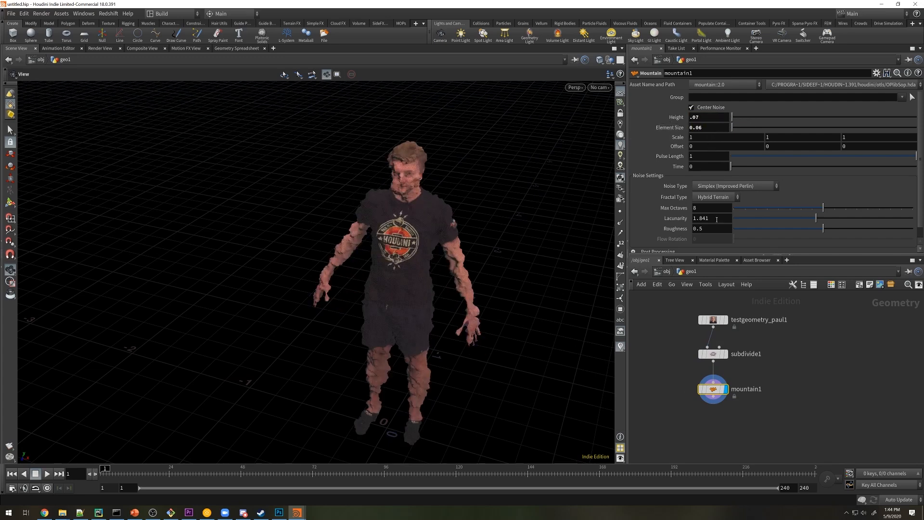
click(730, 187)
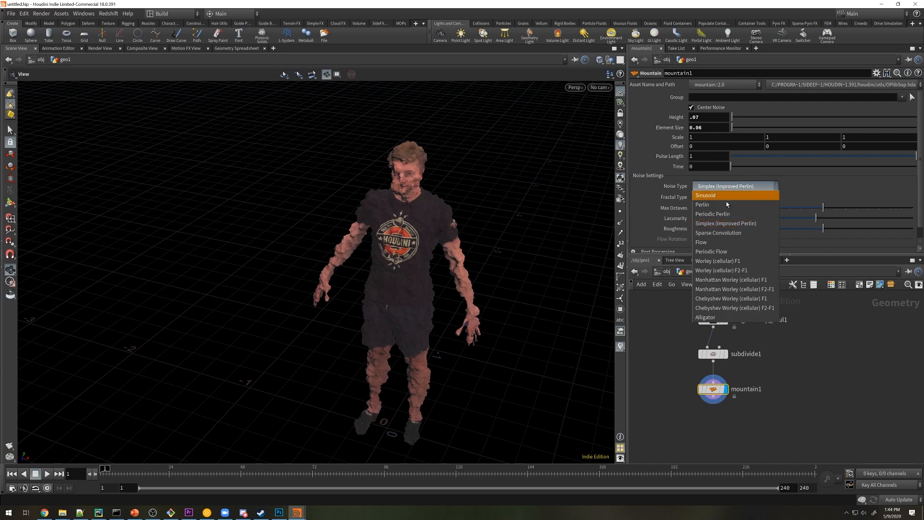
click(743, 299)
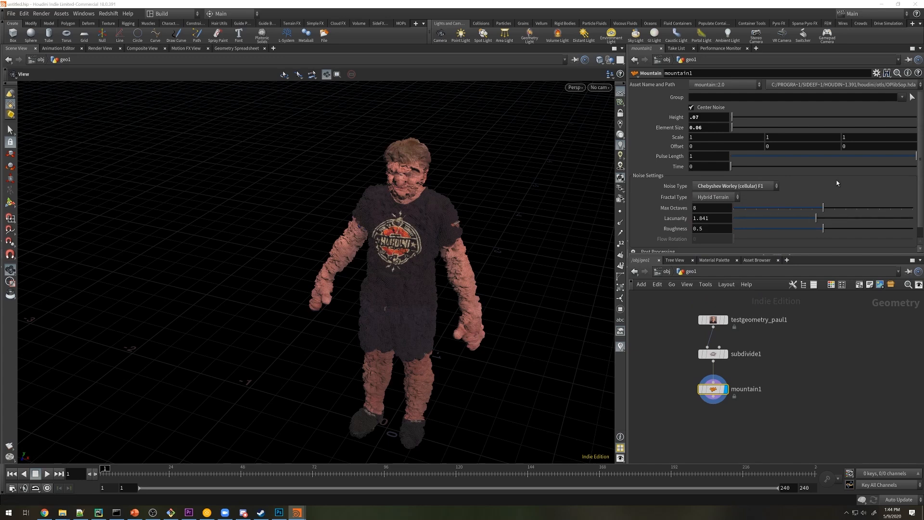
scroll(836, 183, down, 1)
scroll(475, 230, up, 3)
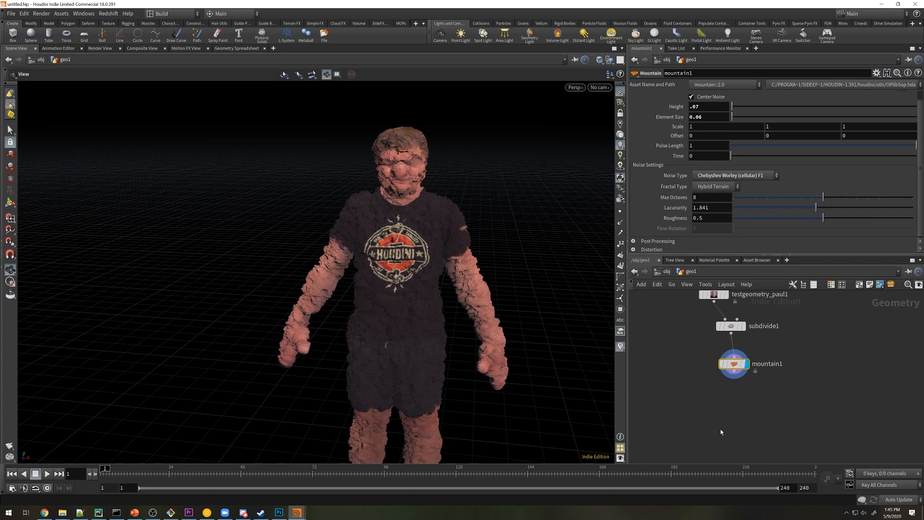
Add a Blend Shapes node below the Mountain node and wire the Subdivide output into it.
key(Tab)
mouse_move(721, 428)
text(blend)
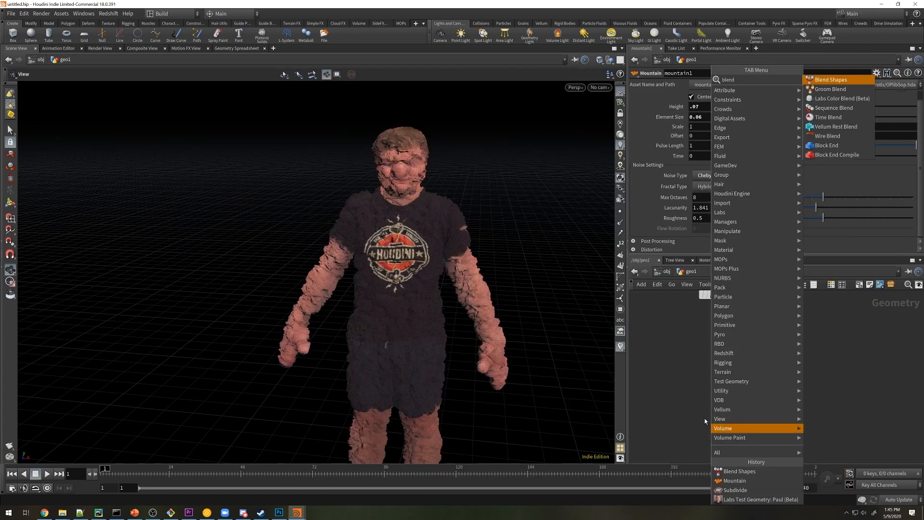
key(Return)
click(707, 406)
drag(731, 333, 707, 398)
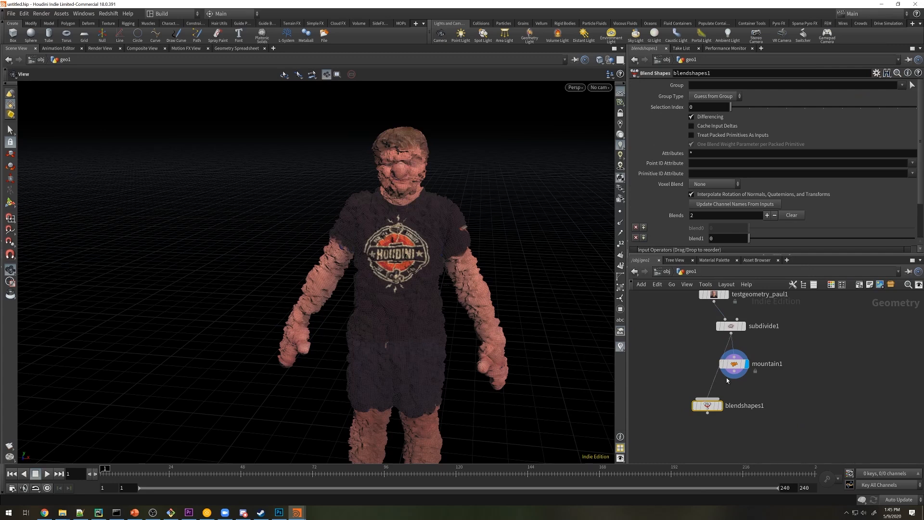
Wire the Mountain output into the Blend Shapes node, display it, and test the blend1 weight before returning it to 0.
drag(734, 371, 710, 398)
click(720, 405)
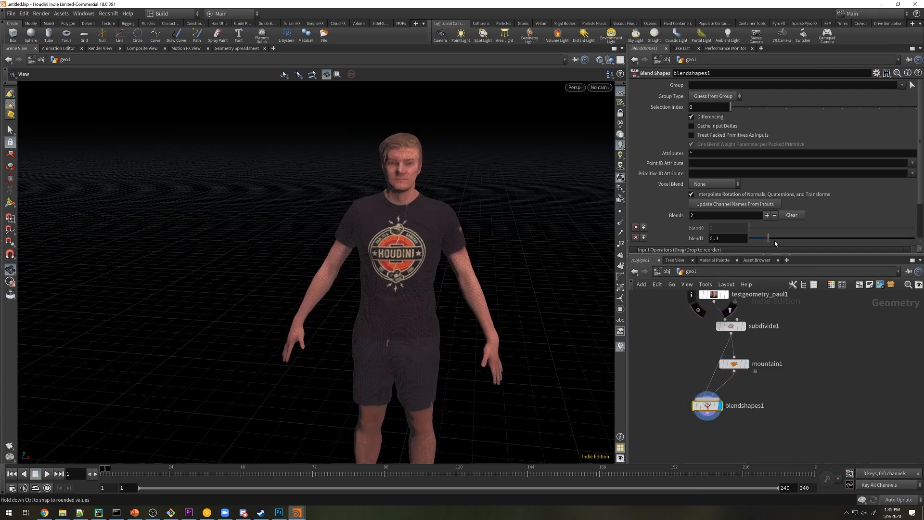
drag(775, 238, 680, 255)
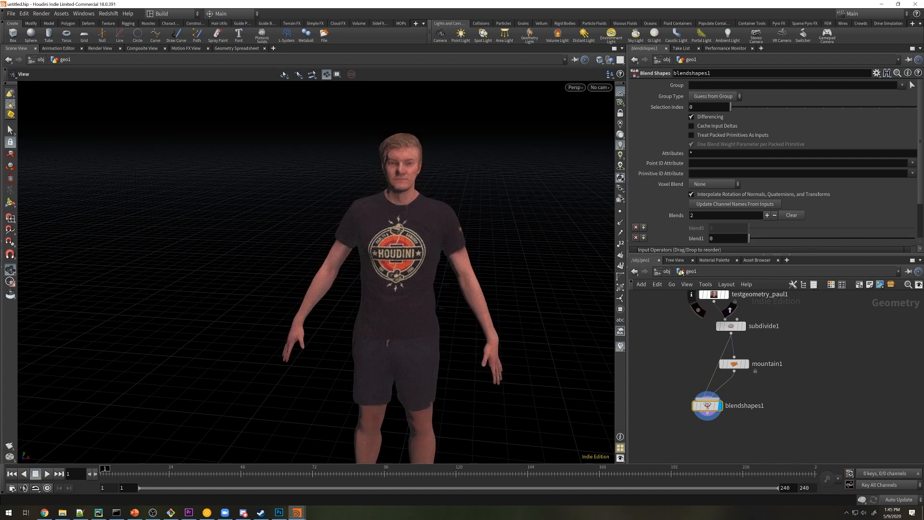
Replace the Blend Shapes node with a MOPs Apply Attributes node fed by Subdivide and Mountain, and display its result.
drag(669, 383, 767, 445)
key(Delete)
drag(735, 365, 755, 362)
key(Tab)
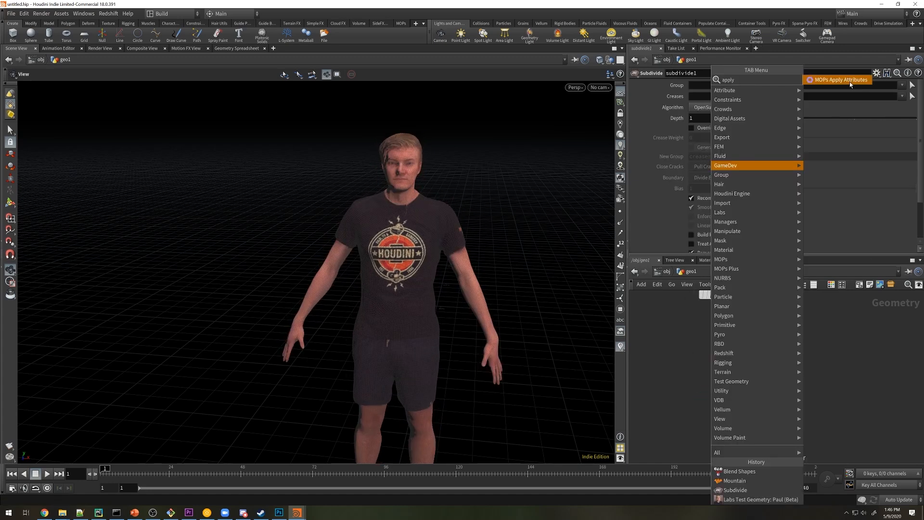
key(Escape)
click(726, 391)
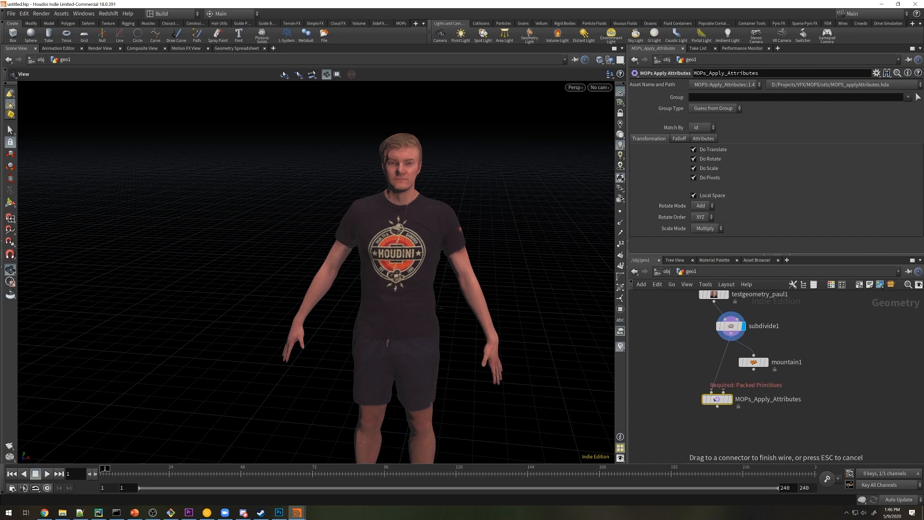
drag(723, 390, 753, 369)
click(729, 399)
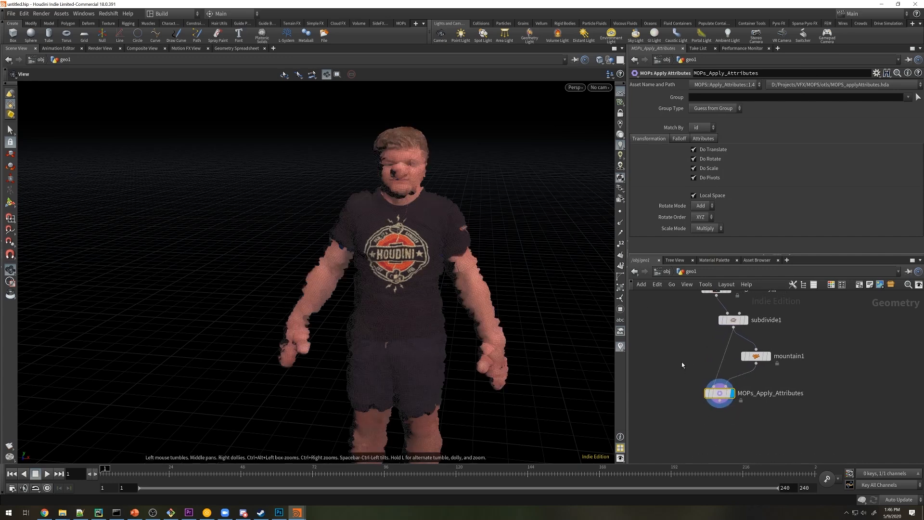
Insert a MOPs Shape Falloff node between Subdivide and MOPs Apply Attributes and turn on Preview Falloff.
key(Tab)
text(shape)
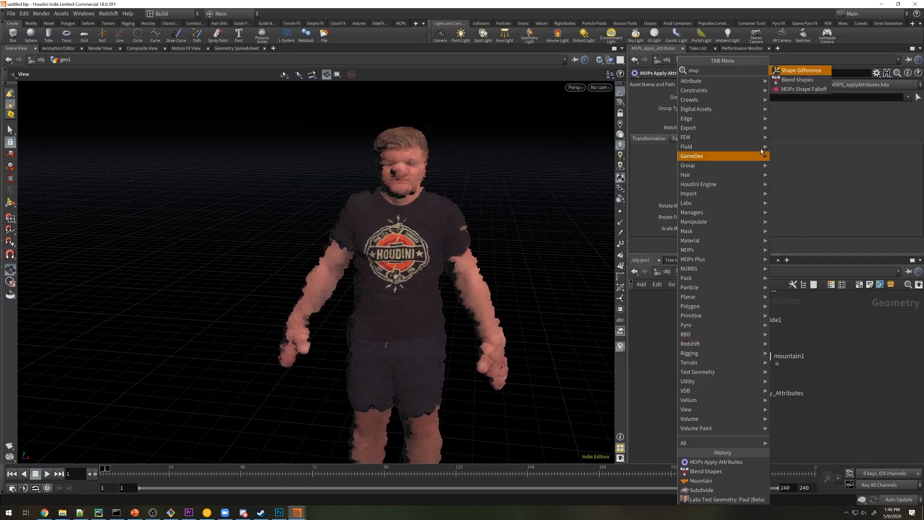
click(792, 89)
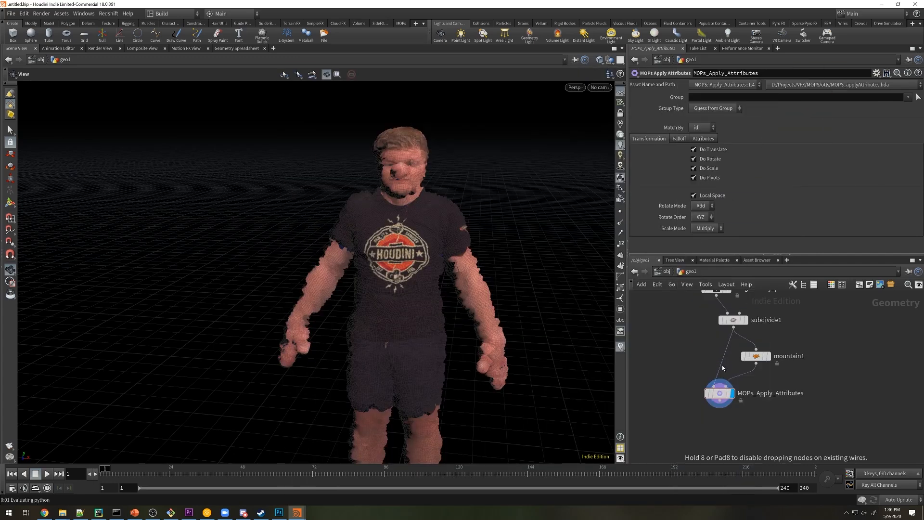
click(701, 364)
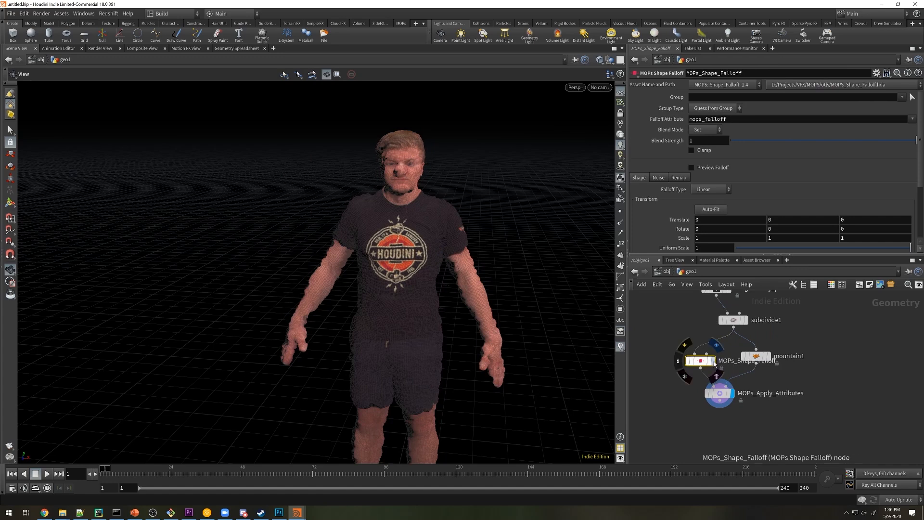
click(706, 167)
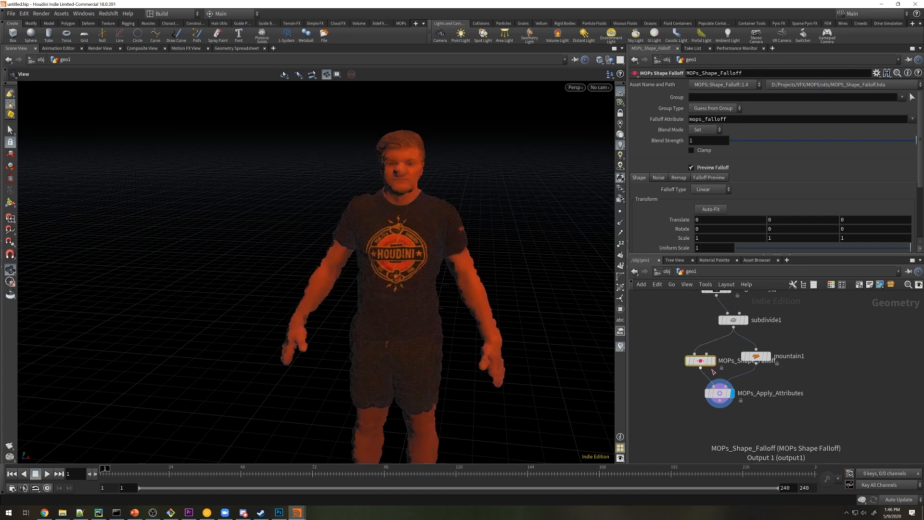
Display the MOPs Shape Falloff with its viewport handle and set its X rotation to 90.
click(713, 359)
key(Return)
alt+right_drag(525, 284, 332, 254)
alt+drag(462, 280, 404, 307)
alt+middle_drag(445, 395, 437, 330)
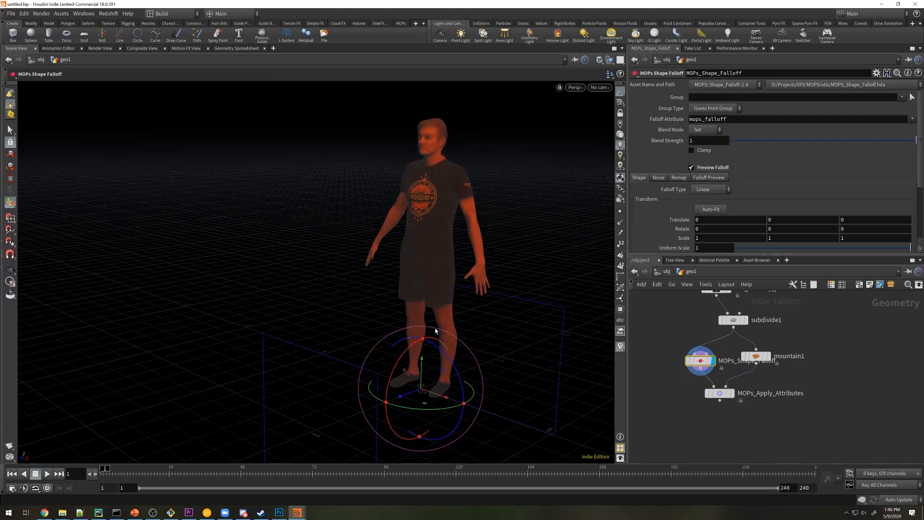
click(699, 230)
text(90)
key(Return)
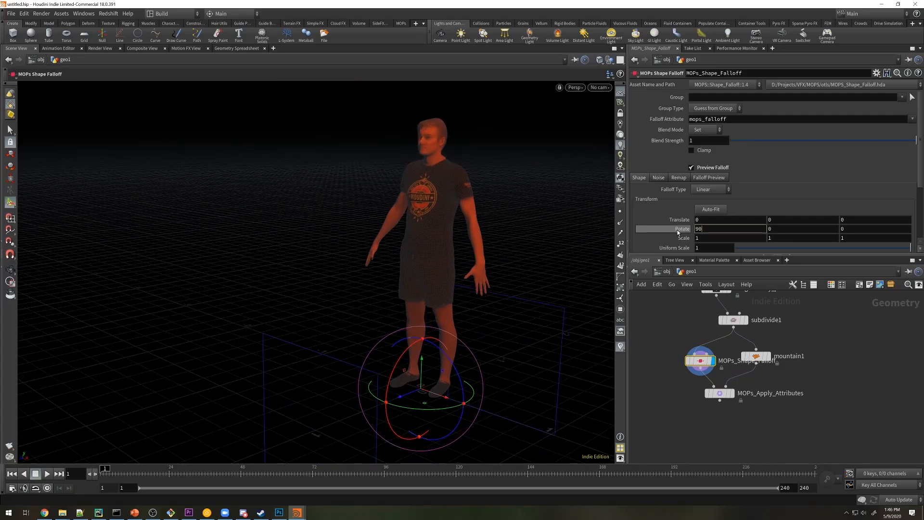
Raise the linear falloff above the head to about 2.29 in Y and set its X rotation to -90.
drag(431, 403, 462, 94)
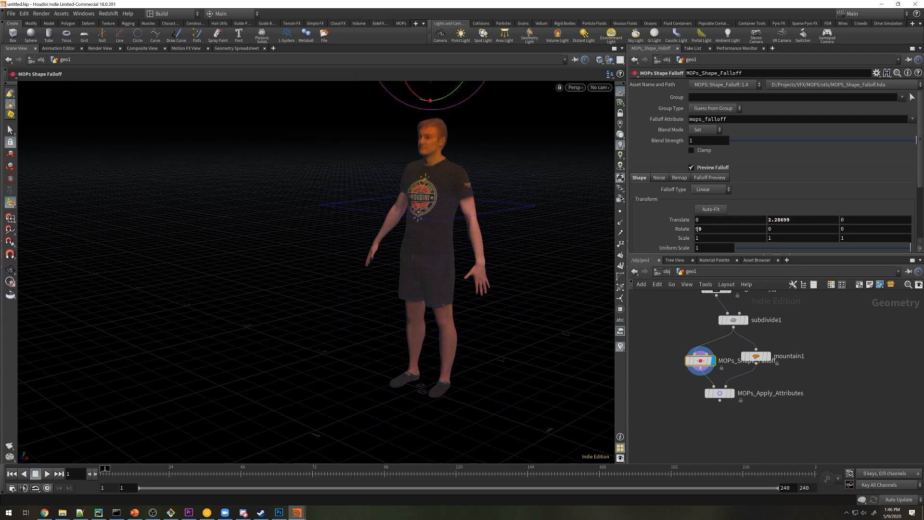
click(698, 229)
text(-90)
key(Return)
key(Escape)
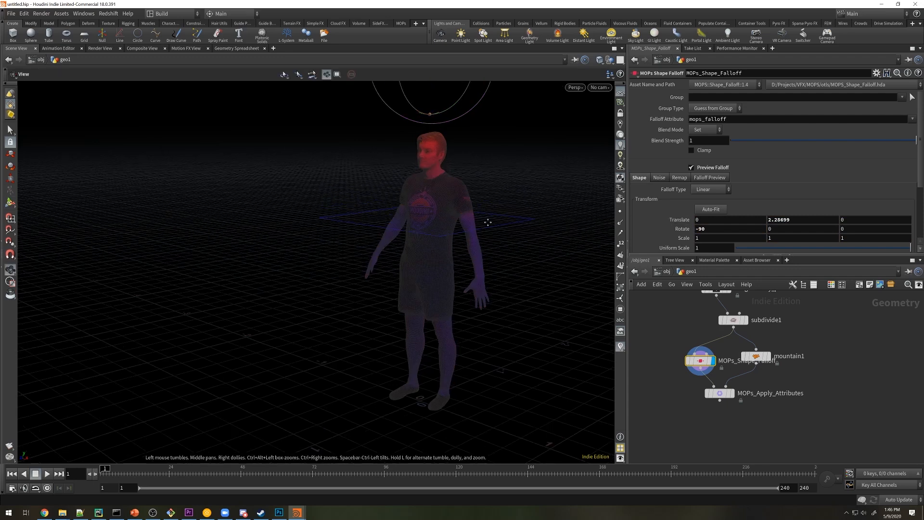
Narrow the linear falloff to a Z scale of 0.2 and lower it to about 1.51 in Y.
alt+middle_drag(487, 223, 495, 288)
middle_drag(851, 238, 827, 237)
drag(442, 99, 445, 197)
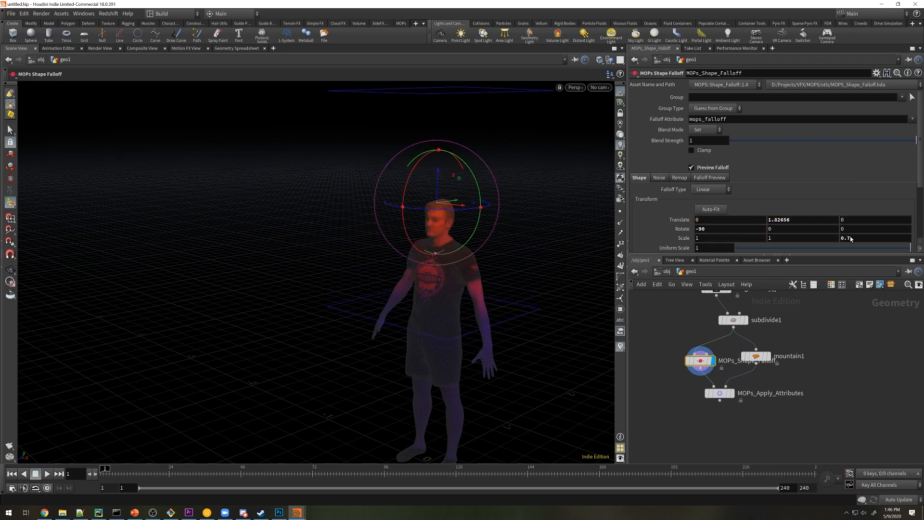
middle_drag(850, 238, 833, 240)
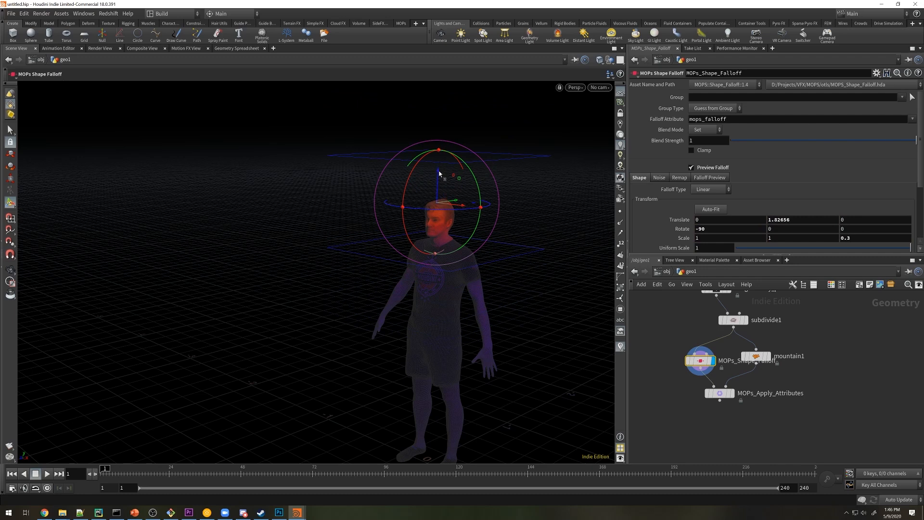
drag(439, 174, 443, 225)
middle_drag(850, 239, 845, 239)
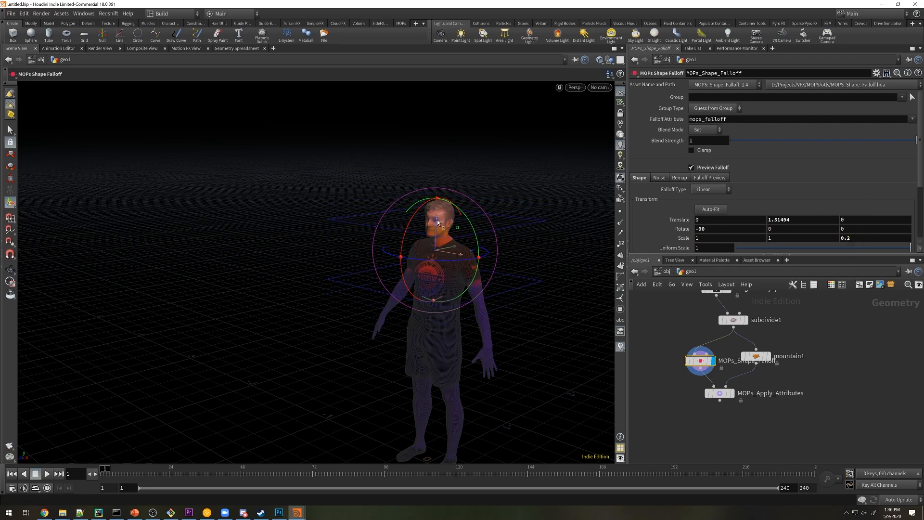
Turn off the falloff preview and display the MOPs Apply Attributes result on the human model.
click(732, 393)
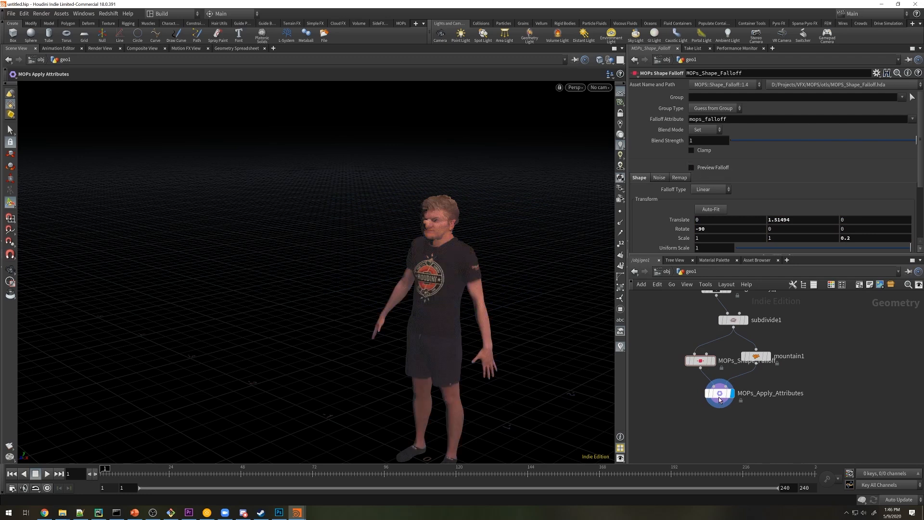
click(719, 393)
key(Escape)
scroll(518, 253, up, 3)
key(Return)
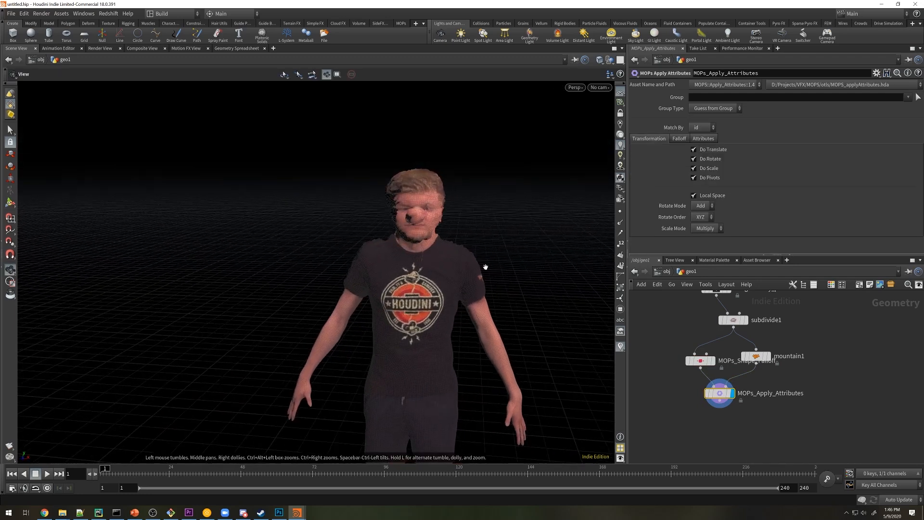
Add a Normal node after MOPs Apply Attributes, wire it in, and display it to recompute the normals.
key(Tab)
text(norm)
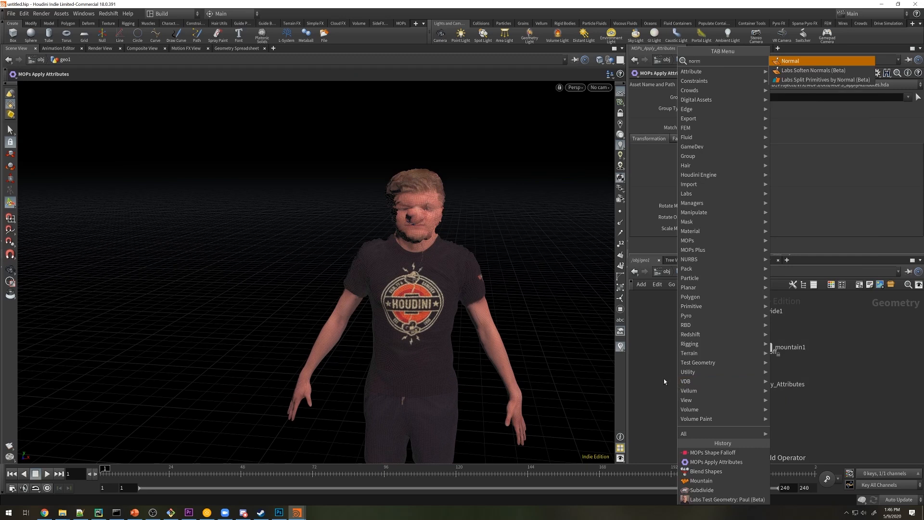
click(790, 62)
click(724, 410)
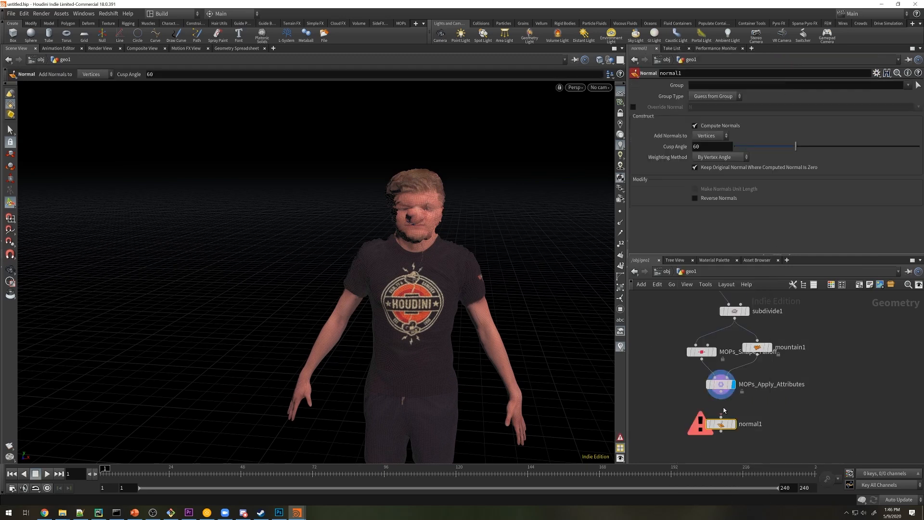
drag(723, 402, 721, 416)
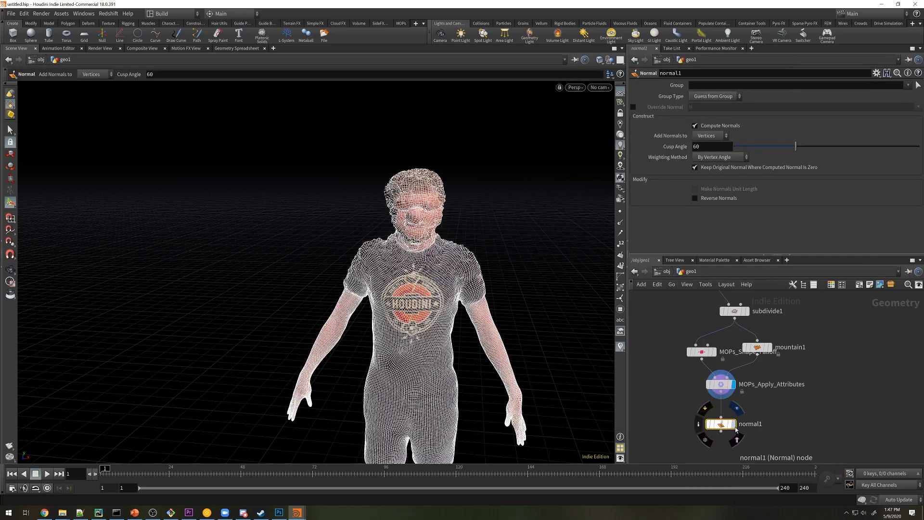
click(732, 423)
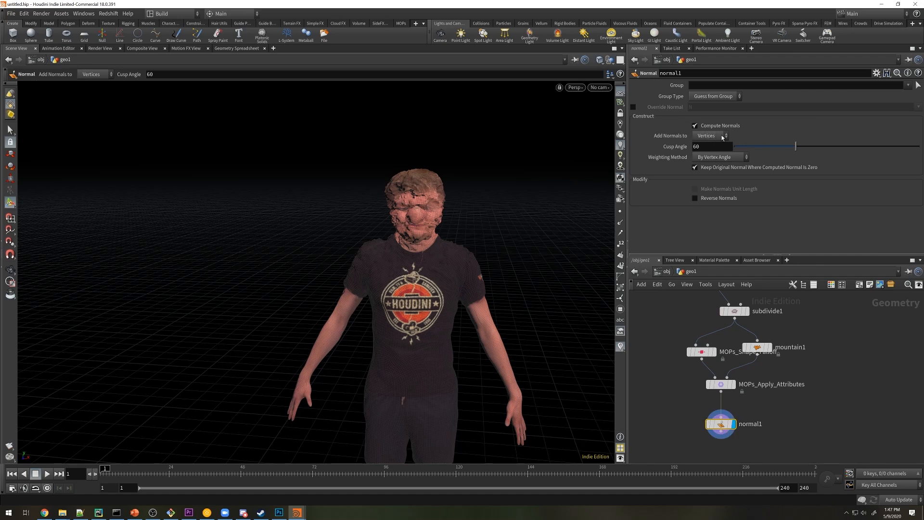
Test the falloff-driven deformation by sliding the MOPs Shape Falloff upward along the body.
key(Escape)
right_drag(365, 208, 470, 248)
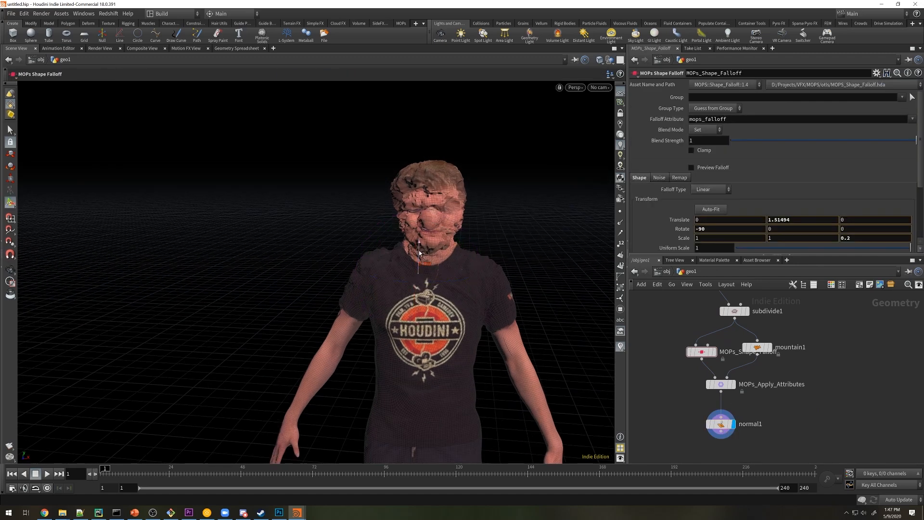
drag(425, 325, 446, 216)
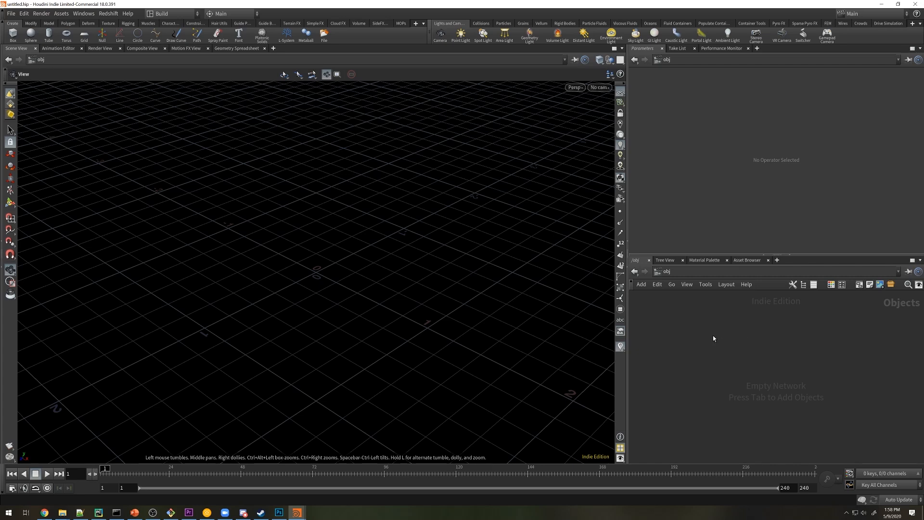
Add a Mocap Biped 3 character to the empty object network.
key(Tab)
text(moc)
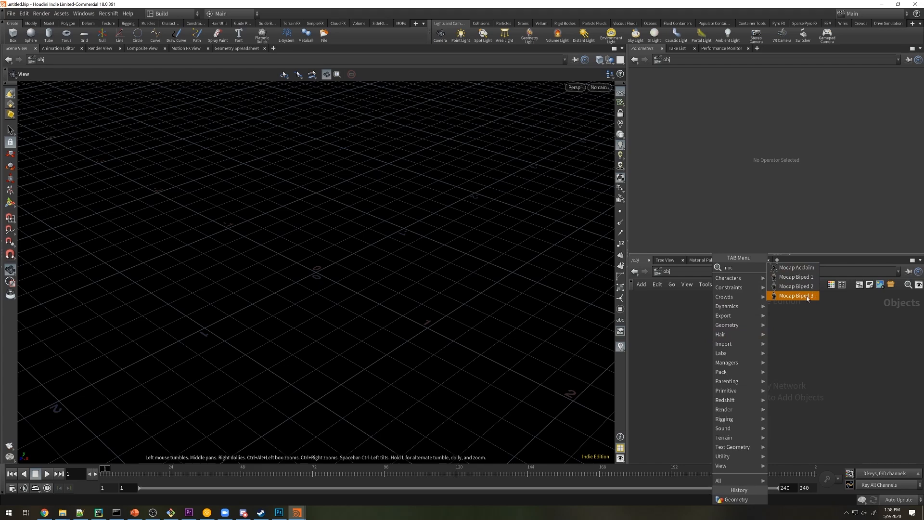
click(805, 298)
click(753, 335)
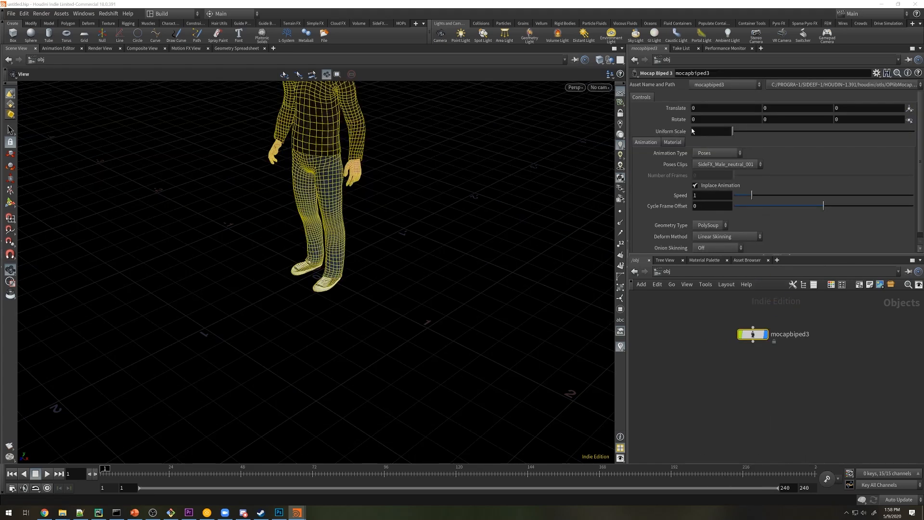
Set the biped's Animation Type to Walks and Turns with the clip SideFX_Male_walk_turn_90L_L_001.
click(706, 153)
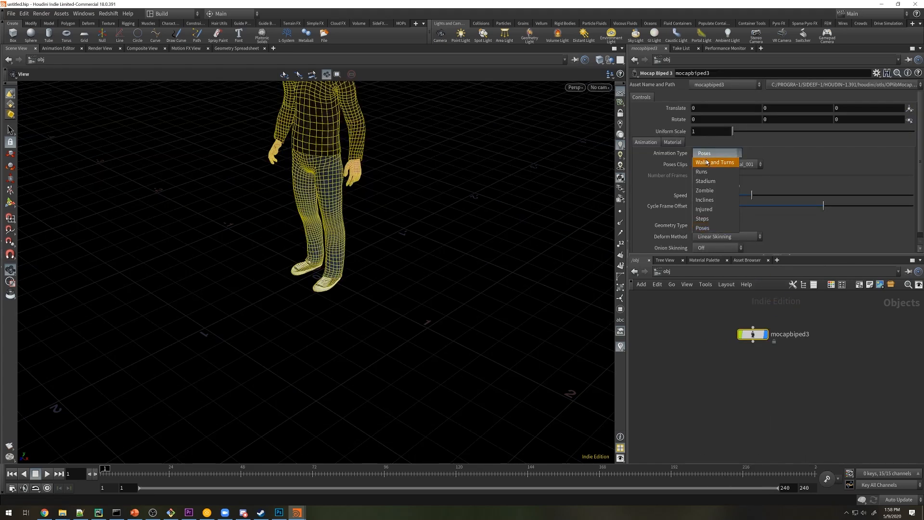
click(707, 163)
click(720, 164)
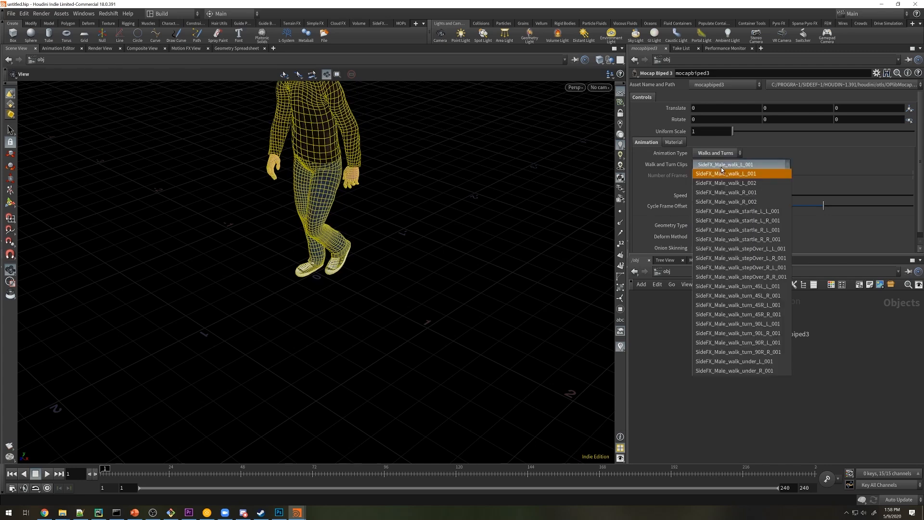
click(737, 324)
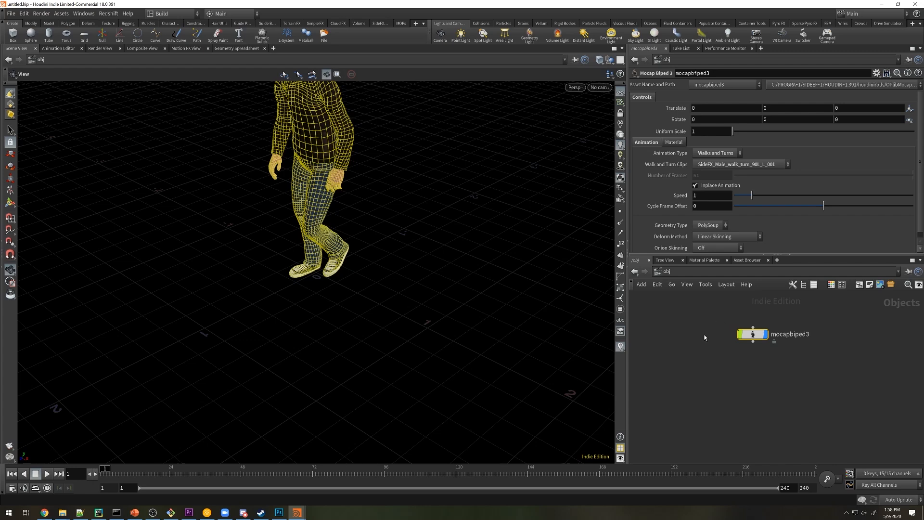
Hide the mocap biped, create a Geometry object below it, and enter the new object's network.
click(765, 334)
key(Tab)
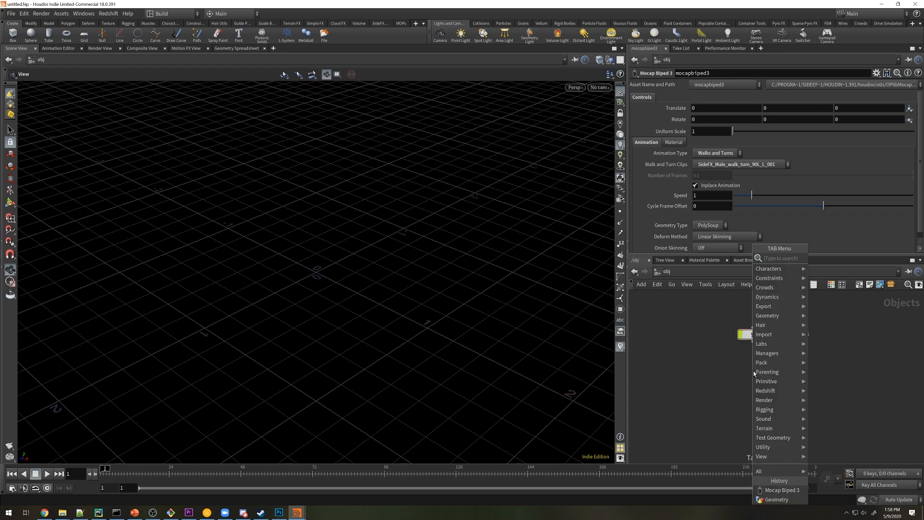
text(ge)
click(834, 258)
click(752, 370)
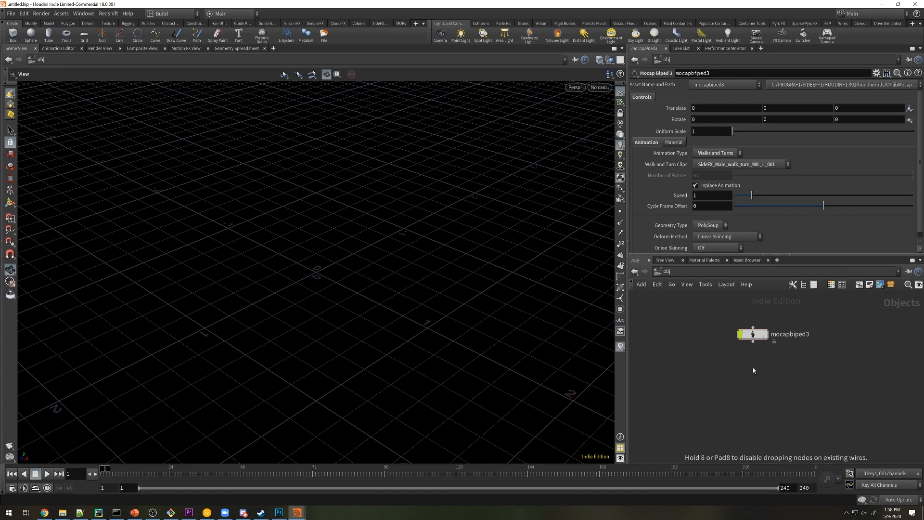
key(i)
Add an Object Merge node inside the geometry and set its Transform to Into This Object.
key(Tab)
text(obj)
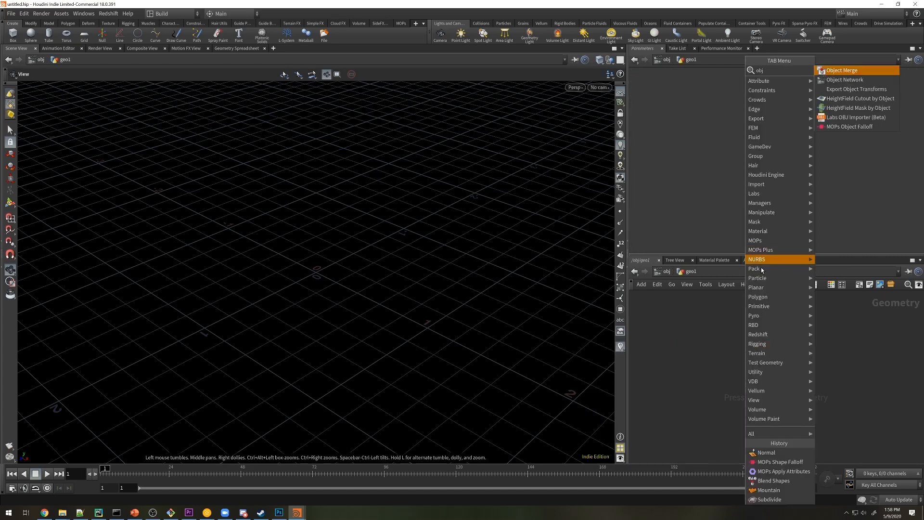
key(Return)
click(724, 321)
click(720, 147)
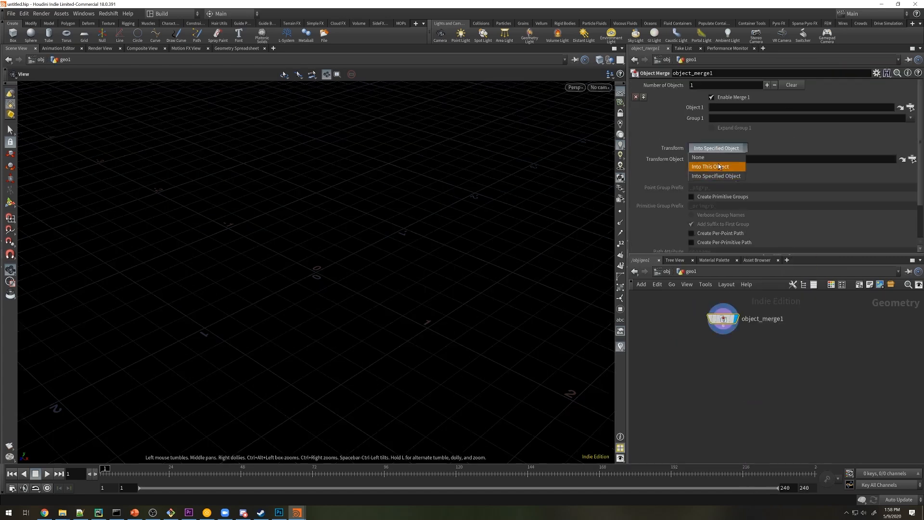
click(720, 162)
Set the Object Merge's Object 1 to /obj/mocapbiped3/geo_skin and frame the whole walking character.
click(900, 108)
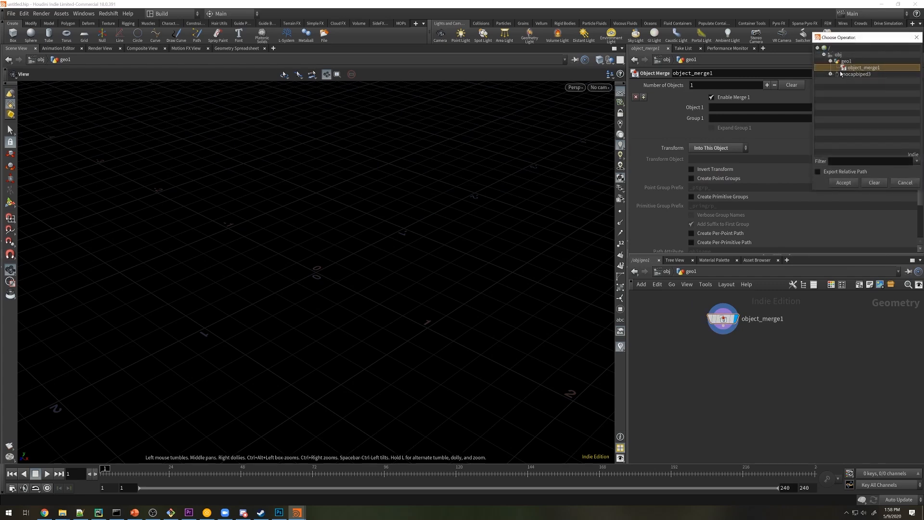
click(829, 74)
drag(917, 79, 917, 126)
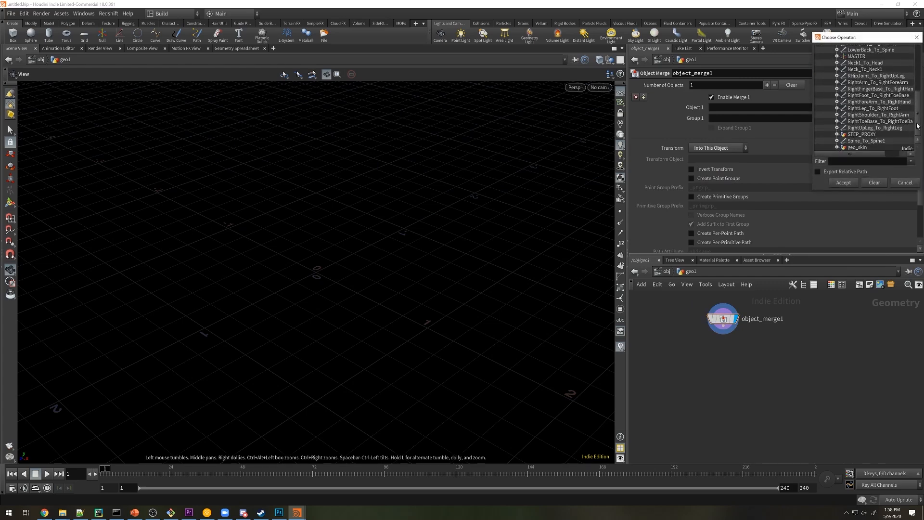
click(860, 147)
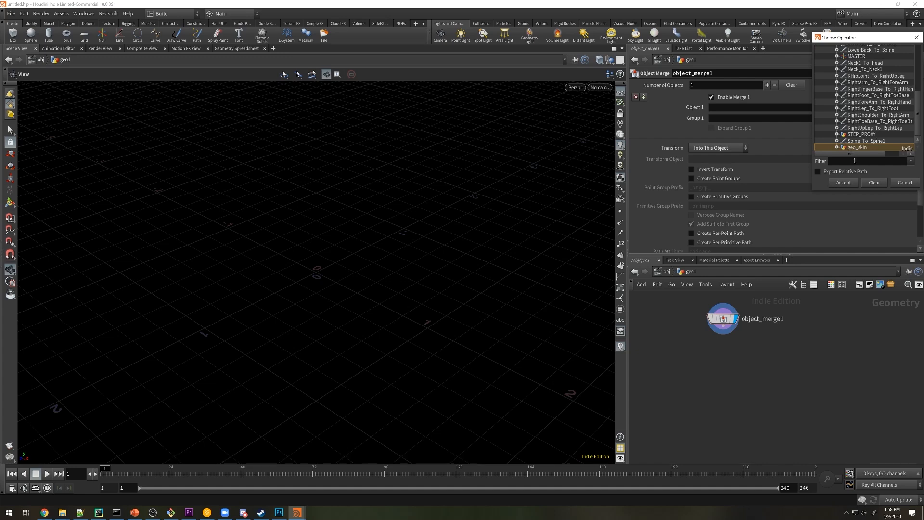
click(843, 182)
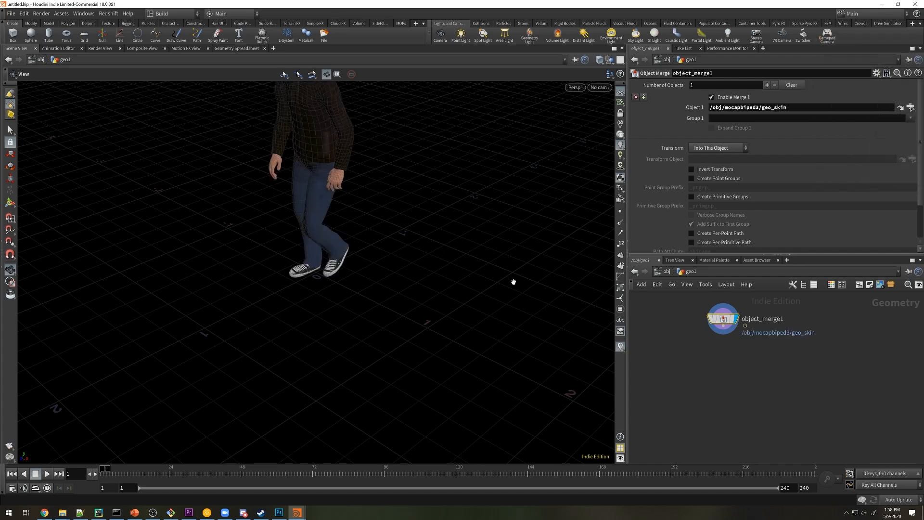
mouse_move(114, 472)
mouse_down()
mouse_move(273, 474)
mouse_move(100, 474)
mouse_up()
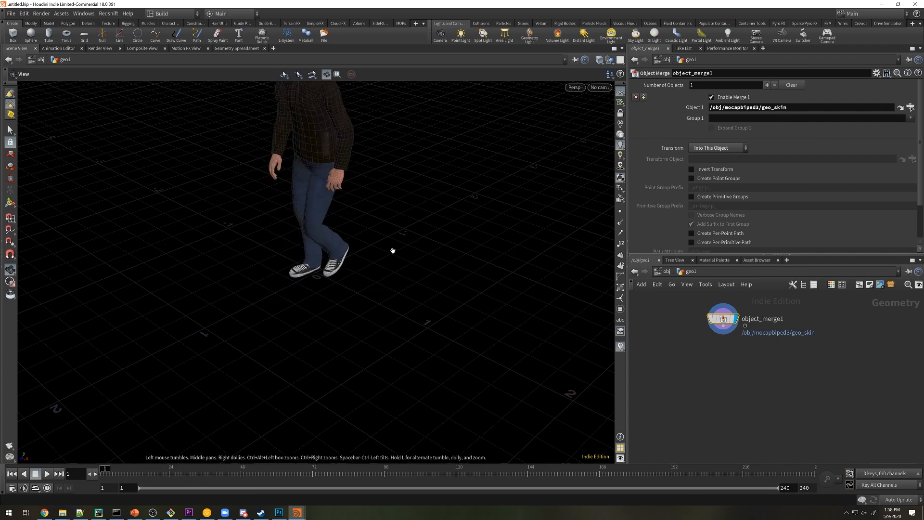
middle_drag(398, 230, 384, 338)
drag(383, 338, 493, 246)
middle_drag(493, 245, 469, 280)
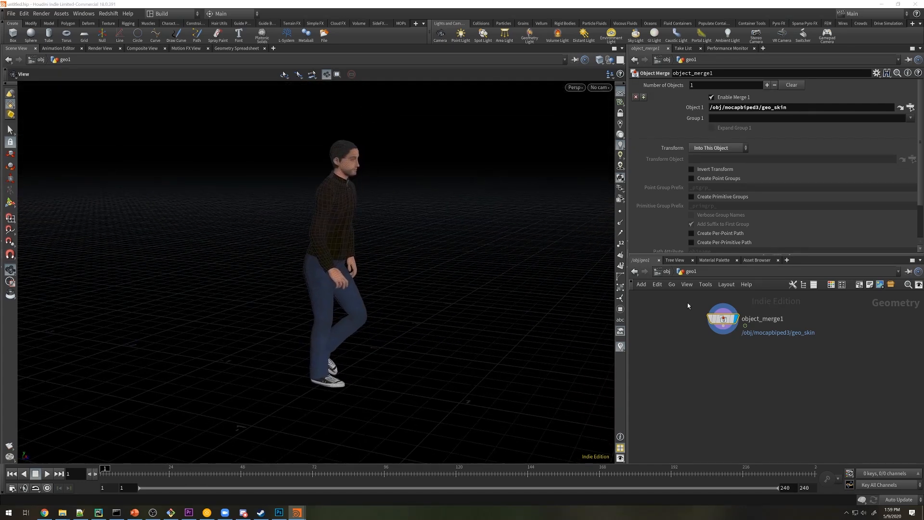
Add a Retime node below the Object Merge and connect it to the merged skin geometry.
middle_drag(719, 379, 722, 382)
key(Tab)
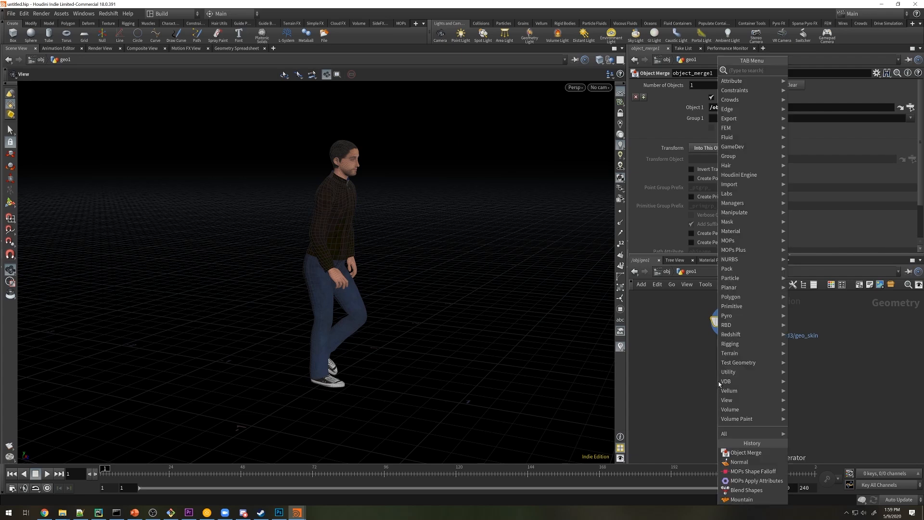
text(retime)
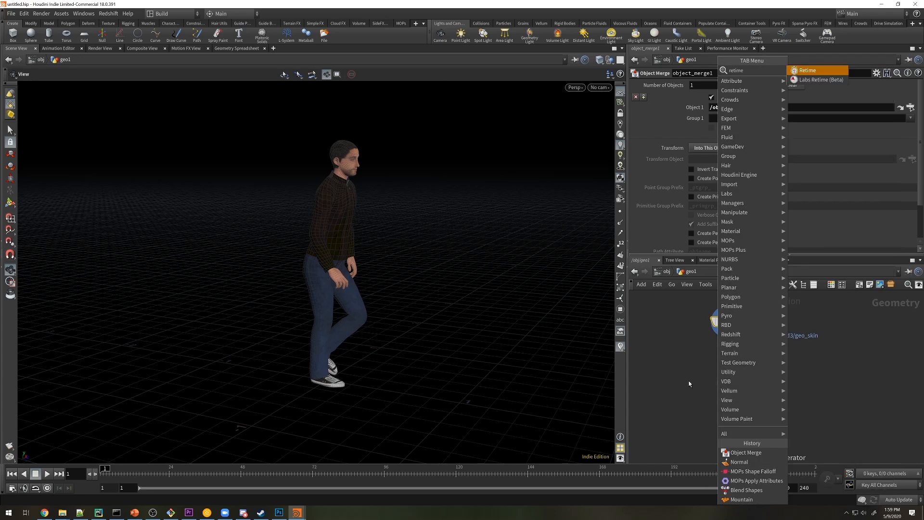
key(Return)
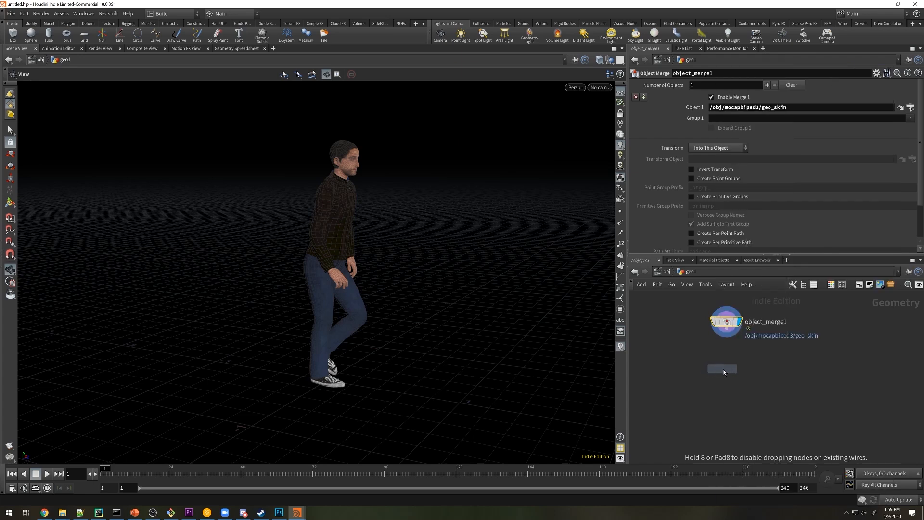
click(723, 368)
click(723, 362)
click(722, 362)
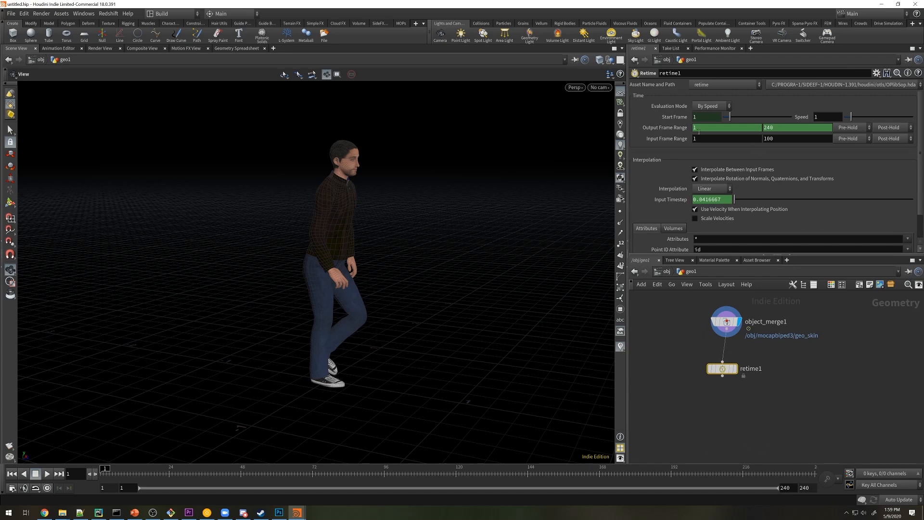
Set the Retime node's Evaluation Mode to Fit Range, display it, and check the slowed walk on the timeline.
click(711, 107)
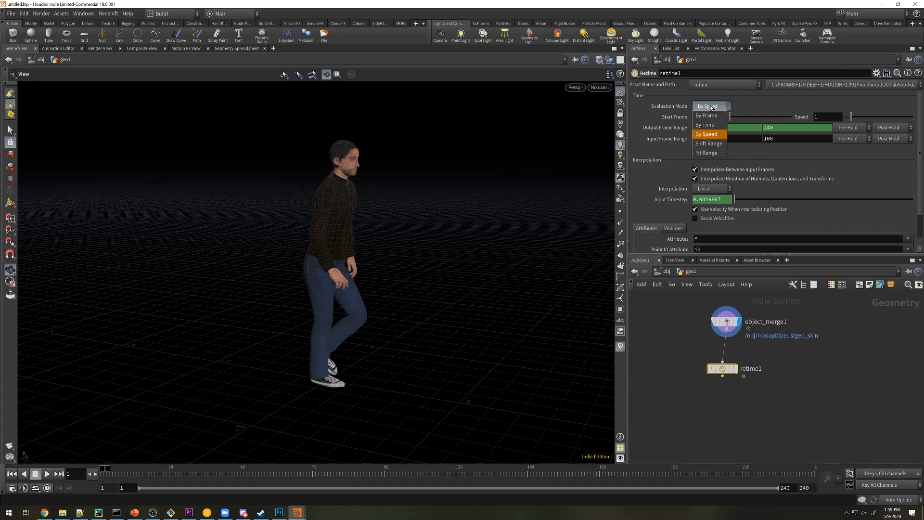
click(706, 152)
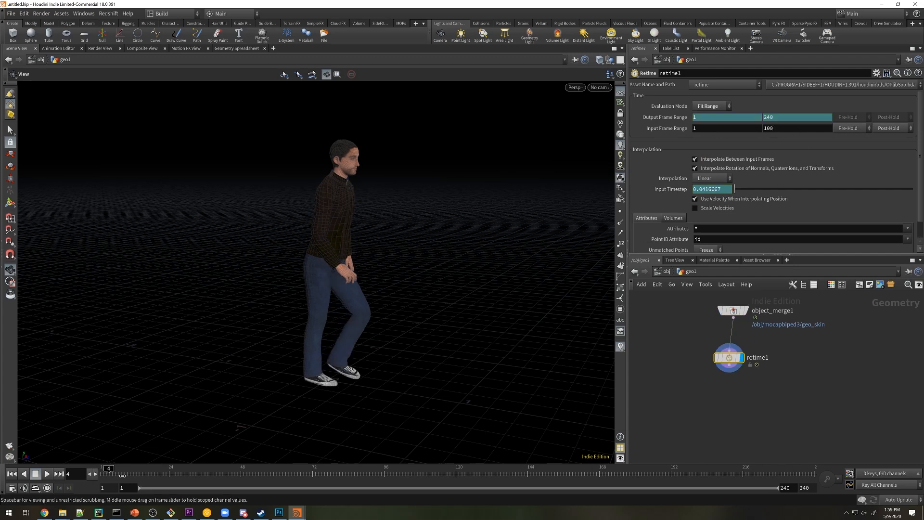
drag(113, 474, 82, 474)
Add a MOPs Shape Falloff after Retime with X rotation 90, Y translation 0.88 and Z scale 0.9.
key(Tab)
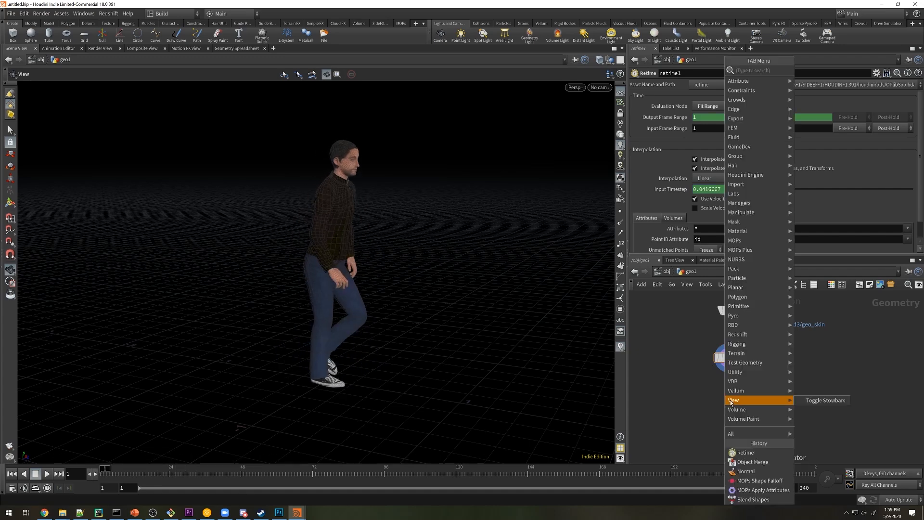
mouse_move(757, 240)
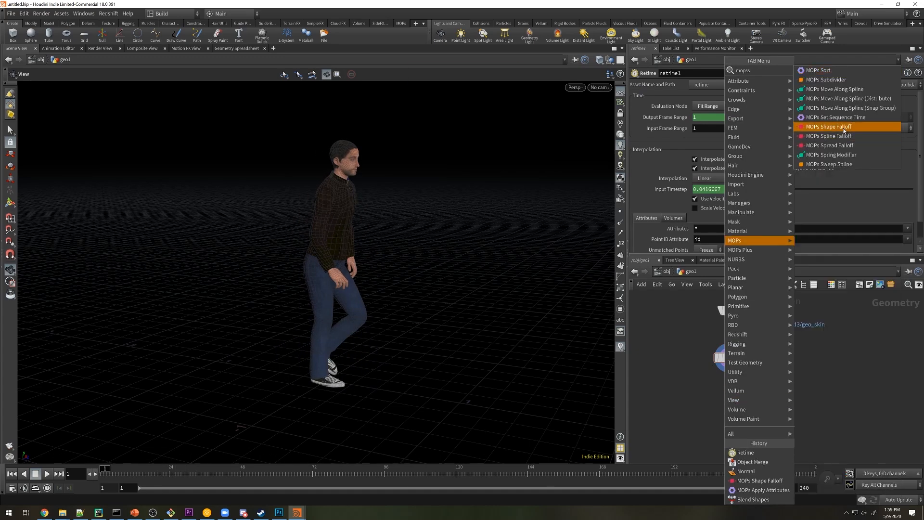
click(844, 127)
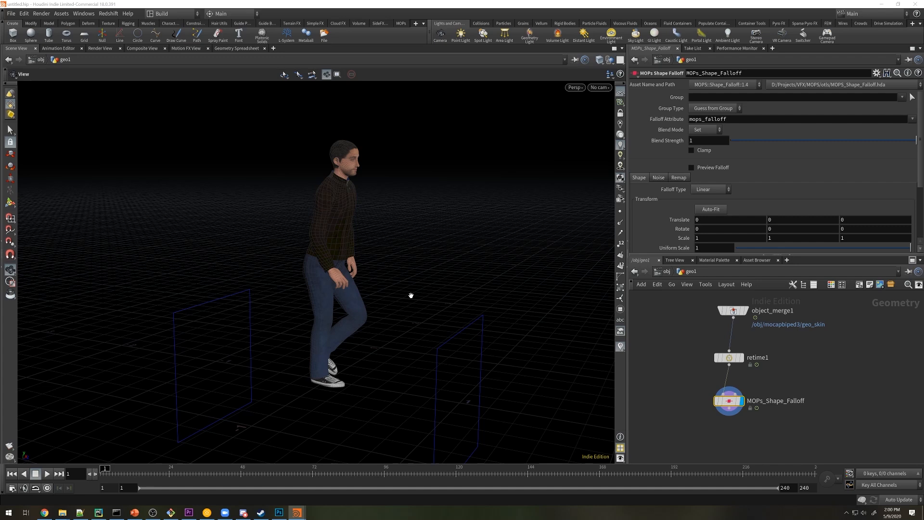
click(698, 229)
click(787, 219)
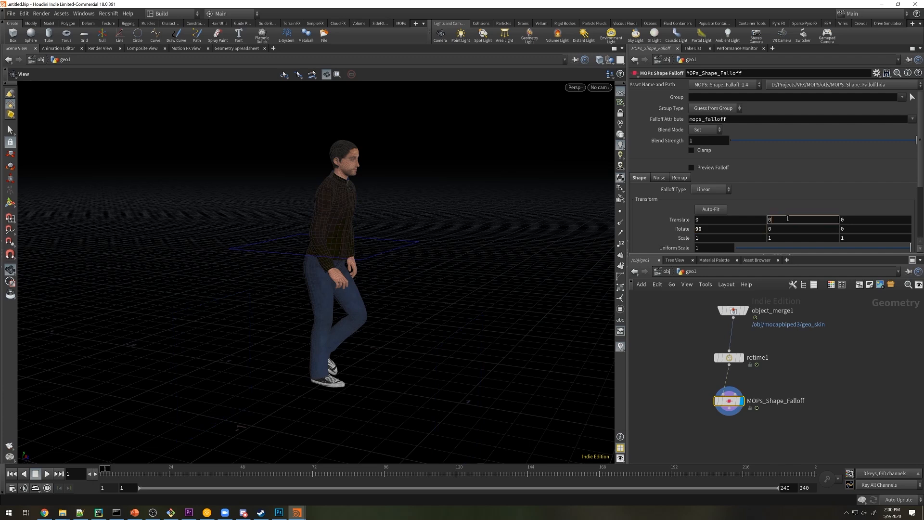
key(Return)
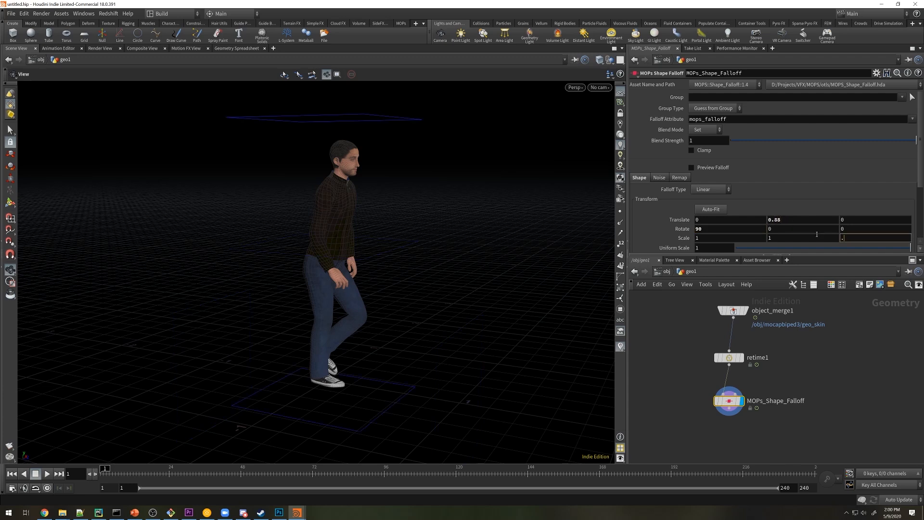
key(Return)
Preview the shape falloff on the character, then turn the preview off again.
click(709, 168)
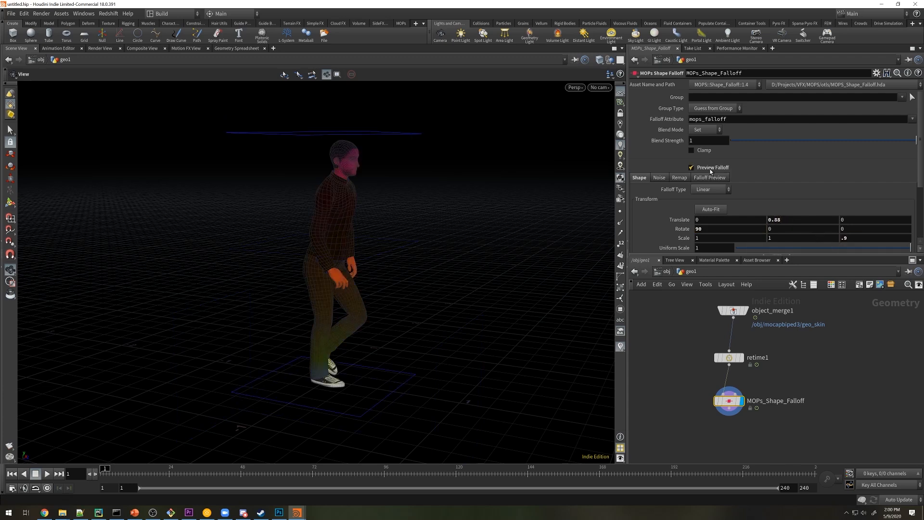
mouse_move(491, 210)
mouse_down()
mouse_move(527, 187)
mouse_move(524, 211)
mouse_move(473, 205)
mouse_up()
click(715, 168)
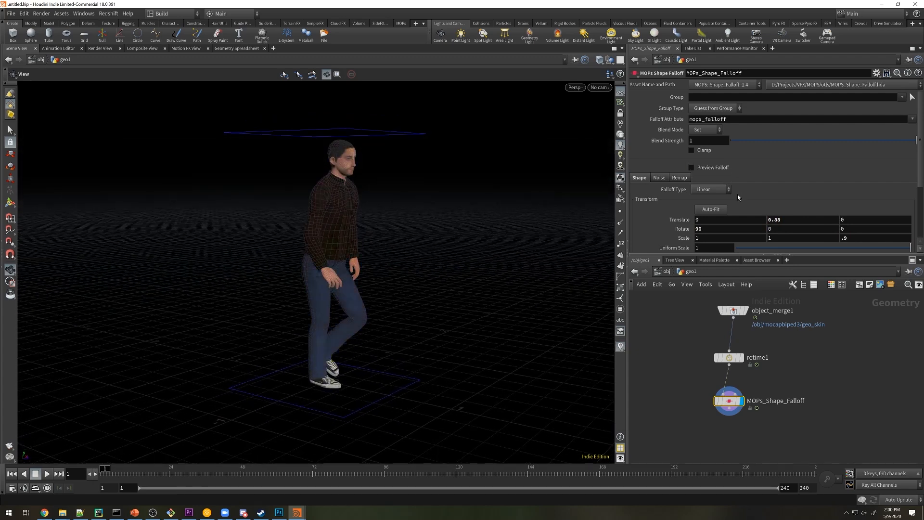
Add an Enumerate node below the MOPs Shape Falloff and wire it to the falloff's output.
middle_drag(790, 391, 798, 362)
middle_drag(718, 408, 722, 409)
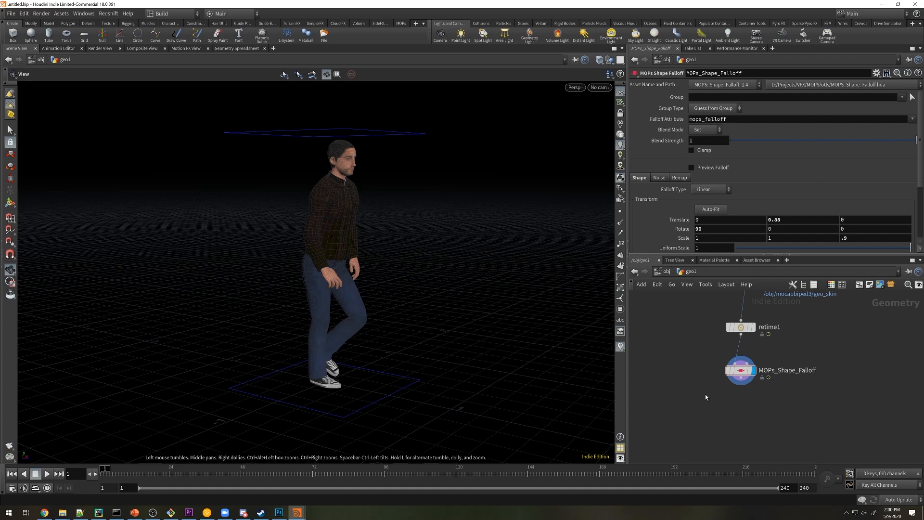
key(Tab)
text(enumer)
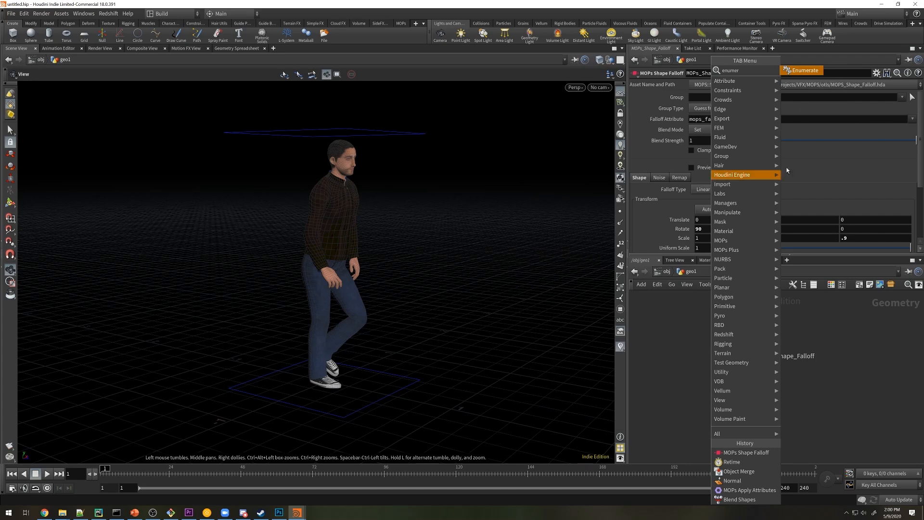
click(800, 72)
click(738, 392)
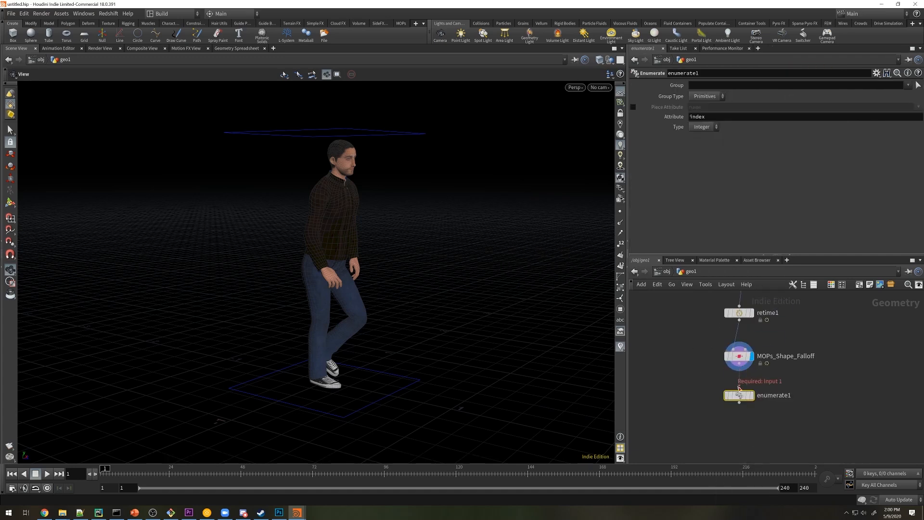
Set Enumerate's Group Type to Points and its Attribute to id, and move the node aside.
click(706, 96)
click(703, 113)
text(id)
key(Return)
drag(726, 396, 681, 397)
key(Tab)
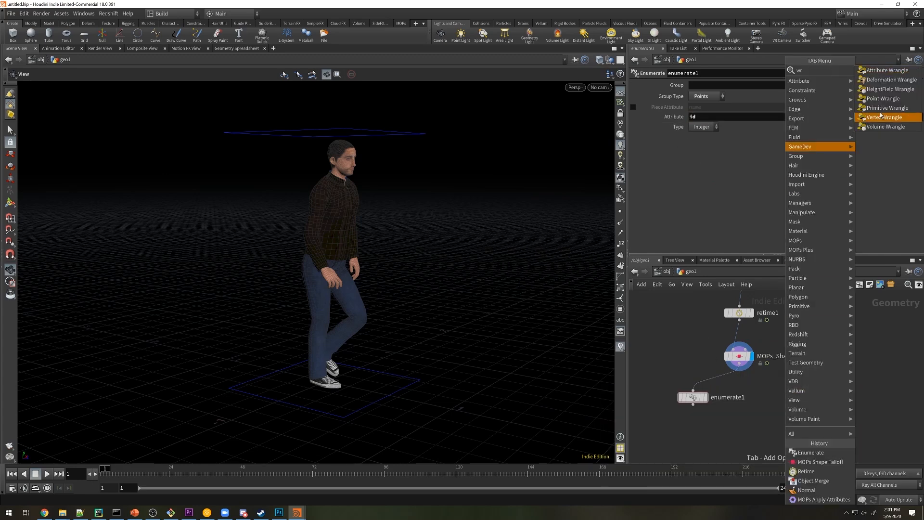
key(Escape)
click(782, 383)
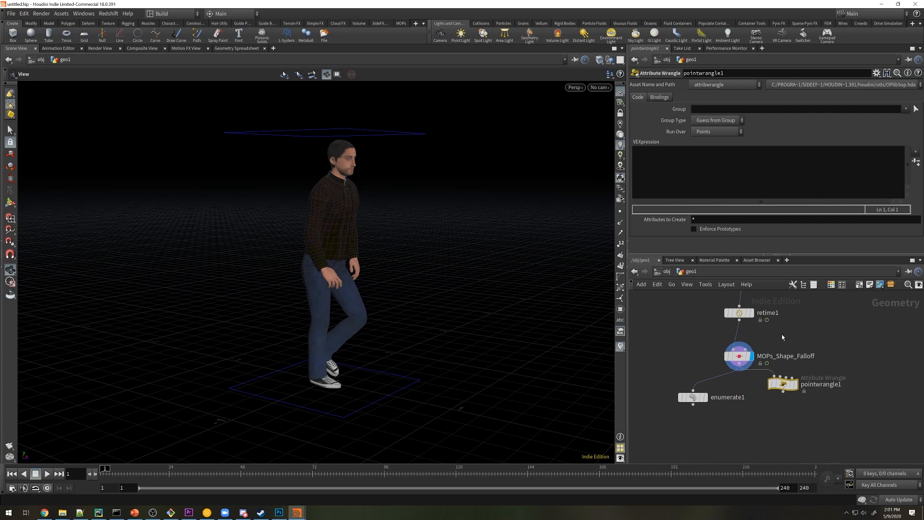
click(725, 192)
text(i@i)
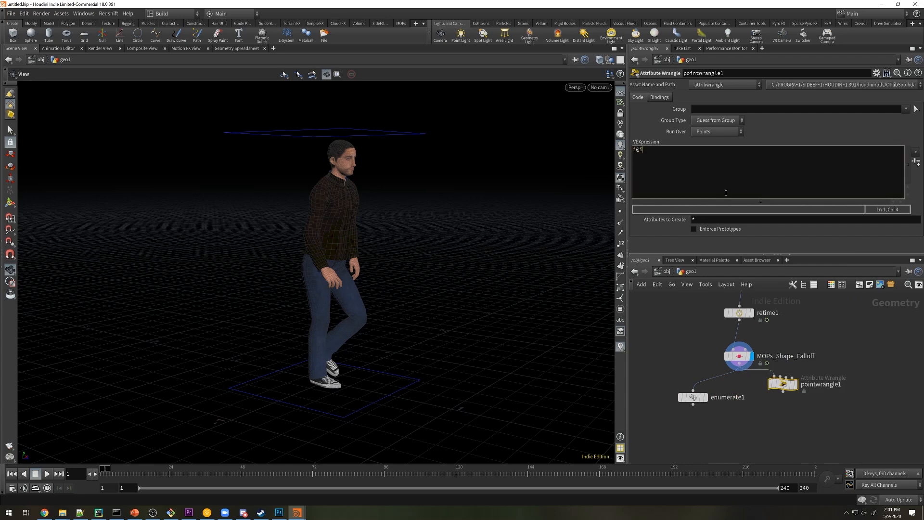
text(d = @ptnum;)
click(749, 415)
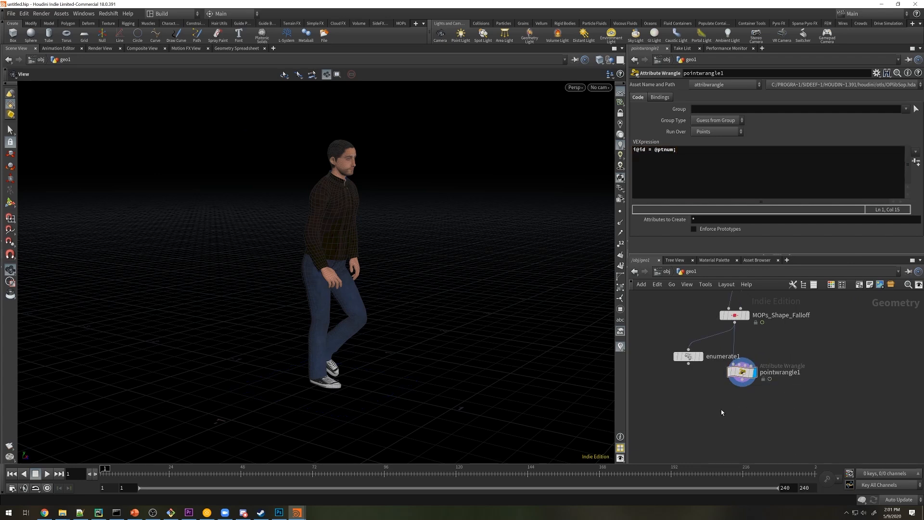
Add a MOPs Delay node below the Point Wrangle, connected to its output.
key(Tab)
text(delay)
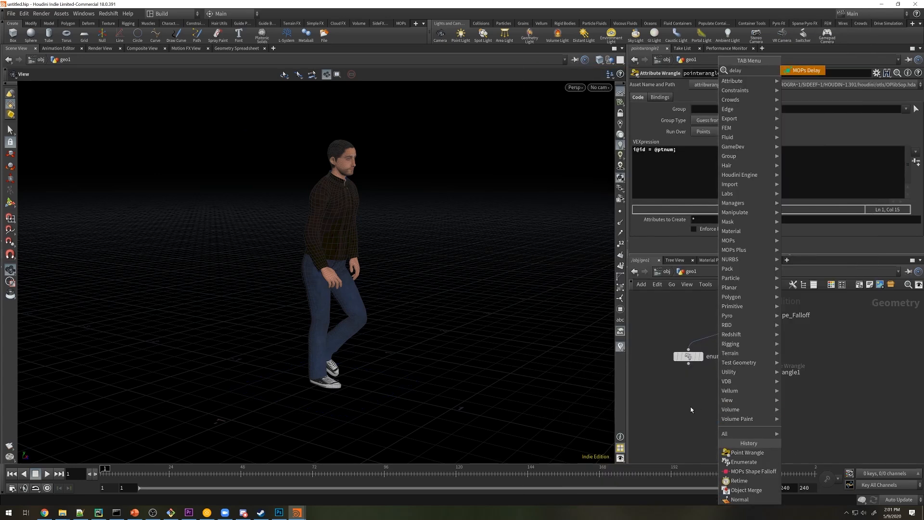
key(Return)
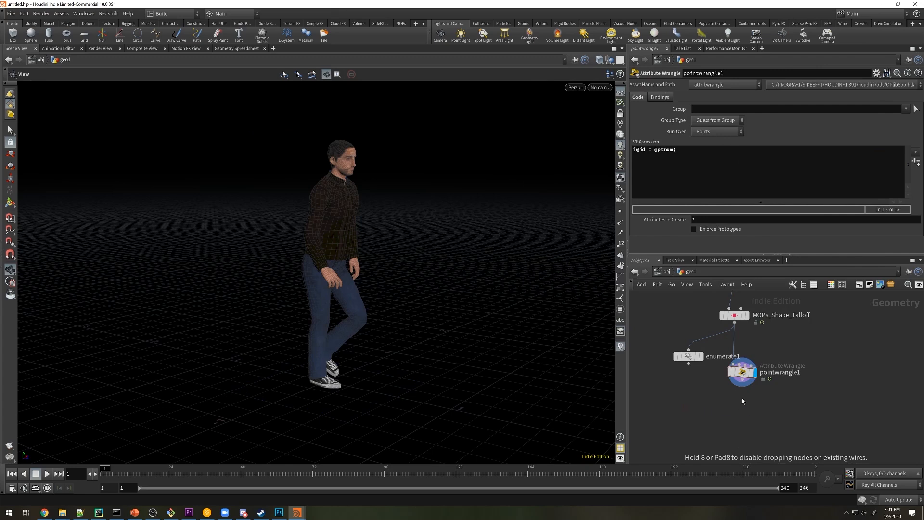
click(736, 418)
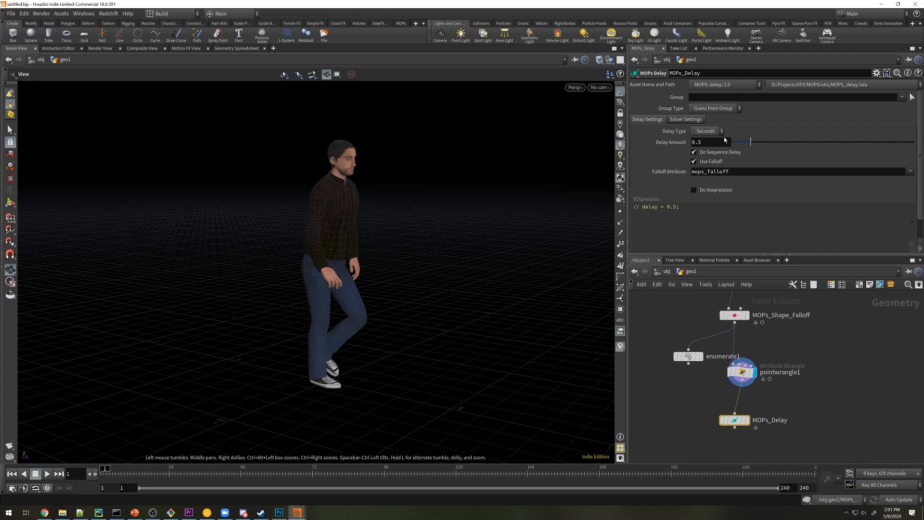
Set the MOPs Delay's Delay Amount to 3 seconds and display the node's result.
click(709, 139)
text(3)
key(Return)
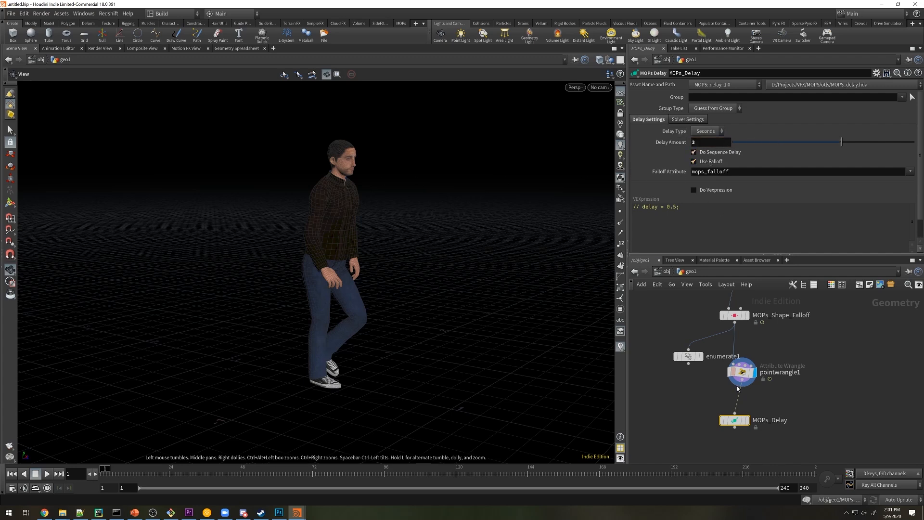
click(747, 420)
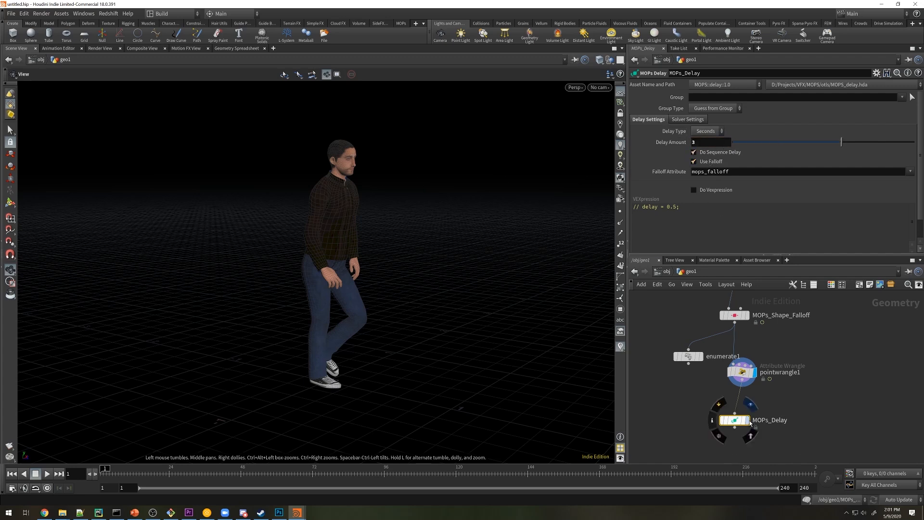
Set the MOPs Delay solver's Cache Memory to 10000 MB, play the delayed animation, and return to the first frame.
click(686, 120)
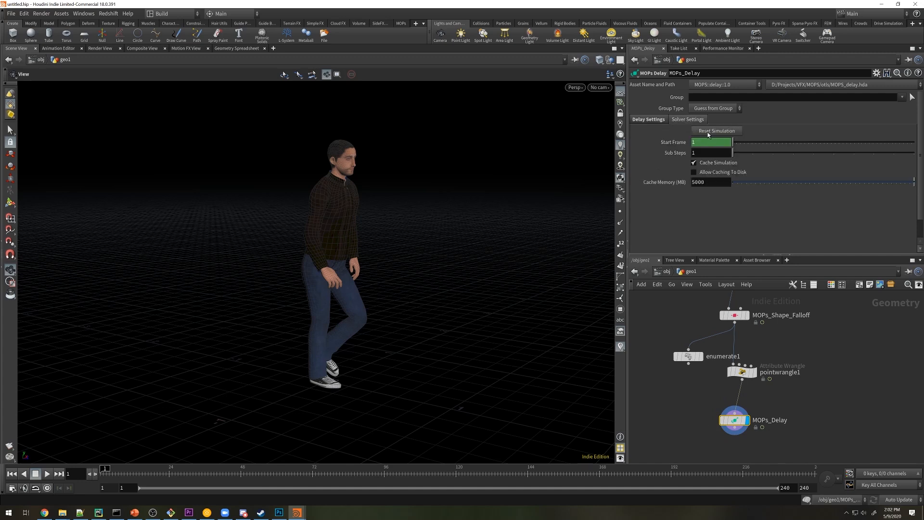
click(660, 121)
click(48, 474)
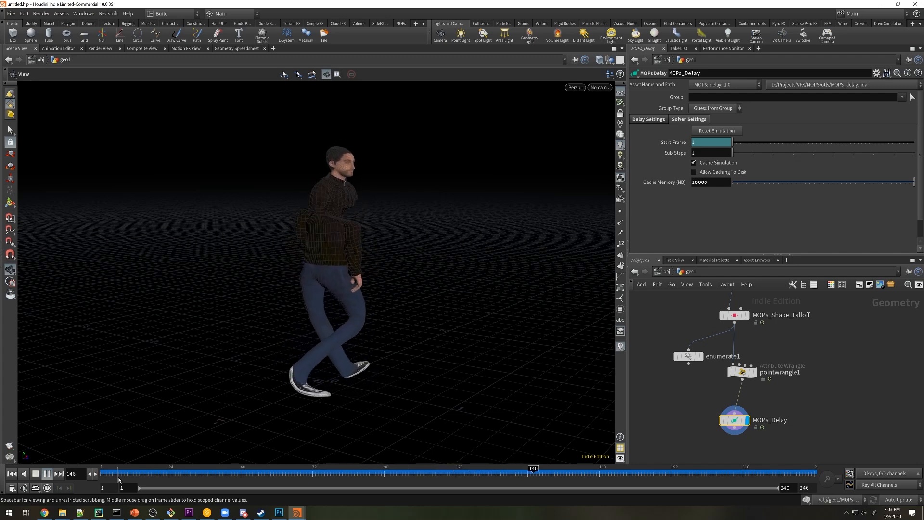
key(ctrl+Up)
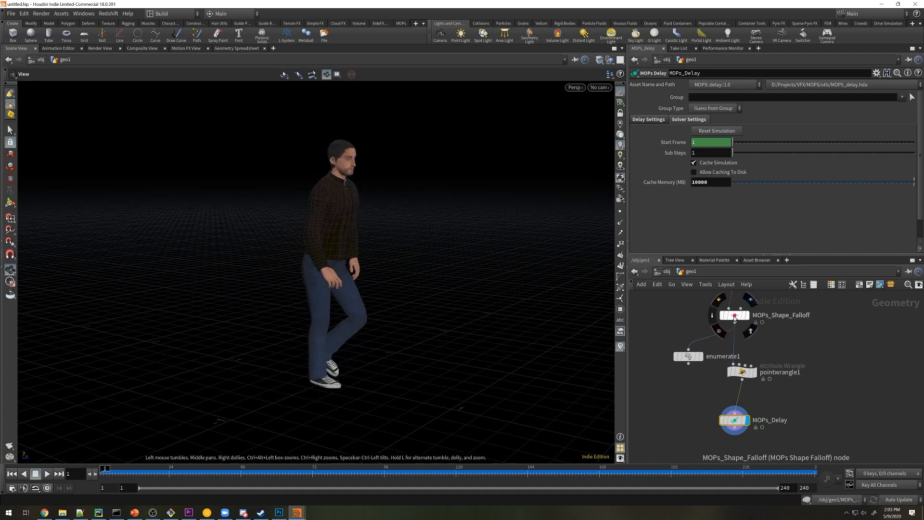
Add noise with a frequency of 7.2 to the MOPs Shape Falloff, checking it with the falloff preview, and play the delayed animation.
click(735, 316)
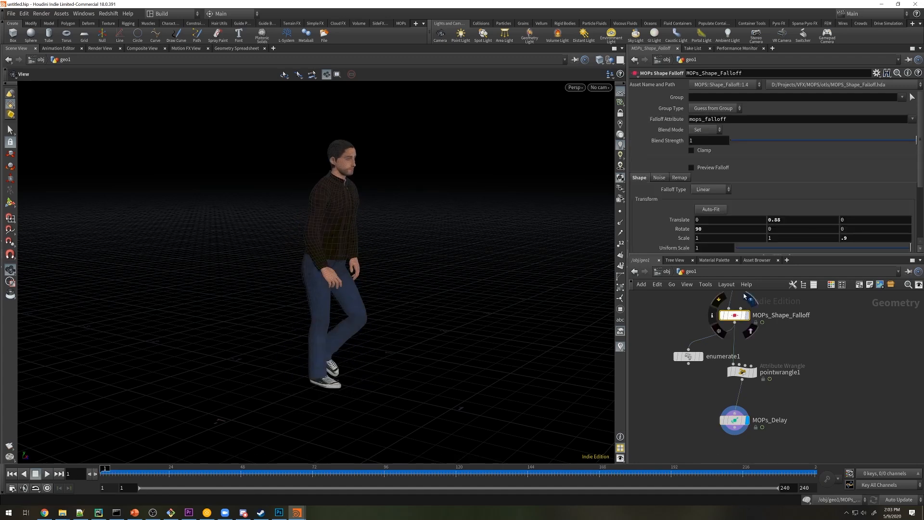
click(660, 178)
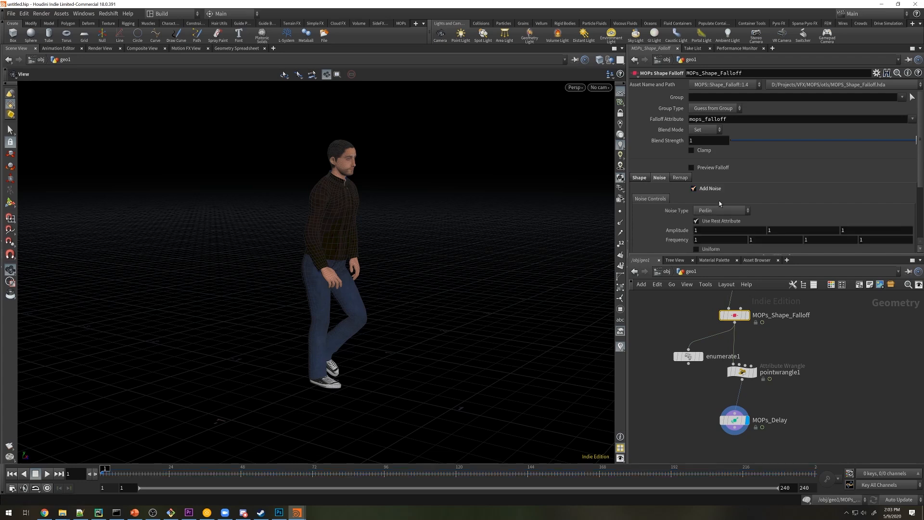
scroll(729, 202, down, 4)
click(692, 92)
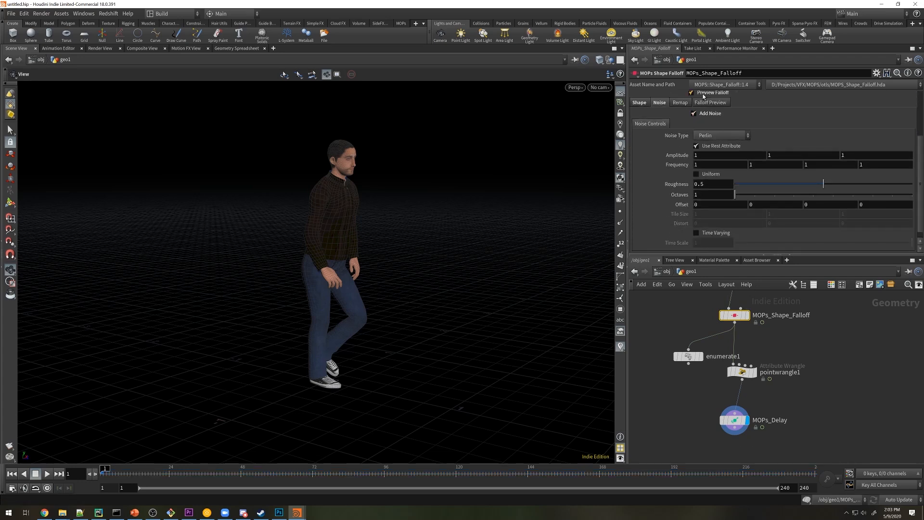
middle_drag(696, 164, 714, 165)
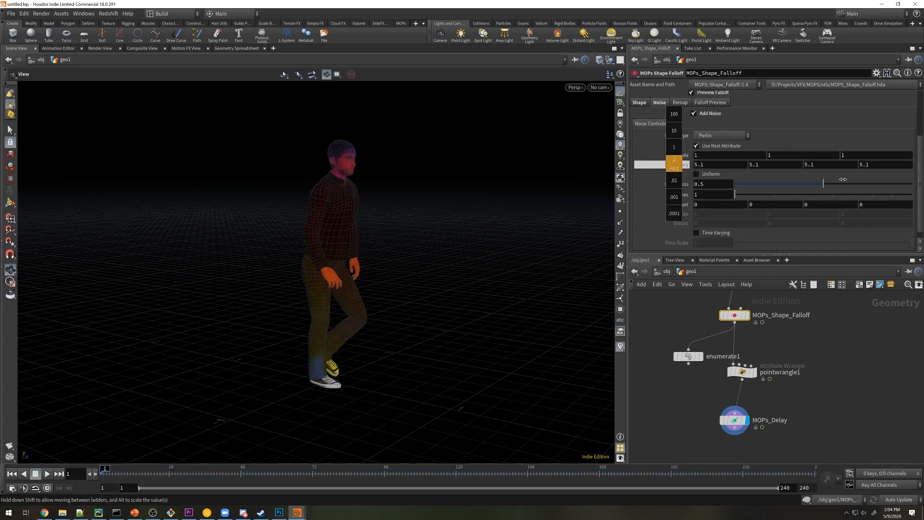
middle_drag(910, 189, 910, 189)
click(691, 93)
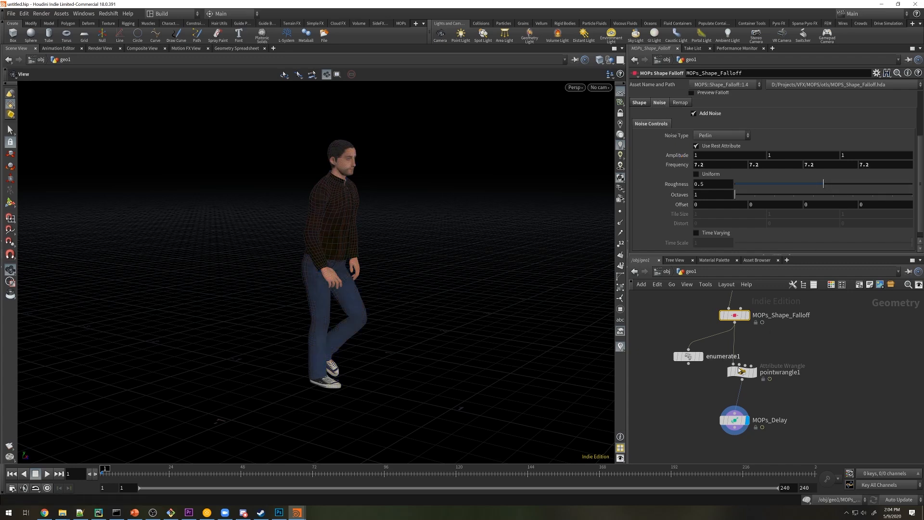
click(734, 420)
click(46, 473)
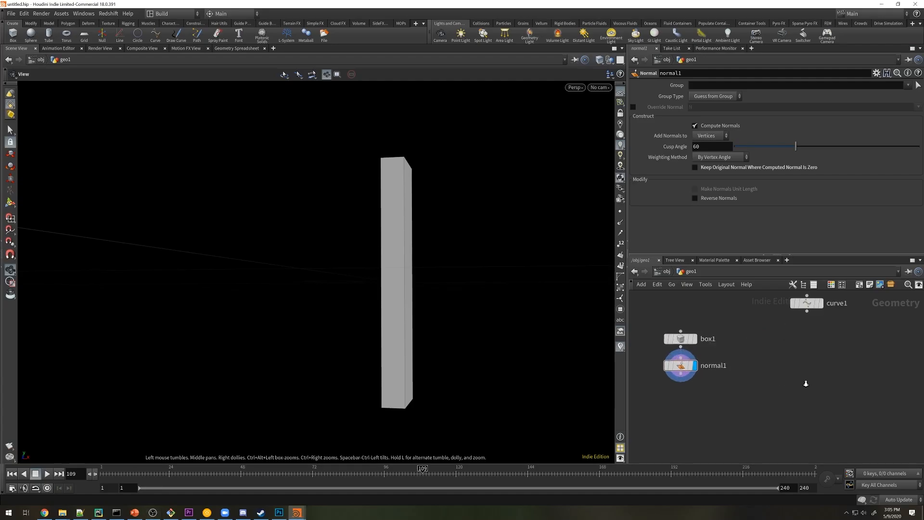
Add an Ends node below the closed curve, connect it to the curve's output, and display its result.
right_drag(806, 383, 810, 386)
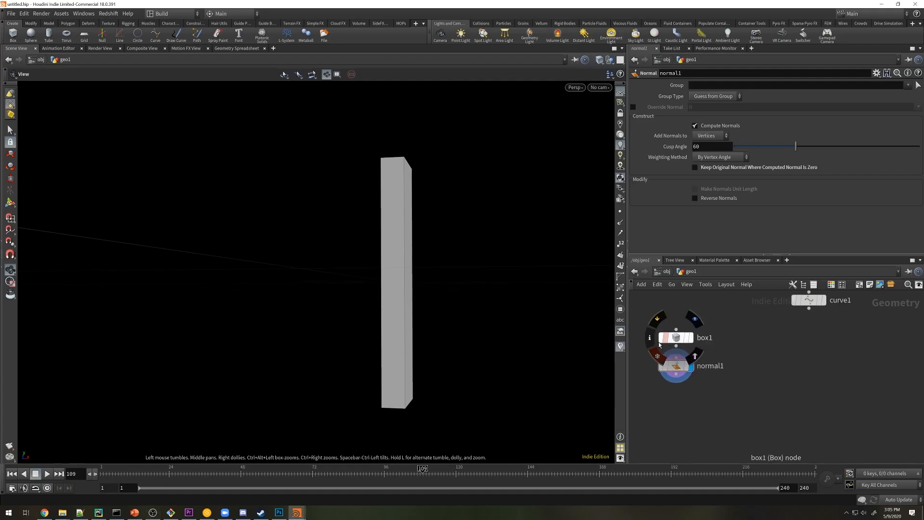
drag(443, 217, 461, 278)
click(823, 300)
middle_drag(802, 339, 796, 346)
key(Tab)
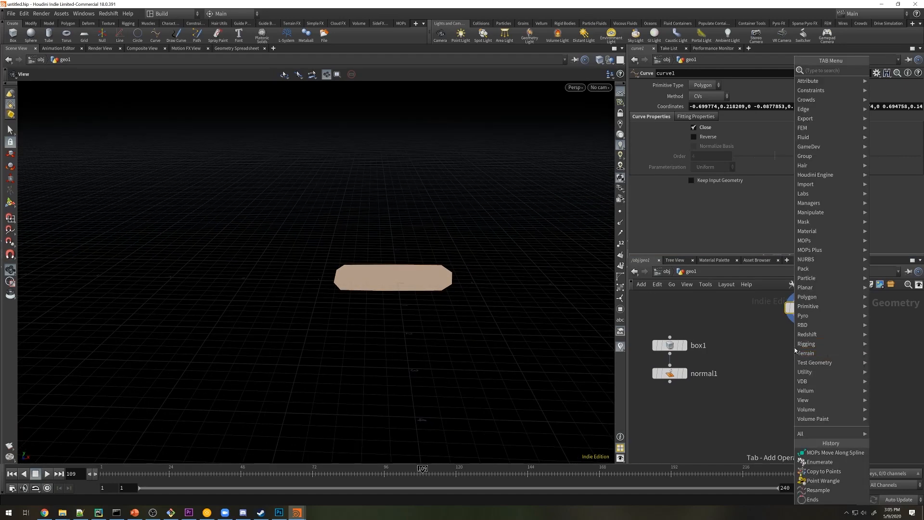
text(resa)
key(Return)
click(792, 335)
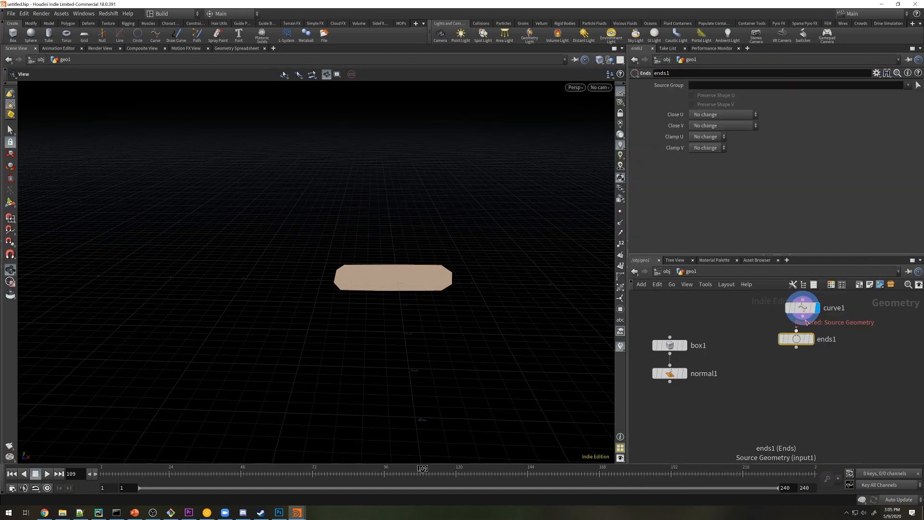
click(811, 339)
Set the Ends node's Close U to Unroll with Shared Points.
click(710, 116)
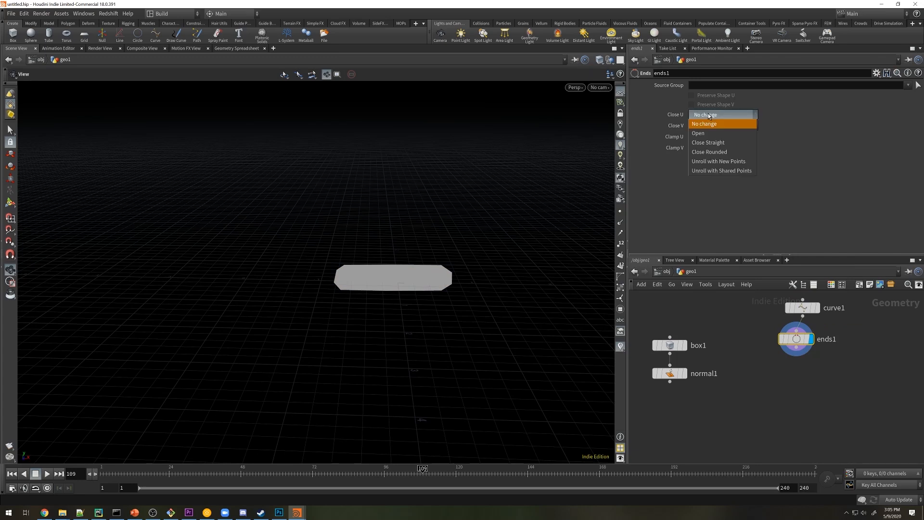
click(714, 171)
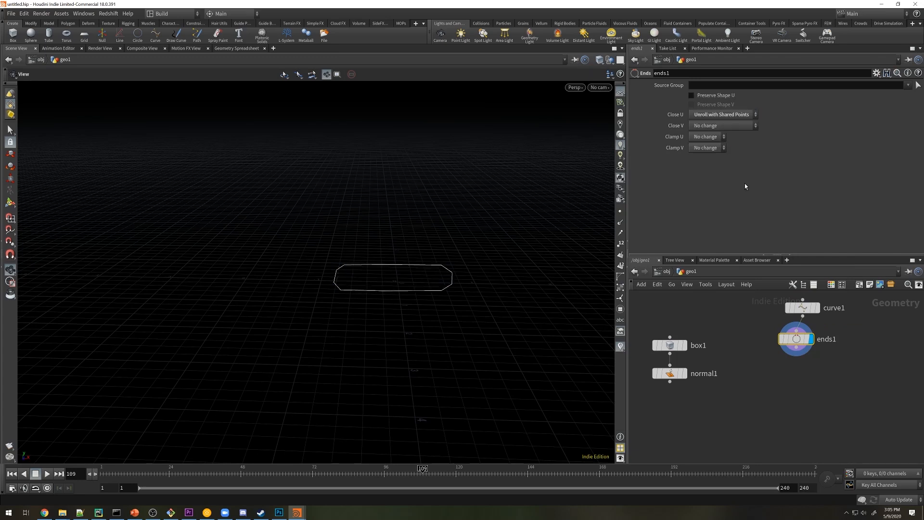
scroll(465, 278, up, 4)
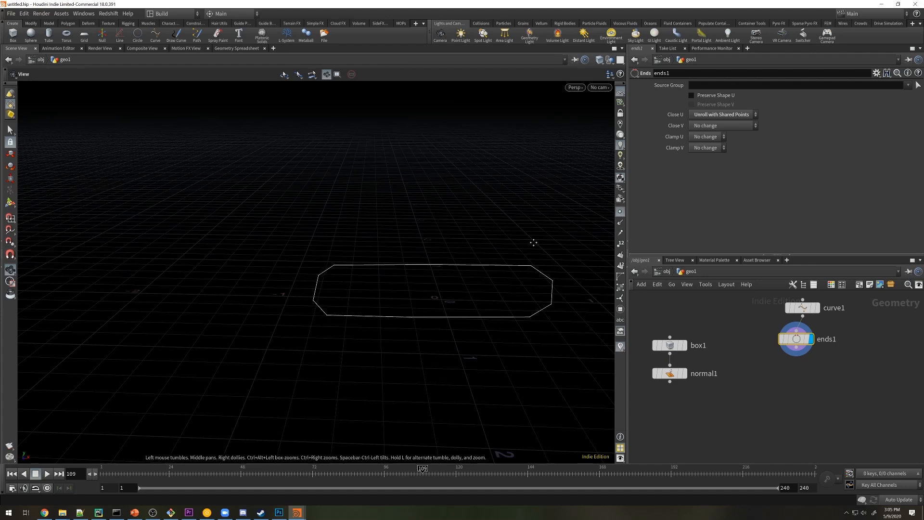
middle_drag(532, 241, 267, 246)
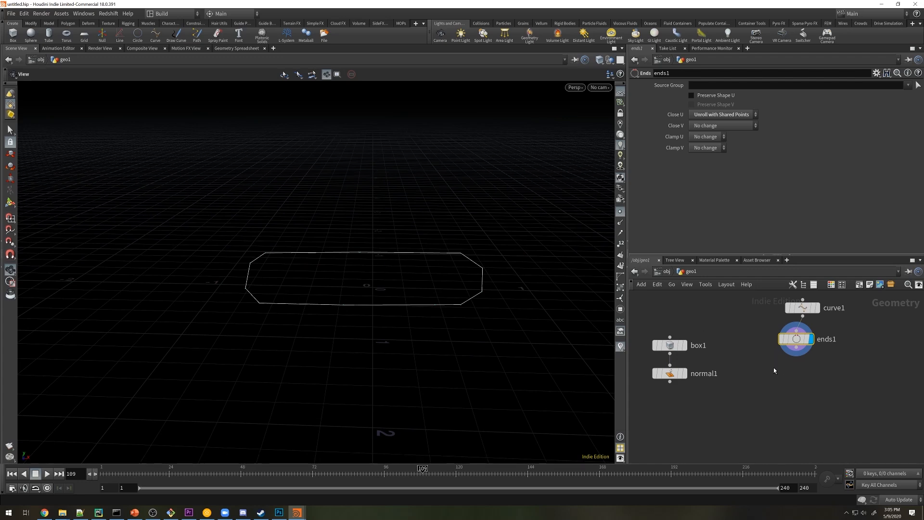
Add and display a Resample node after the Ends node, treating polygons as Subdivision Curves.
key(Tab)
text(res)
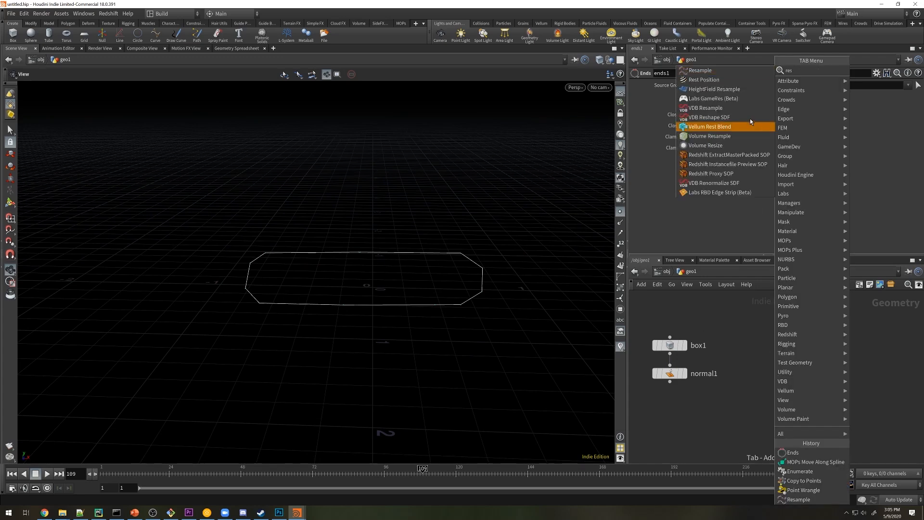
click(725, 74)
click(796, 372)
drag(799, 355, 795, 364)
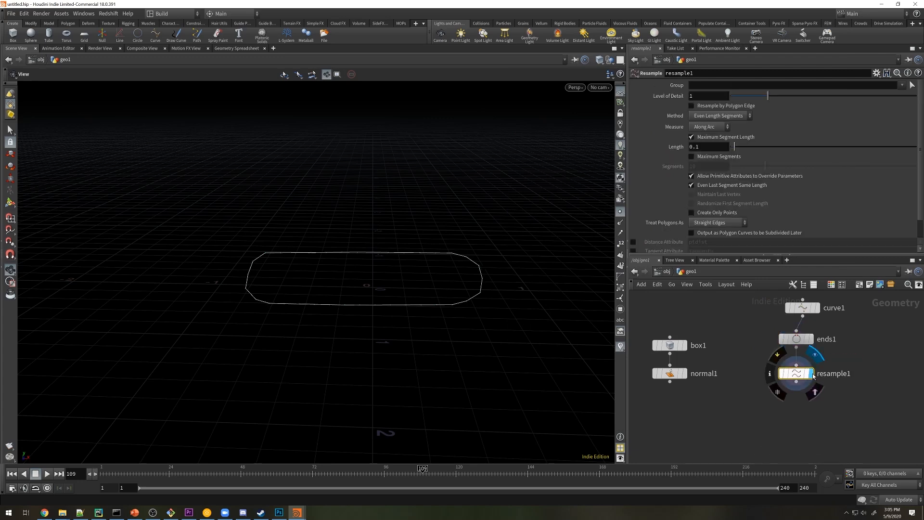
click(716, 221)
click(712, 247)
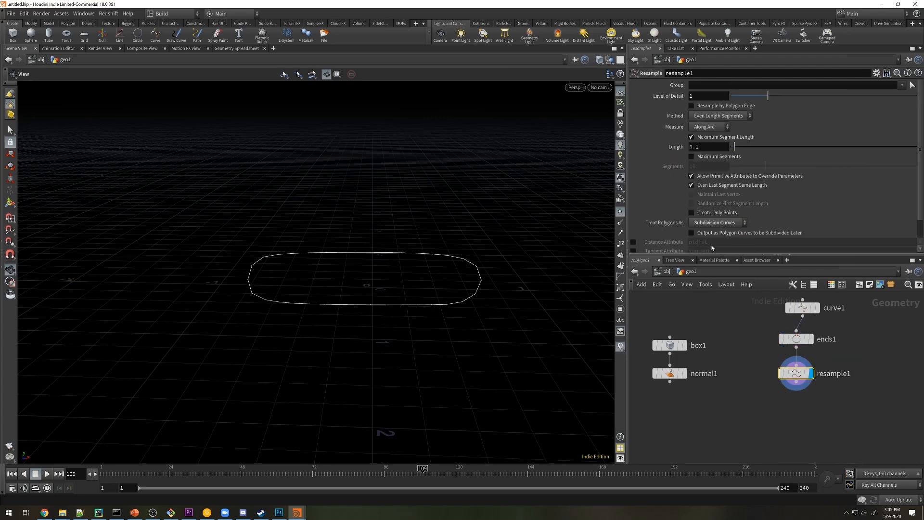
key(Tab)
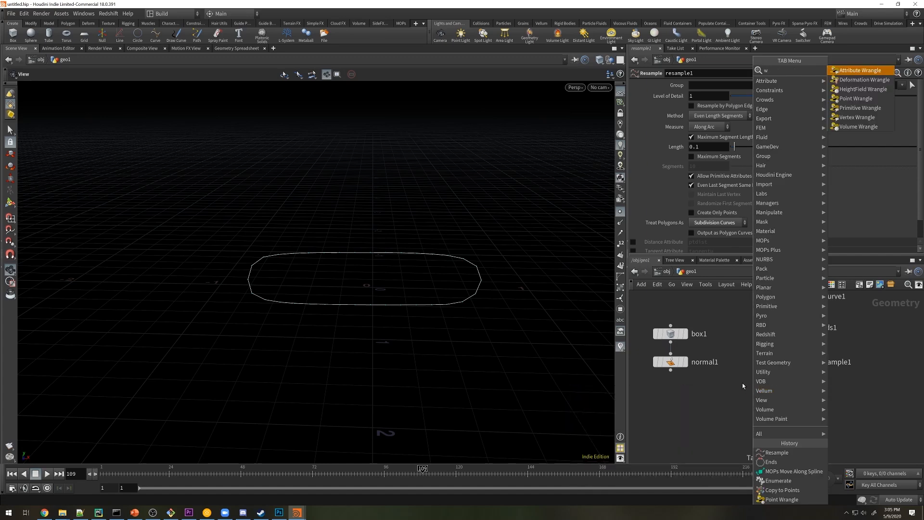
click(871, 101)
click(684, 183)
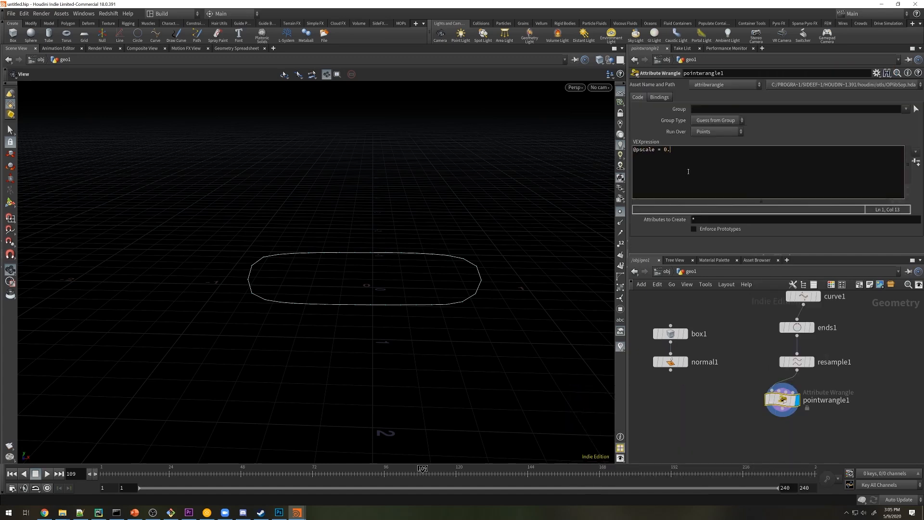
Add a Copy to Points node that copies the box with normals onto the wrangled curve points, and display it.
key(Tab)
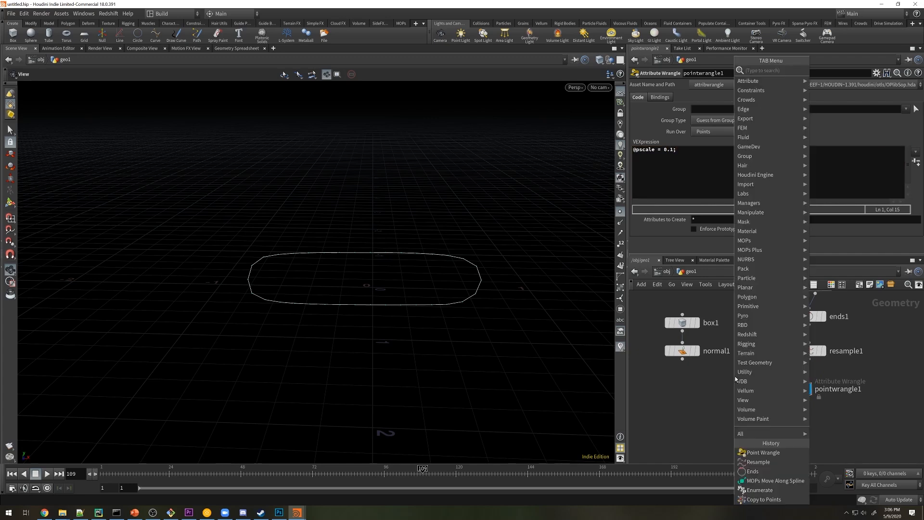
text(copy)
click(870, 99)
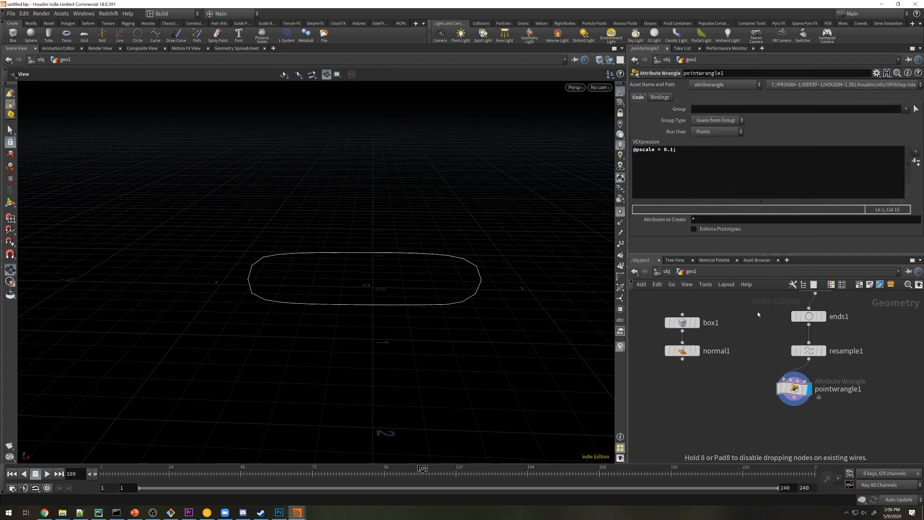
click(727, 420)
drag(735, 412, 794, 398)
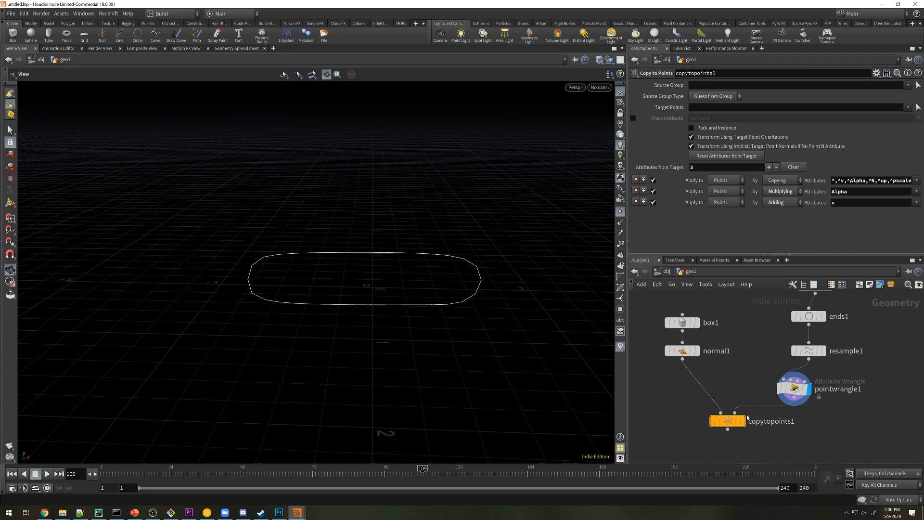
click(743, 420)
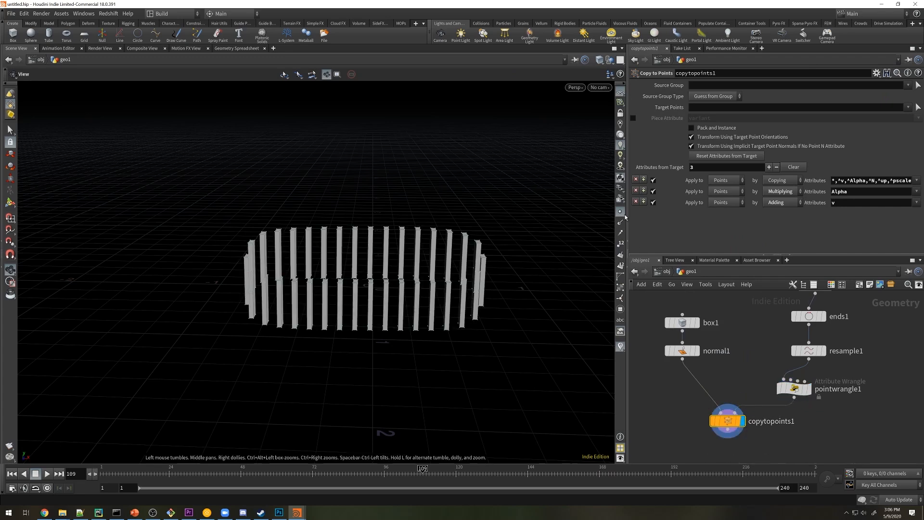
Place the Copy to Points node clear of its inputs and enable Pack and Instance on it.
drag(457, 269, 553, 259)
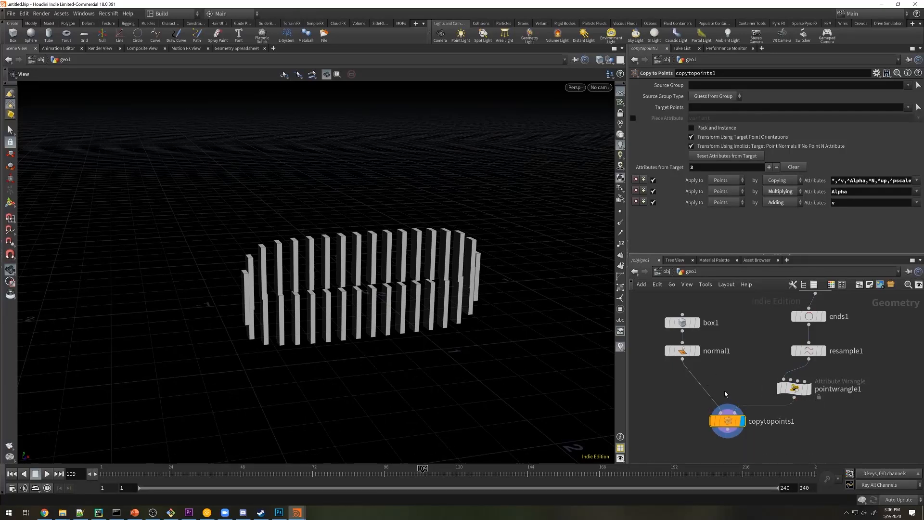
middle_drag(734, 393, 748, 357)
drag(744, 381, 739, 409)
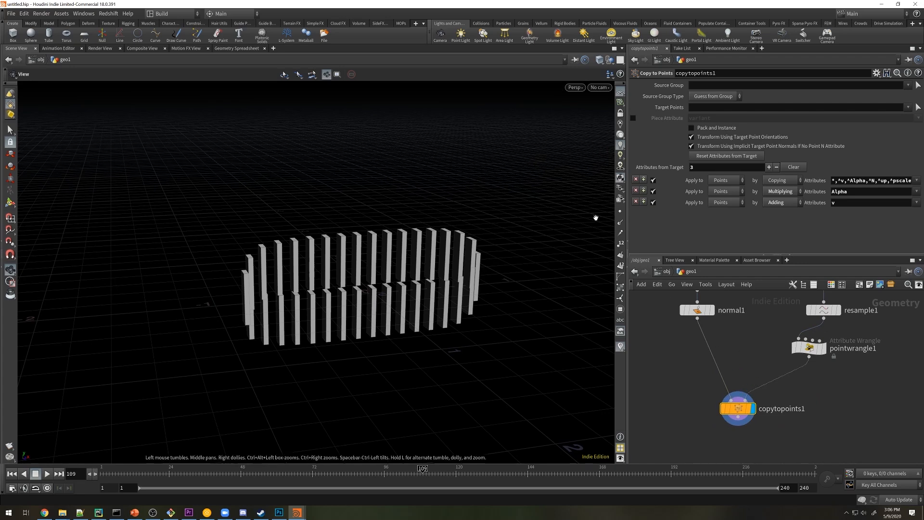
click(710, 129)
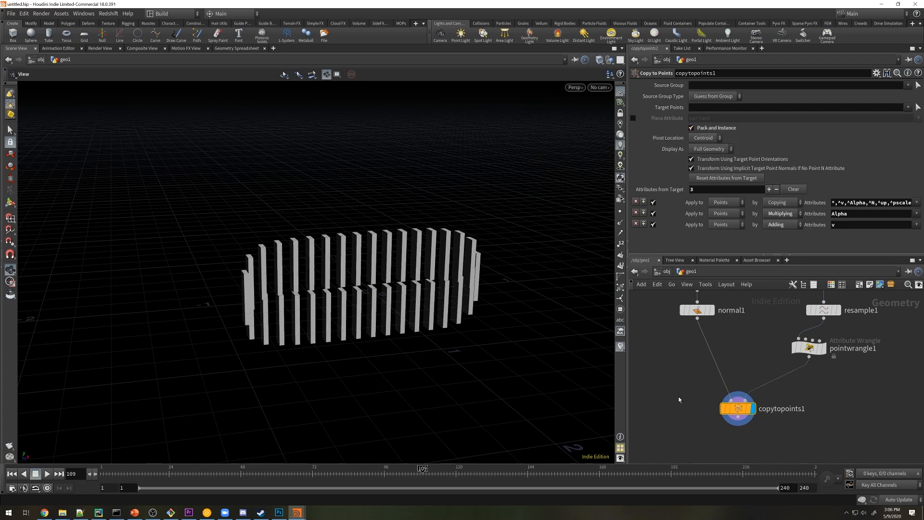
Add and display an Enumerate node after Copy to Points, with Group Type set to Points and the attribute named id.
middle_drag(679, 419, 691, 383)
key(Tab)
text(enum)
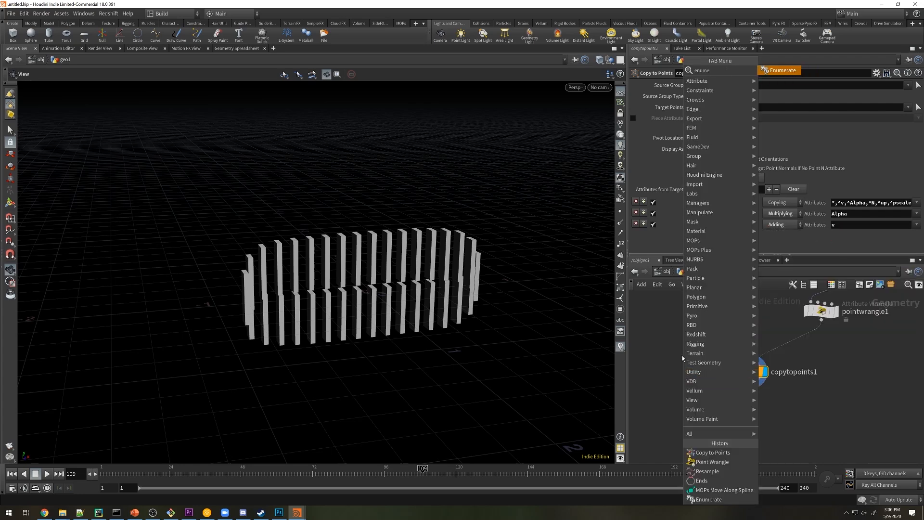
click(788, 71)
click(747, 414)
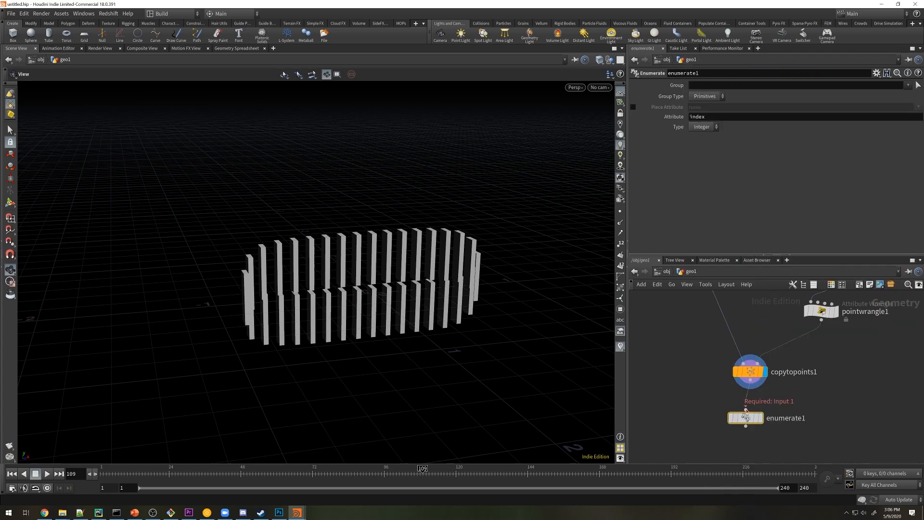
click(705, 96)
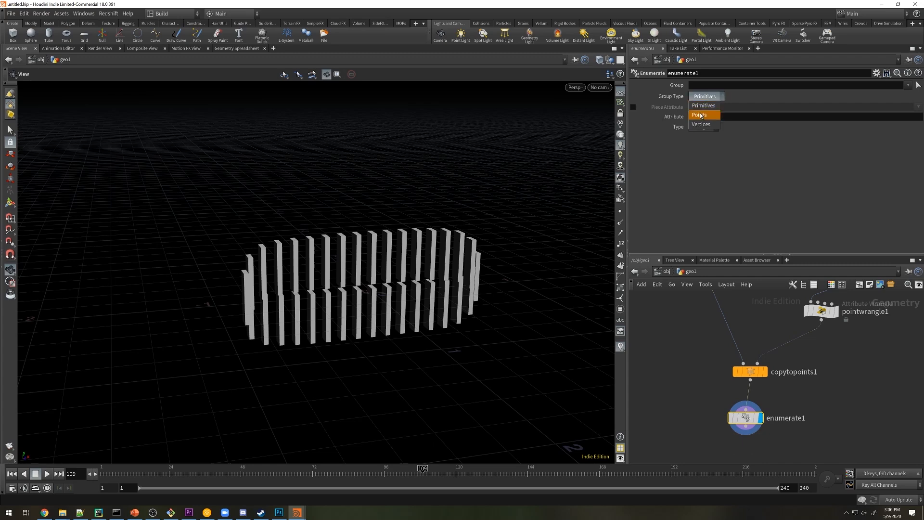
click(702, 106)
drag(706, 116, 659, 117)
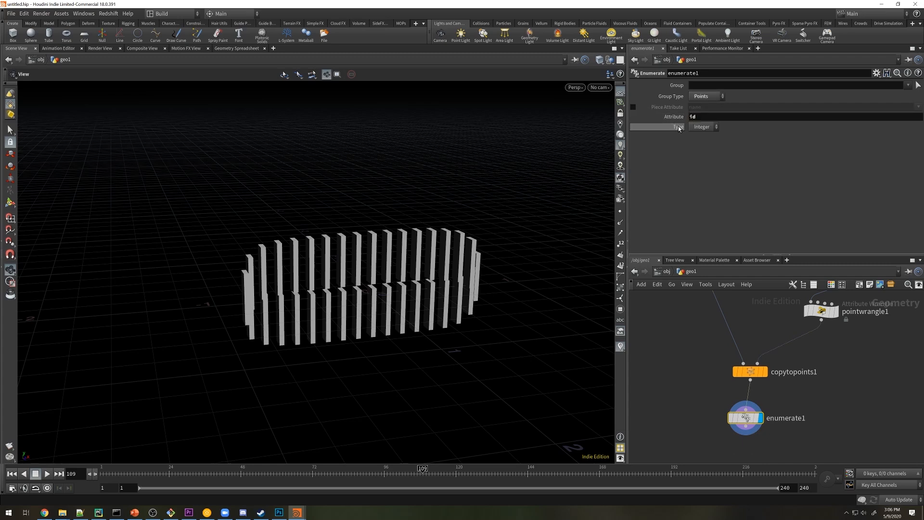
Add a MOPs Move Along Spline node fed by the enumerated boxes and the resampled curve, and display its result.
key(Tab)
text(mops)
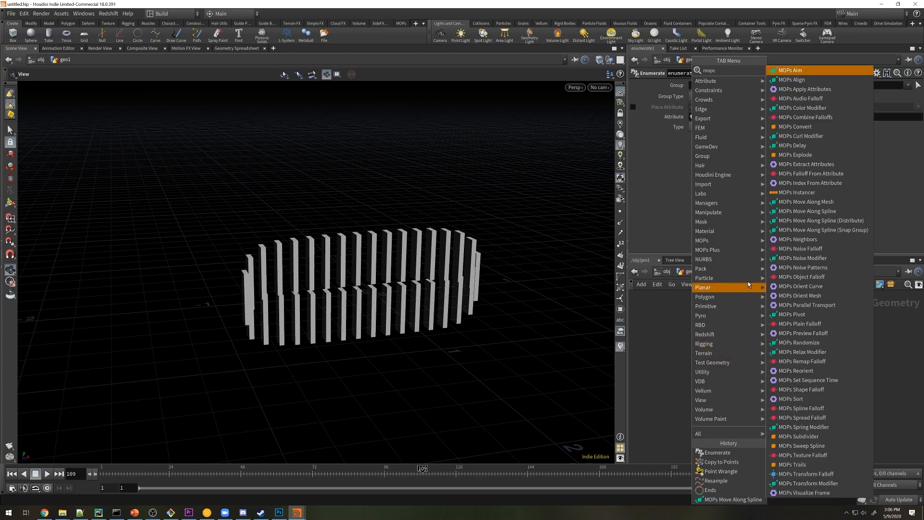
click(820, 211)
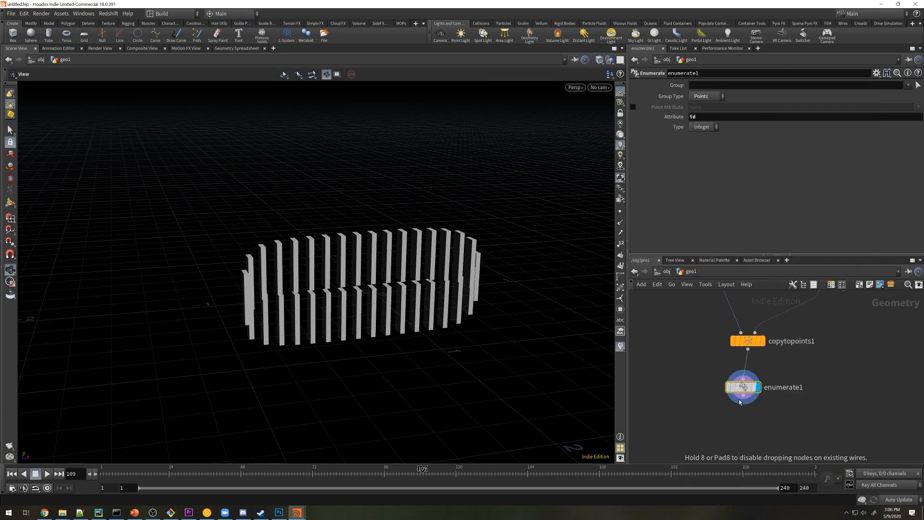
click(749, 424)
click(754, 414)
middle_drag(826, 314, 818, 353)
middle_drag(827, 399, 830, 340)
drag(756, 409, 786, 417)
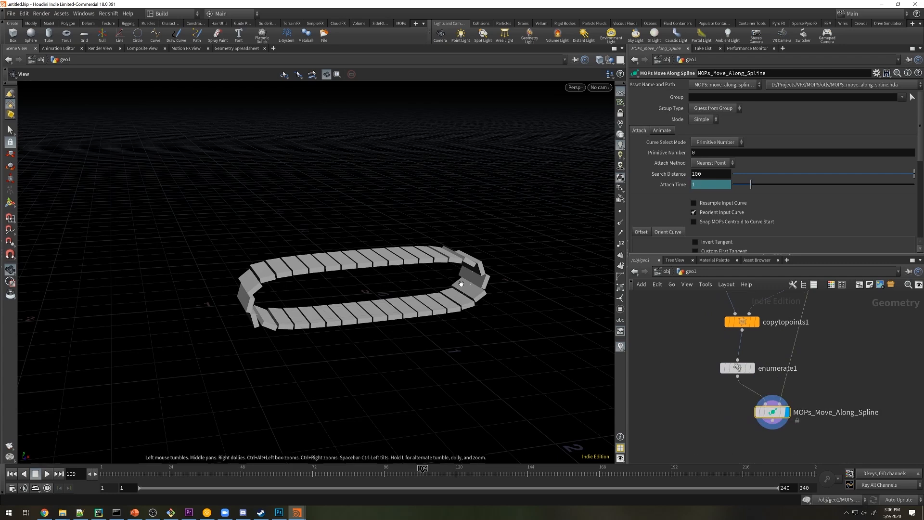
Examine how the boxes are oriented around the curve's rounded ends and review the node's curve orientation settings.
drag(459, 283, 392, 233)
right_drag(392, 233, 512, 280)
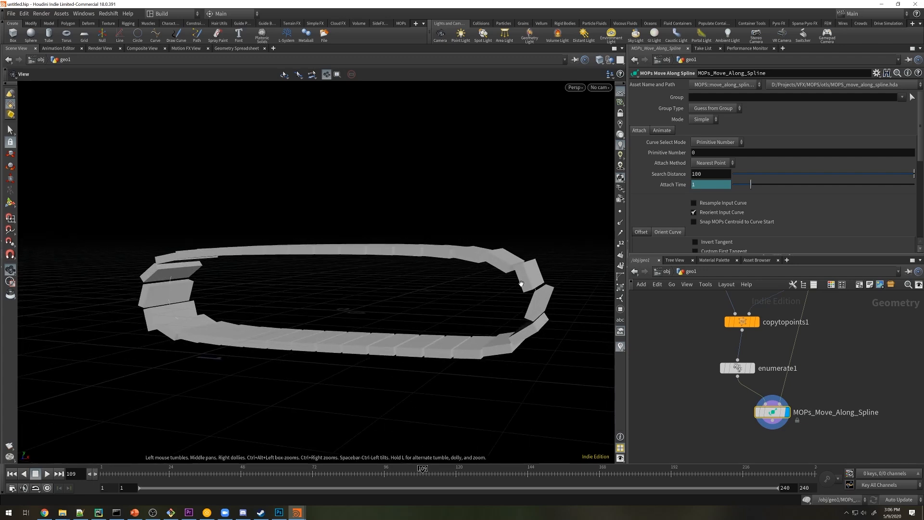
drag(521, 283, 532, 289)
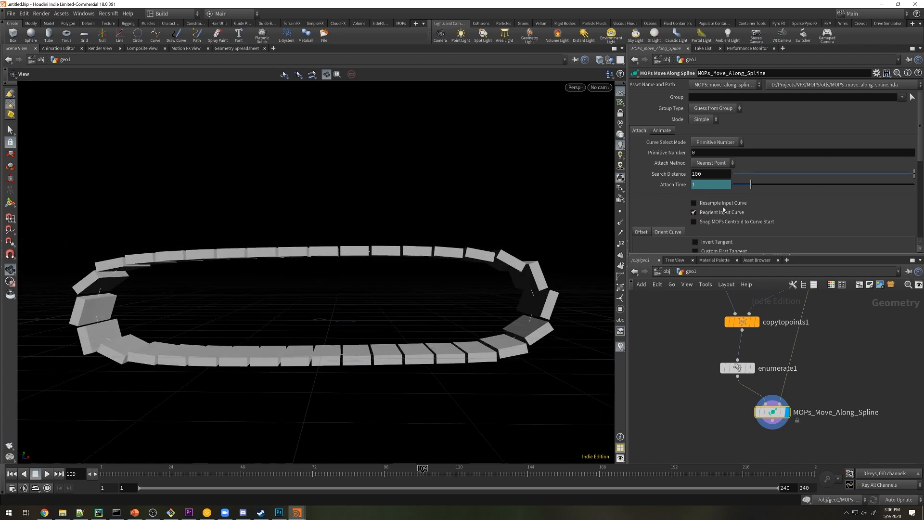
scroll(782, 163, down, 3)
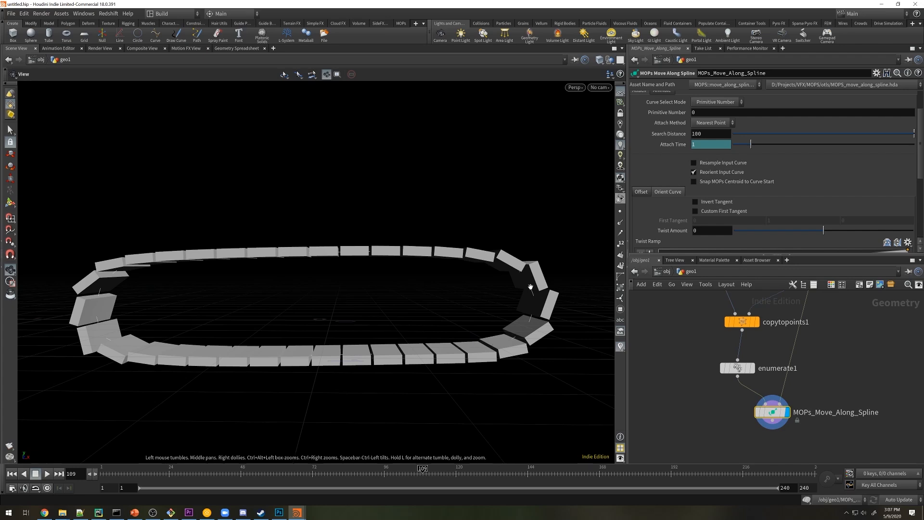
Enable Resample Input Curve on the Move Along Spline node and treat polygons as Subdivision Curves.
click(707, 163)
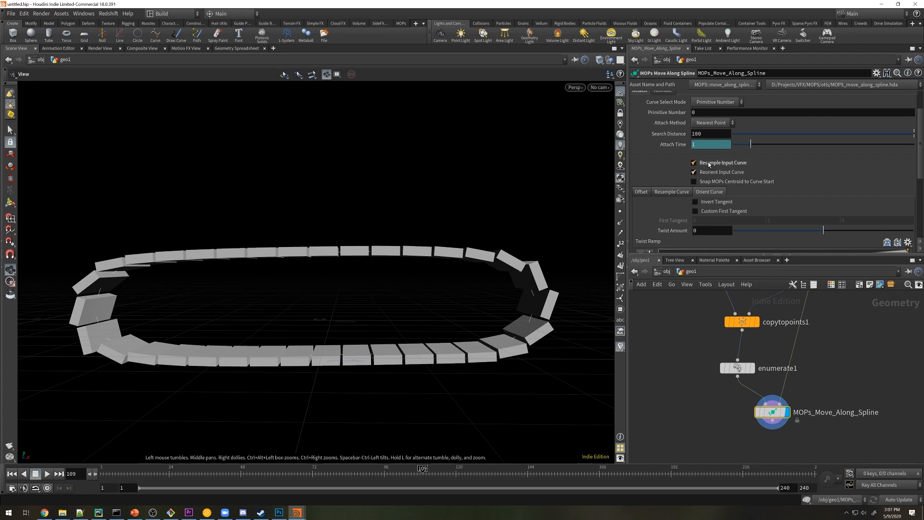
click(671, 191)
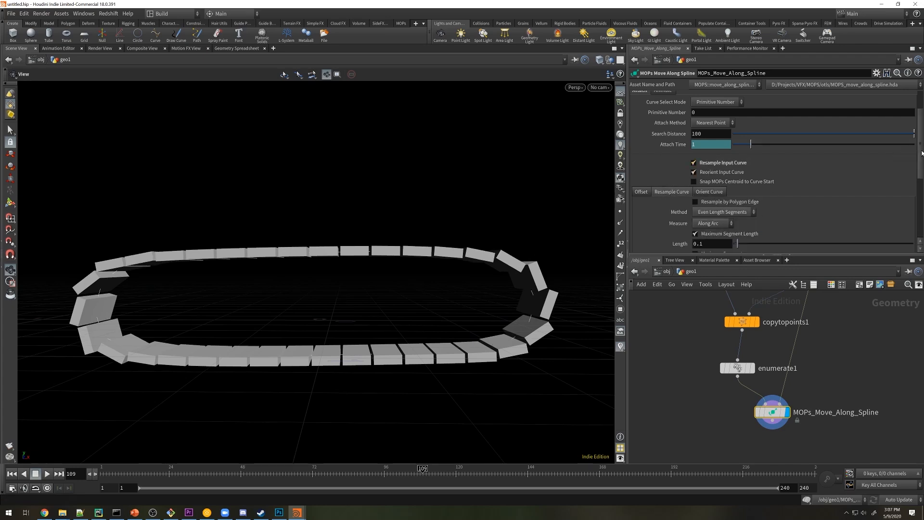
scroll(714, 170, down, 2)
click(716, 234)
click(714, 250)
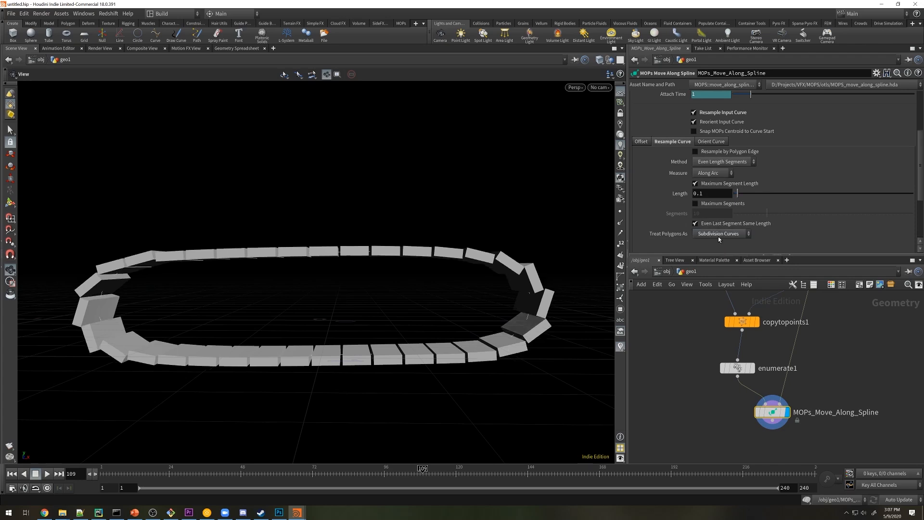
middle_drag(711, 194, 665, 216)
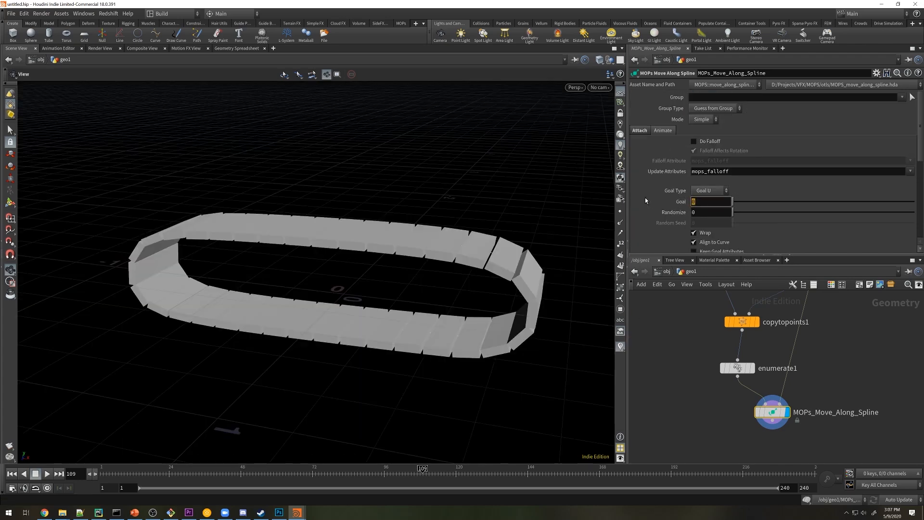
text(@Time )
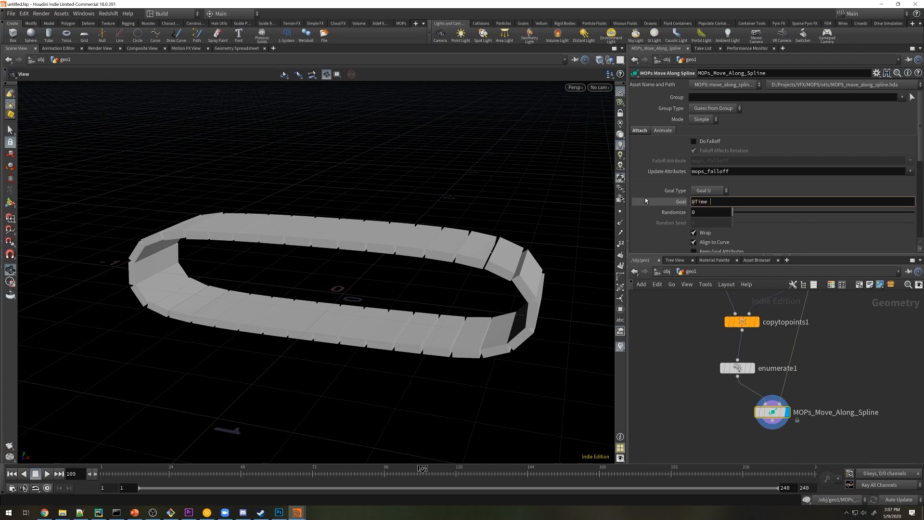
text(* 0.1)
key(Return)
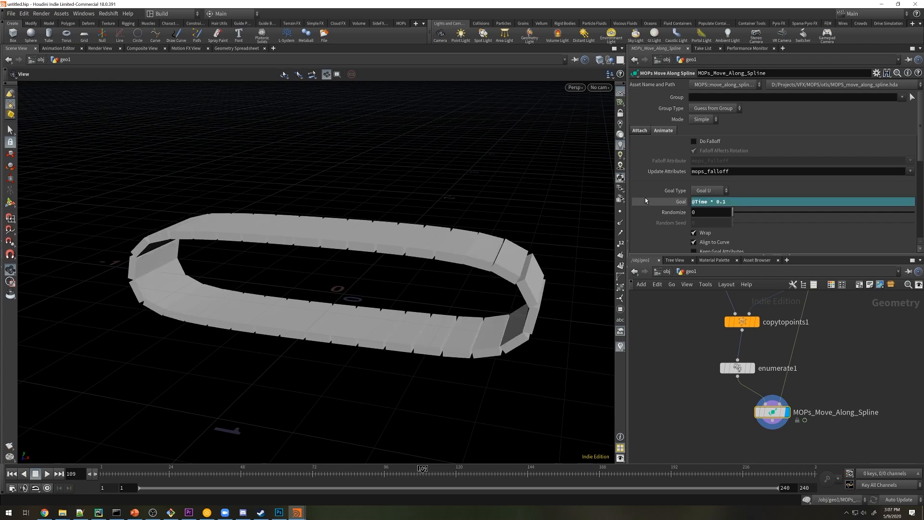
click(49, 474)
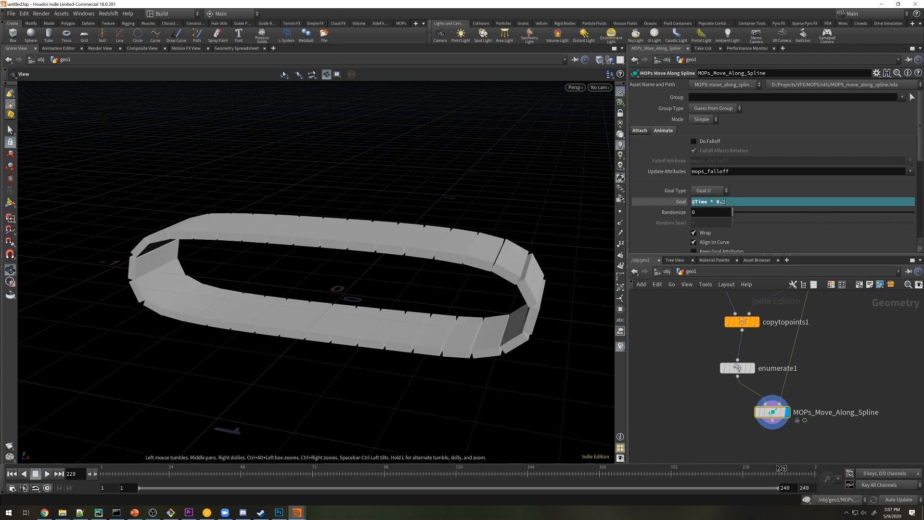
click(48, 474)
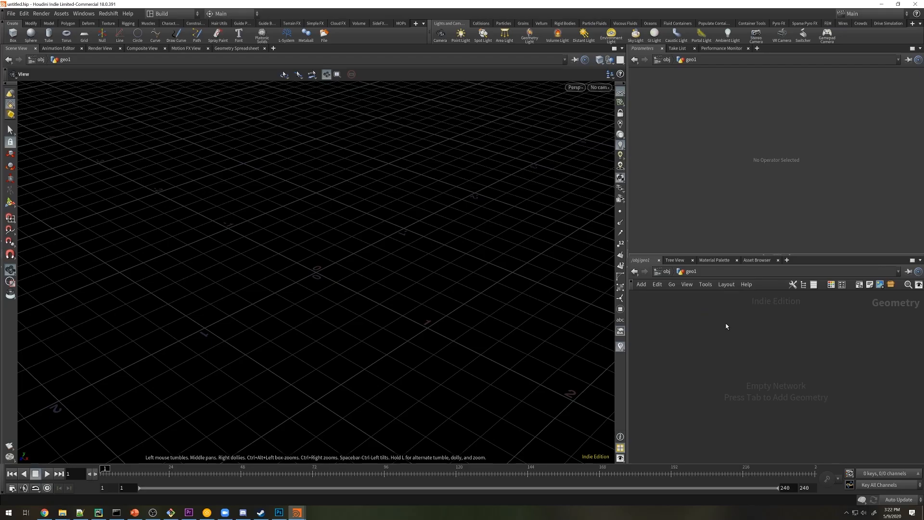
Add the Squab test geometry and feed it into a Scatter node with Force Total Count set to 500.
key(Tab)
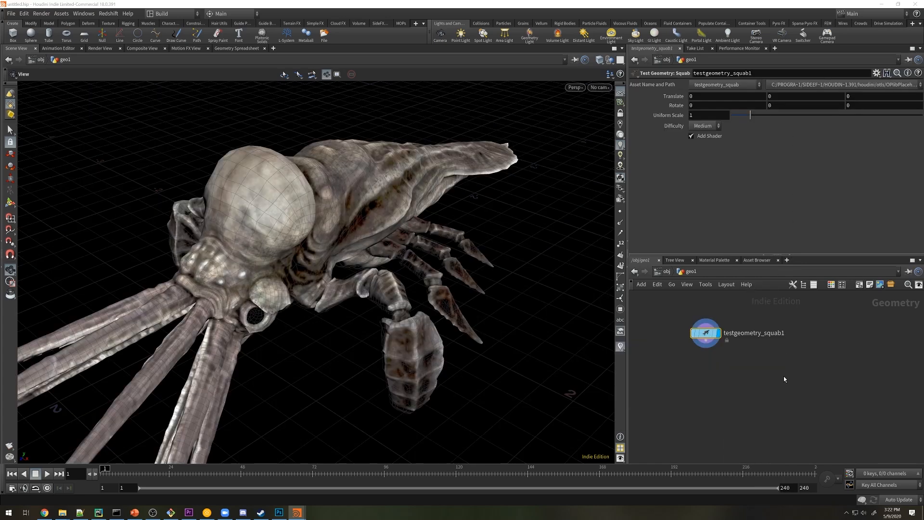
key(Tab)
text(scat)
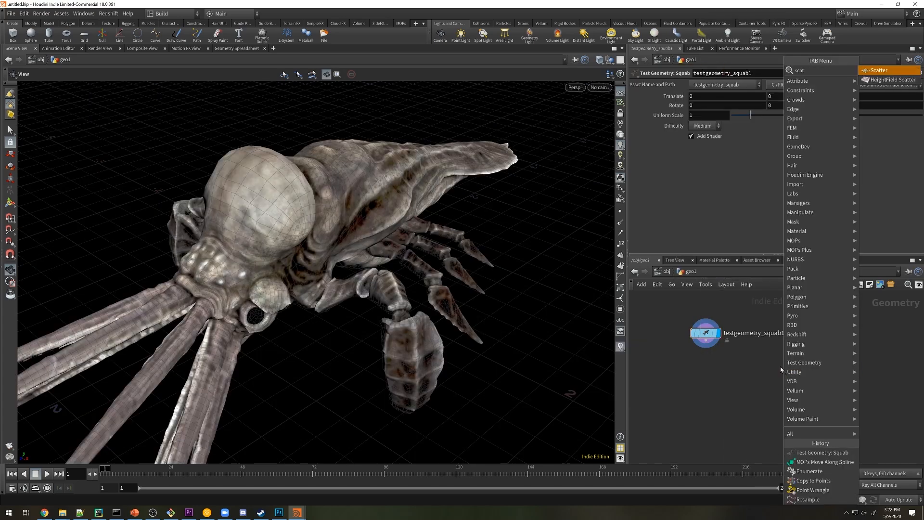
key(Return)
click(749, 367)
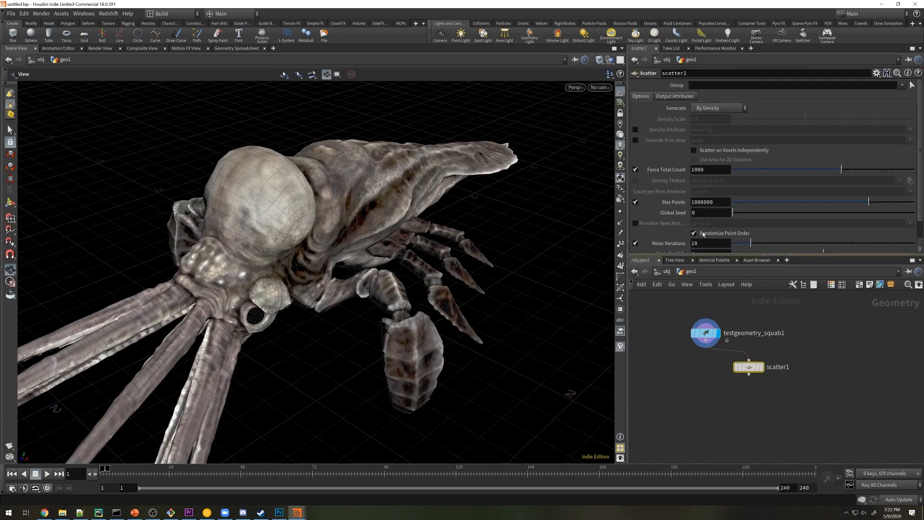
drag(696, 170, 690, 172)
text(5)
key(Return)
Add and display a Voronoi Fracture node fed by the squab geometry and the scattered points.
key(Tab)
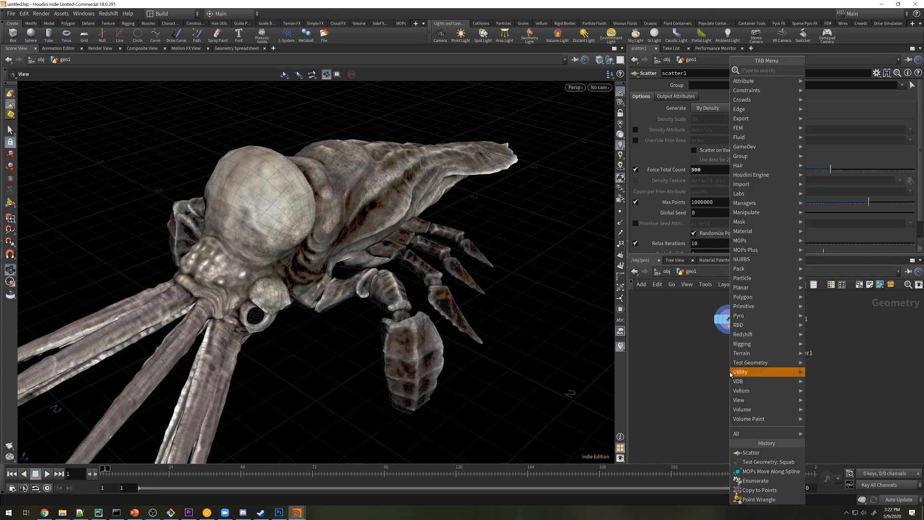
text(voro)
key(Return)
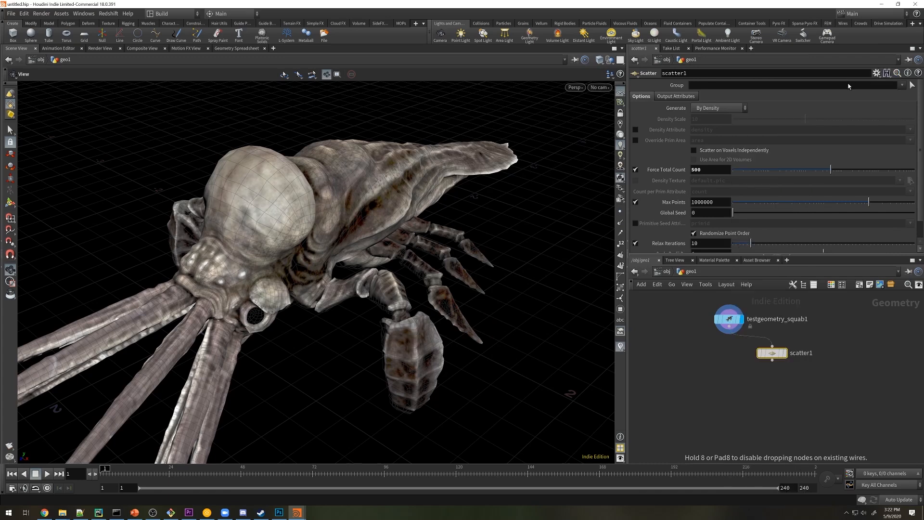
Add and display an Assemble node after the Voronoi Fracture, enable Create Packed Geometry, and inspect the node's geometry info.
key(Tab)
mouse_move(763, 383)
text(assem)
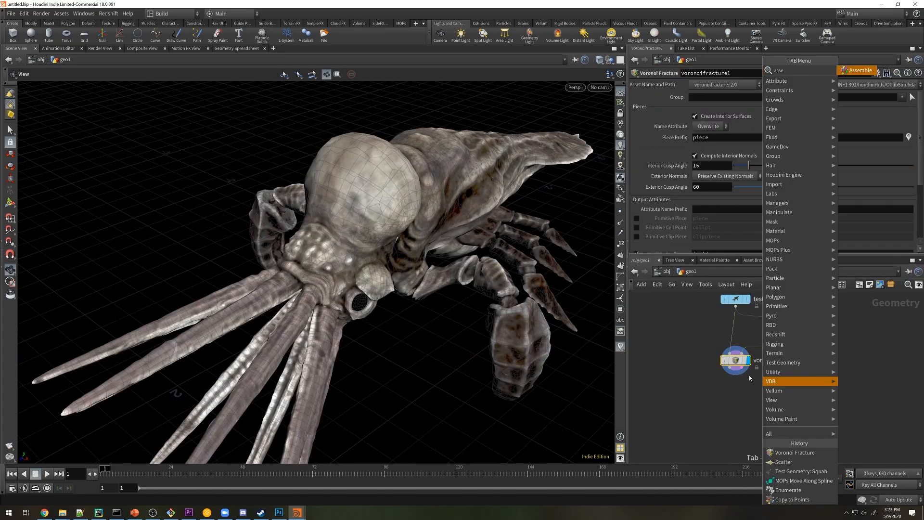
click(850, 72)
click(735, 396)
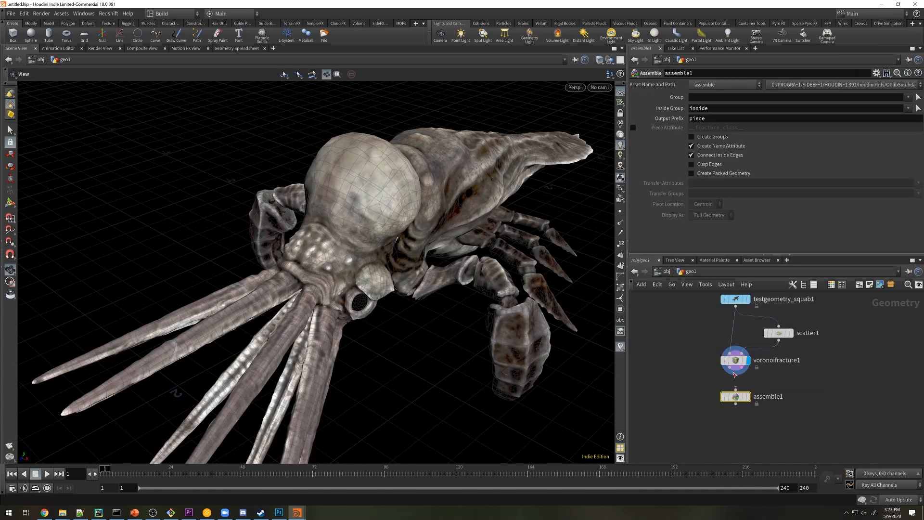
drag(736, 396, 726, 402)
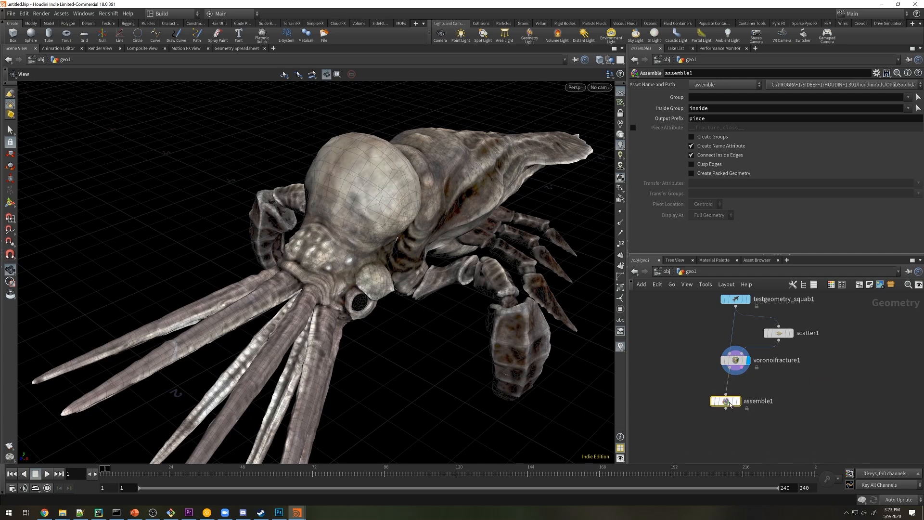
click(738, 402)
click(711, 175)
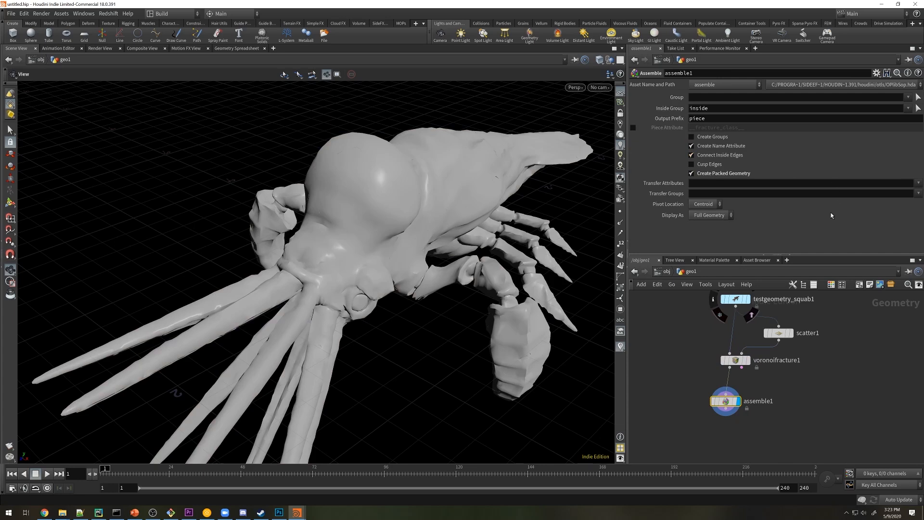
middle_click(726, 403)
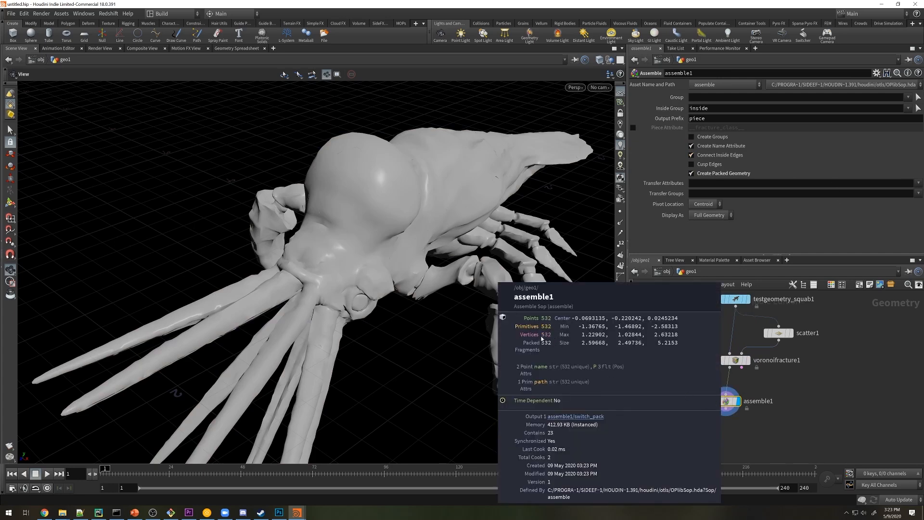
Add an Enumerate node after Assemble with Group Type set to Points and the attribute named id.
key(Tab)
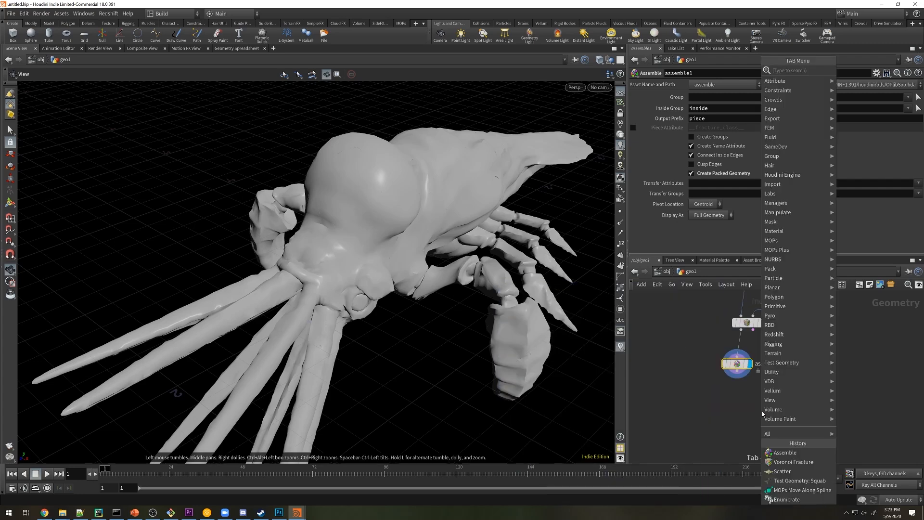
mouse_move(763, 410)
text(id)
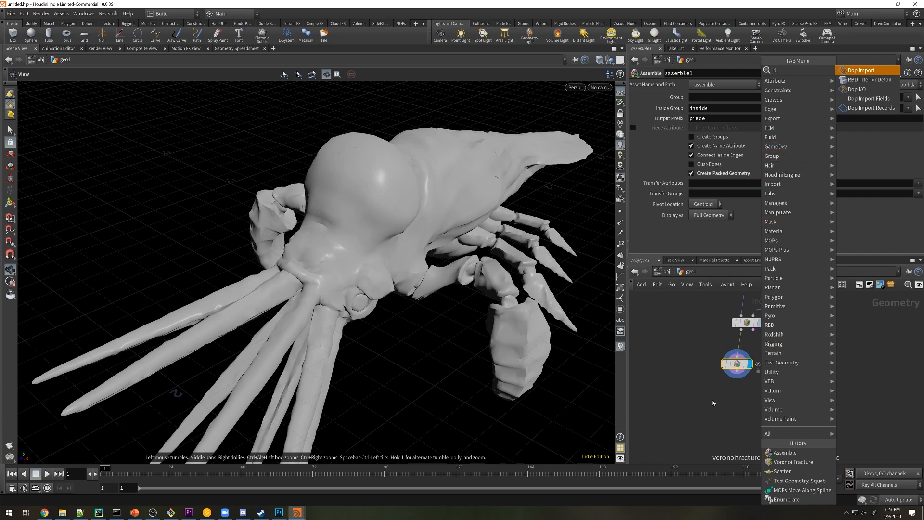
click(786, 499)
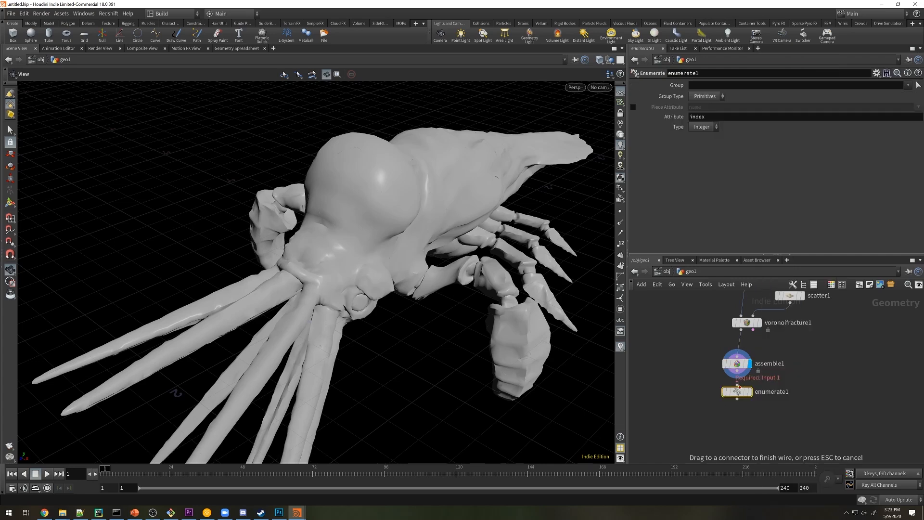
click(705, 96)
click(715, 116)
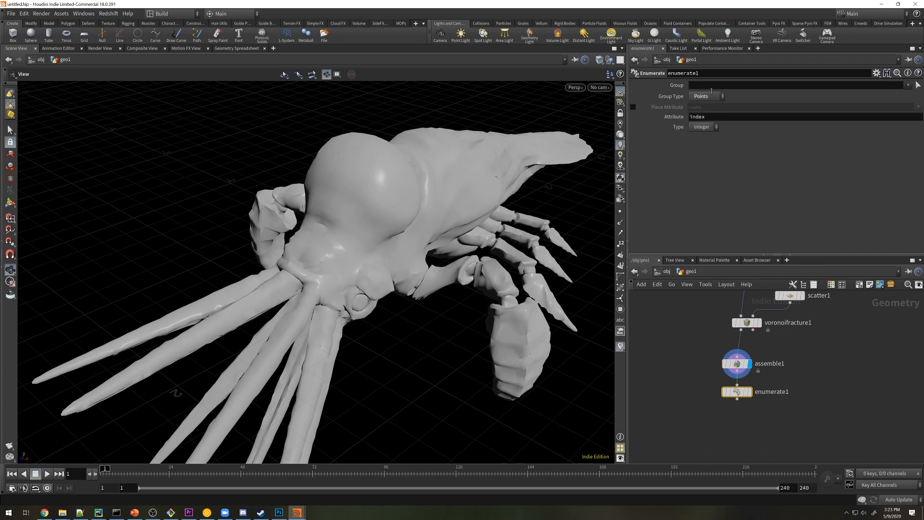
double_click(716, 115)
text(id)
key(Return)
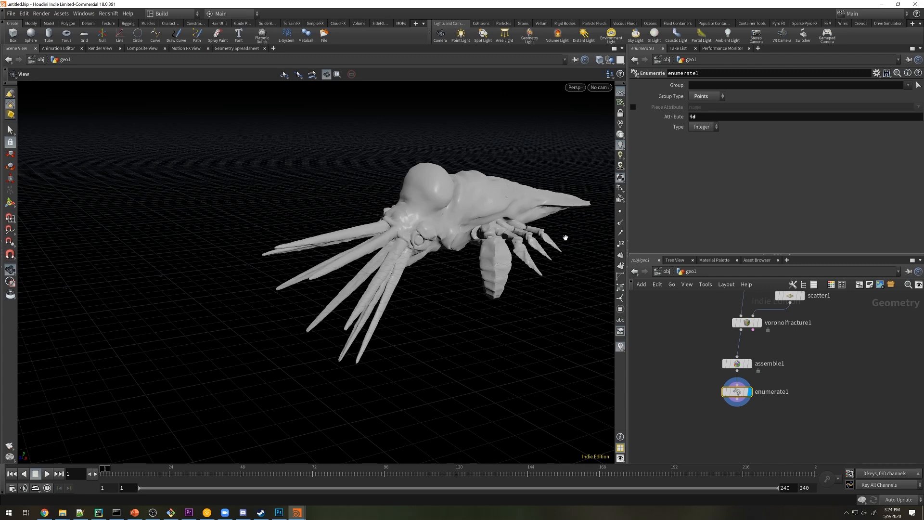
Add a MOPs Spread Falloff node after Enumerate and connect a new Sphere node to its second input.
drag(435, 216, 418, 314)
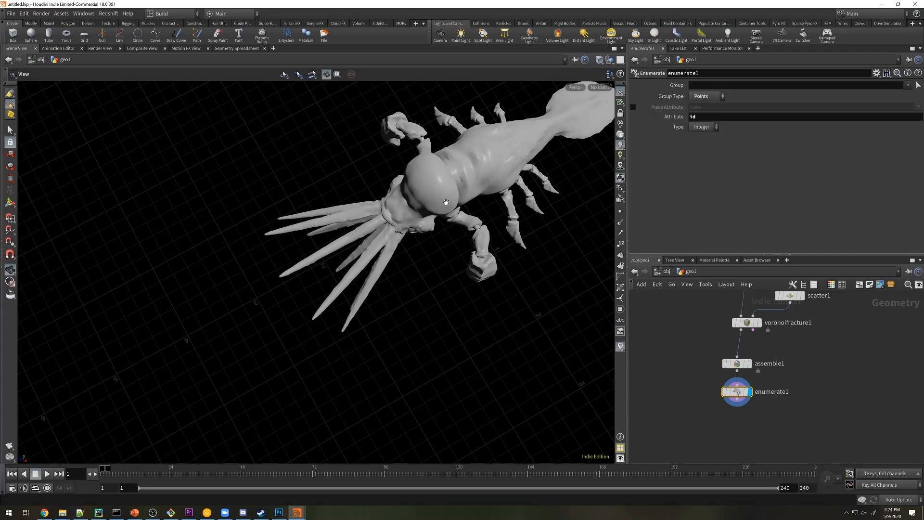
drag(432, 235, 445, 245)
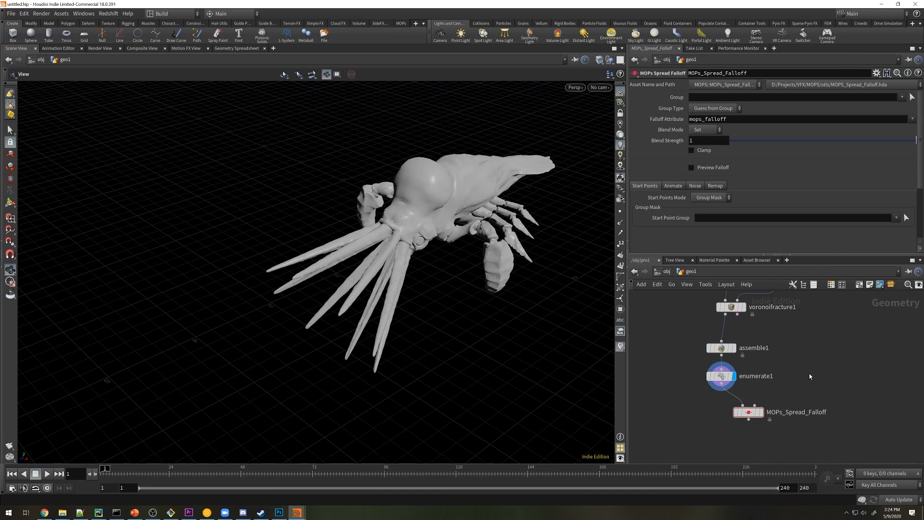
key(Tab)
text(spher)
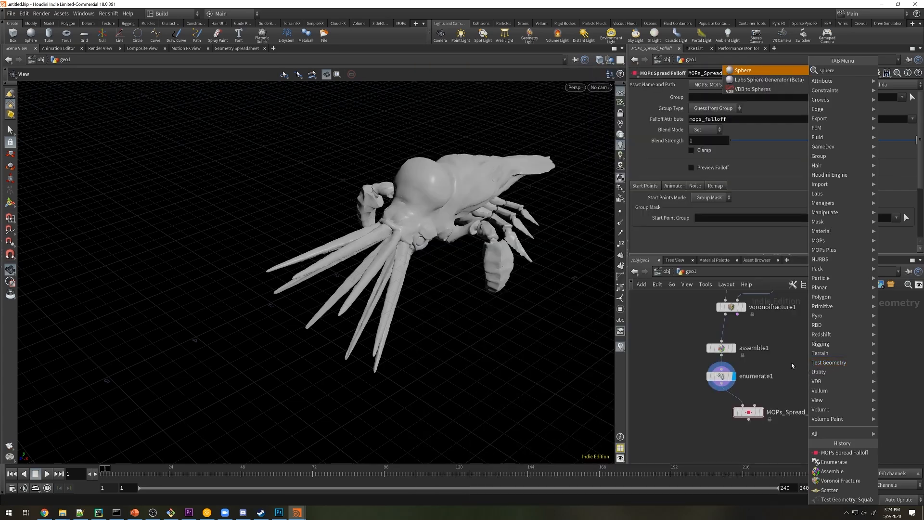
key(Return)
click(807, 378)
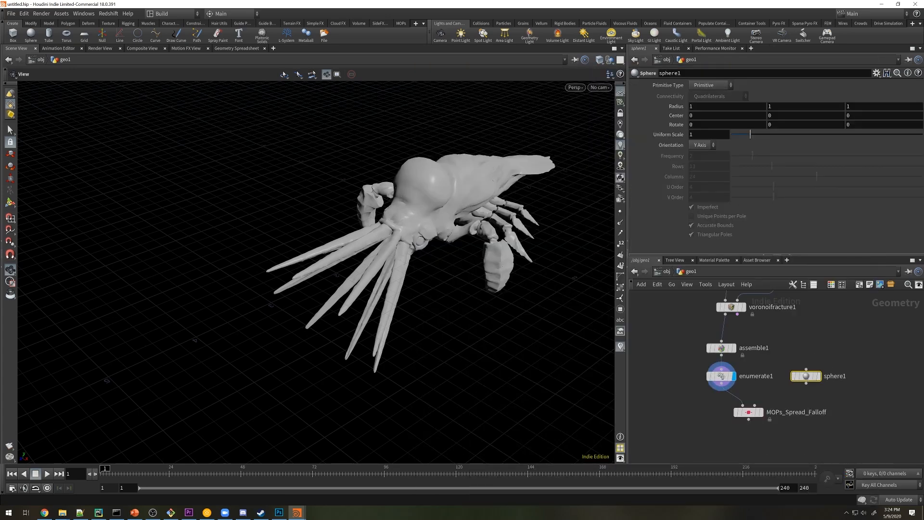
drag(806, 390, 755, 406)
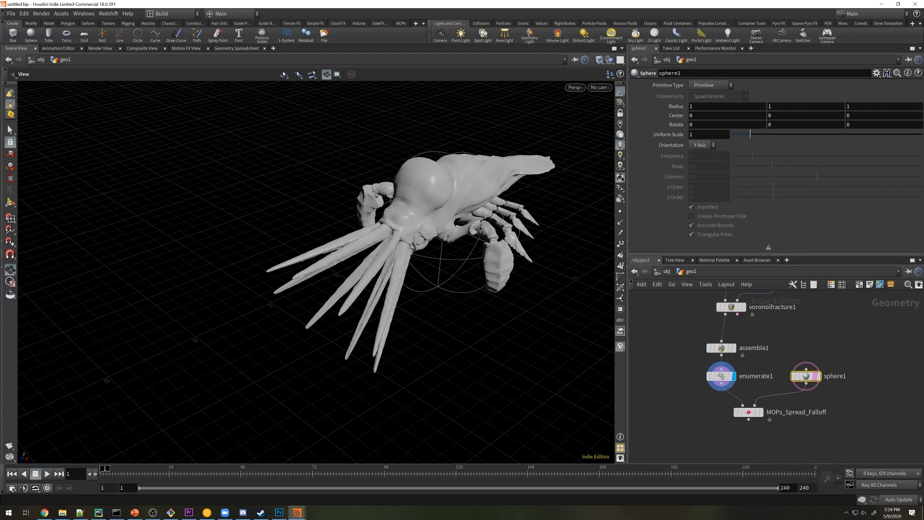
Set the sphere's center to Y -0.8 and Z 2.5 and its uniform scale to 0.3, placing it by the squab's tentacle tips.
double_click(791, 117)
text(-.8)
key(Tab)
text(2.5)
drag(703, 135, 687, 136)
text(3)
key(Return)
text(.3)
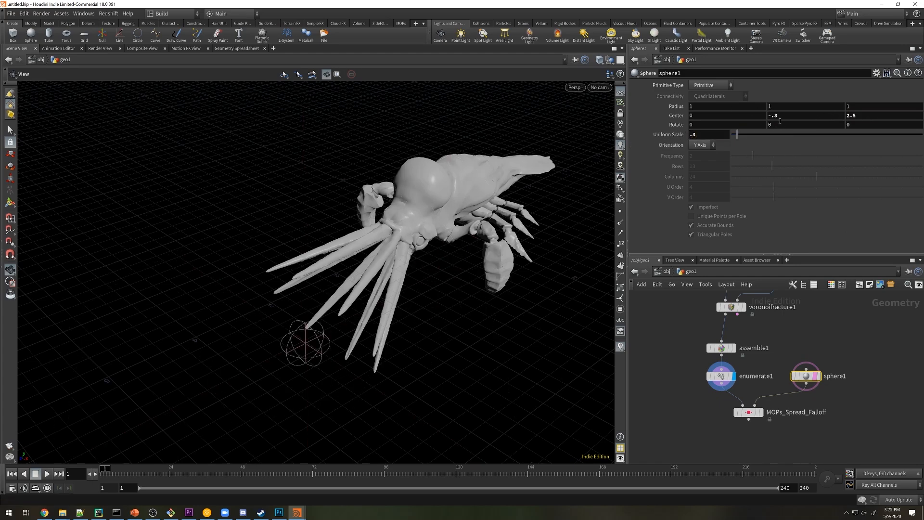
drag(447, 323, 448, 275)
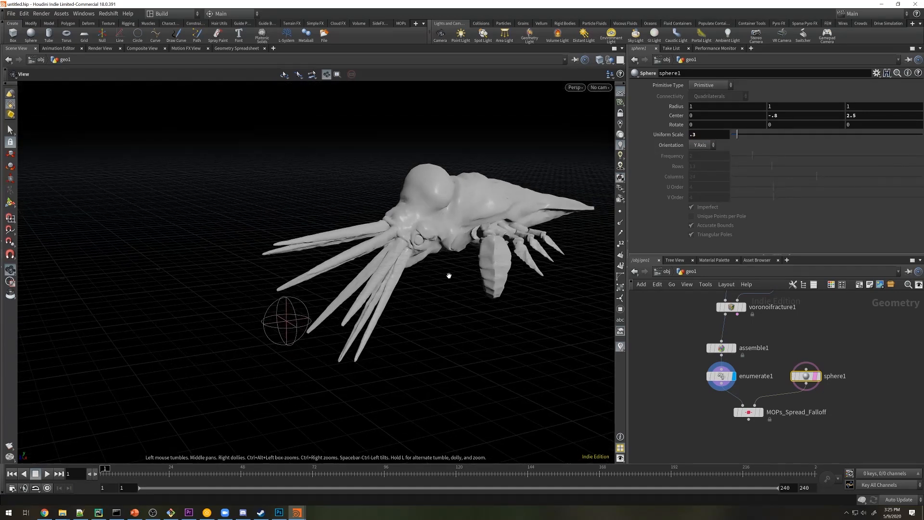
Display the Spread Falloff node and preview its falloff as sprites with a reduced sprite scale.
click(759, 415)
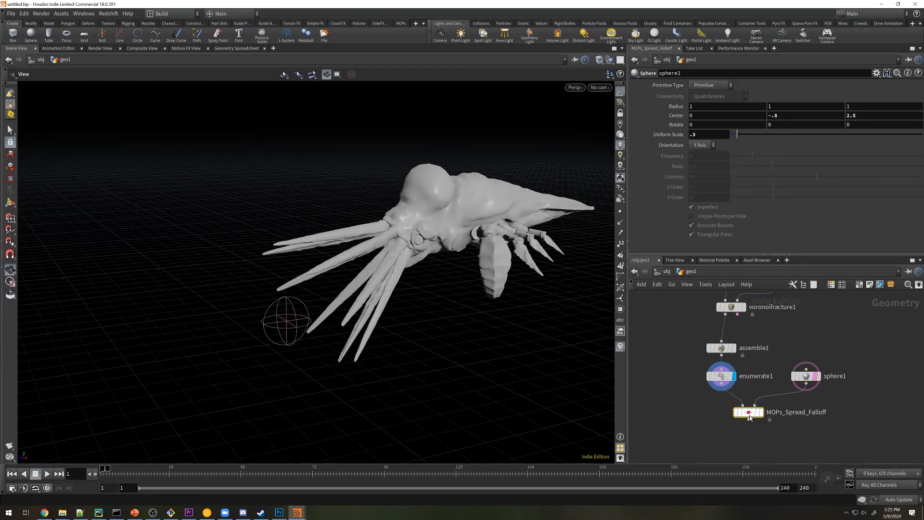
click(761, 413)
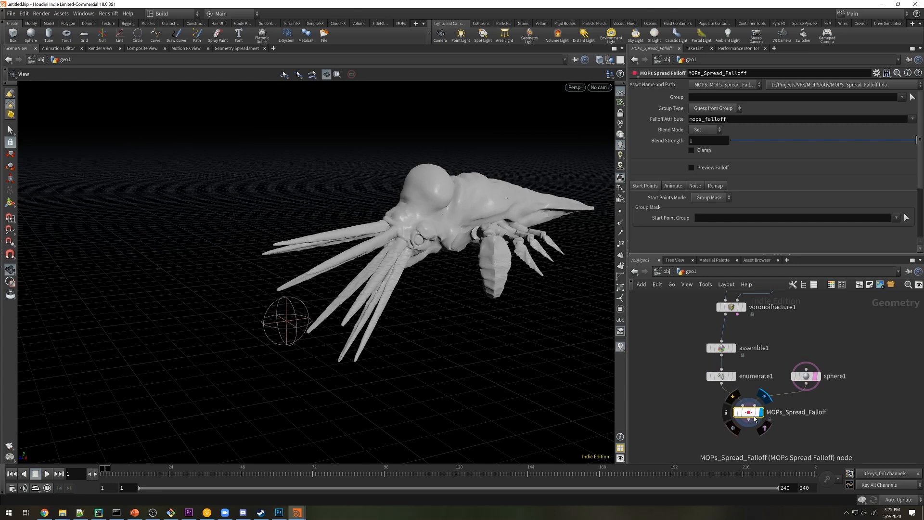
click(705, 168)
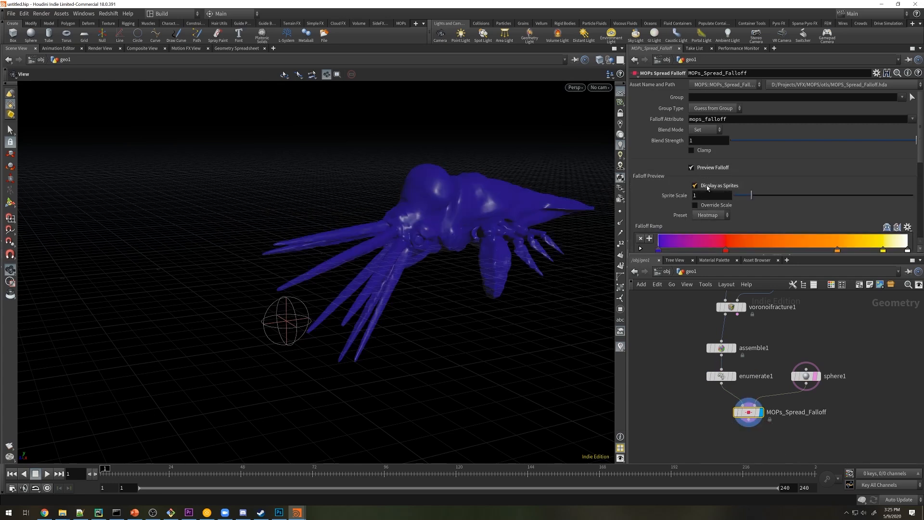
drag(741, 198, 736, 198)
Set the Spread Falloff's Start Points Mode to Point Cloud.
scroll(758, 179, down, 3)
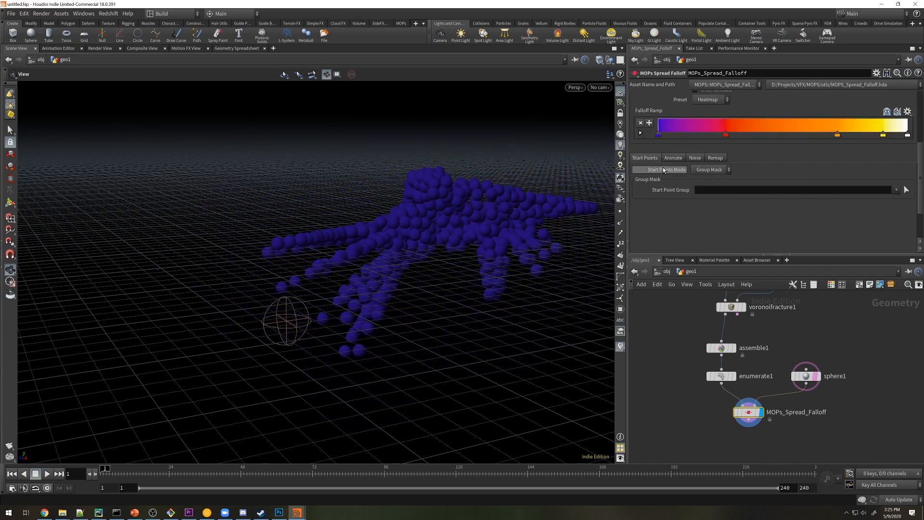
click(703, 171)
click(707, 188)
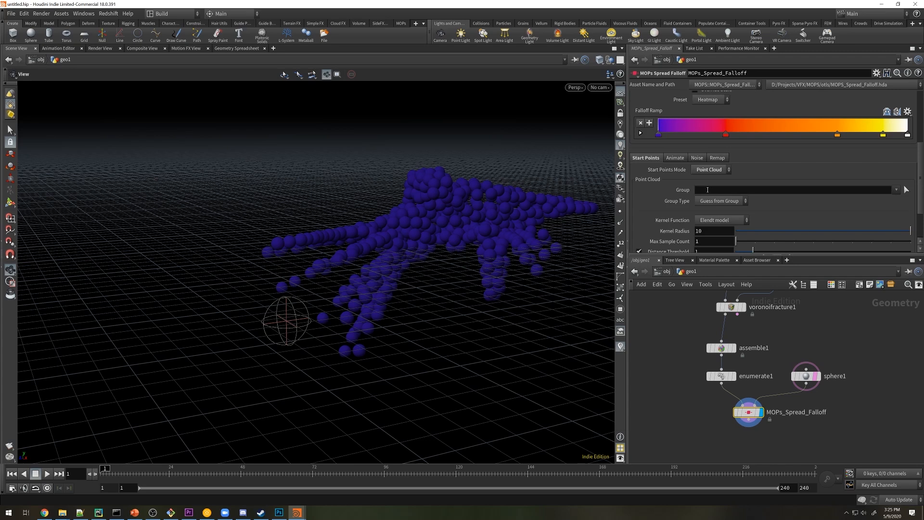
Set the Spread Falloff's point cloud Distance Threshold to 1.1.
scroll(707, 189, down, 2)
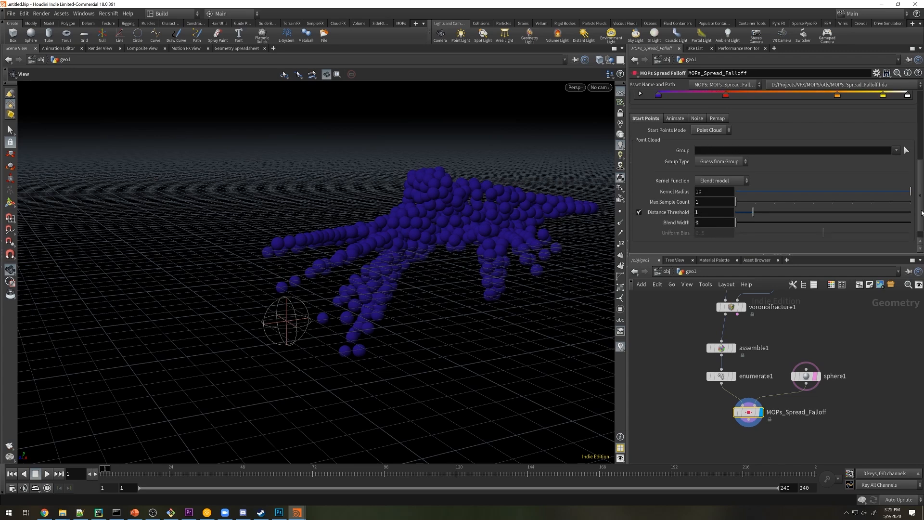
click(707, 215)
text(.1)
key(Return)
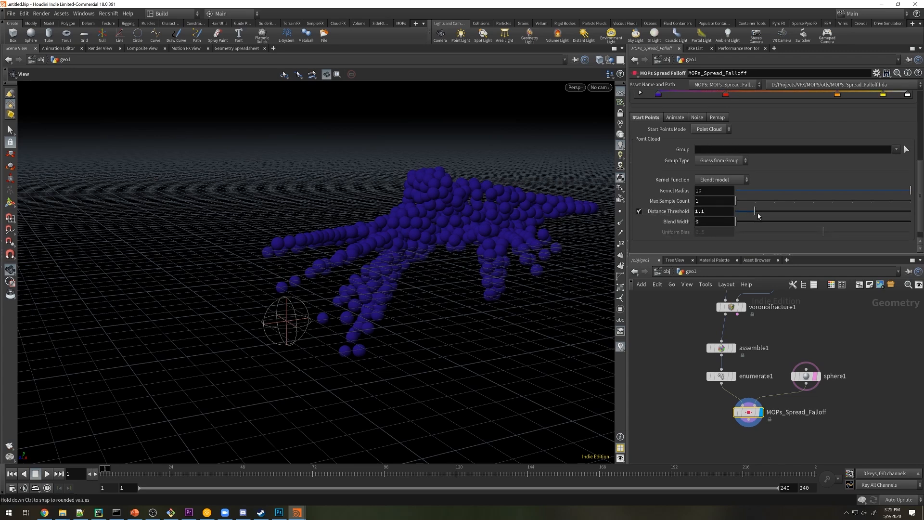
Set the falloff's Search Radius to .192 and preview the growth by sweeping Spread up and back to 0.
click(675, 117)
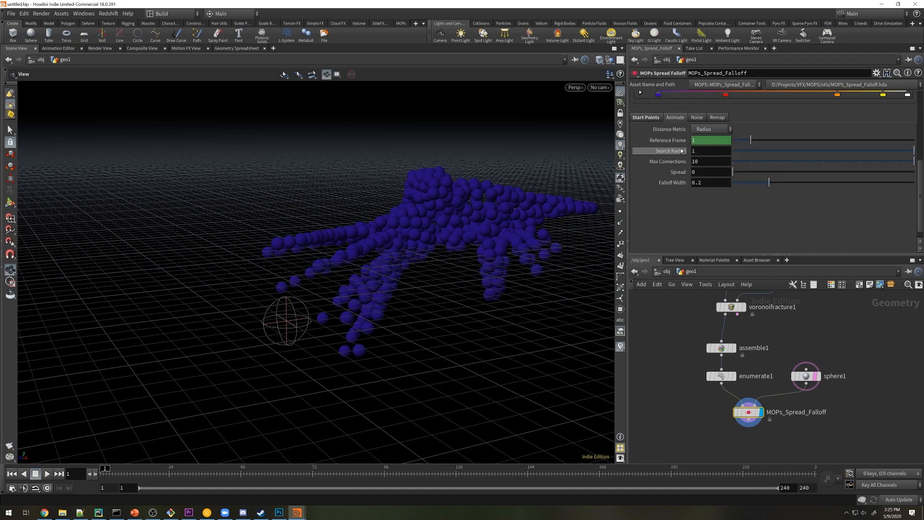
double_click(700, 154)
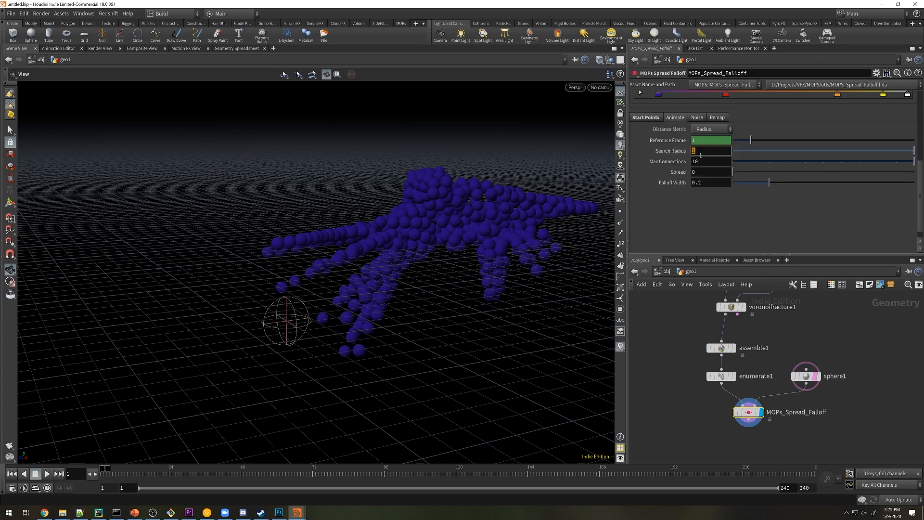
text(.192)
key(Return)
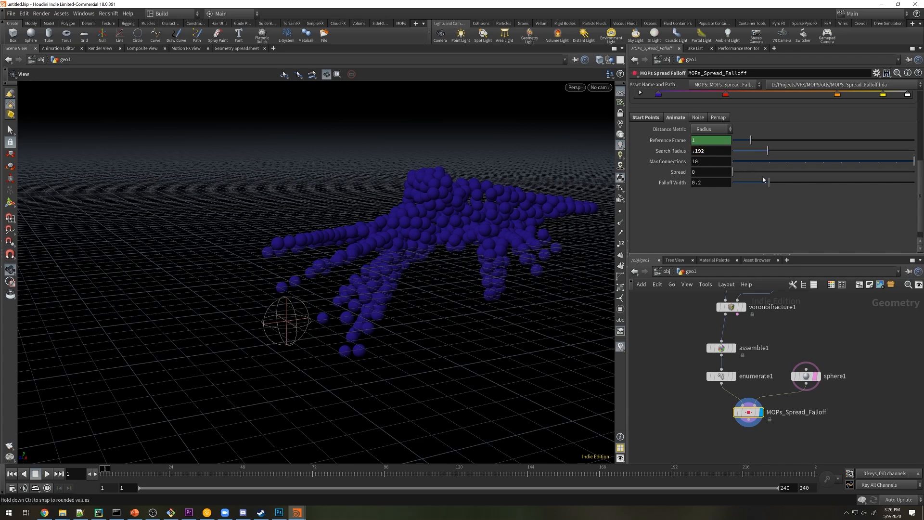
drag(734, 172, 857, 165)
drag(796, 168, 729, 172)
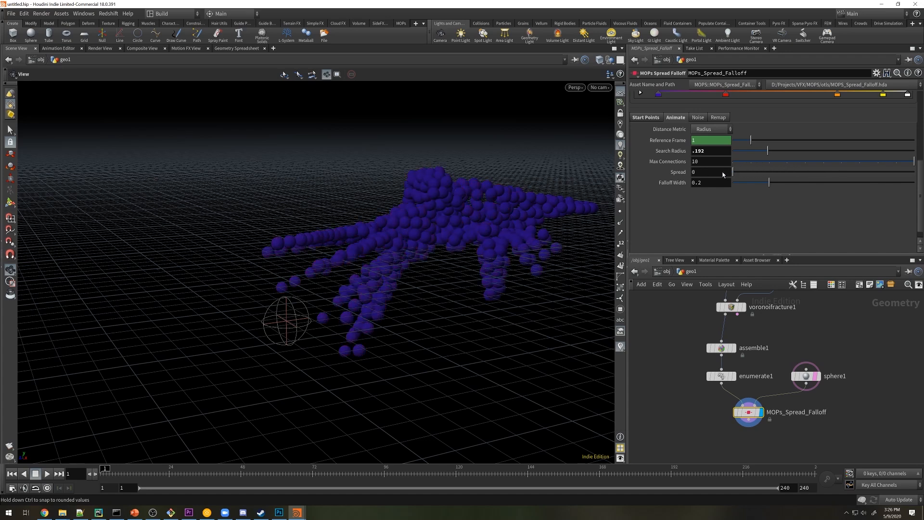
Enable Apply Noise on the Spread Falloff and raise Spread to about 0.58 to preview it.
click(698, 118)
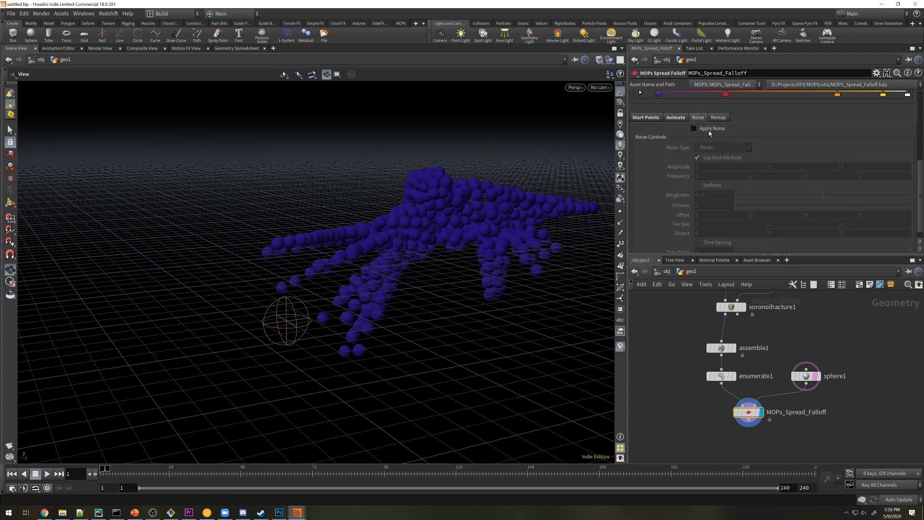
click(708, 129)
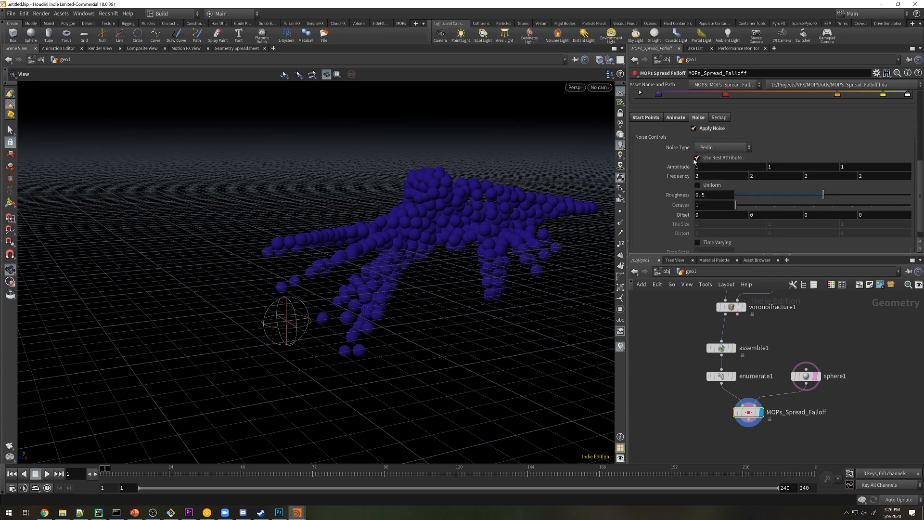
click(675, 119)
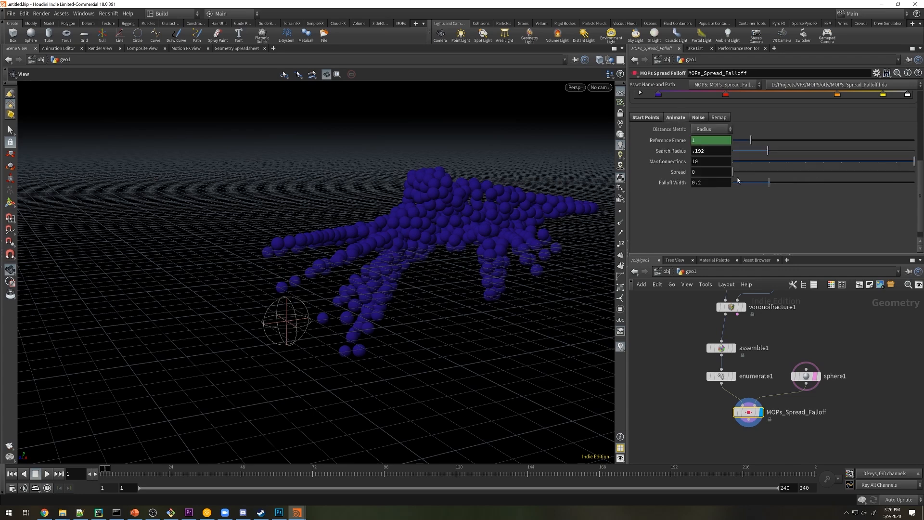
drag(733, 172, 786, 172)
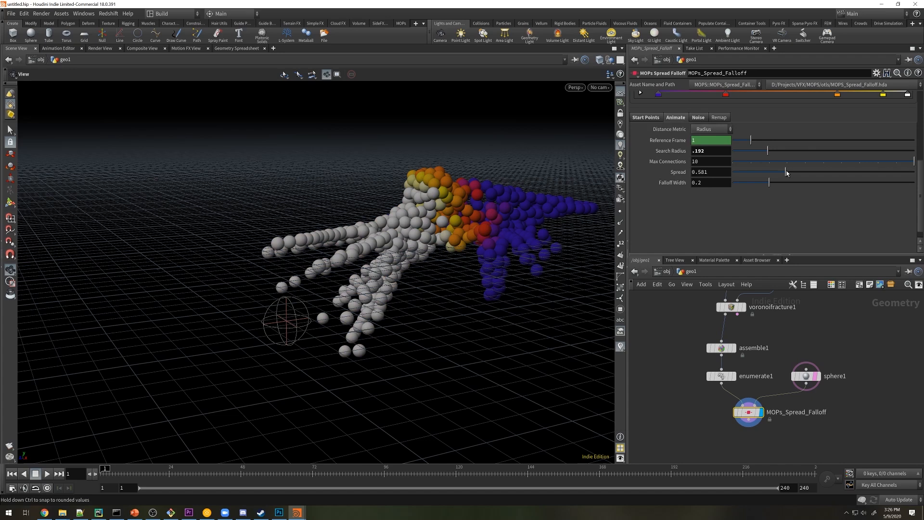
Adjust the noise amplitude and preview the noisy falloff by sweeping Spread down to 0 and back up.
click(698, 118)
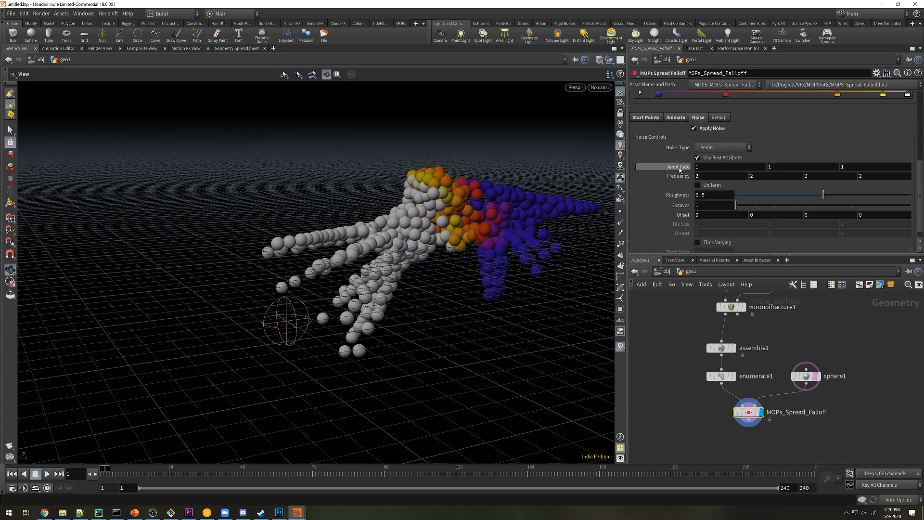
middle_drag(678, 166, 697, 176)
click(675, 117)
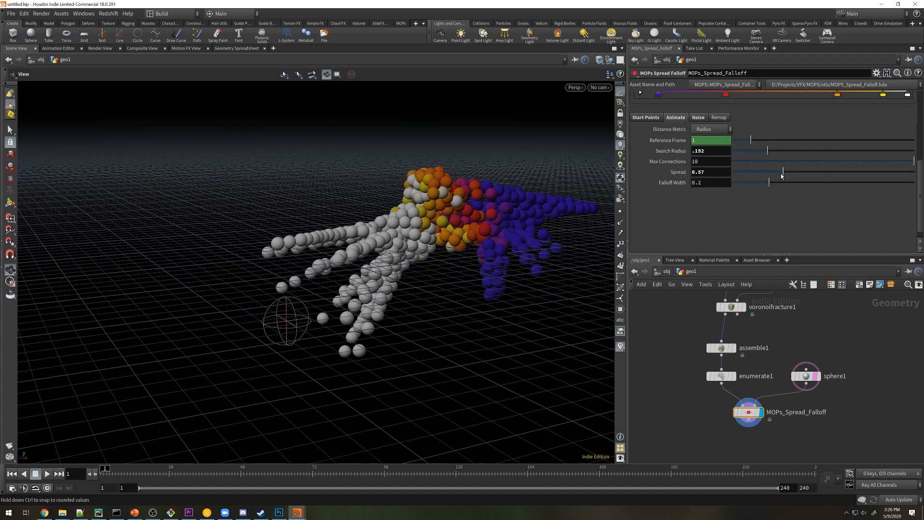
drag(781, 176, 727, 210)
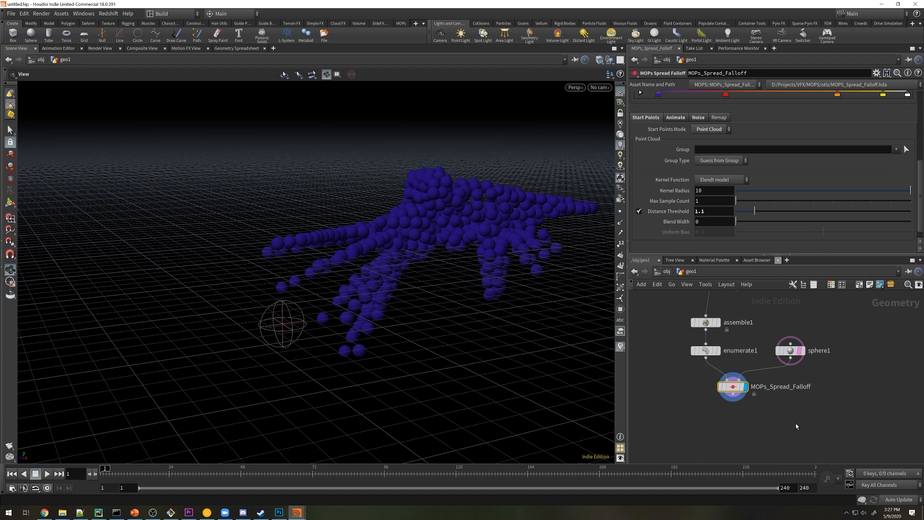
click(676, 118)
drag(732, 172, 781, 187)
Add an Attribute Expression node after the MOPs Spread Falloff node.
middle_drag(727, 426, 705, 399)
key(Tab)
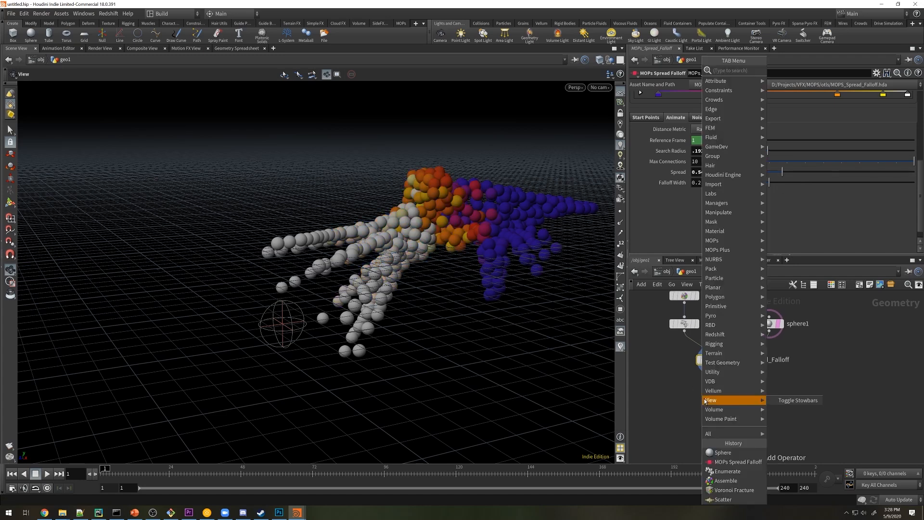
text(attrib)
click(785, 127)
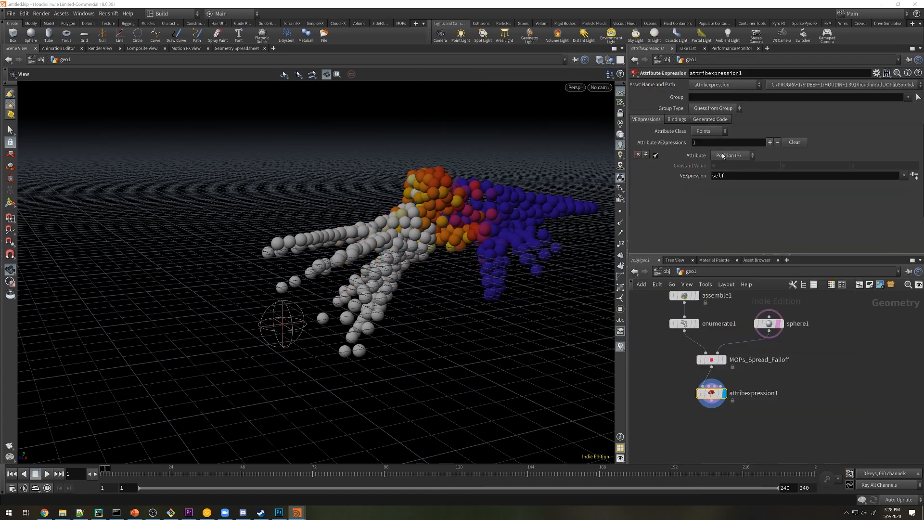
click(722, 156)
click(723, 165)
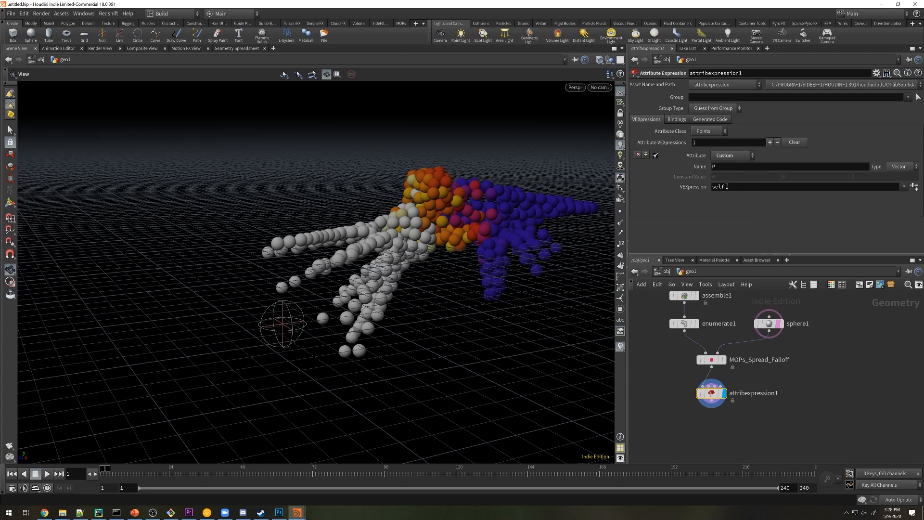
click(725, 165)
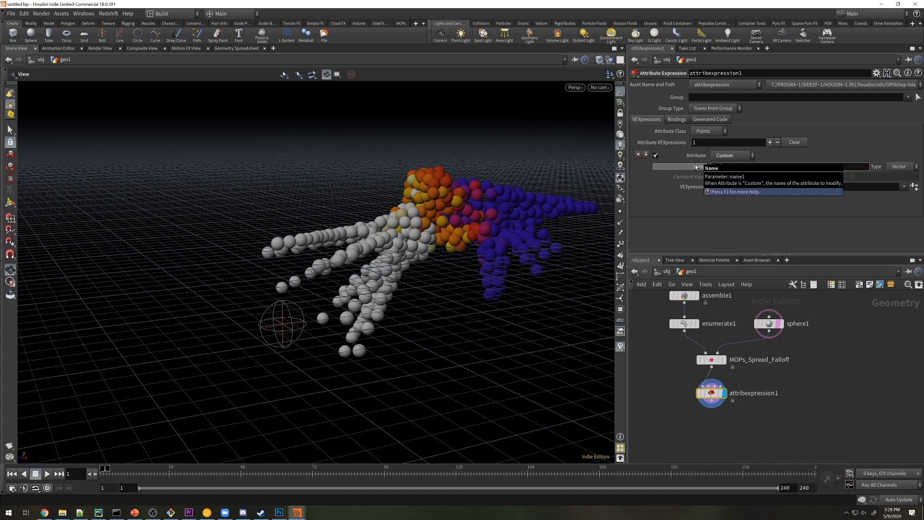
text(active)
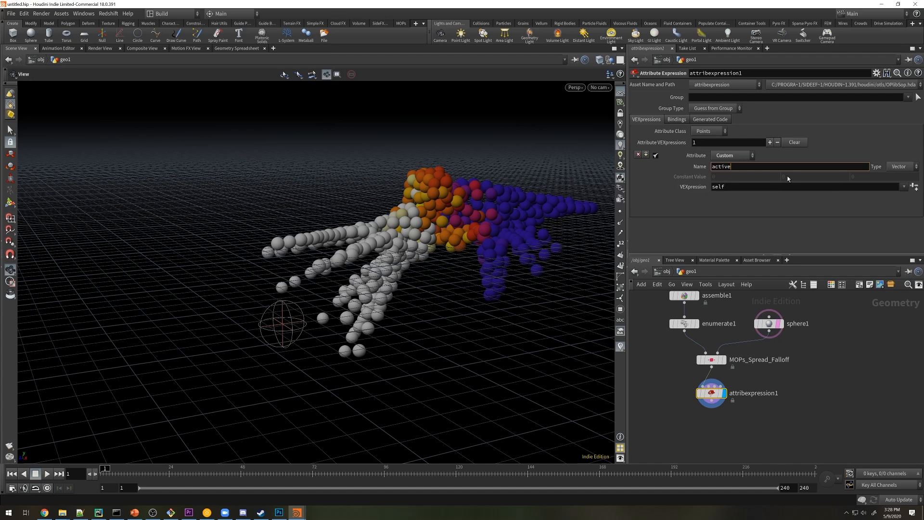
click(898, 166)
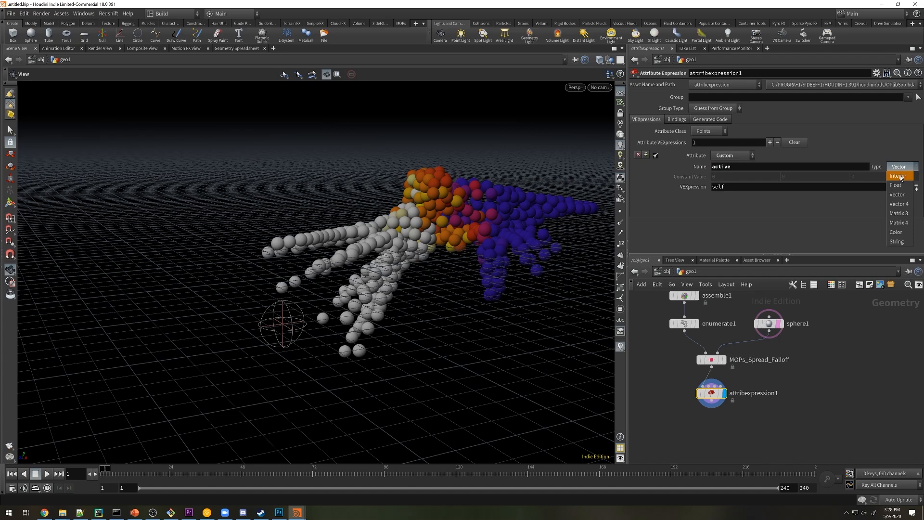
click(898, 175)
click(746, 190)
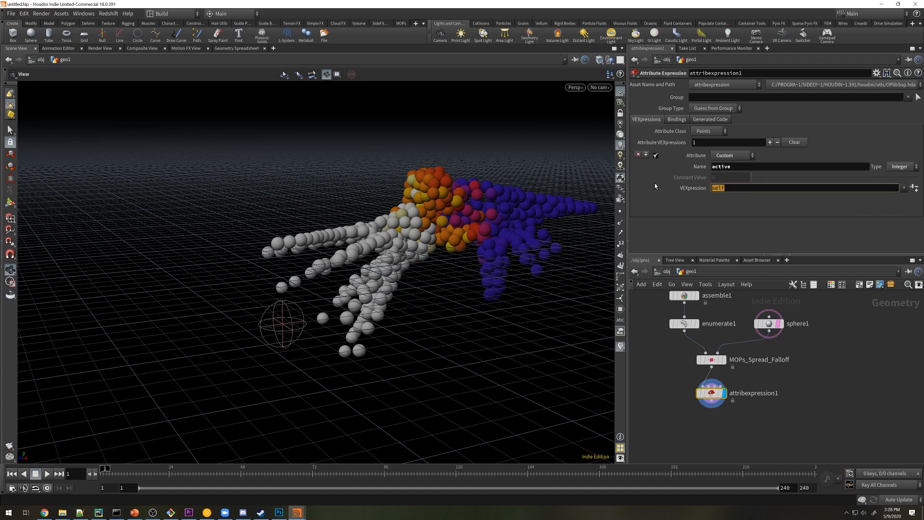
text(@mops_falloff>0.9)
key(Return)
Compare the active and mops_falloff point values in the Geometry Spreadsheet, first at Spread 0.454 and again at 1.931.
click(712, 359)
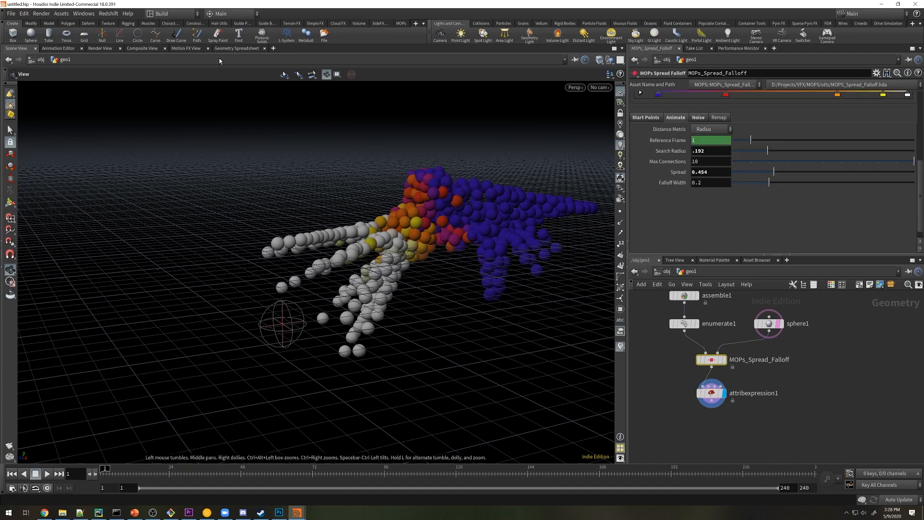
click(231, 49)
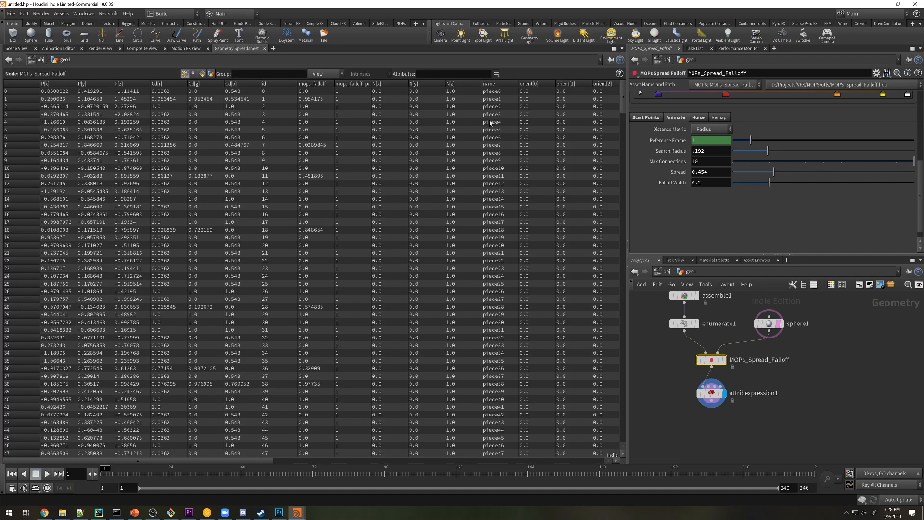
click(710, 392)
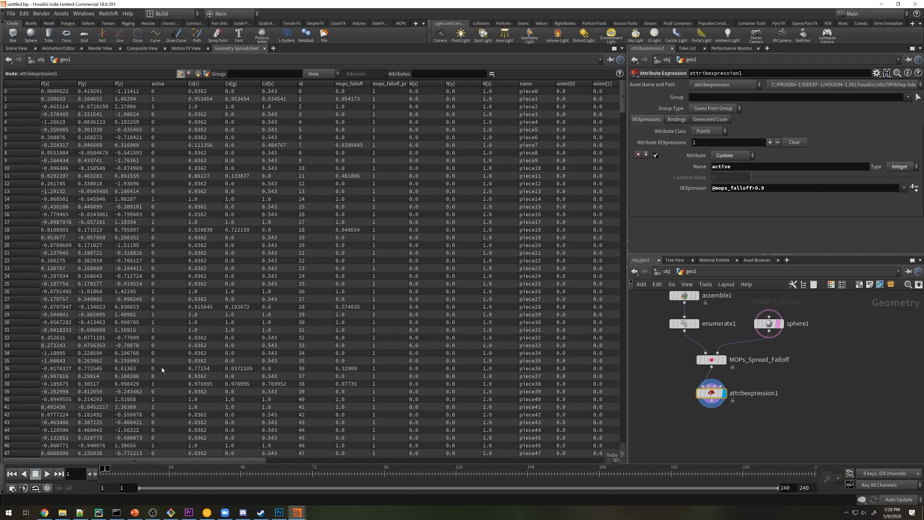
key(ctrl+z)
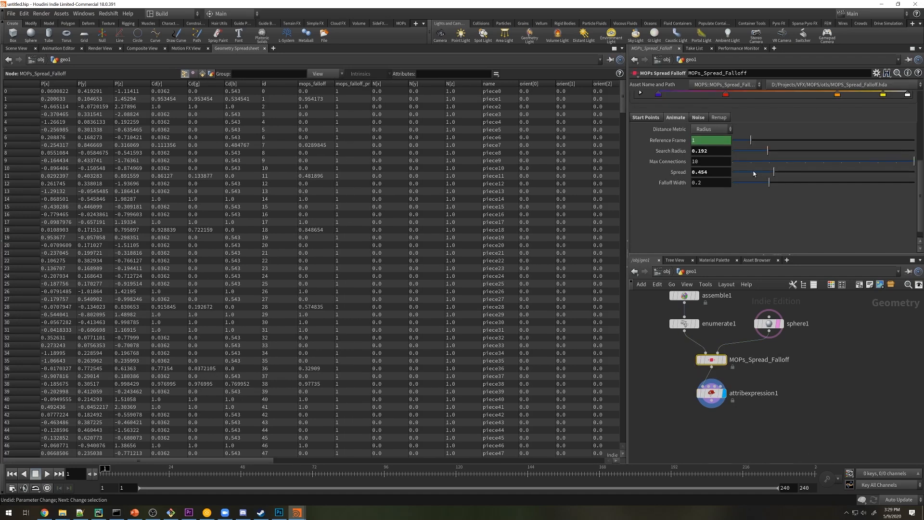
drag(775, 176, 907, 173)
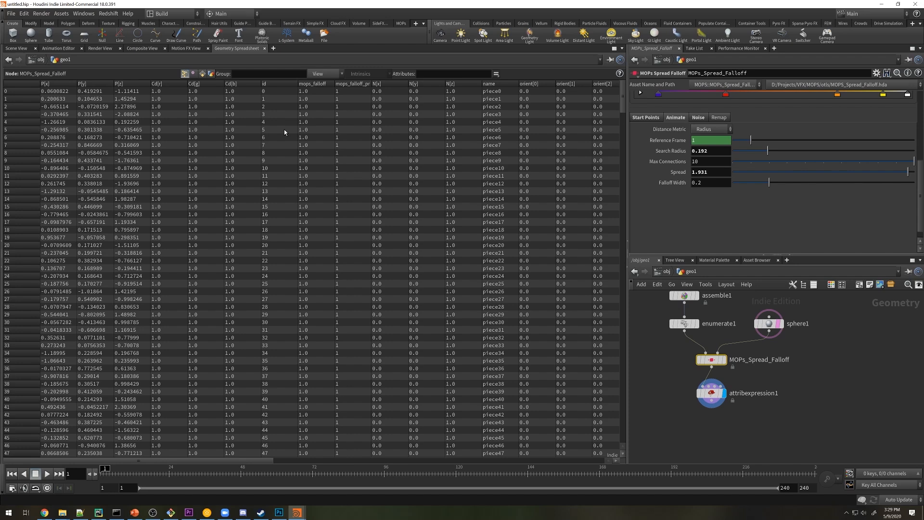
click(711, 392)
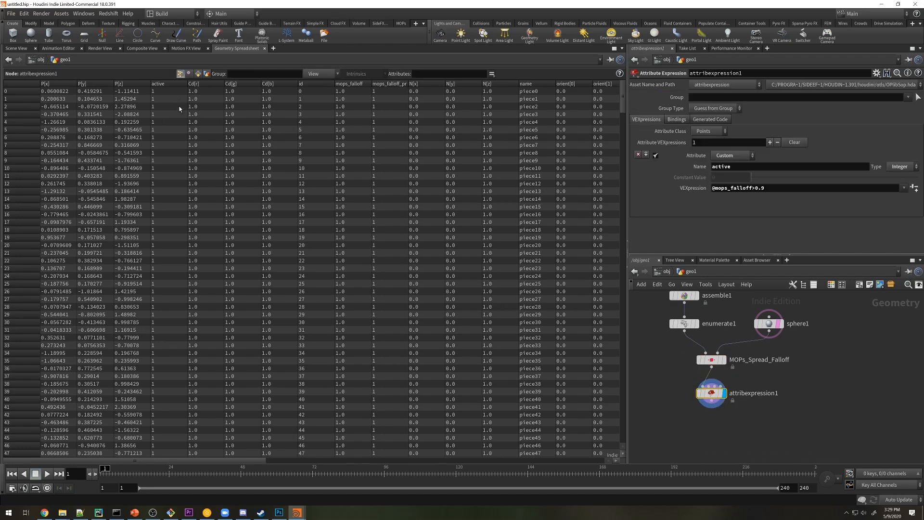
click(711, 359)
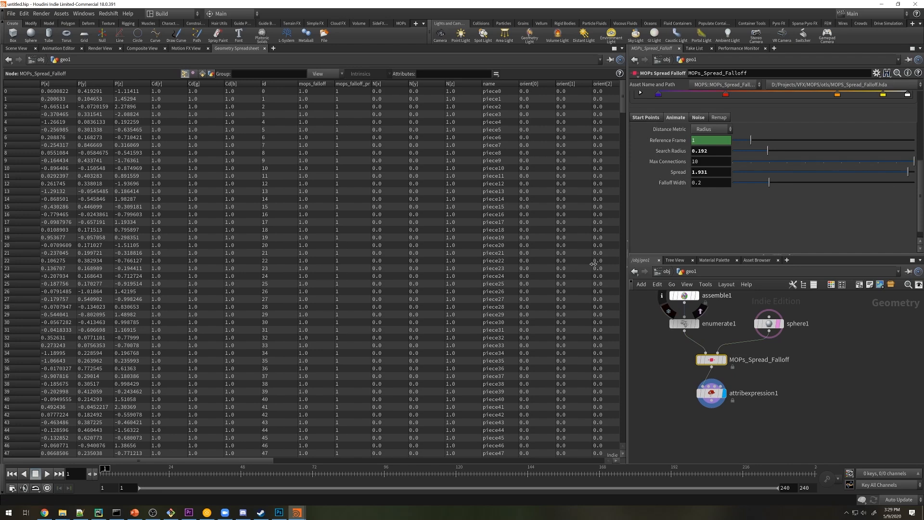
Keyframe the Spread Falloff's Spread at 0 on frame 1 and 1.2 on frame 96.
ctrl+middle_click(676, 172)
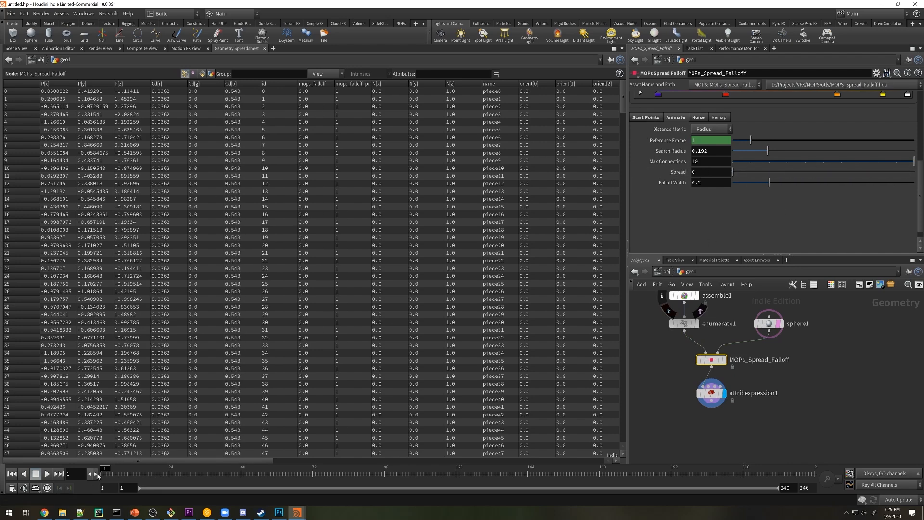
alt+click(676, 172)
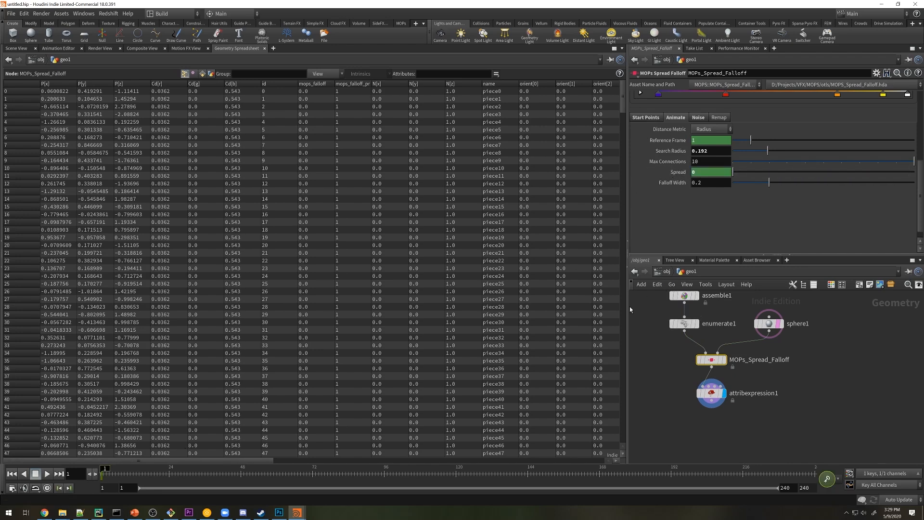
click(382, 474)
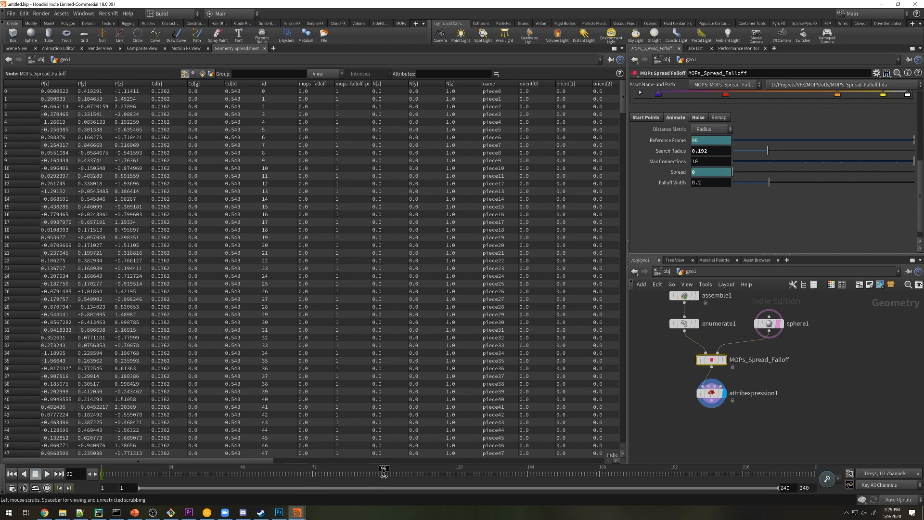
drag(732, 172, 838, 180)
click(17, 49)
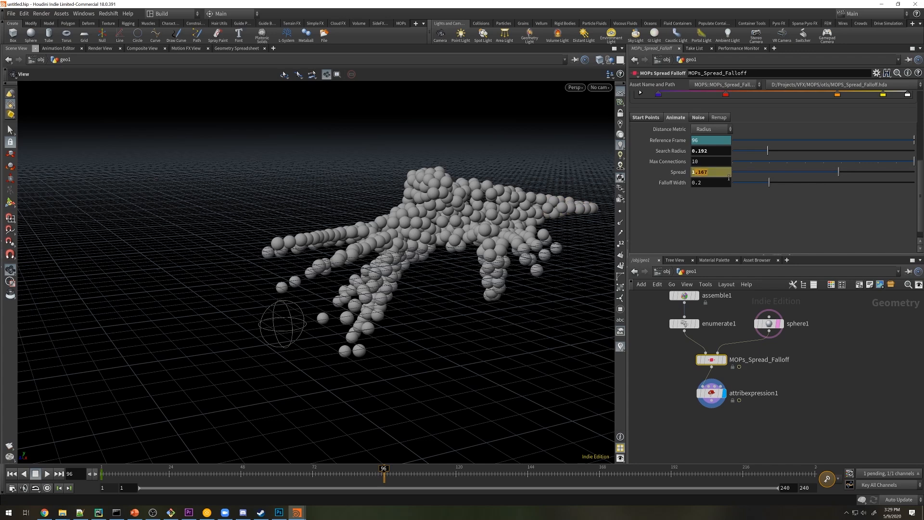
key(Return)
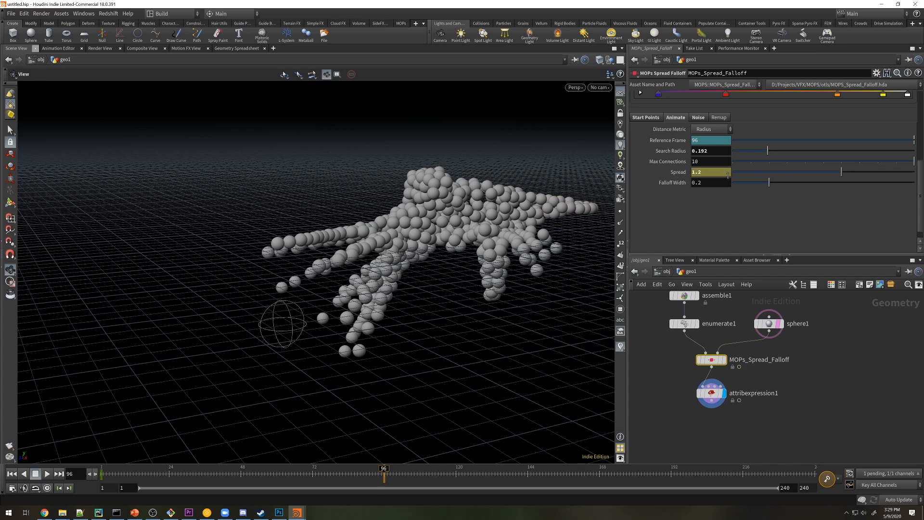
alt+click(674, 174)
Add a DOP Network node connected to the output of the Attribute Expression node.
middle_drag(769, 416, 774, 393)
key(Tab)
text(dop)
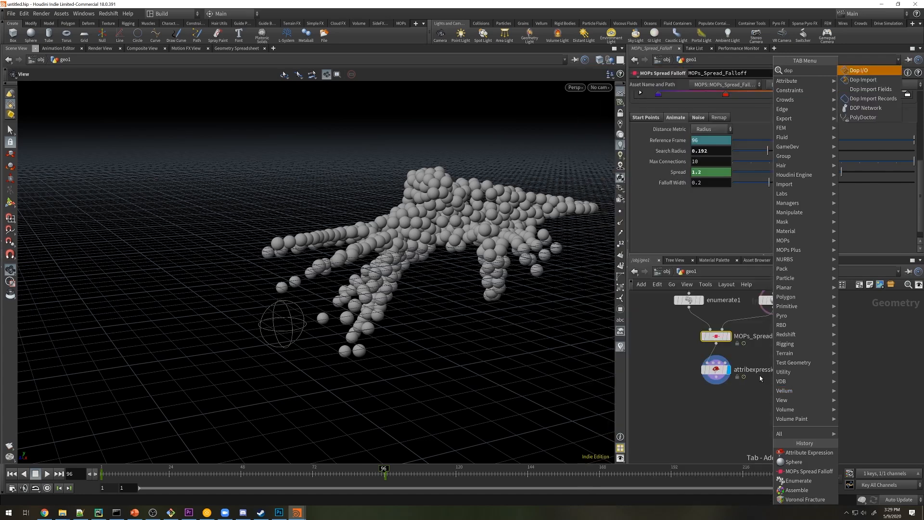
click(873, 109)
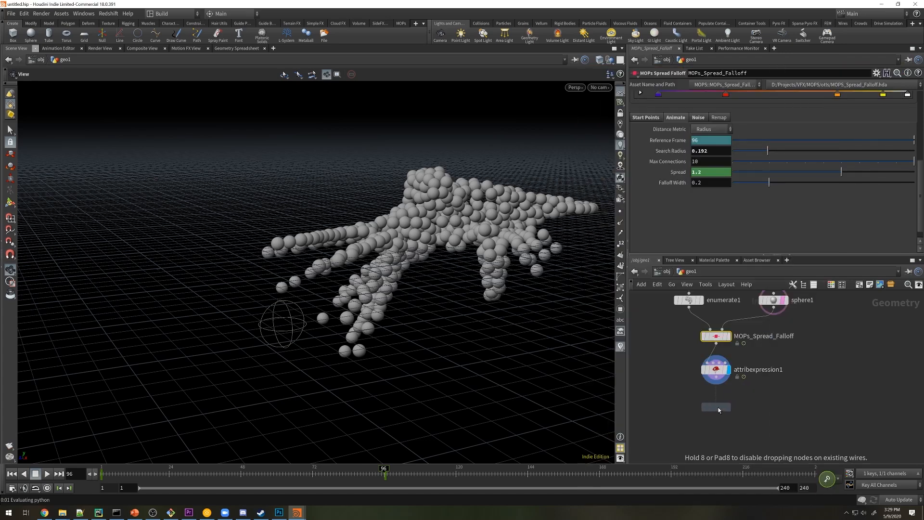
click(718, 407)
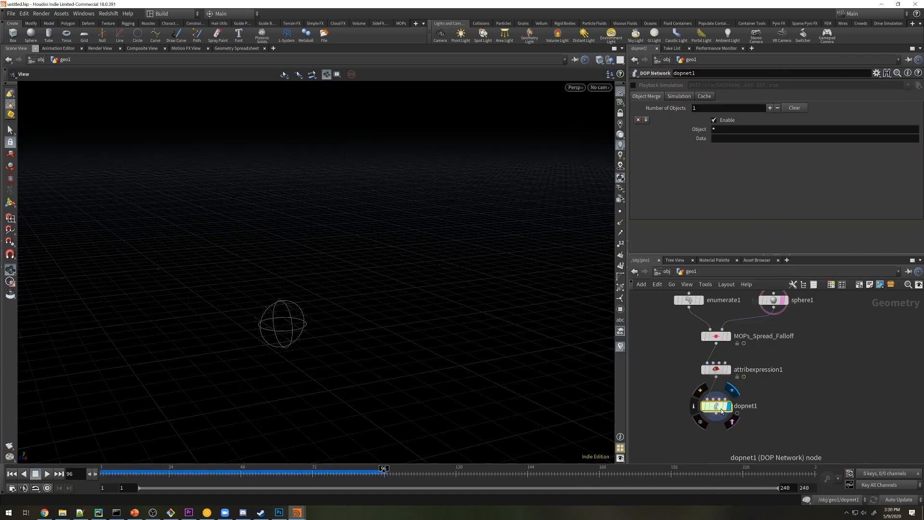
Add an RBD Packed Object node inside the DOP network.
key(i)
key(Tab)
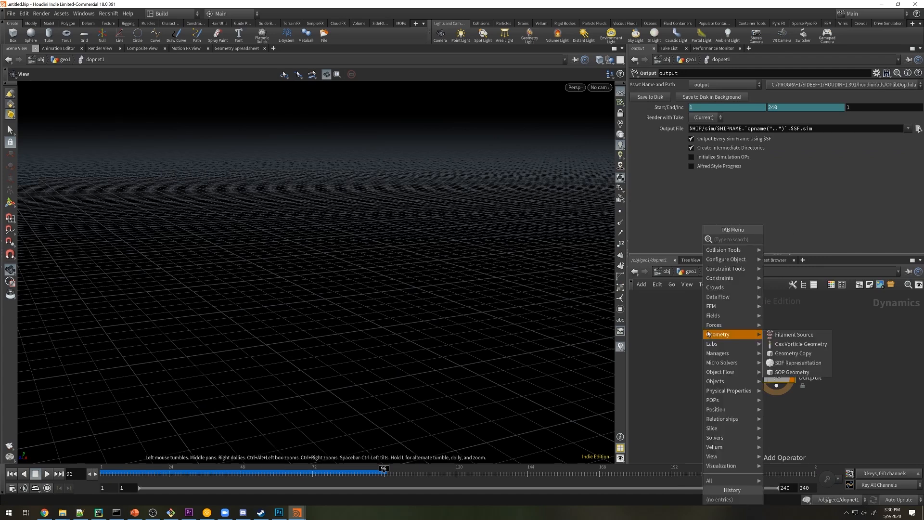
text(rbd)
click(796, 323)
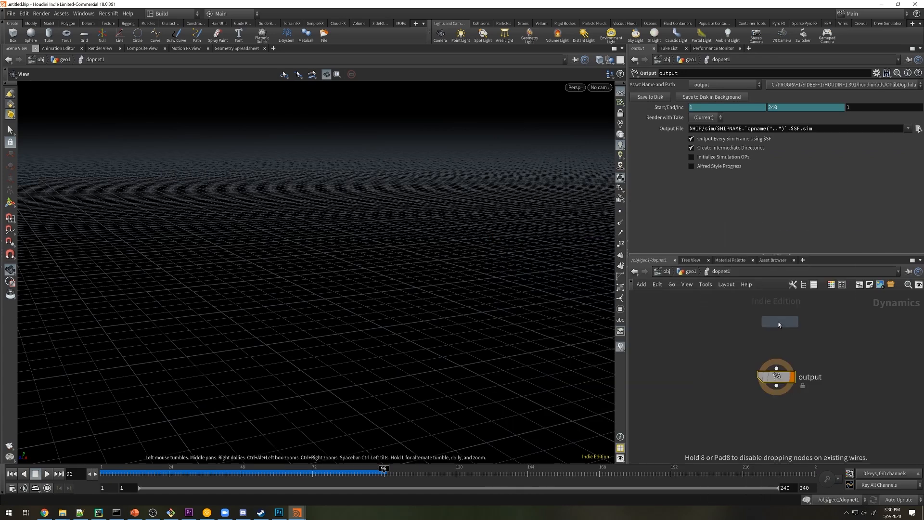
click(741, 319)
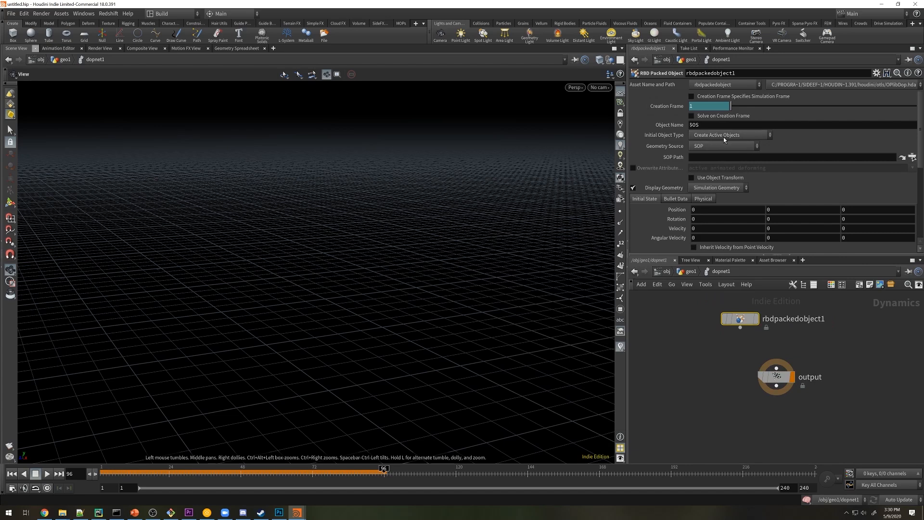
Set the RBD Packed Object's geometry source to First Context Geometry and enable overwriting the active, animated and deforming attributes from SOPs.
click(717, 136)
click(716, 146)
click(721, 146)
click(762, 161)
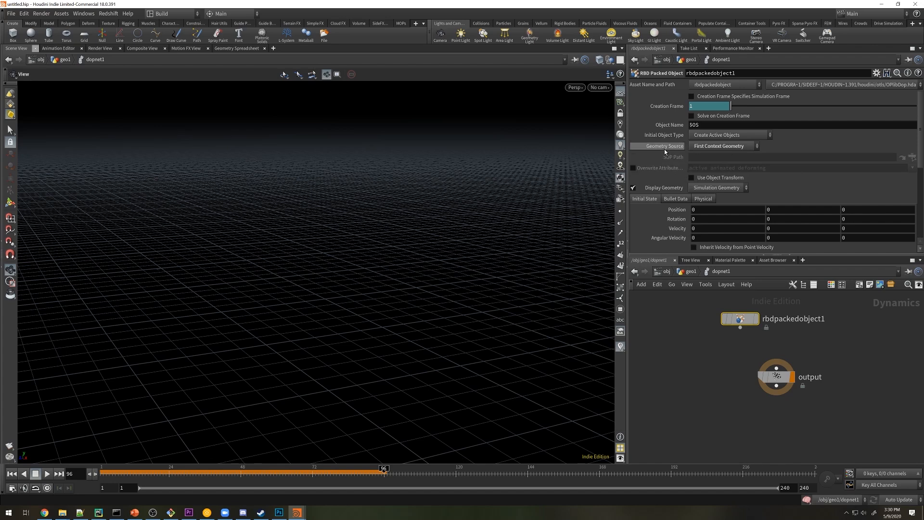
click(633, 168)
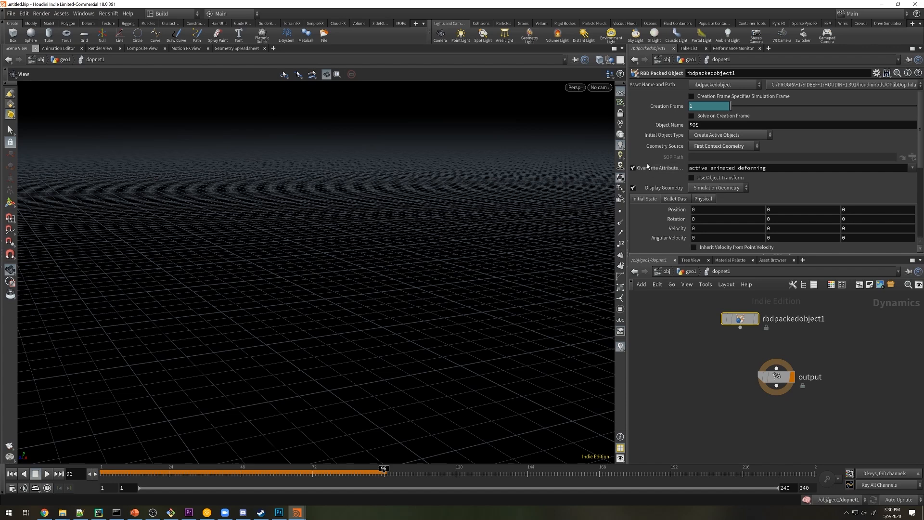
Add a Rigid Body Solver fed by the RBD Packed Object, and move the output node further down.
key(Tab)
text(rig)
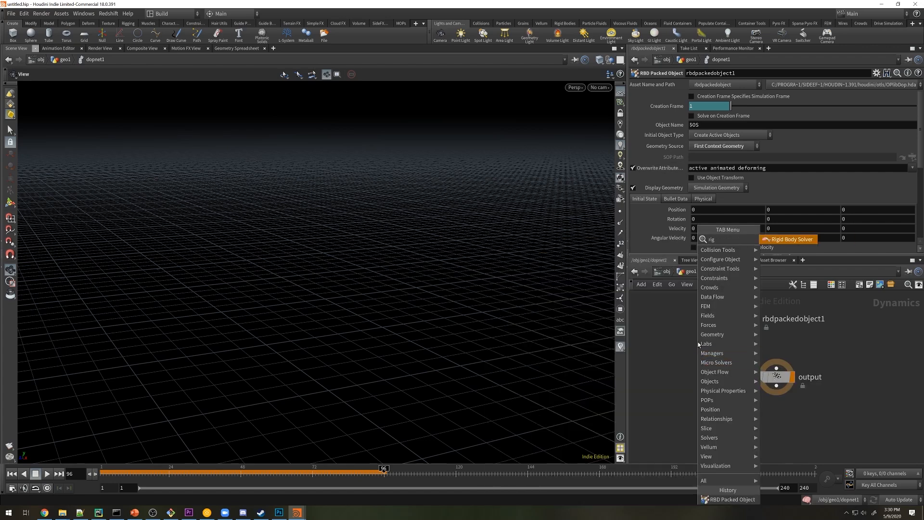
click(791, 238)
click(760, 355)
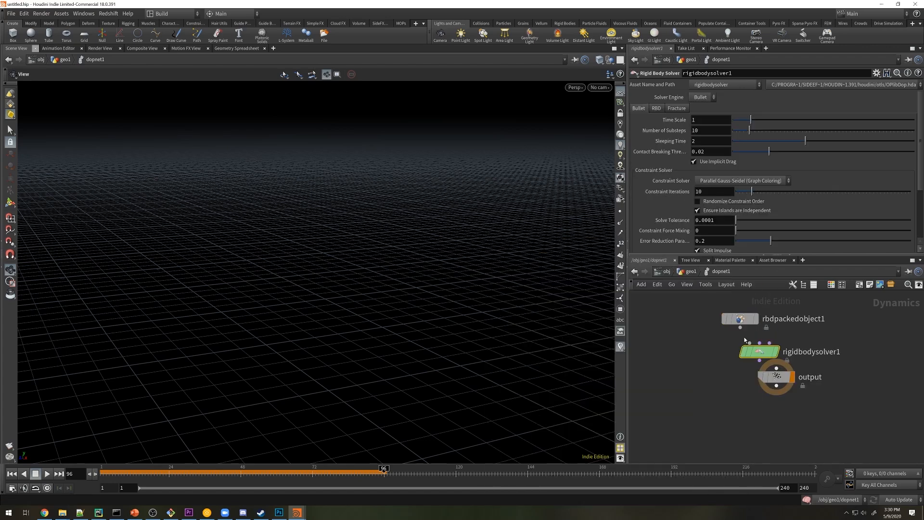
drag(776, 383, 765, 425)
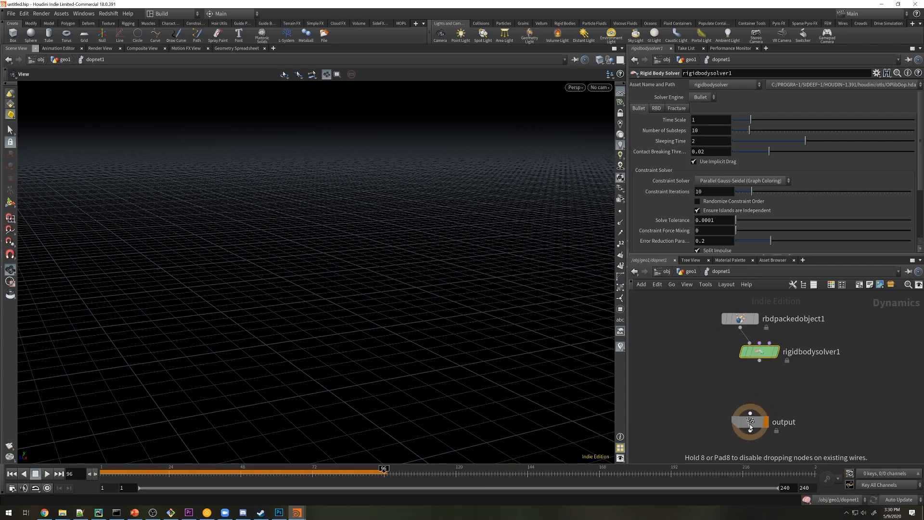
Add a Gravity Force node below the Rigid Body Solver and wire the solver into it.
key(Tab)
text(gra)
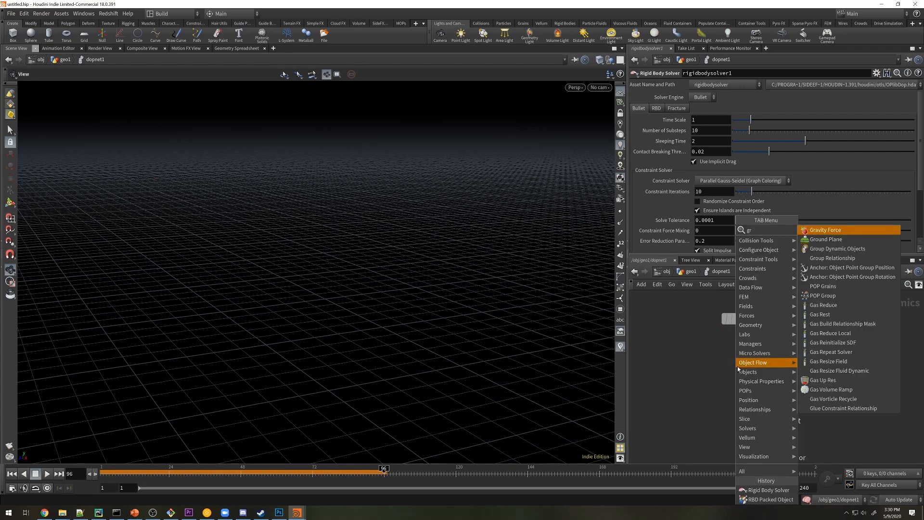
click(829, 232)
click(756, 388)
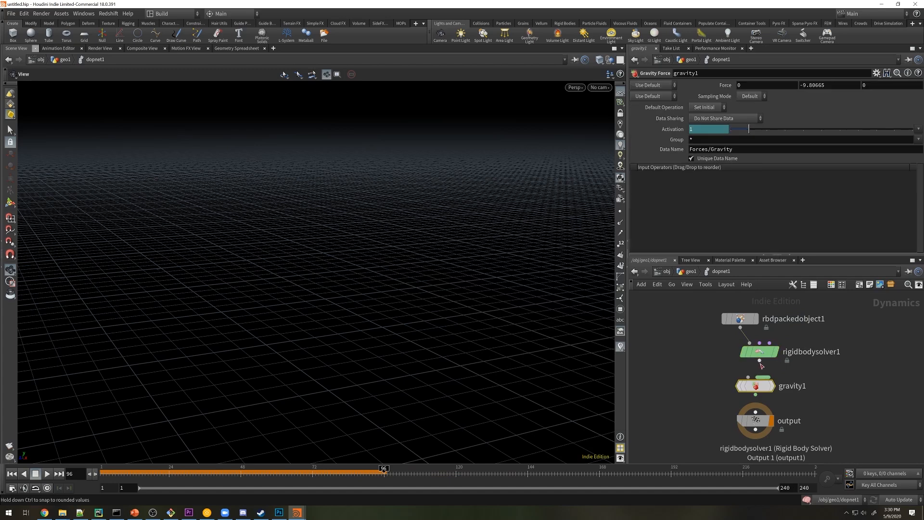
drag(754, 418, 758, 432)
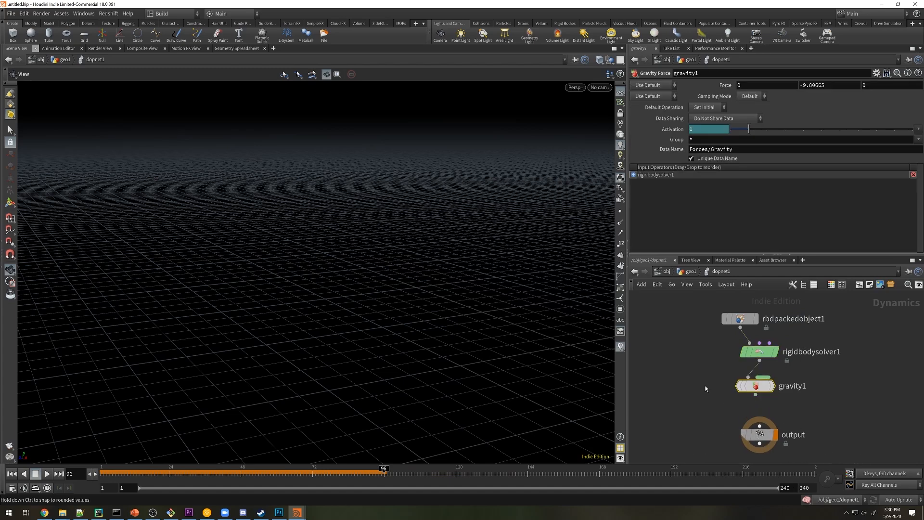
Add a Ground Plane node and set its Y position to -1.5.
middle_drag(705, 387, 723, 378)
key(Tab)
text(gr)
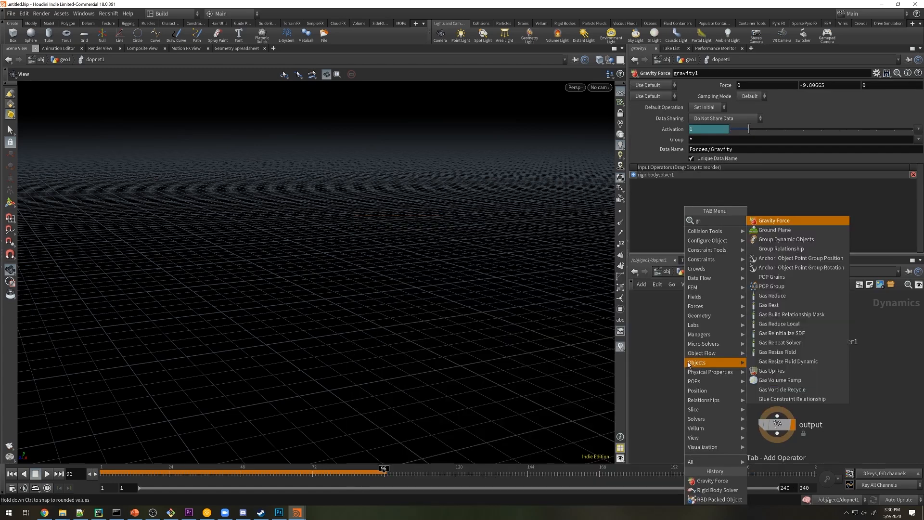
mouse_move(689, 364)
click(774, 221)
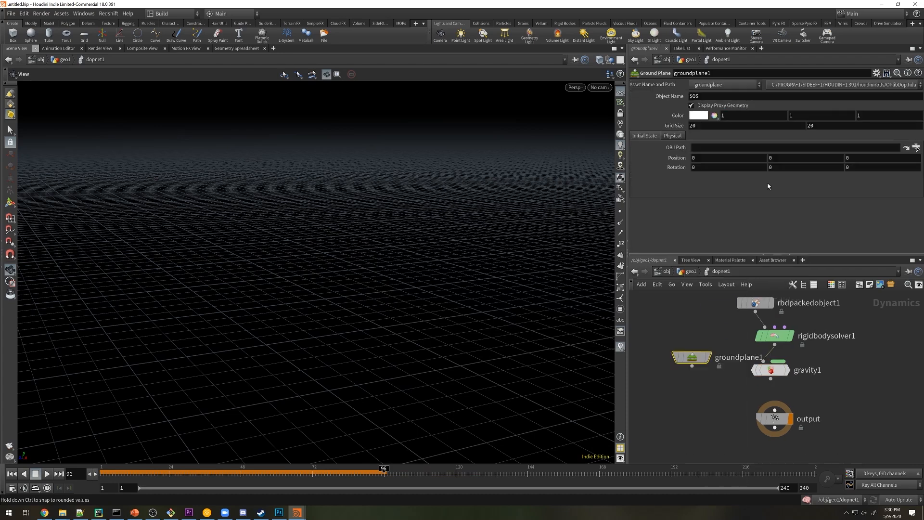
click(779, 158)
text(-1.5)
key(Return)
Merge the ground plane and the gravity branch with a Merge node wired into the output.
middle_drag(719, 389, 729, 362)
drag(784, 392, 784, 408)
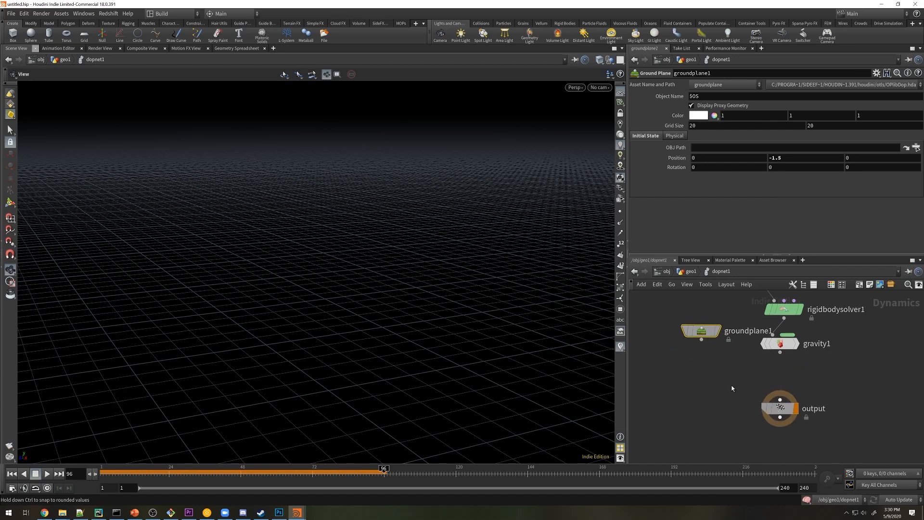
key(Tab)
text(mer)
click(824, 212)
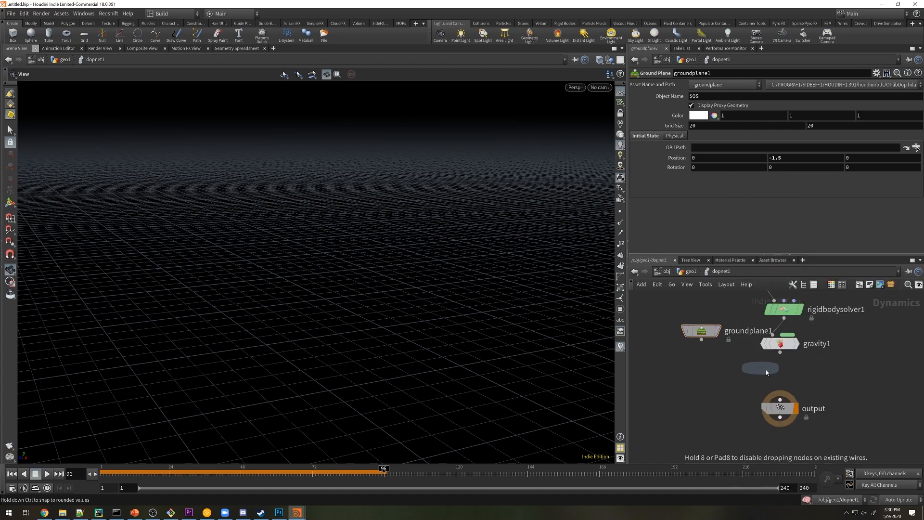
click(775, 376)
drag(701, 339, 775, 368)
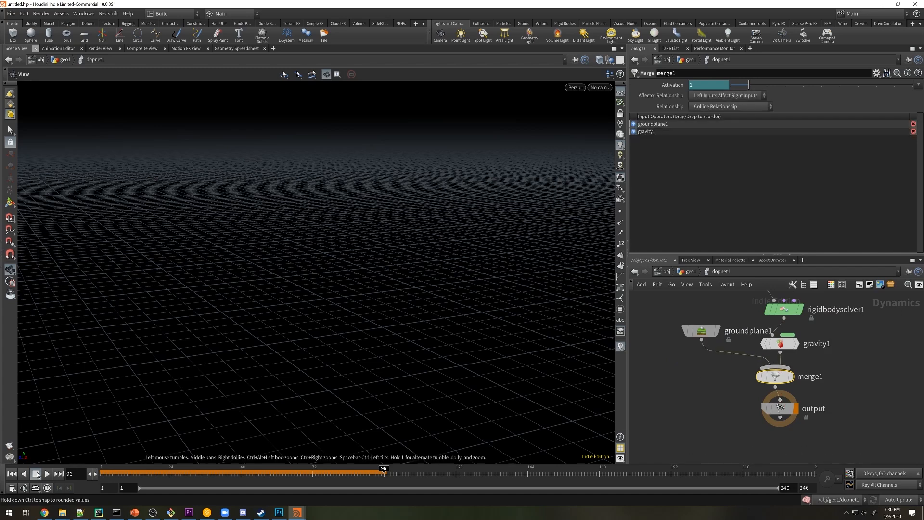
Return to frame 1 and turn off Preview Falloff on the MOPs Spread Falloff node in geo1.
click(10, 475)
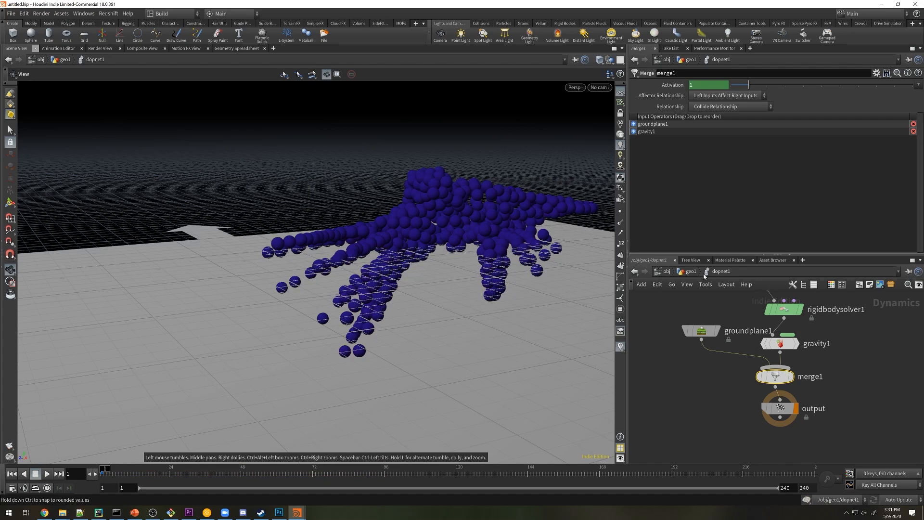
click(689, 270)
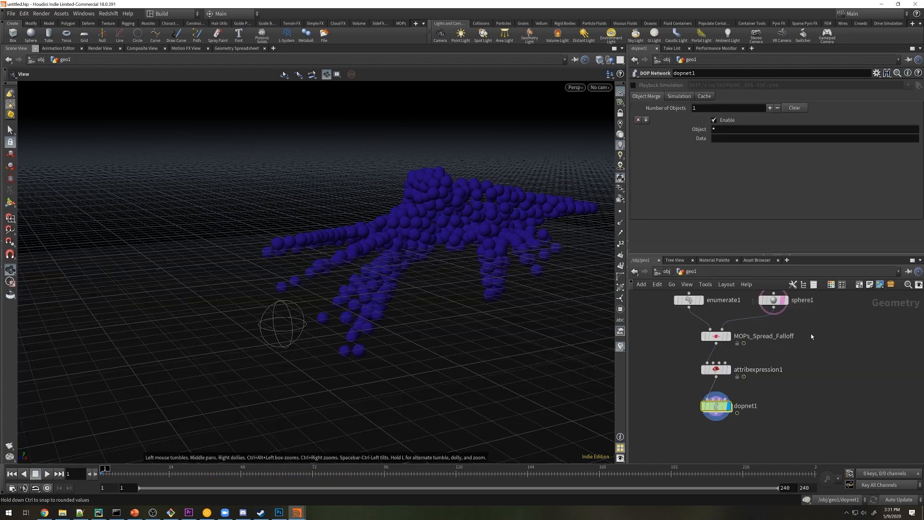
middle_drag(811, 336, 839, 407)
click(744, 406)
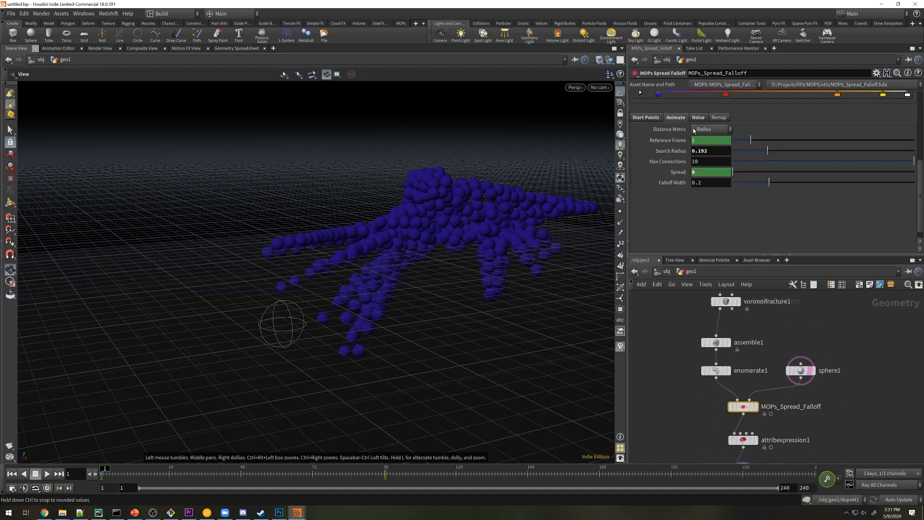
drag(919, 187, 920, 129)
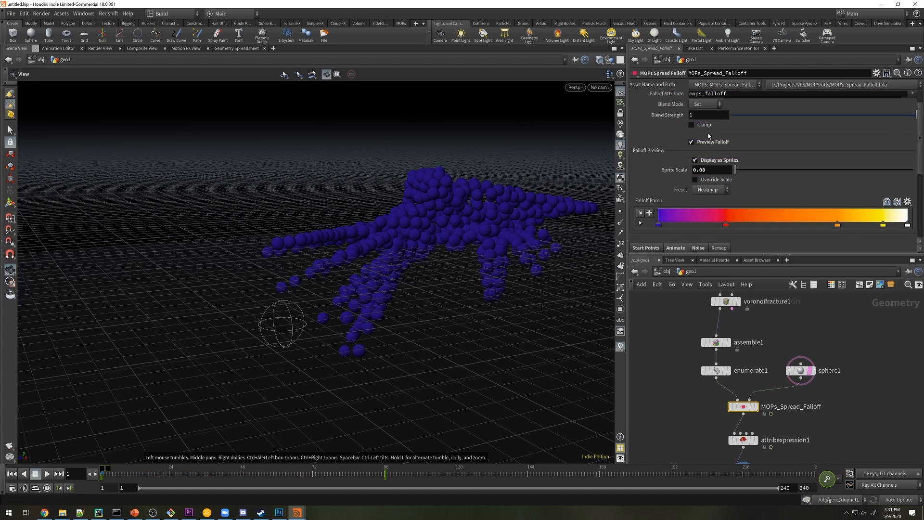
click(706, 144)
Go back inside the DOP network and play the simulation from frame 1.
middle_drag(800, 434, 790, 365)
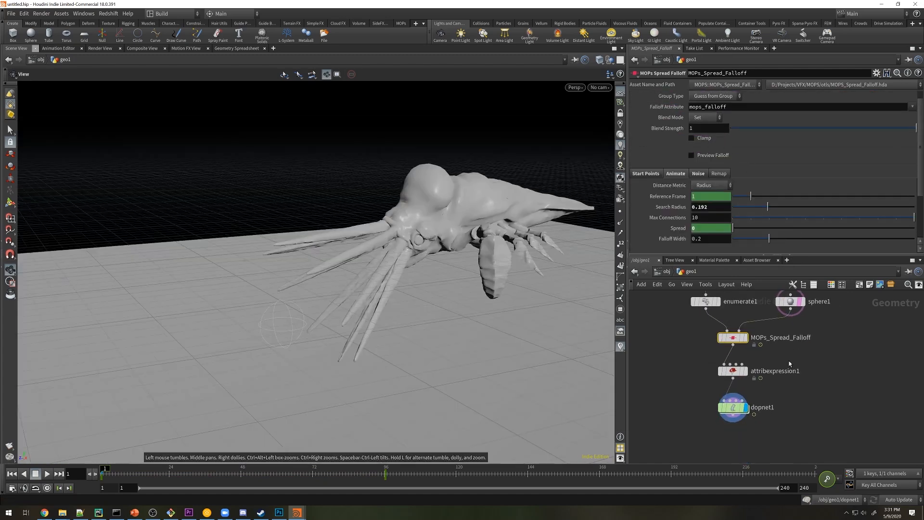
double_click(738, 410)
drag(459, 244, 325, 302)
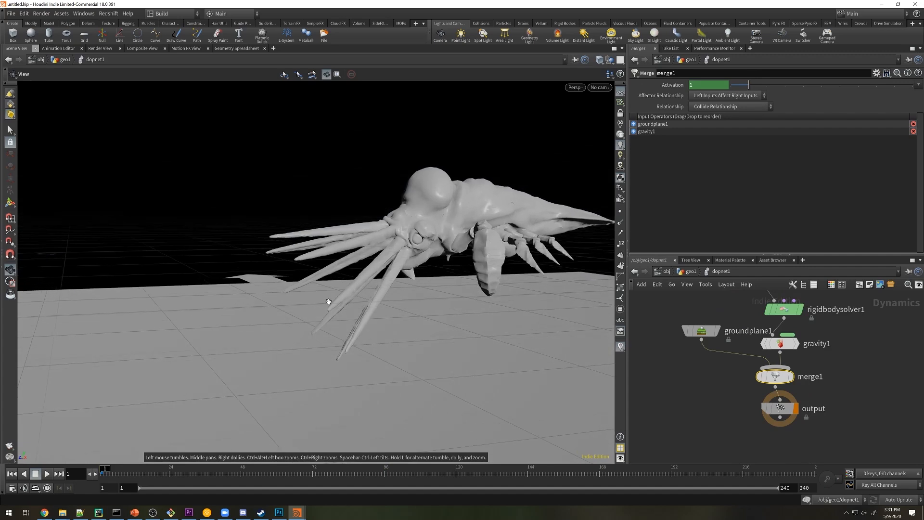
click(48, 474)
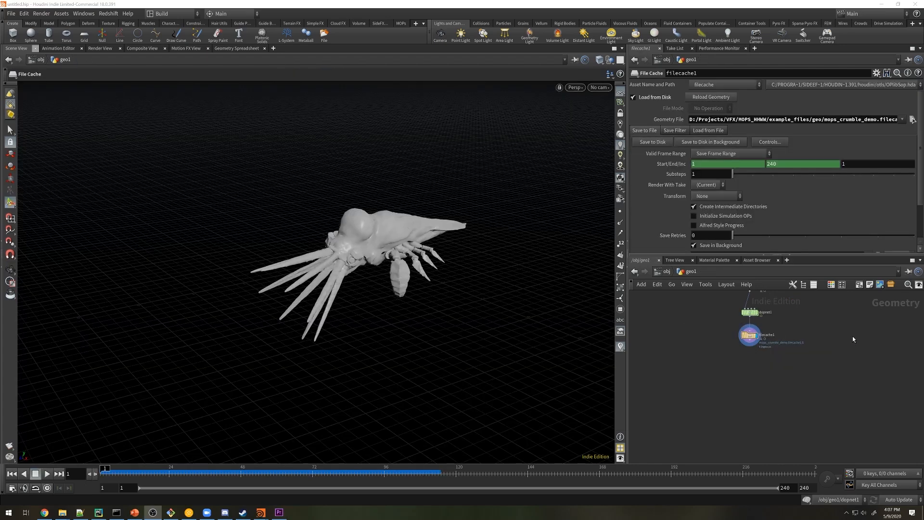
Isolate primitive 326 at the edge of the rubble with a Blast node after the File Cache, deleting the non-selected pieces.
middle_drag(853, 340, 844, 358)
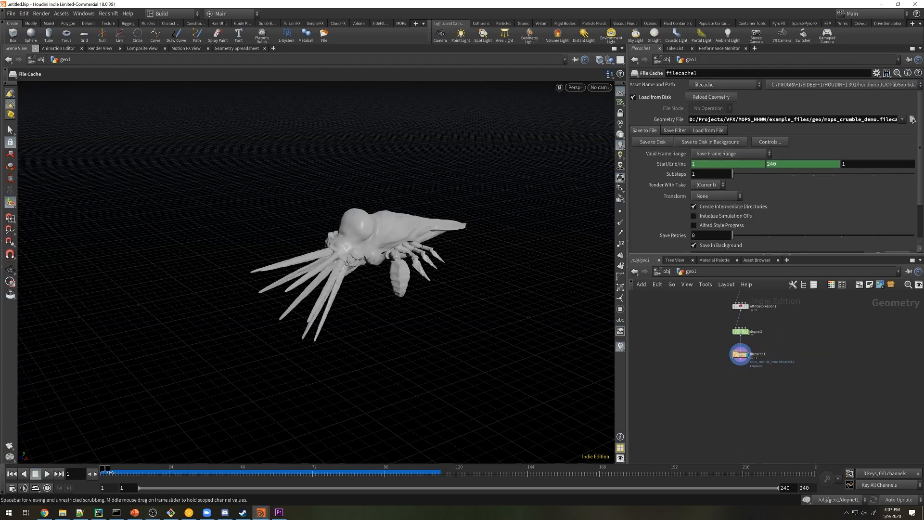
drag(198, 472, 575, 472)
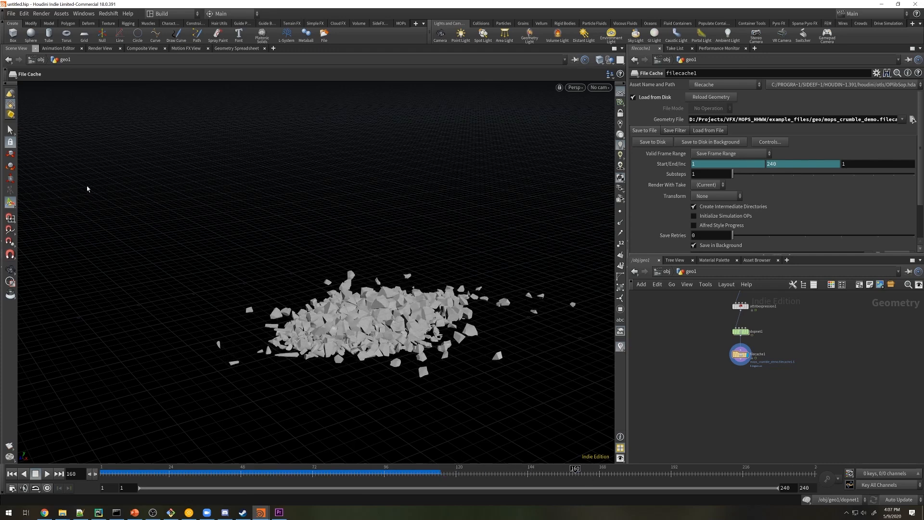
click(10, 132)
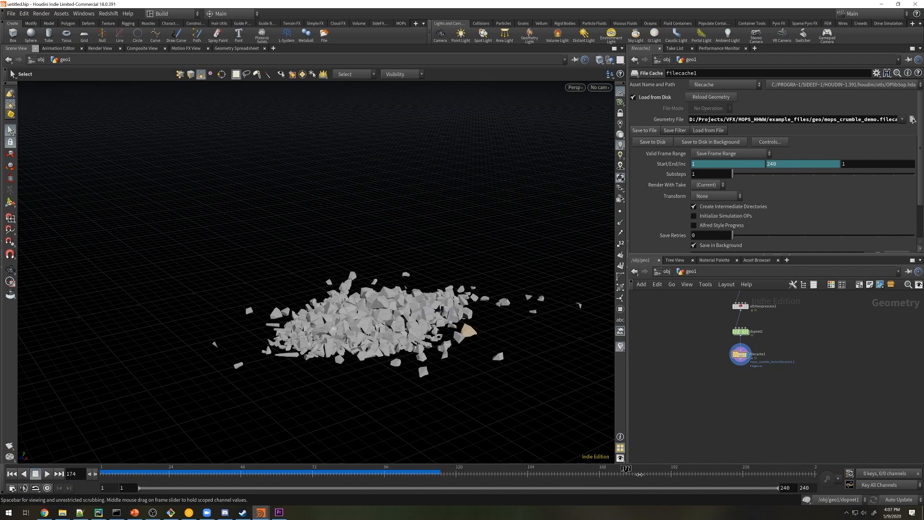
drag(639, 475, 497, 471)
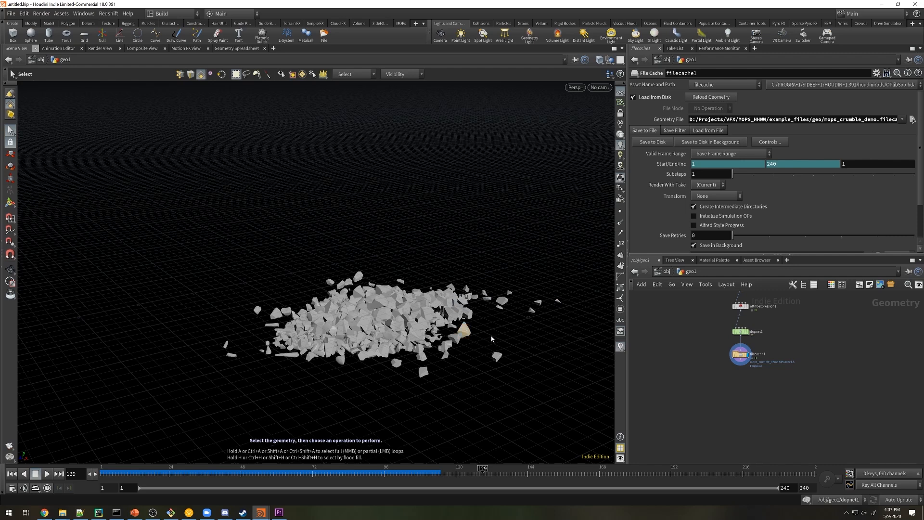
key(Delete)
drag(743, 361, 783, 372)
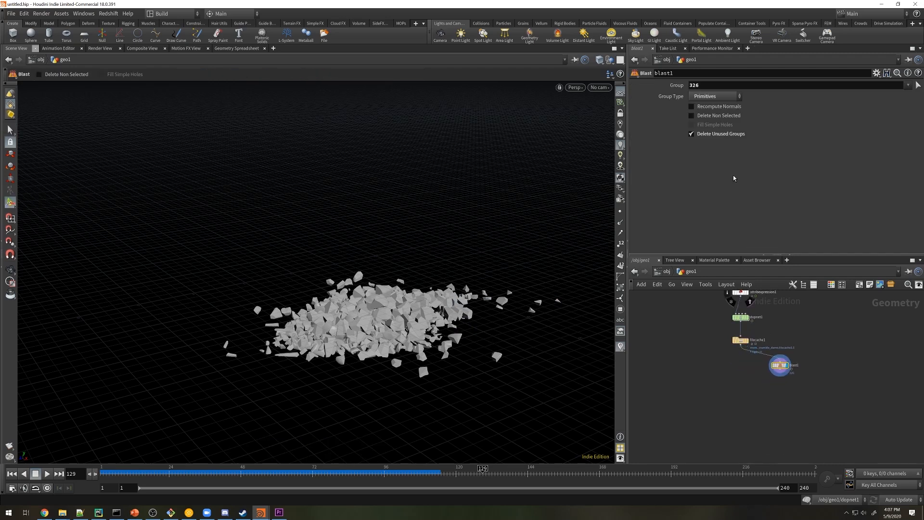
click(691, 115)
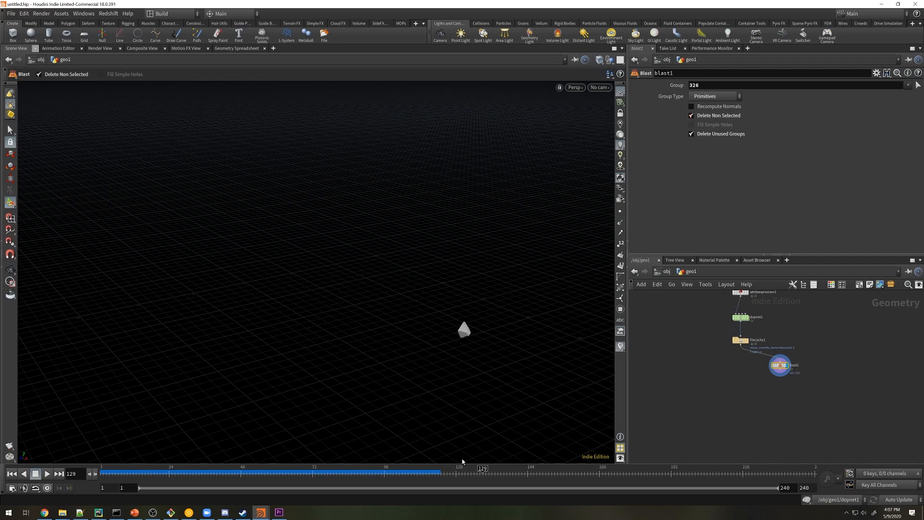
Add a Time Shift node below the Blast node that holds the isolated piece at frame 105.
drag(463, 474, 392, 475)
key(Tab)
text(time)
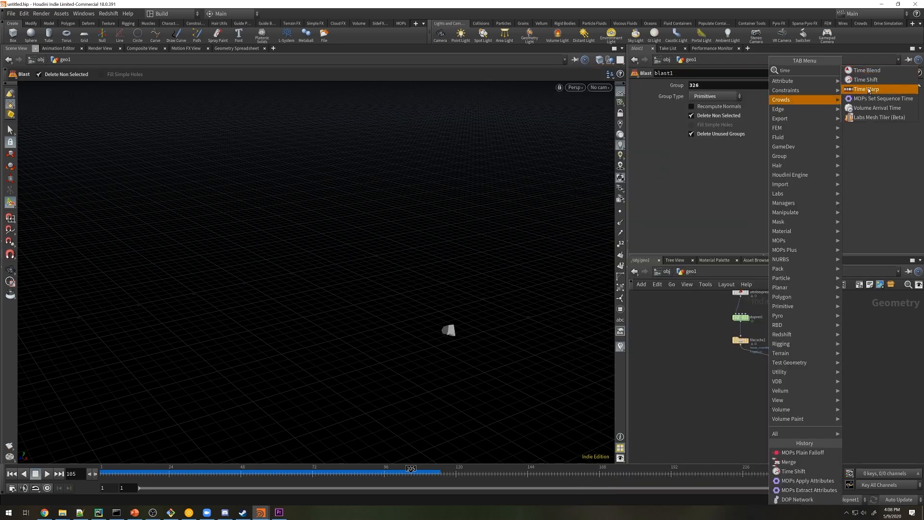
click(869, 90)
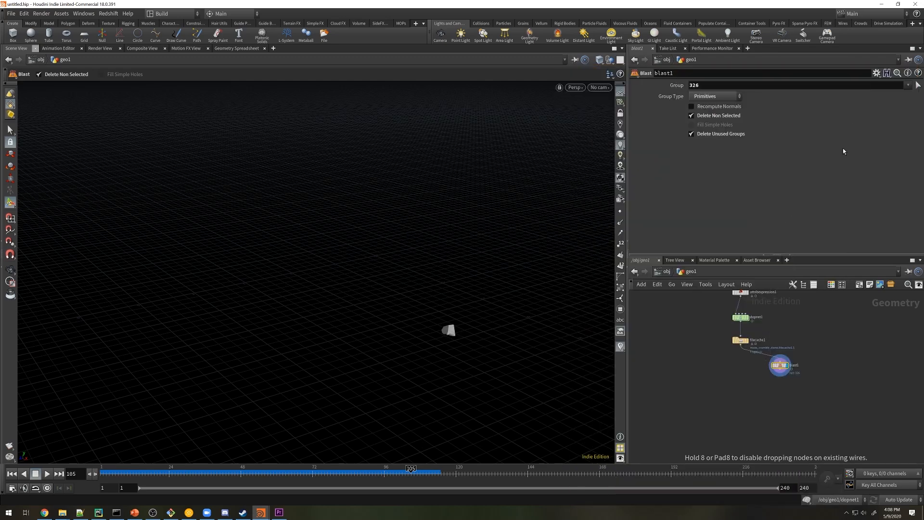
click(776, 383)
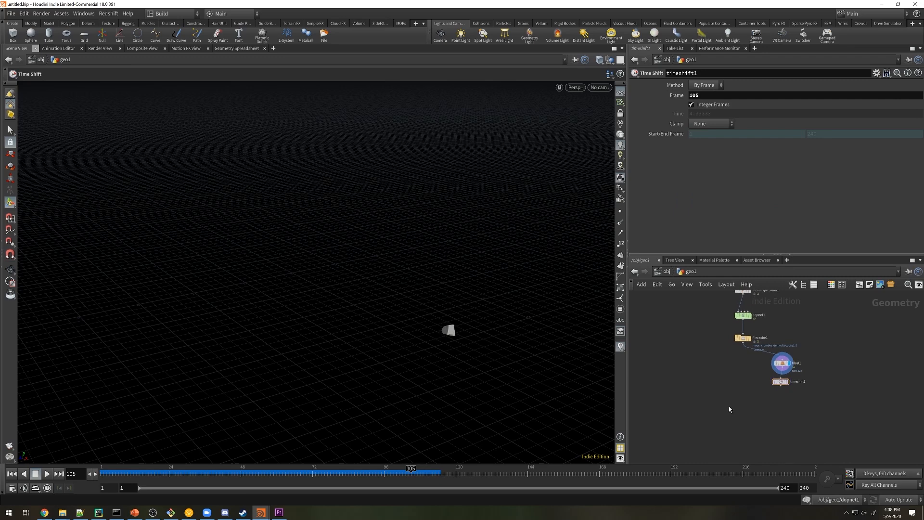
Add a MOPs Extract Attributes node fed by the Time Shift and display its result.
key(Tab)
text(mops ex)
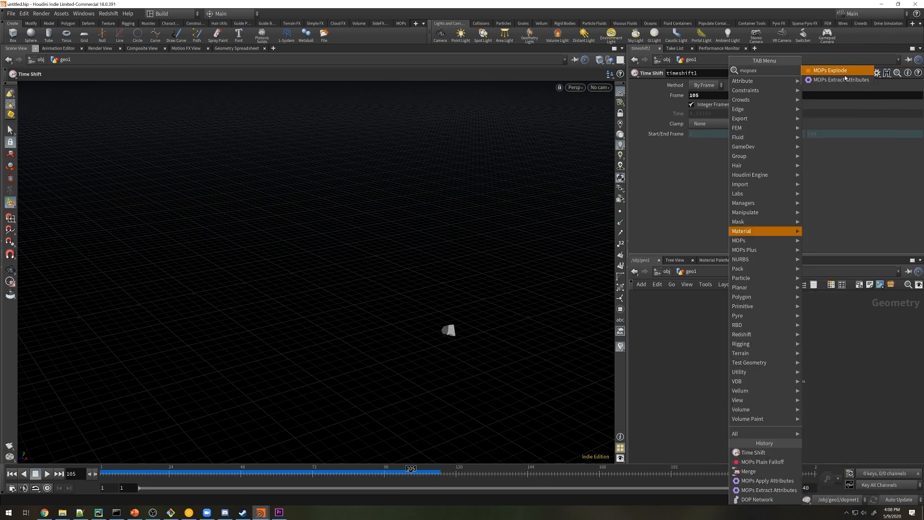
click(839, 78)
click(778, 406)
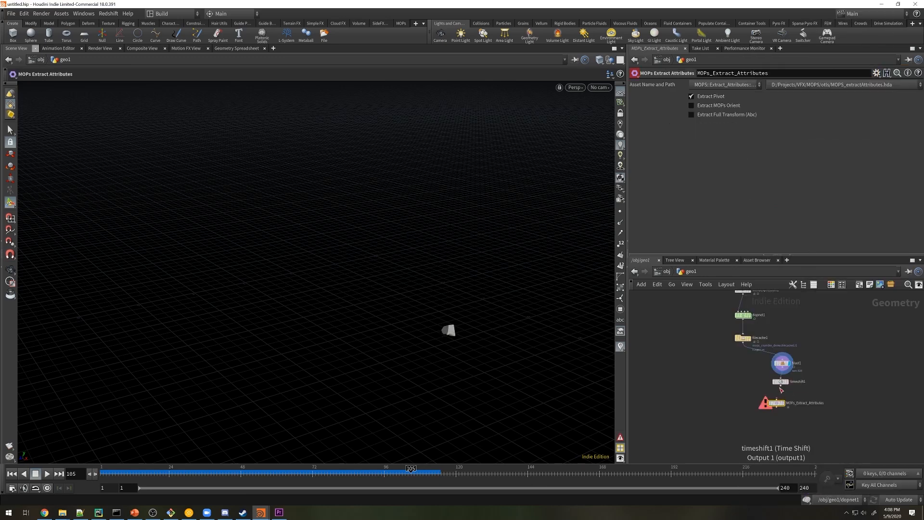
click(778, 397)
click(781, 384)
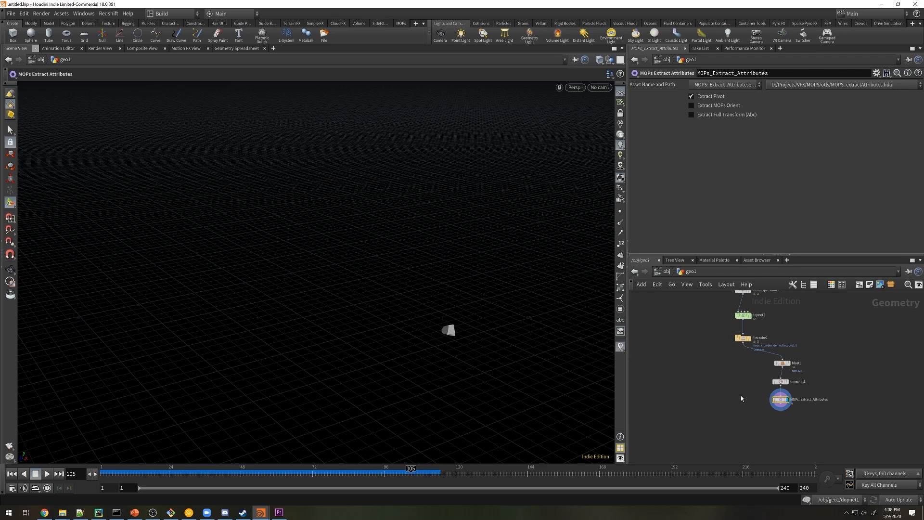
Add a MOPs Apply Attributes node to the network below the MOPs Extract Attributes node.
middle_drag(741, 387, 747, 371)
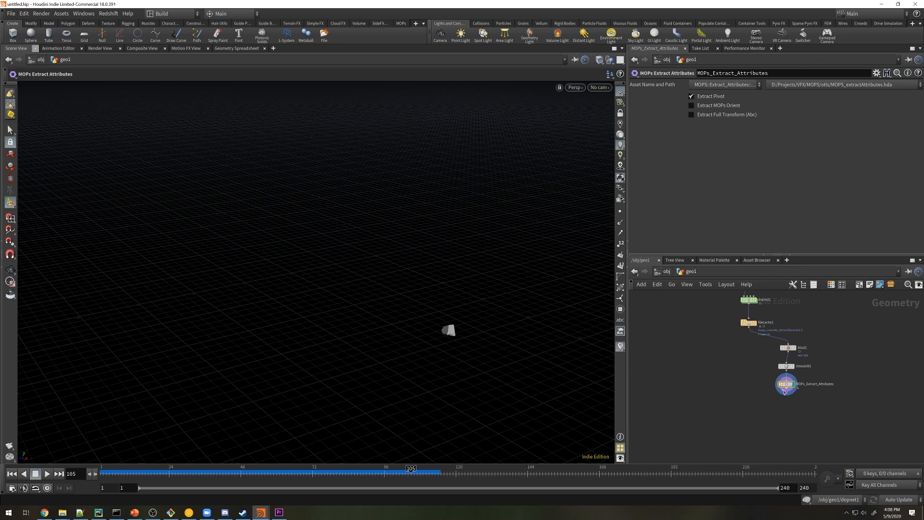
mouse_move(790, 384)
key(Tab)
text(appl)
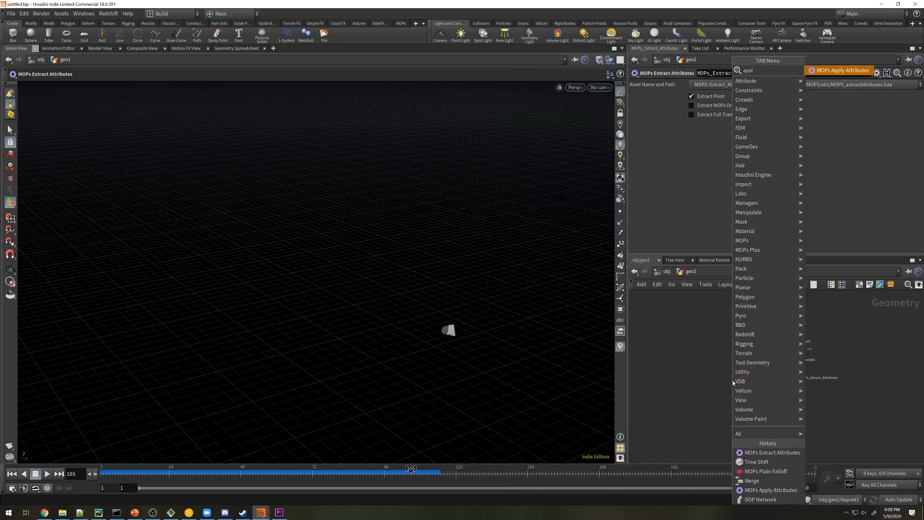
text(y)
click(839, 70)
click(766, 397)
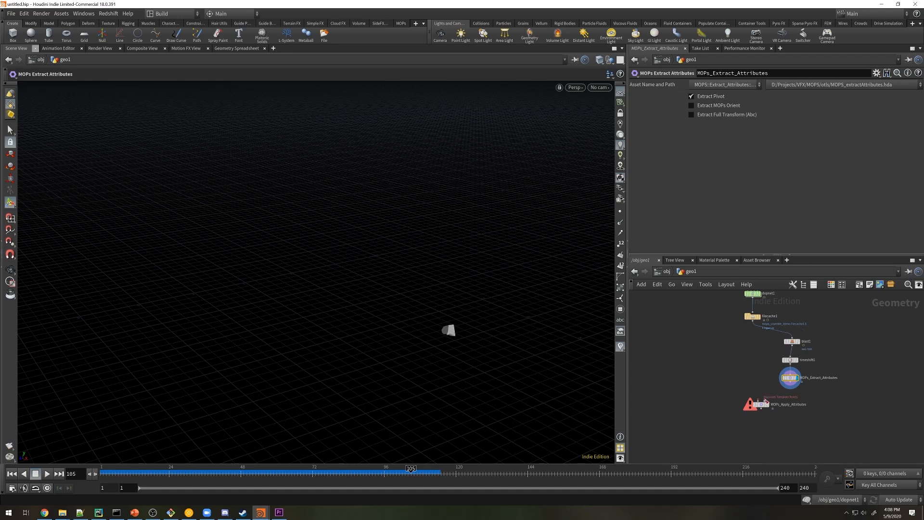
Set the MOPs Apply Attributes group to 326, matching the piece isolated by the Blast node.
click(762, 406)
click(792, 343)
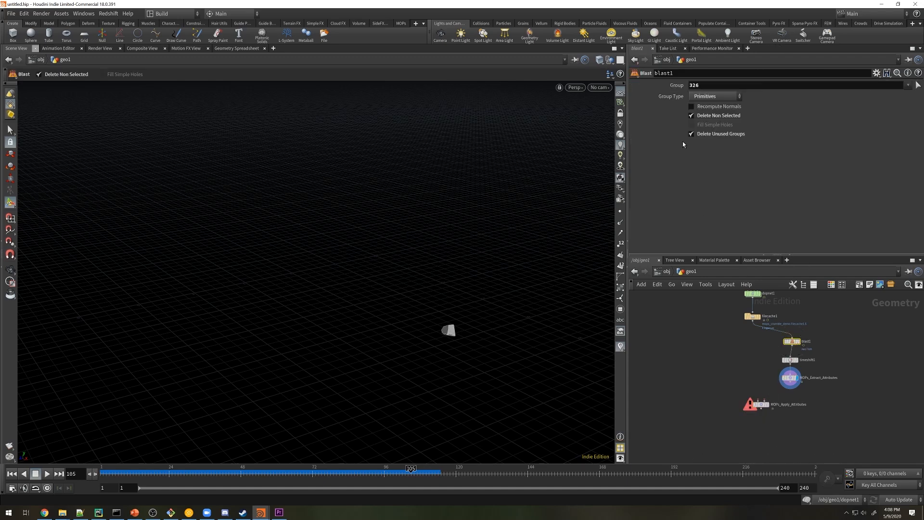
click(760, 404)
click(706, 97)
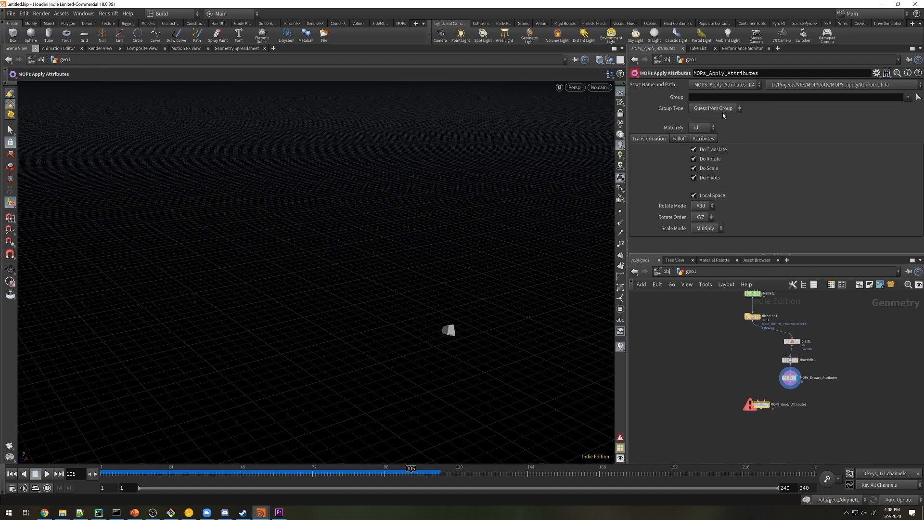
text(326)
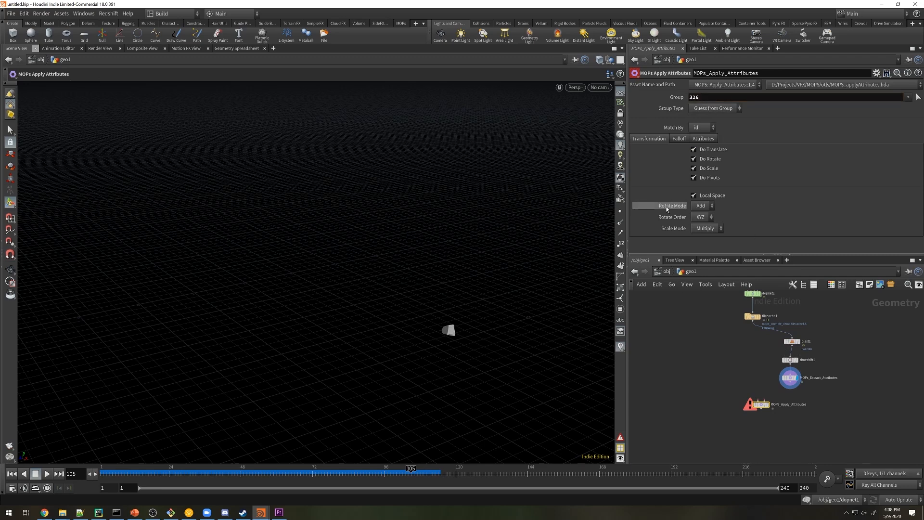
Set the MOPs Apply Attributes rotate mode to Set and its scale mode to Replace.
click(701, 205)
click(697, 224)
click(705, 228)
click(700, 241)
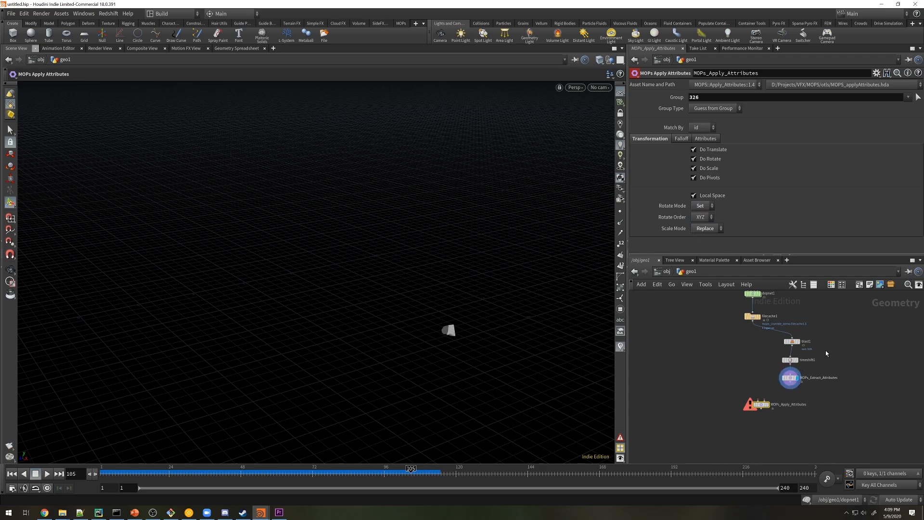
Wire the File Cache and MOPs Extract Attributes into MOPs Apply Attributes, display it and scrub back to frame 19.
drag(766, 406, 752, 320)
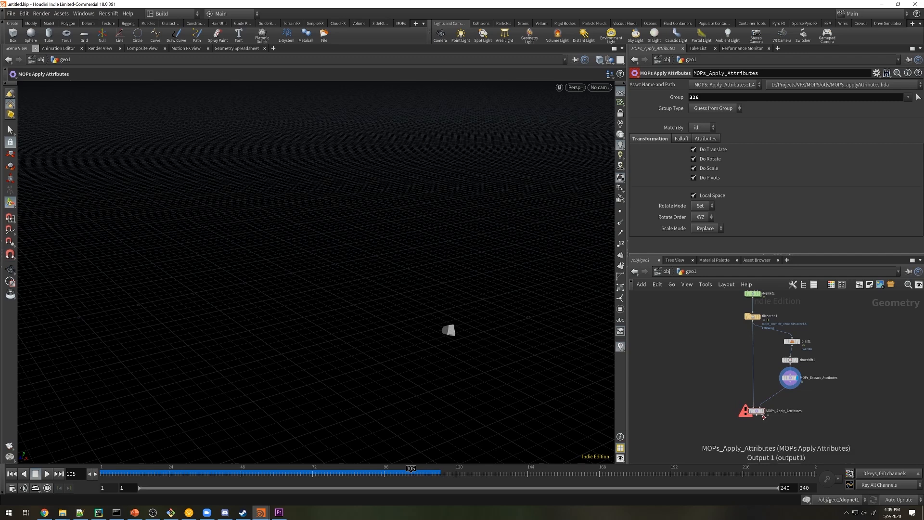
click(762, 411)
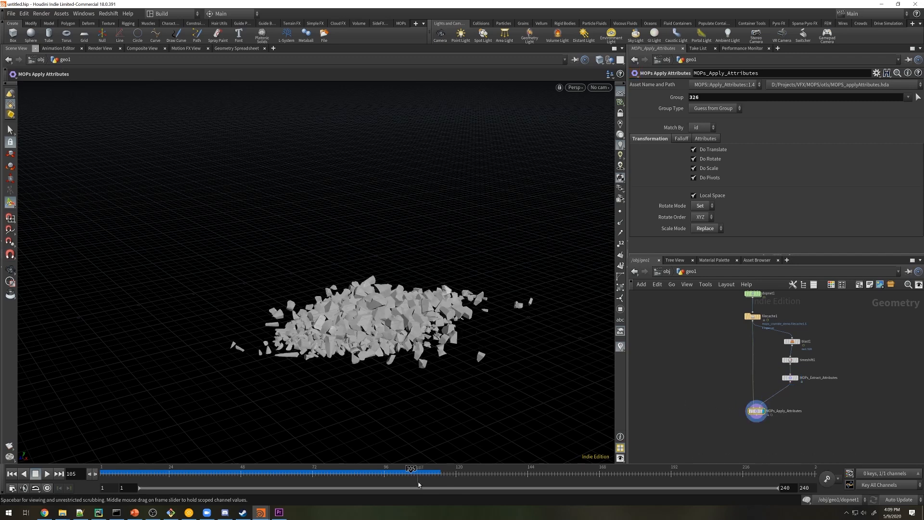
drag(410, 472, 153, 469)
Scrub to frame 93 and enable Do Falloff on the MOPs Apply Attributes node.
click(681, 138)
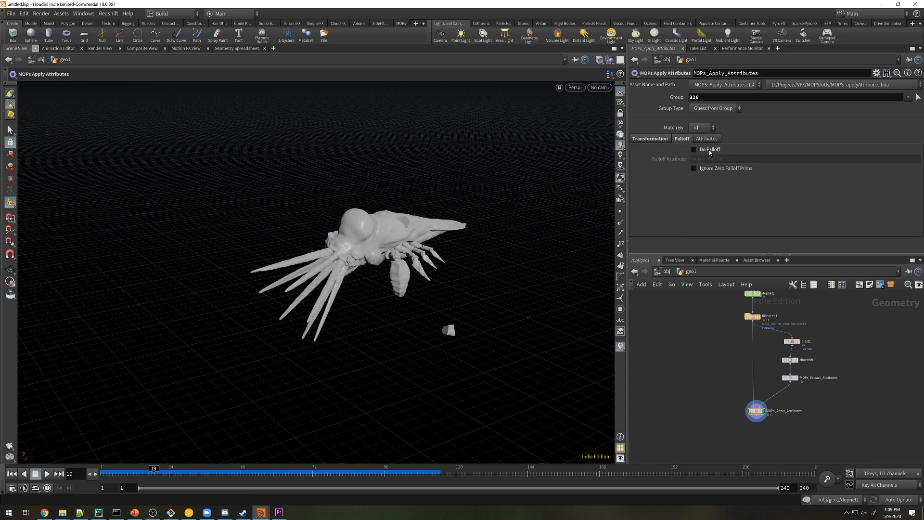
drag(173, 476, 379, 453)
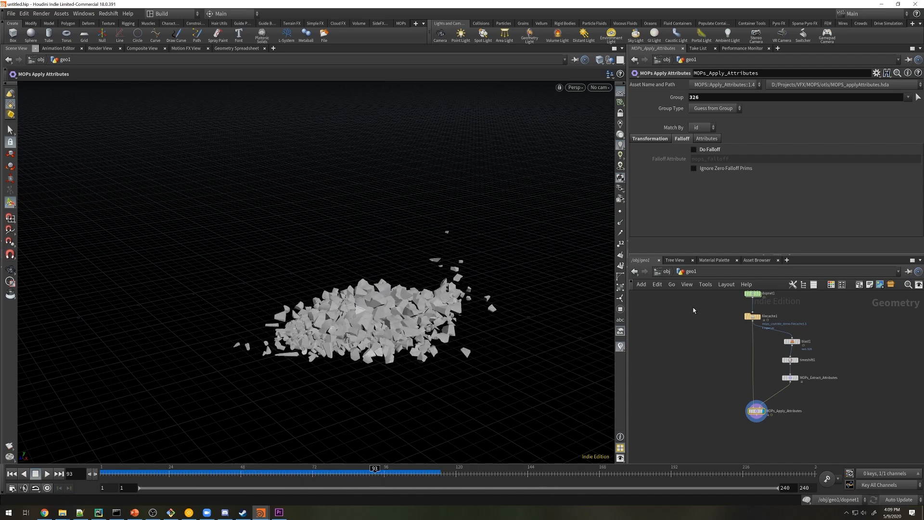
click(708, 153)
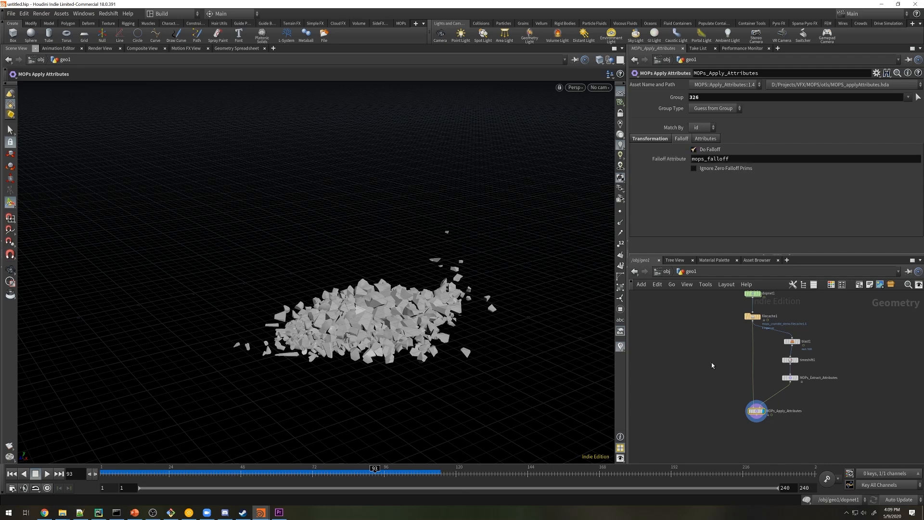
Insert a MOPs Plain Falloff between the File Cache and MOPs Apply Attributes, and limit it to group 326.
key(Tab)
text(plain)
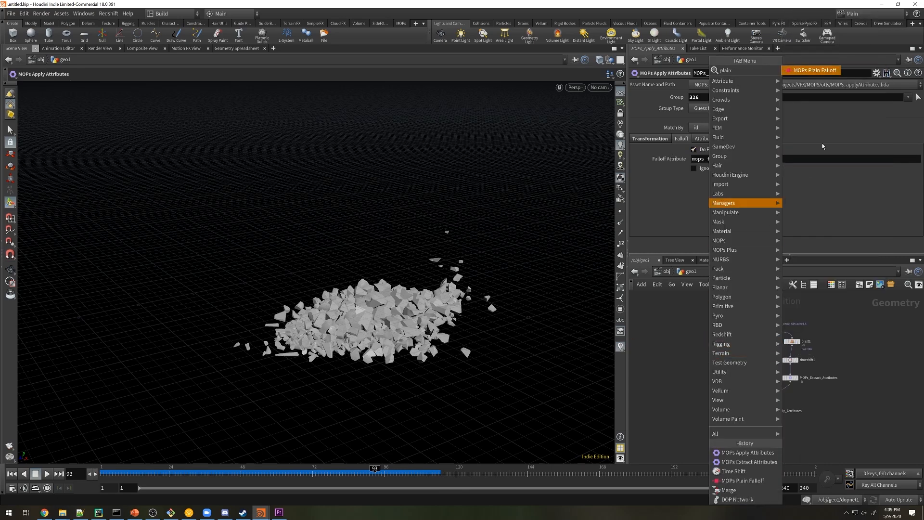
click(815, 70)
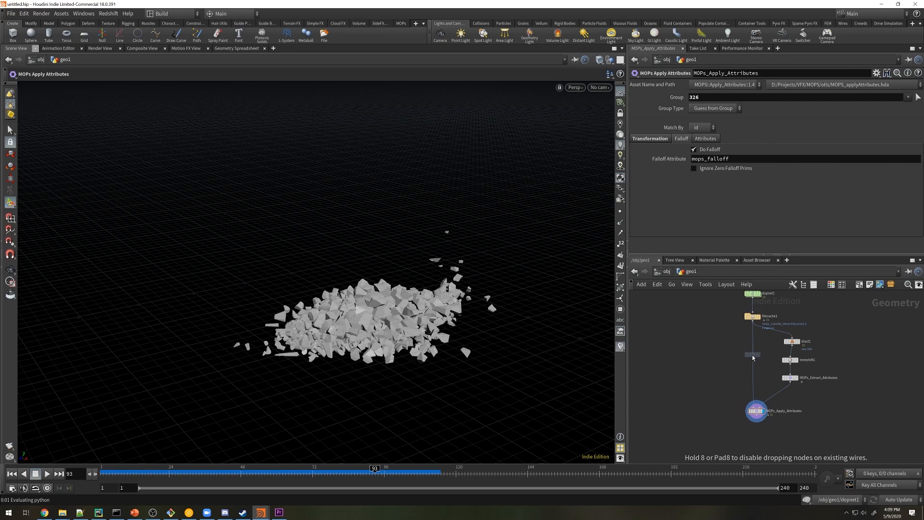
click(753, 357)
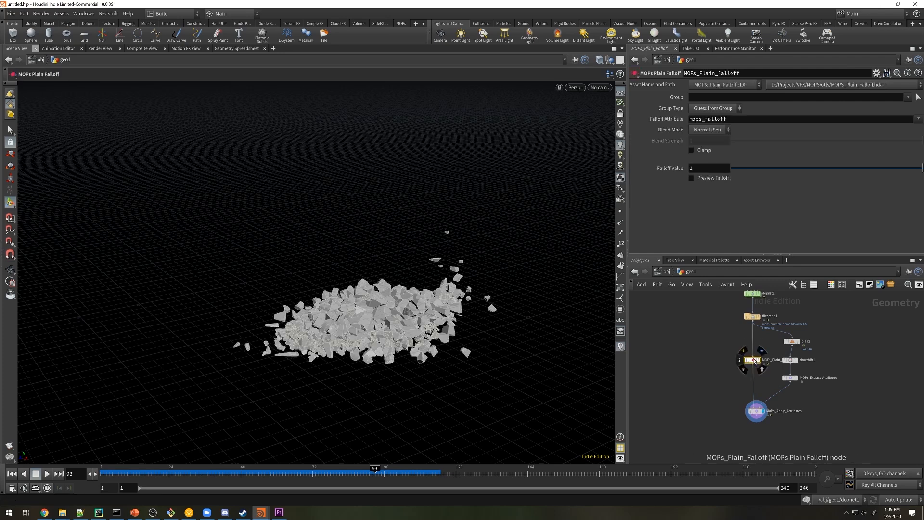
click(701, 97)
key(Return)
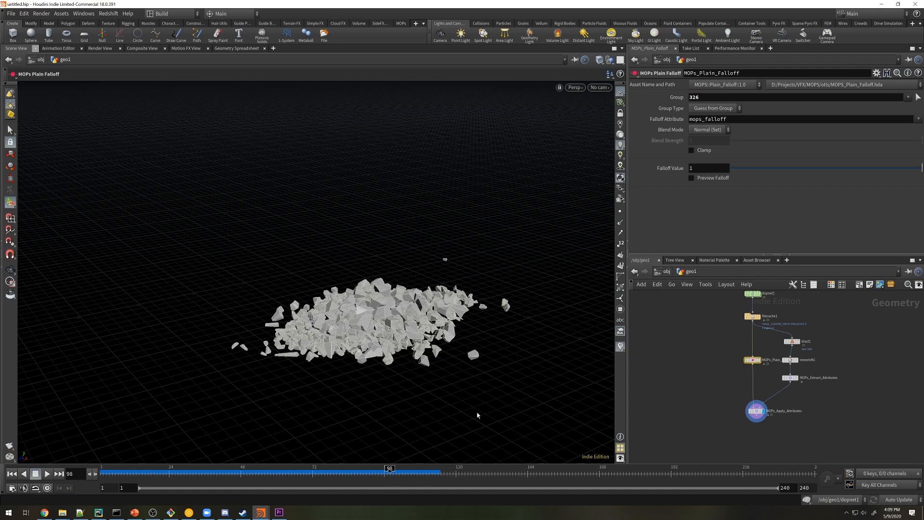
Key the Plain Falloff value at 0 on frame 98 and 1 on frame 107, and scrub through the Apply Attributes result.
drag(742, 168, 726, 168)
alt+click(674, 169)
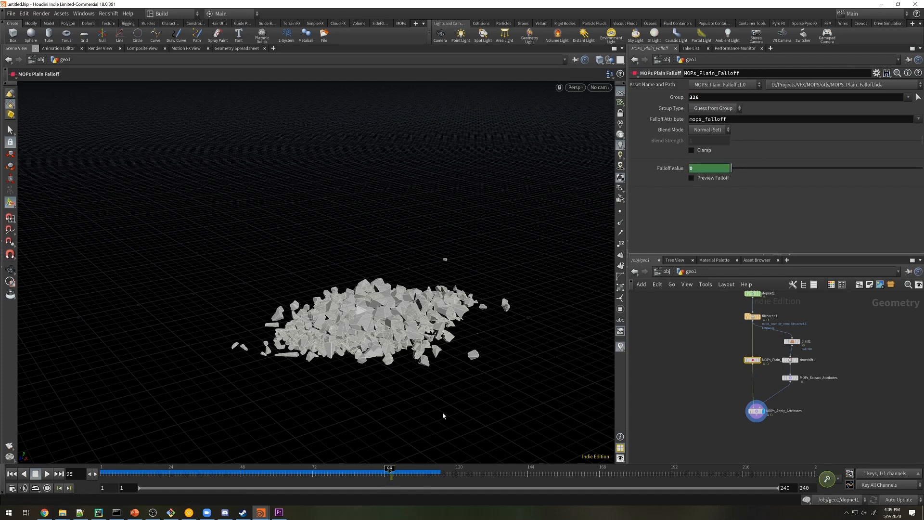
drag(391, 472, 419, 475)
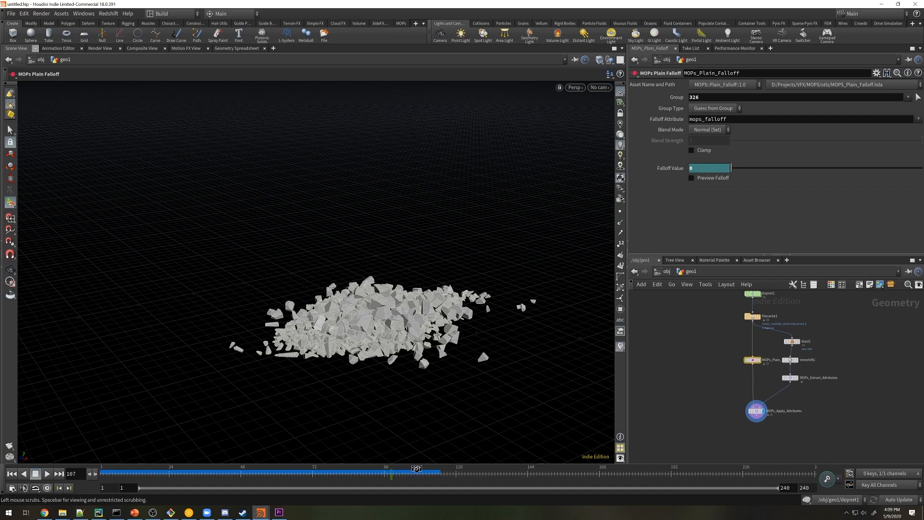
drag(731, 167, 749, 169)
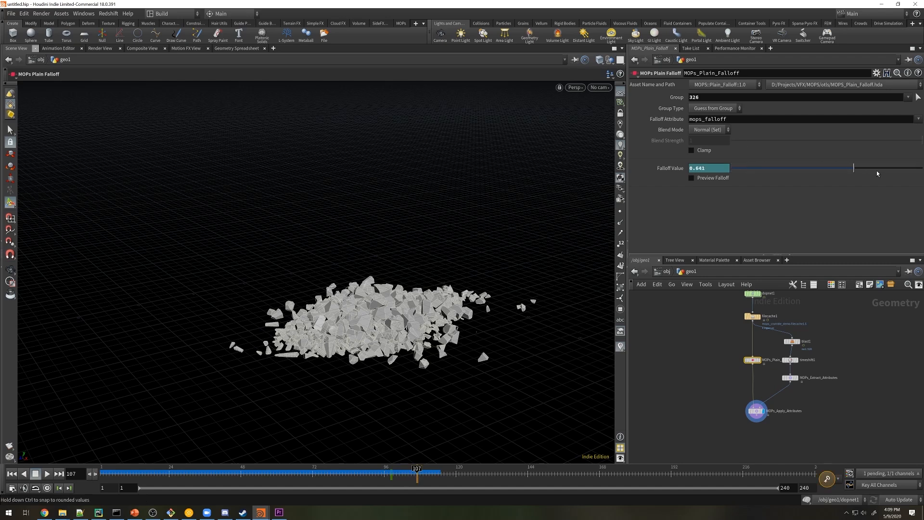
drag(921, 168, 923, 168)
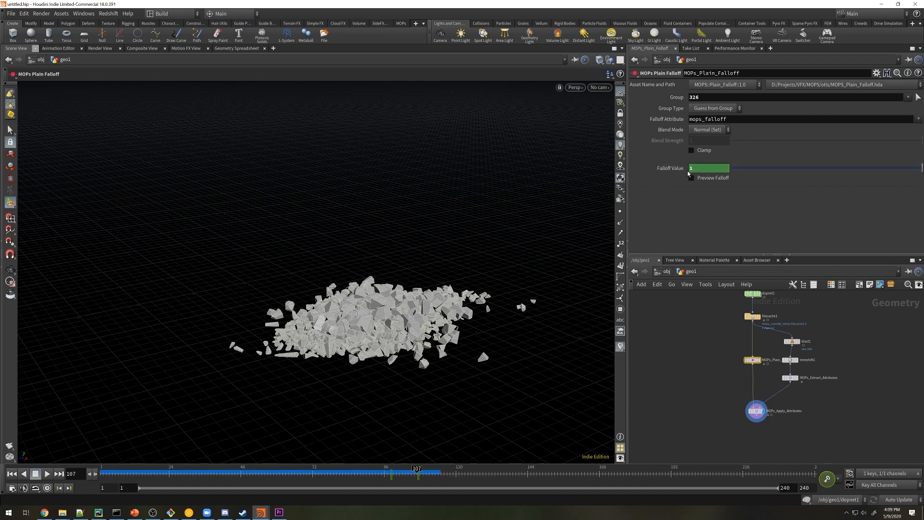
click(757, 411)
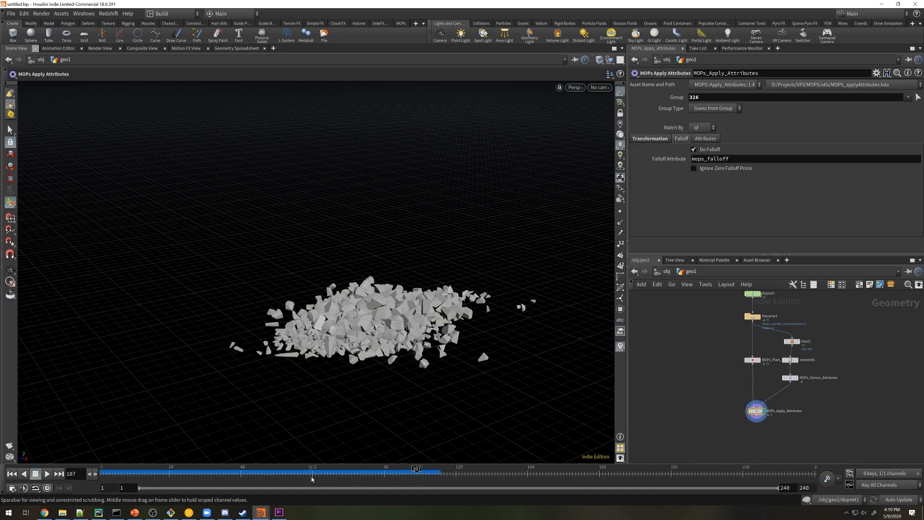
mouse_move(315, 477)
mouse_down()
mouse_move(447, 479)
mouse_move(332, 477)
mouse_move(419, 483)
mouse_move(553, 473)
mouse_move(308, 474)
mouse_move(447, 471)
mouse_move(375, 476)
mouse_move(424, 481)
mouse_move(336, 484)
mouse_up()
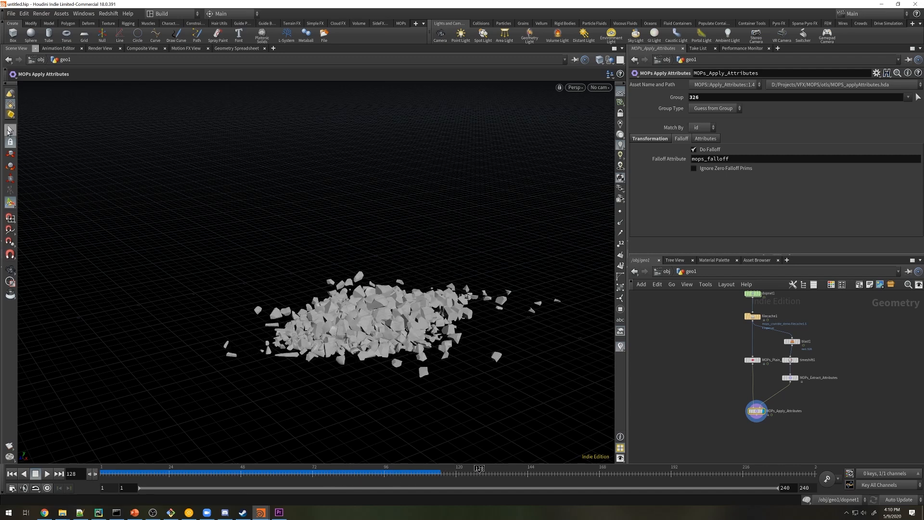
Isolate primitive 350 with a second Blast node after the File Cache, deleting the non-selected pieces, and display it.
click(8, 133)
click(752, 316)
click(751, 316)
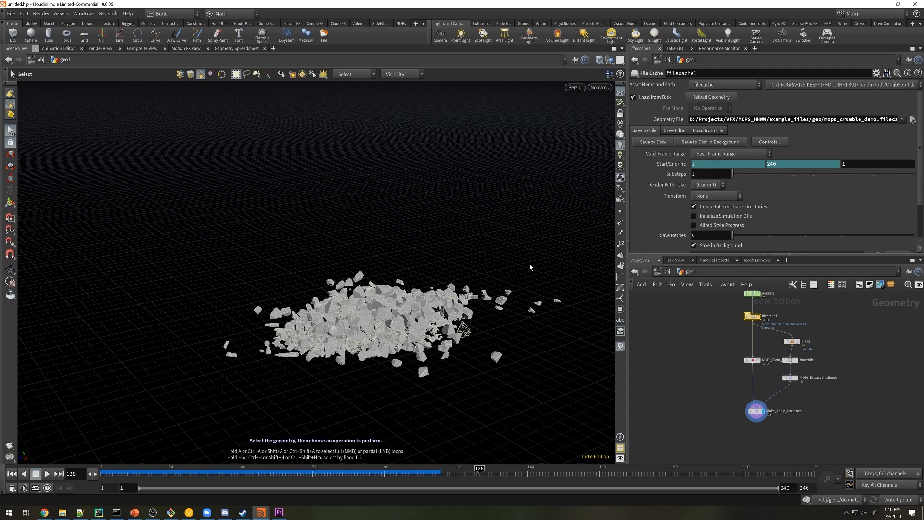
key(Delete)
drag(752, 316, 821, 312)
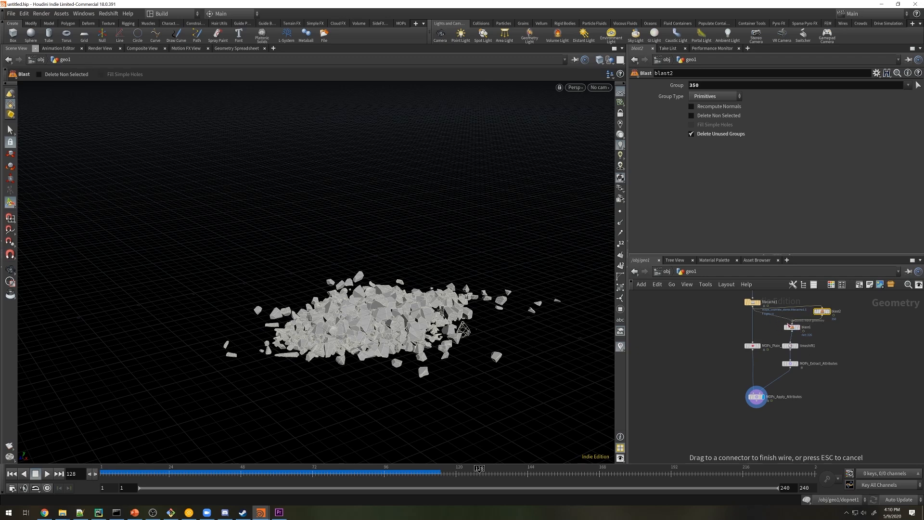
drag(826, 316, 843, 331)
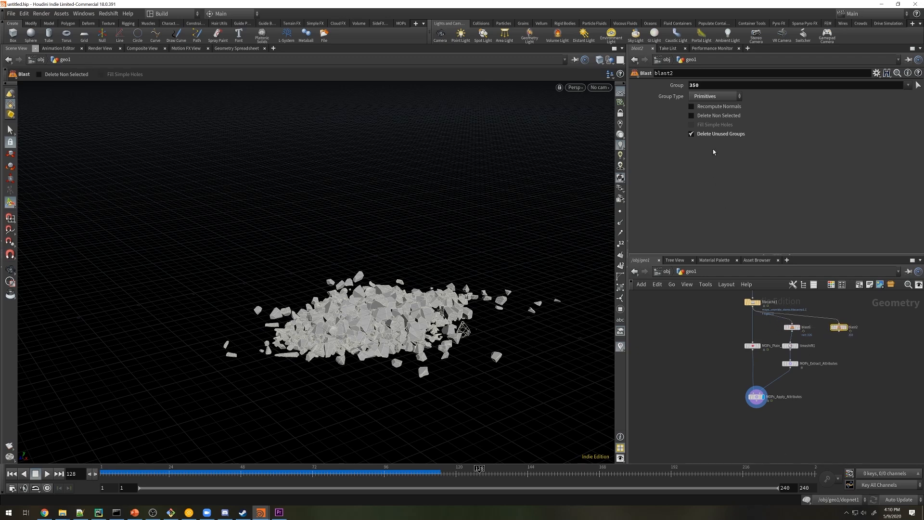
click(691, 116)
click(845, 327)
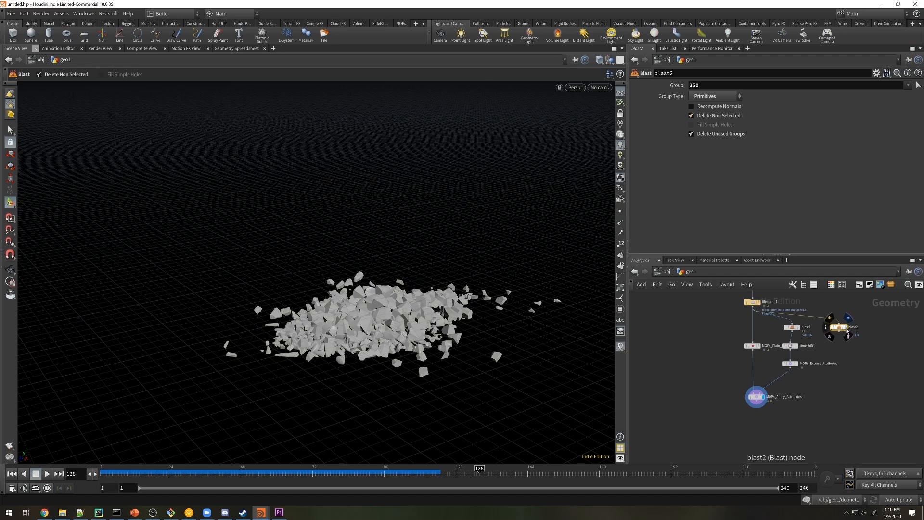
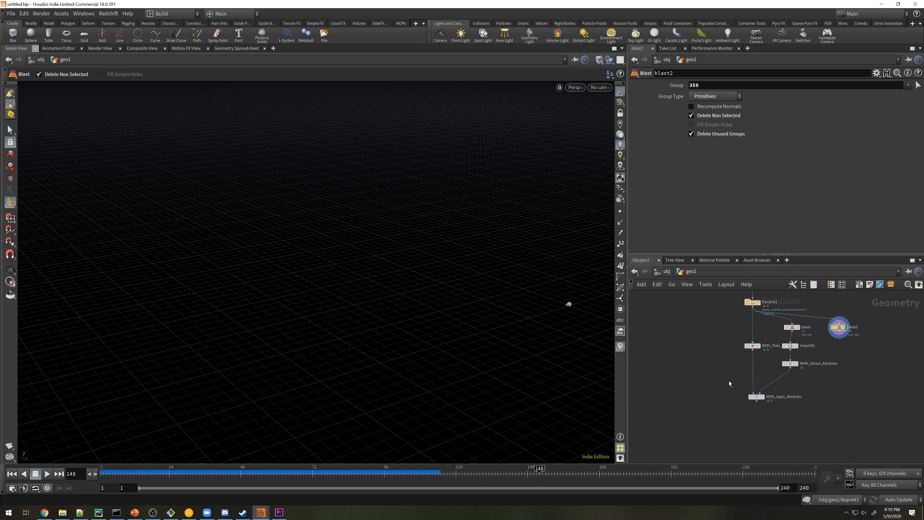
Add a second Time Shift node below the new Blast node that holds the piece at frame 148.
key(Tab)
text(time)
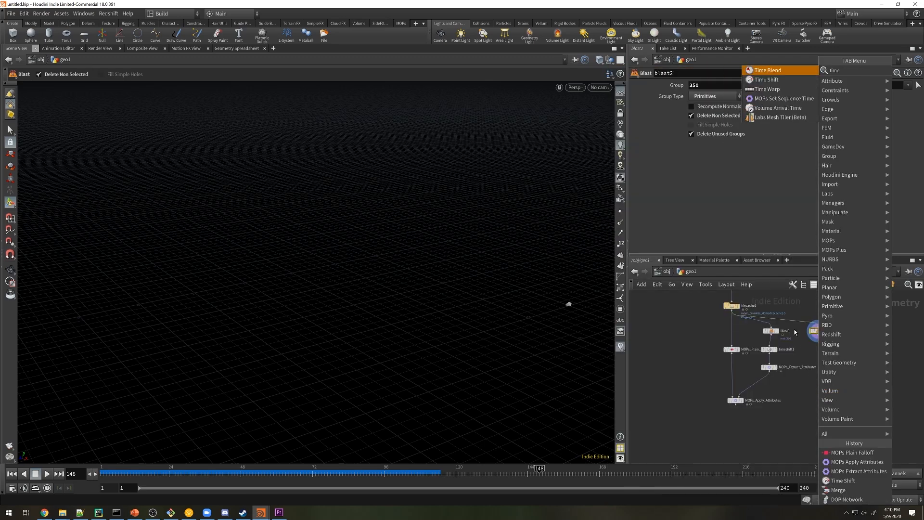
click(766, 79)
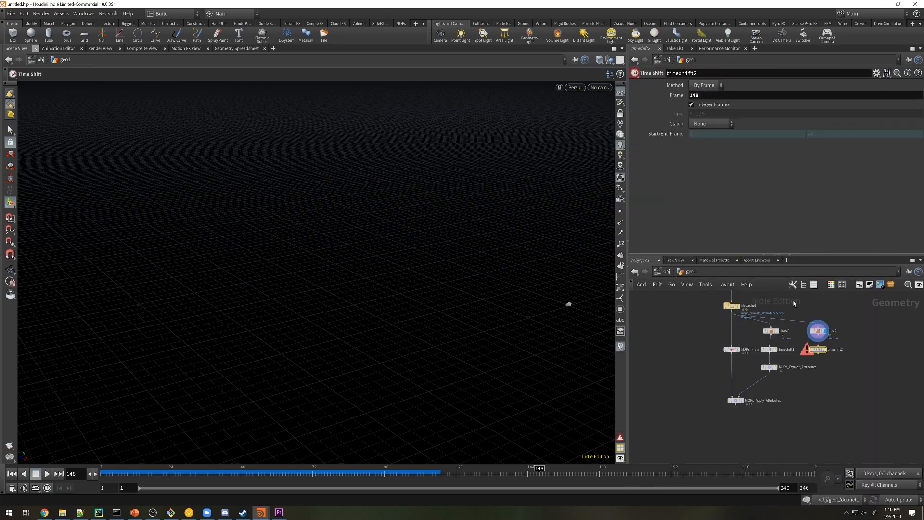
Merge both Time Shift branches with a Merge node inserted before MOPs Extract Attributes.
drag(776, 374, 787, 390)
key(Tab)
text(mer)
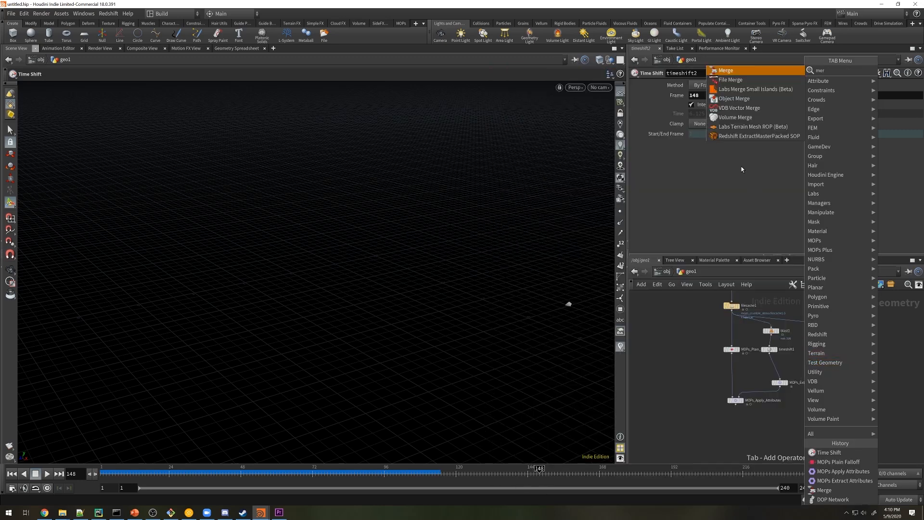
click(731, 70)
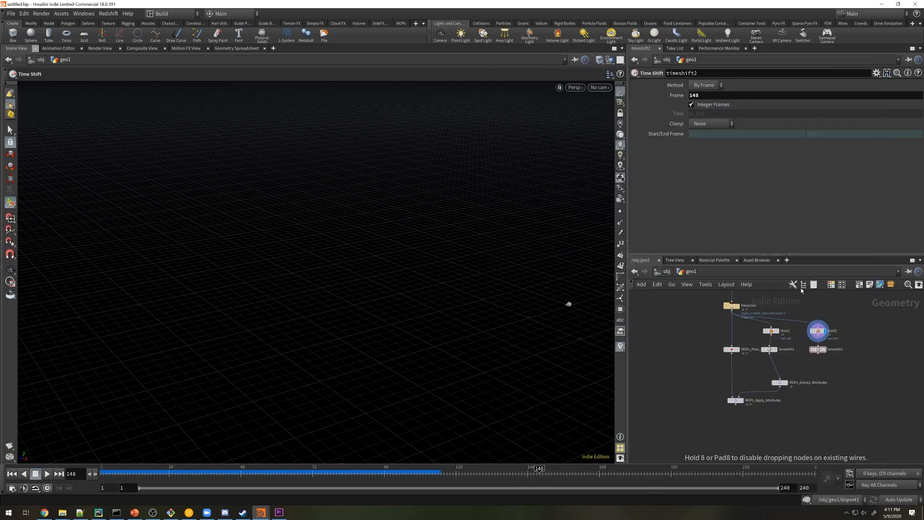
click(774, 369)
drag(818, 352, 776, 367)
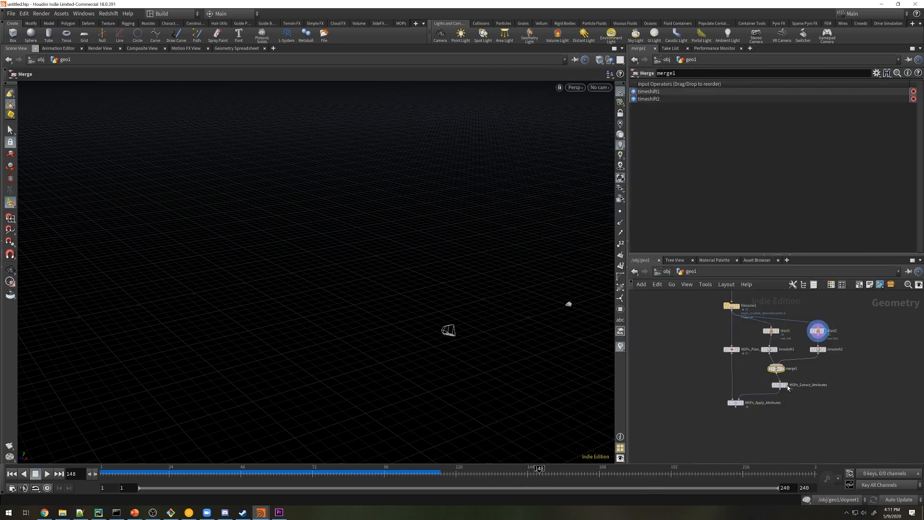
Extend the MOPs Apply Attributes group to primitives 326 and 350.
click(735, 403)
middle_drag(791, 362, 798, 360)
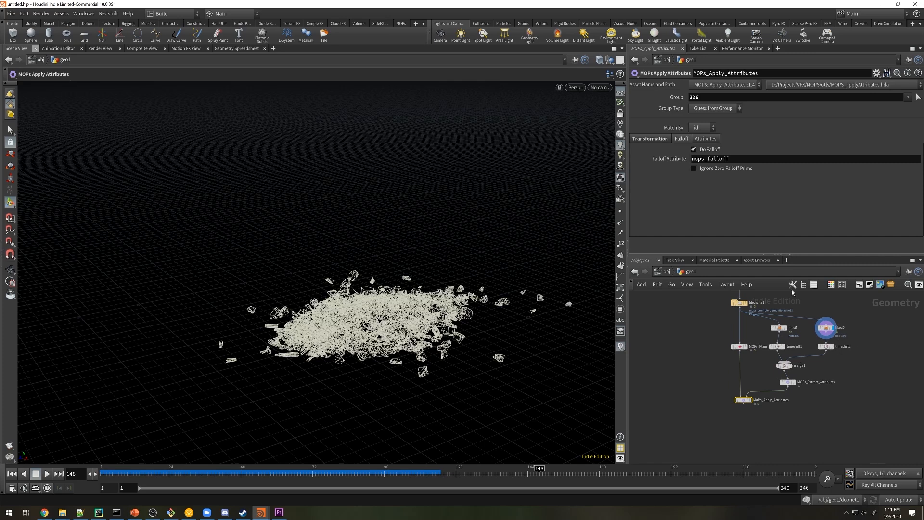
click(721, 98)
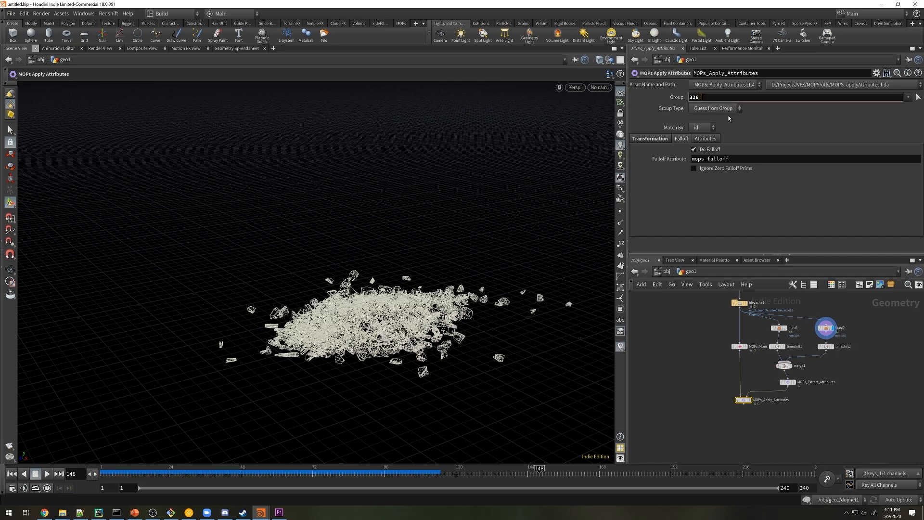
key(Return)
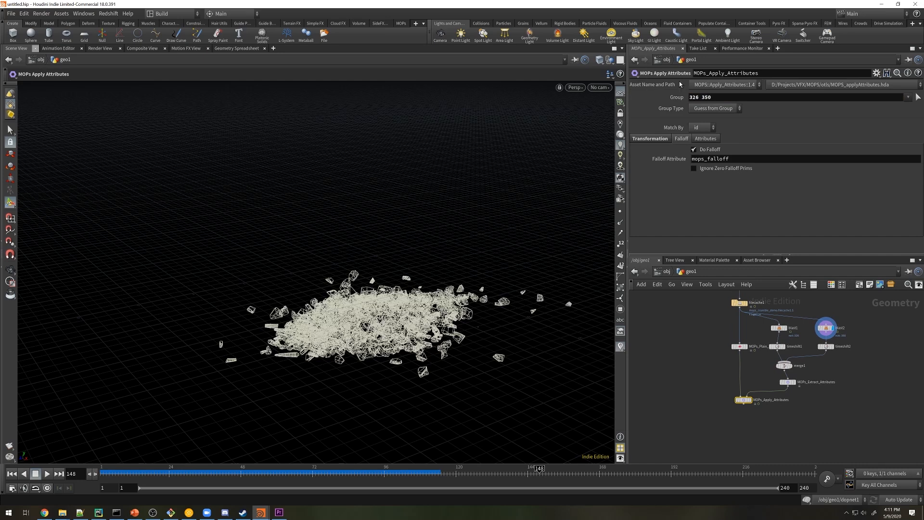
Insert a second MOPs Plain Falloff node directly above MOPs Apply Attributes and limit its group to primitive 350.
click(745, 399)
key(Tab)
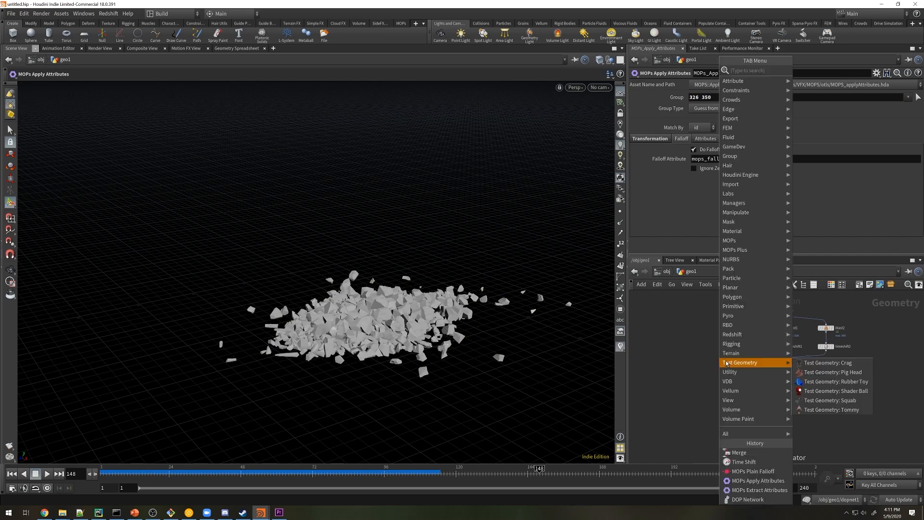
text(plain)
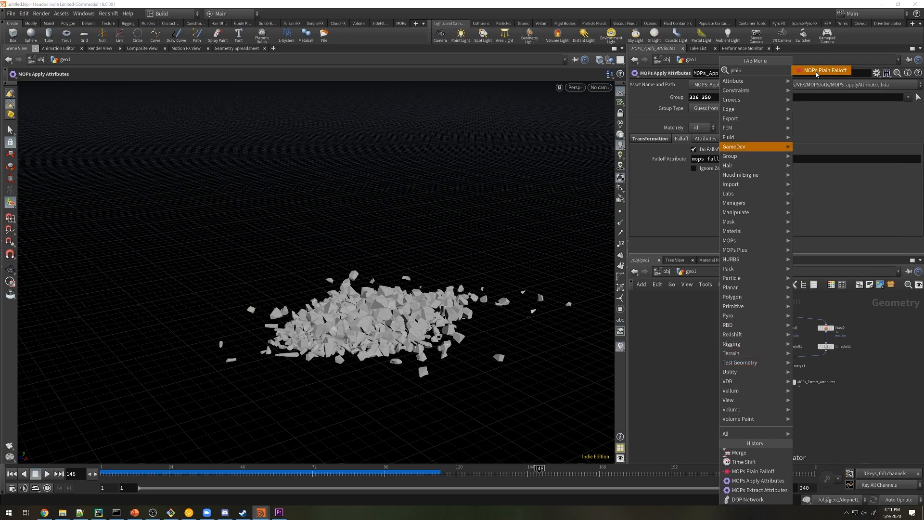
click(816, 72)
click(740, 374)
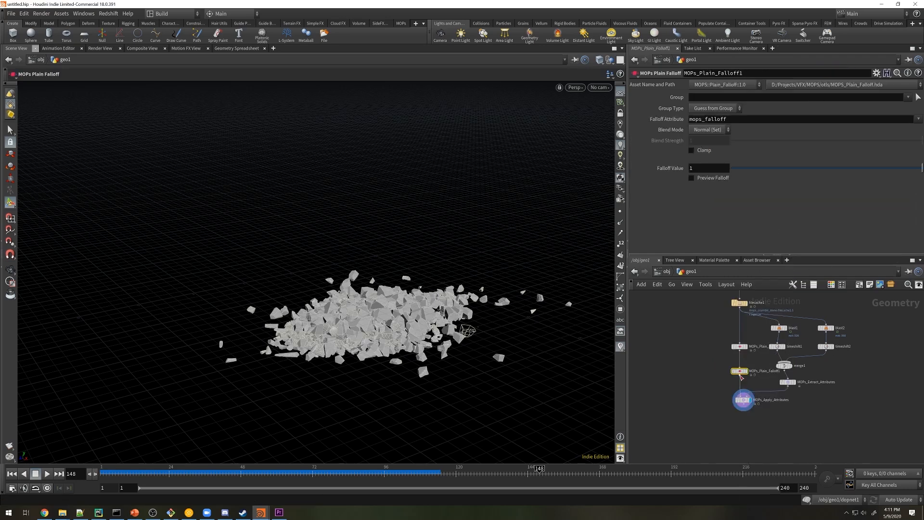
text(350)
key(Return)
Keyframe the new Plain Falloff's Falloff Value from 0 at about frame 134 to 1 at frame 147.
drag(755, 169, 727, 170)
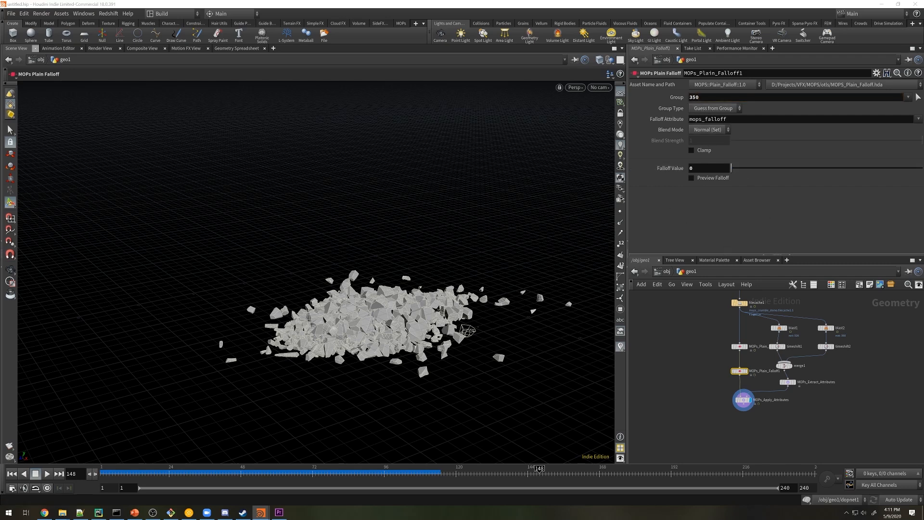
mouse_move(501, 478)
mouse_down()
mouse_move(482, 481)
mouse_move(498, 482)
mouse_up()
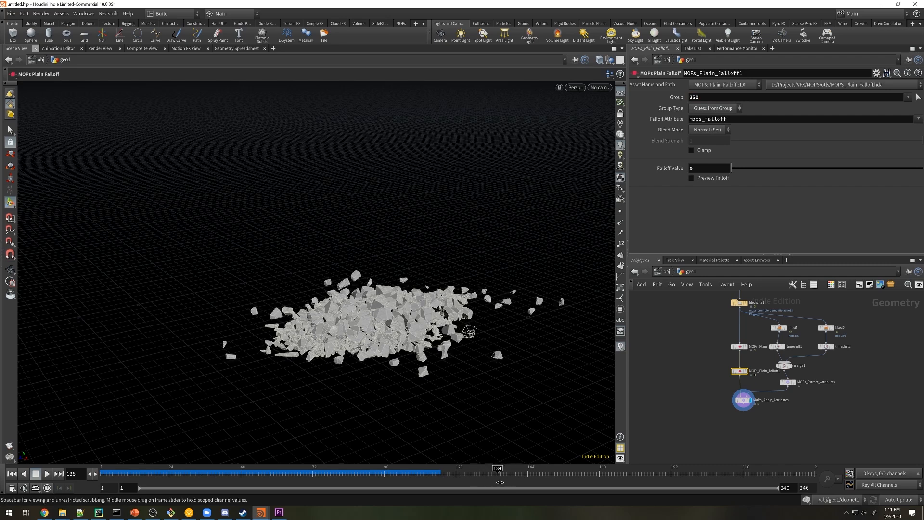
alt+click(668, 169)
click(538, 474)
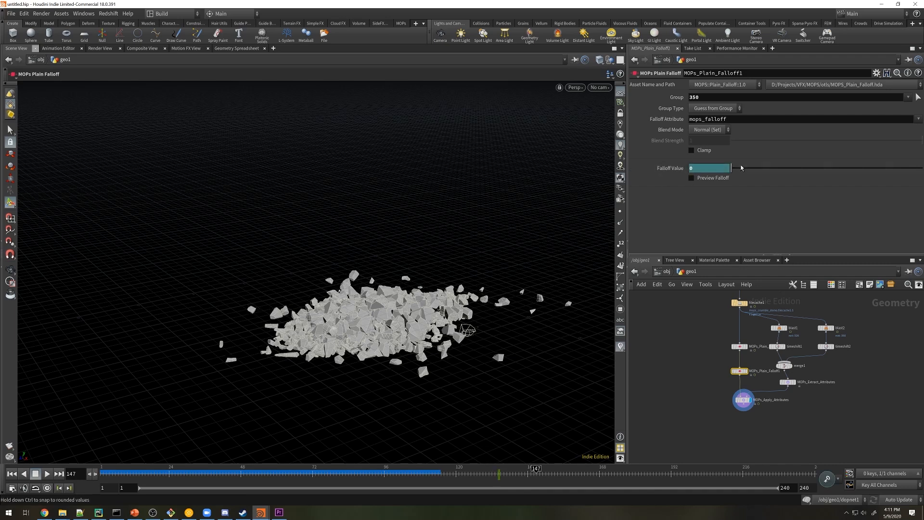
drag(739, 168, 923, 168)
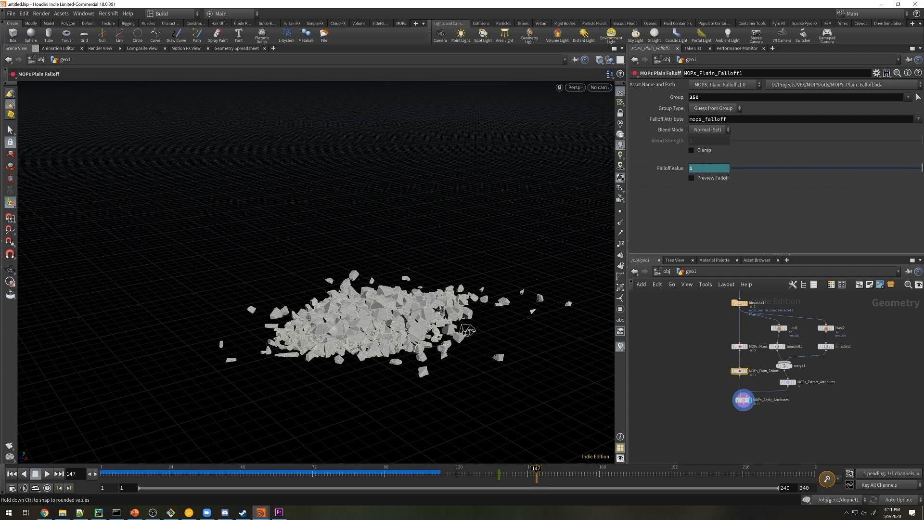
alt+click(673, 170)
Select MOPs Apply Attributes and scrub the timeline to examine how the art-directed pieces blend into their held transforms.
click(743, 400)
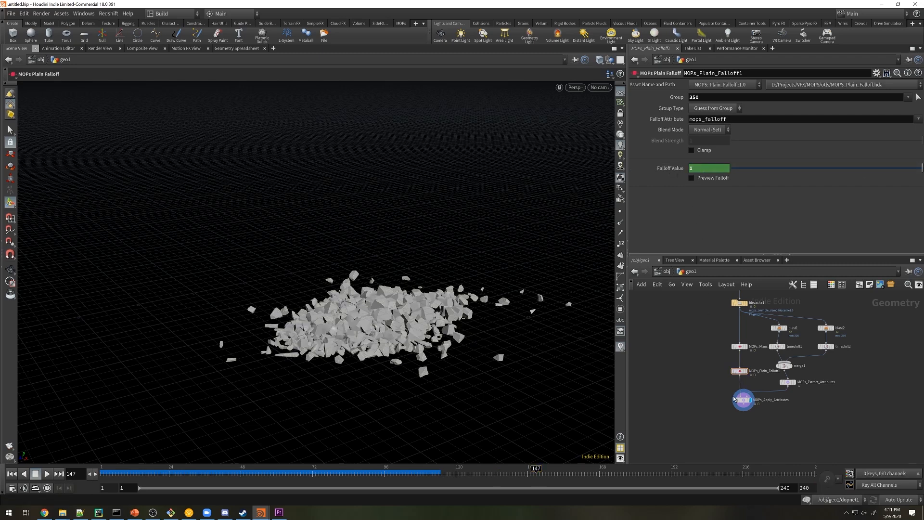
drag(534, 473, 441, 473)
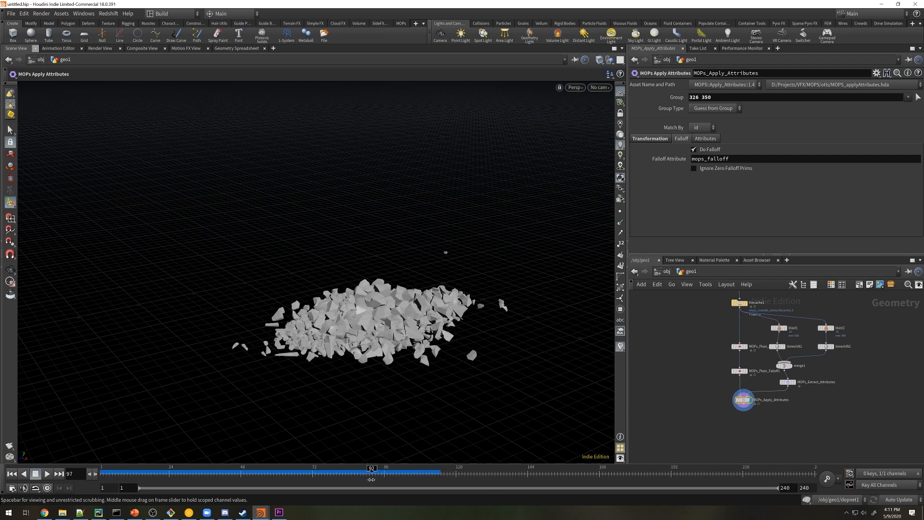
drag(540, 480, 413, 478)
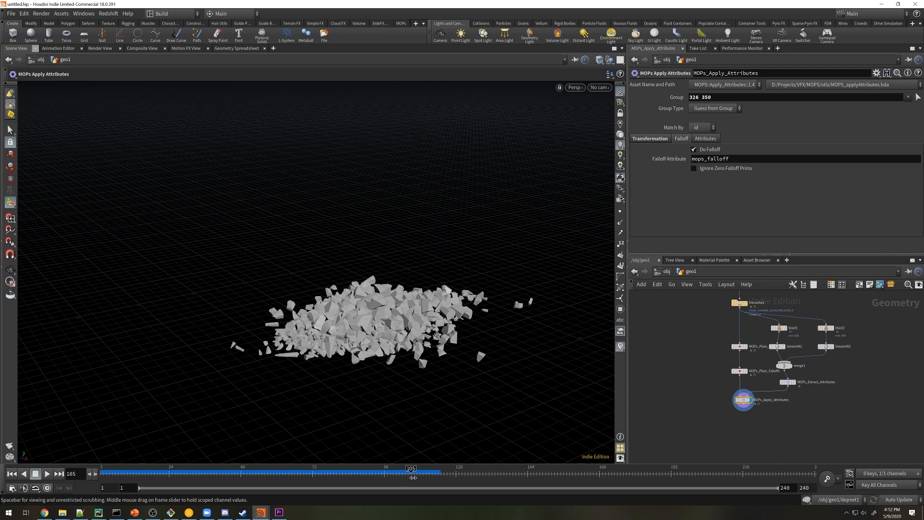
drag(413, 476, 443, 477)
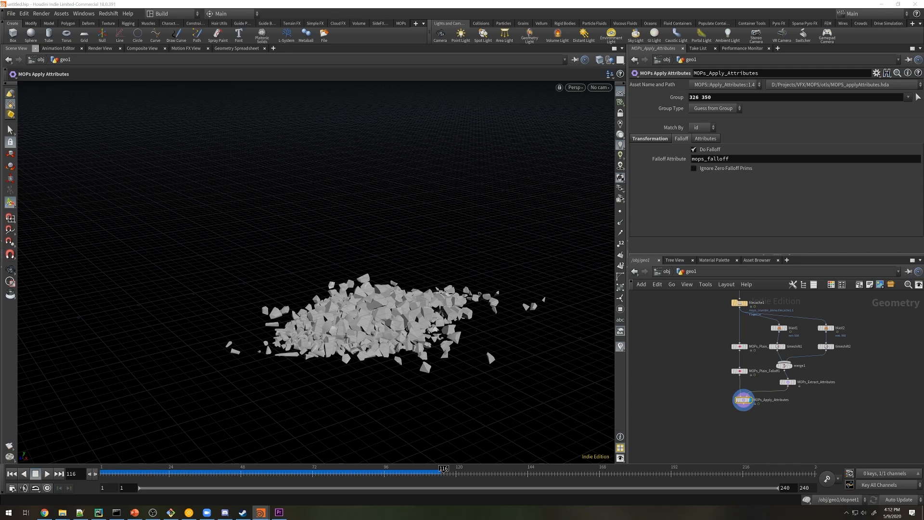
Place a new MOPs Spread Falloff node in empty space below the network.
middle_drag(691, 406, 698, 383)
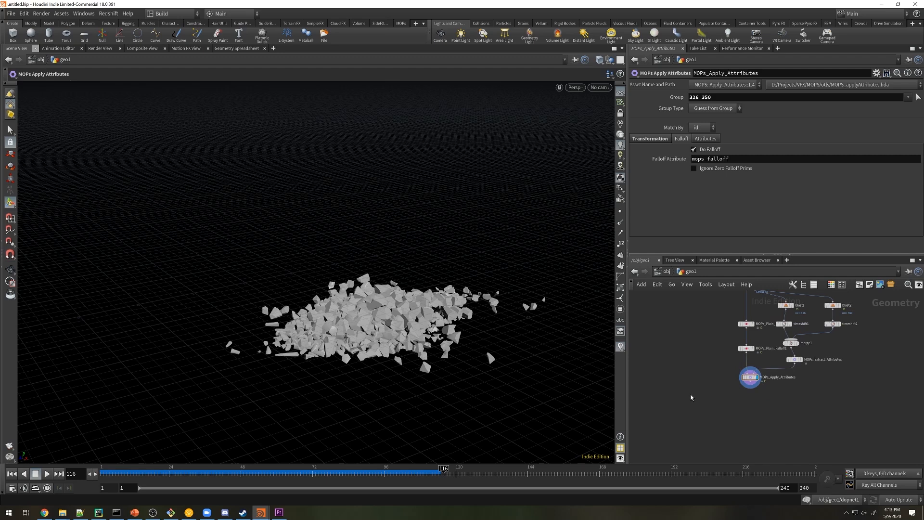
key(Tab)
text(spread)
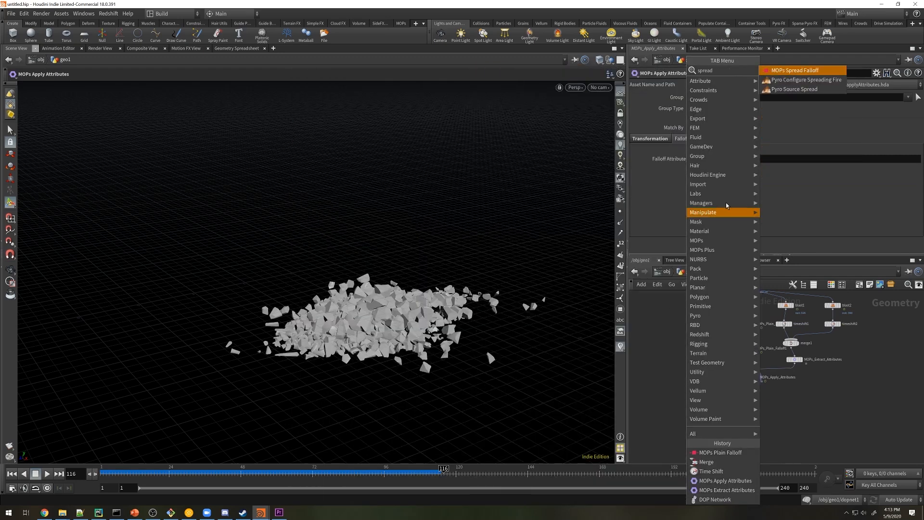
click(800, 71)
click(747, 383)
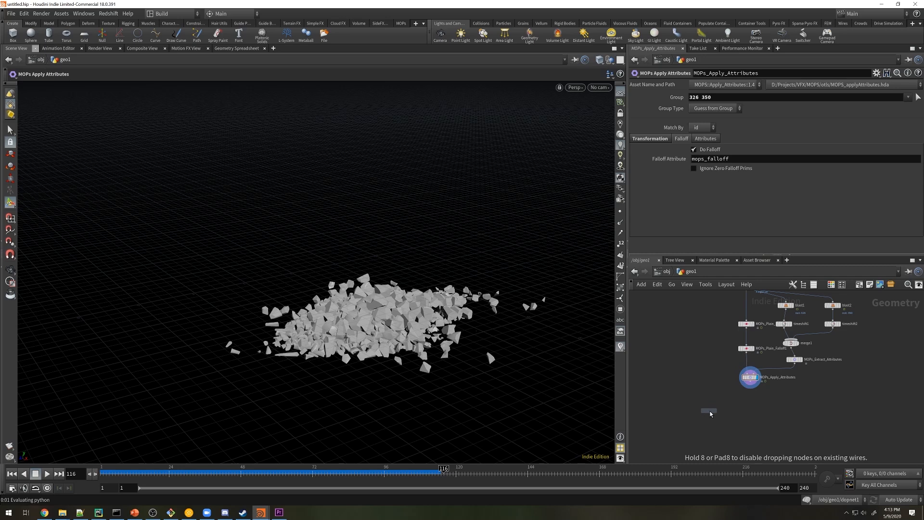
click(710, 413)
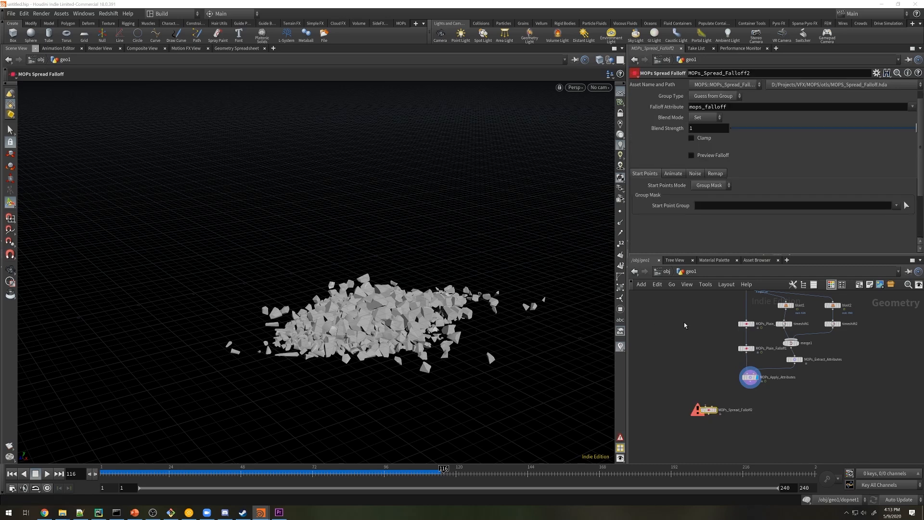
Feed the Enumerate node's fractured squab into the new MOPs Spread Falloff, move it clear of the chain and display it.
middle_drag(684, 305, 688, 368)
middle_drag(697, 309, 736, 352)
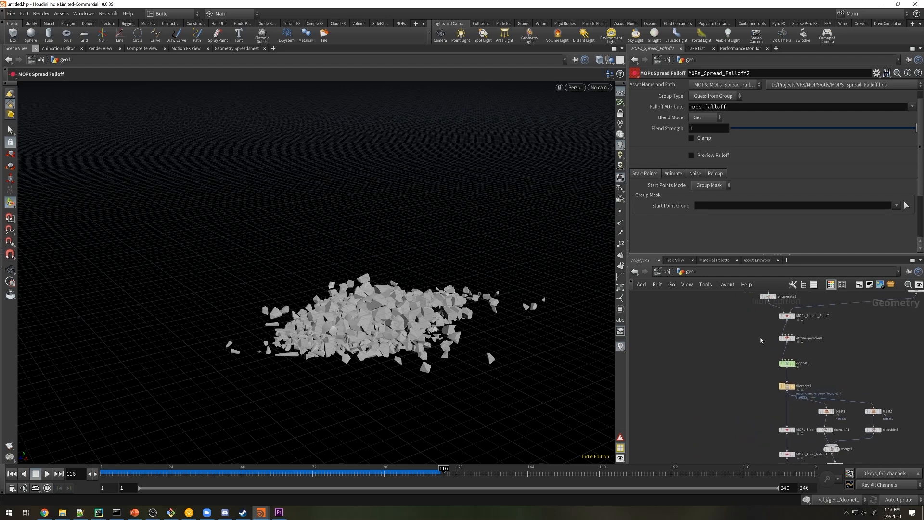
click(768, 300)
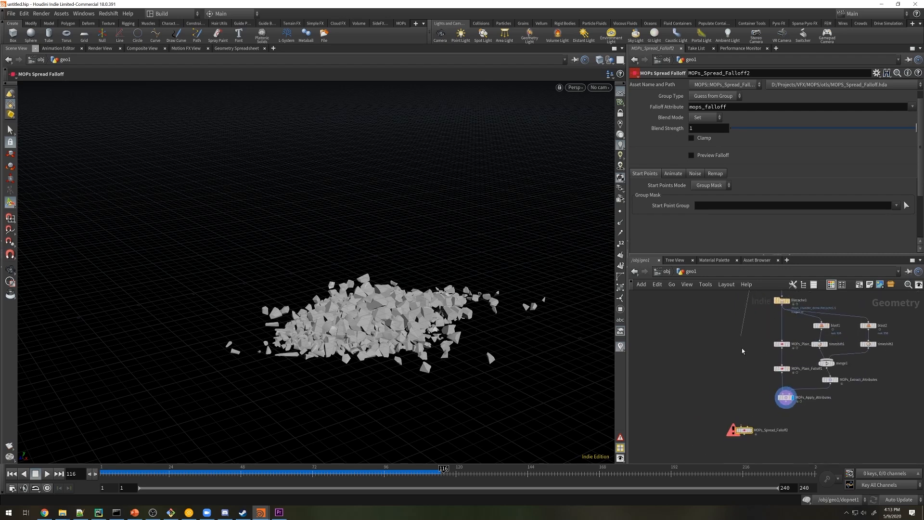
click(744, 424)
drag(743, 430, 693, 423)
click(700, 421)
Add a Sphere node above the new MOPs Spread Falloff and wire it in as the second input.
key(Tab)
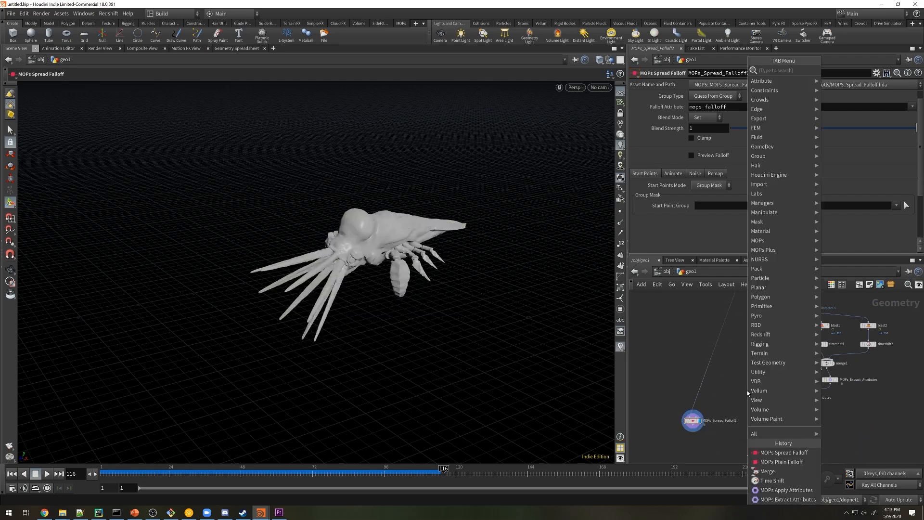
text(sphere)
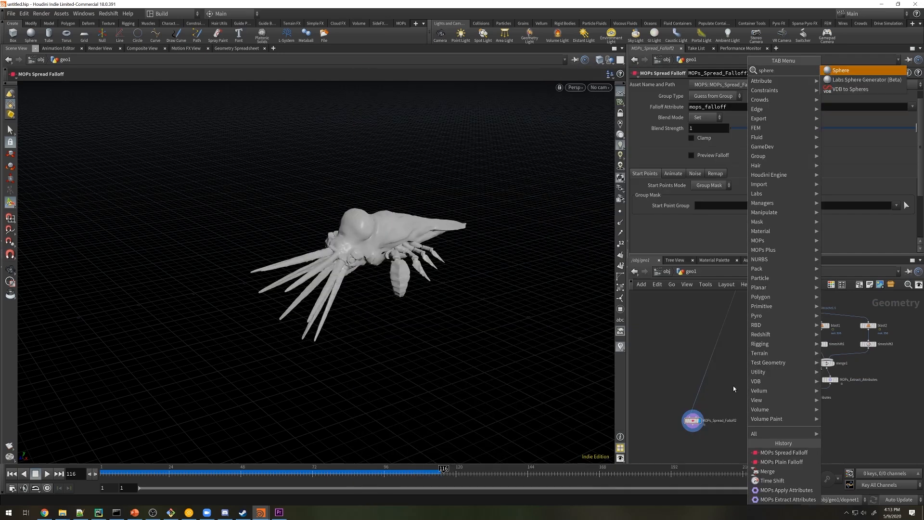
key(Return)
click(723, 393)
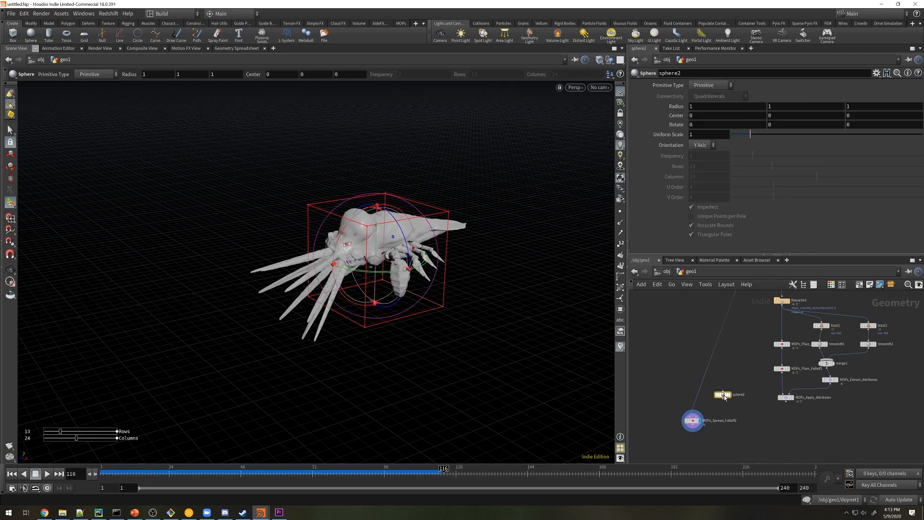
Set the sphere's center to 1.25 in Y and -0.2 in Z, with a uniform scale of 0.25.
click(770, 116)
text(1.25)
key(Tab)
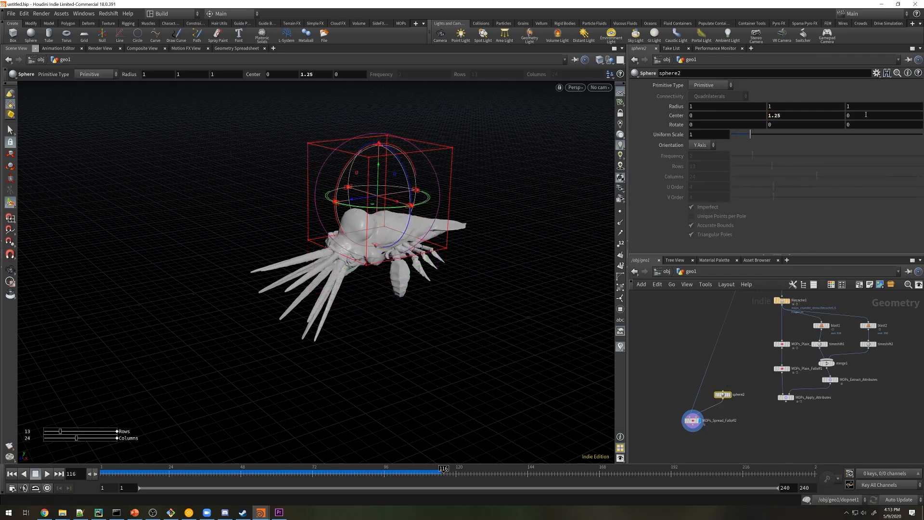
text(-.2)
key(Return)
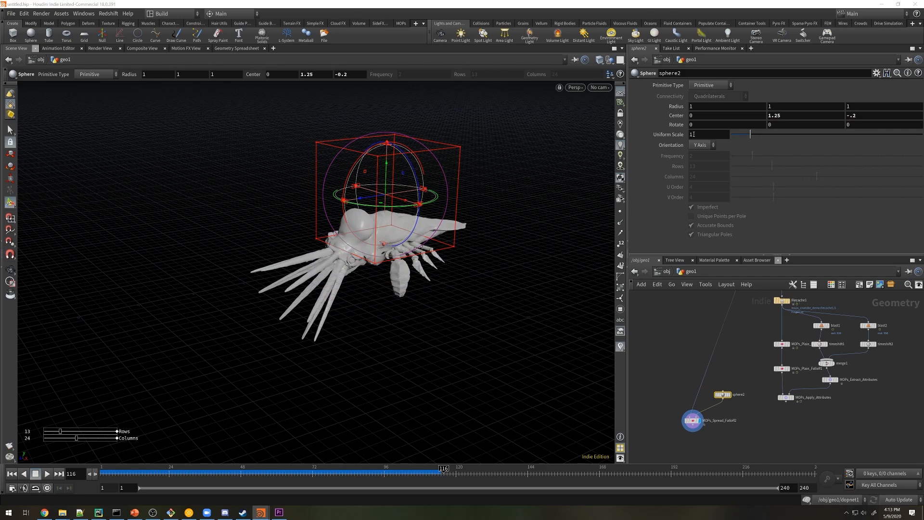
click(706, 134)
text(.25)
key(Return)
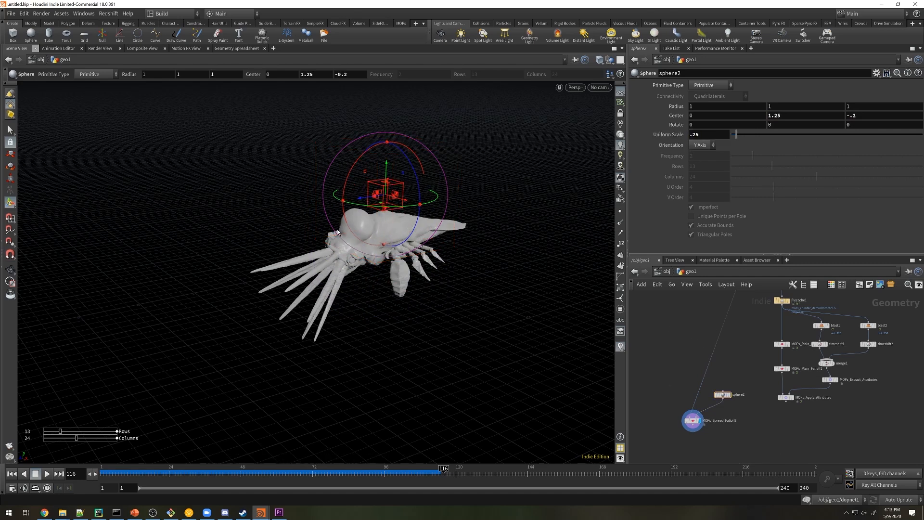
At frame 168, enable the Spread Falloff's preview, displayed as sprites with a scale of about 0.12.
click(693, 420)
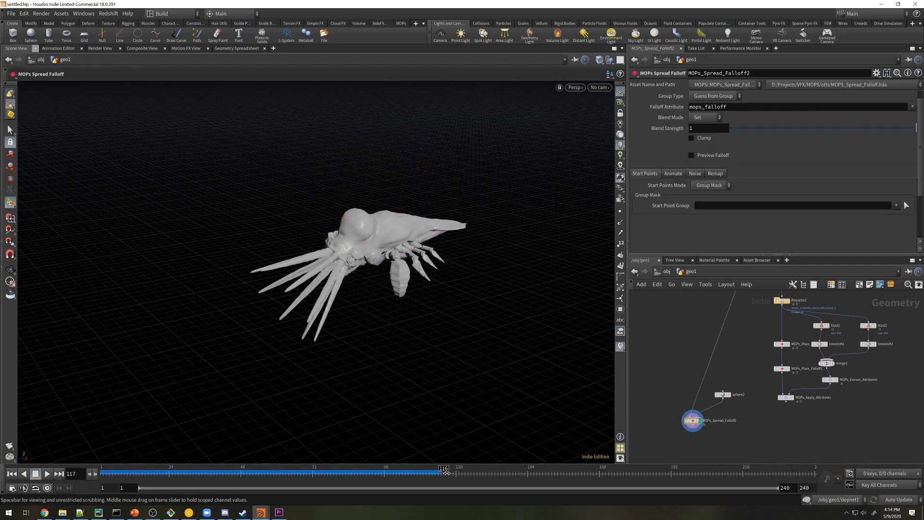
drag(443, 474, 600, 478)
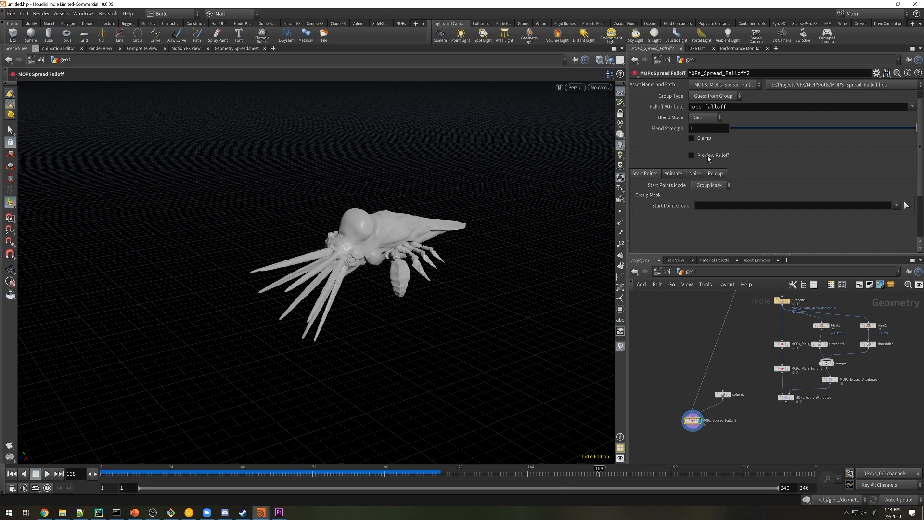
click(708, 156)
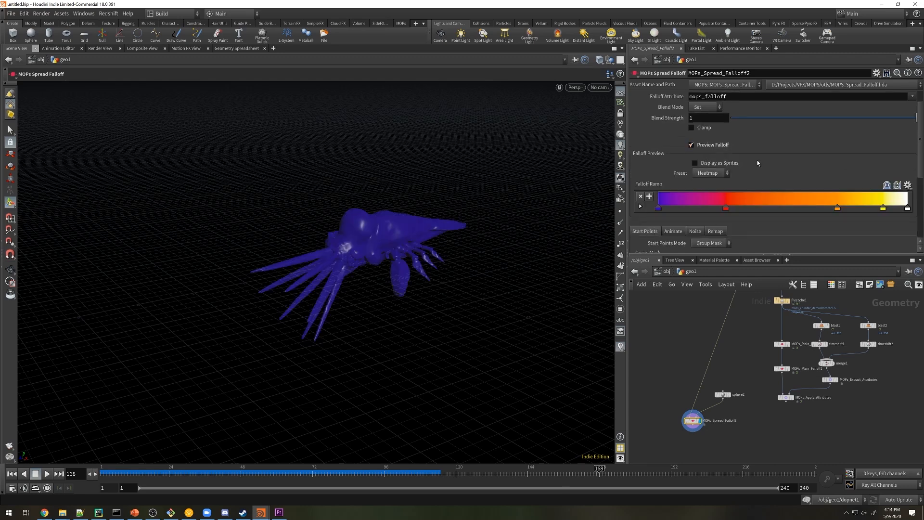
drag(749, 172, 736, 173)
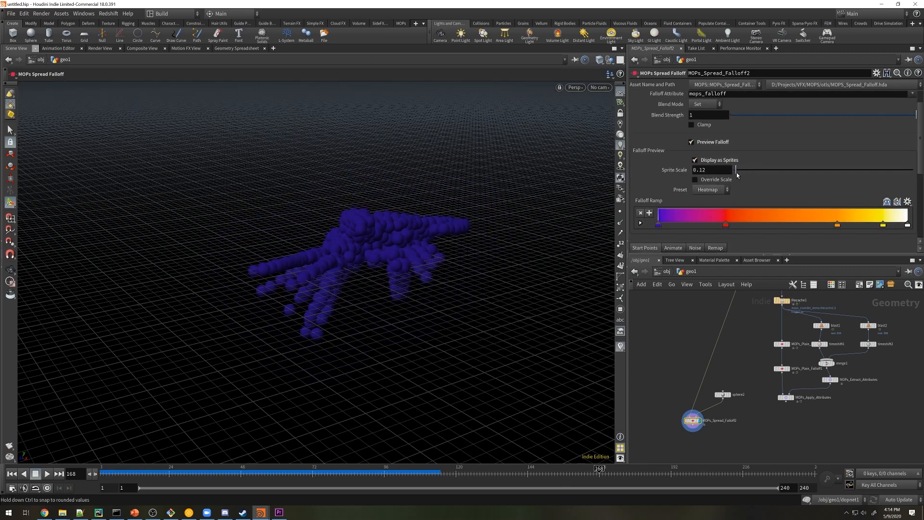
Switch the Spread Falloff's start points mode to Point Cloud and lower the distance threshold to about 0.5.
scroll(709, 158, down, 5)
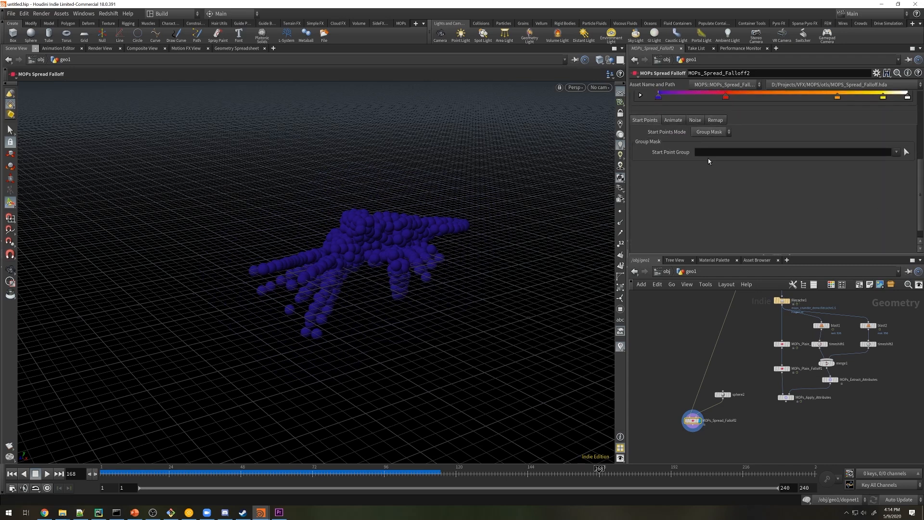
click(707, 150)
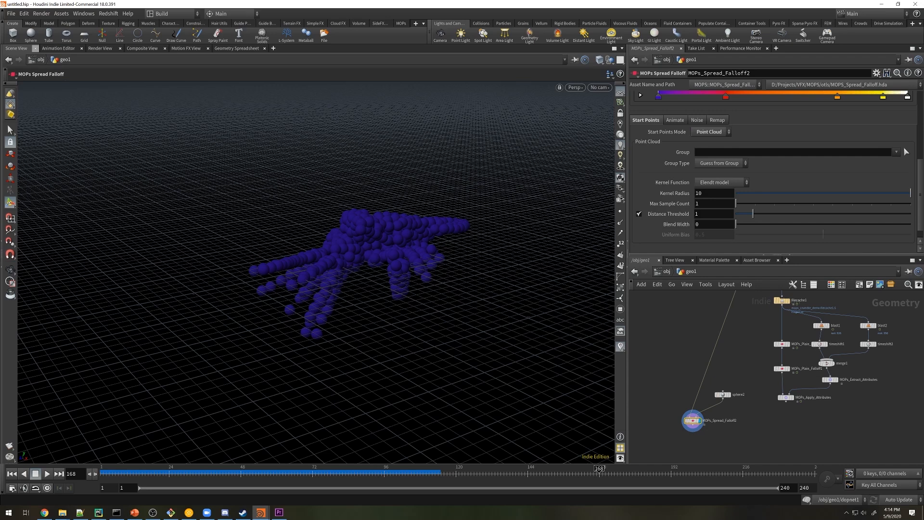
drag(753, 217, 748, 217)
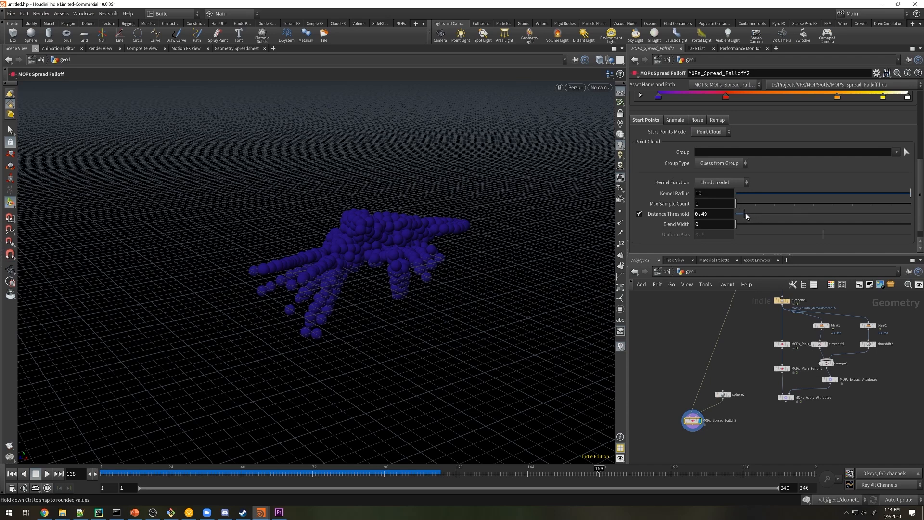
Set Spread to about 0.38 and Falloff Width to 0.61, and adjust the distance threshold to 0.55.
click(671, 120)
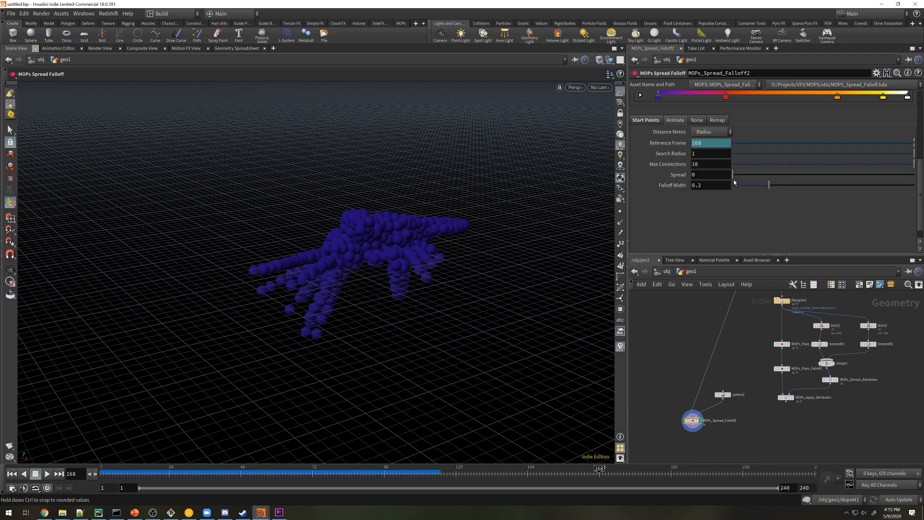
drag(733, 180, 779, 173)
click(648, 120)
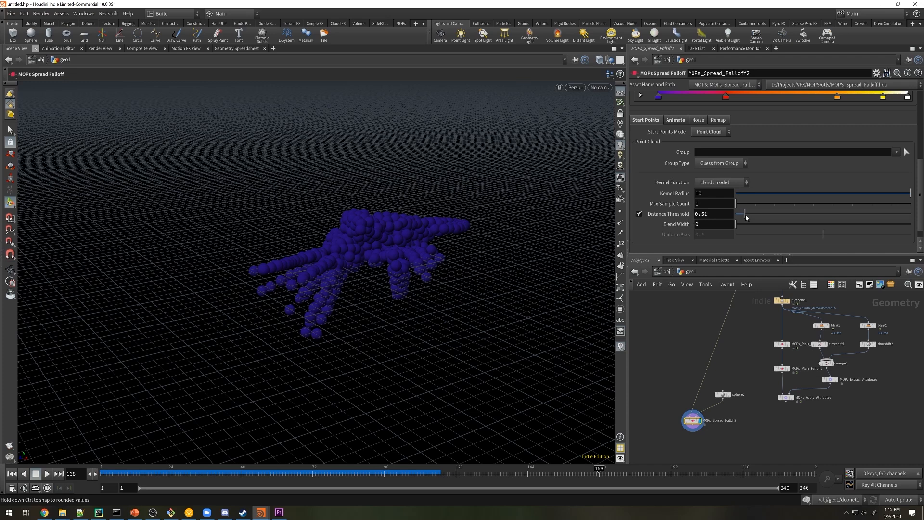
drag(745, 218, 746, 218)
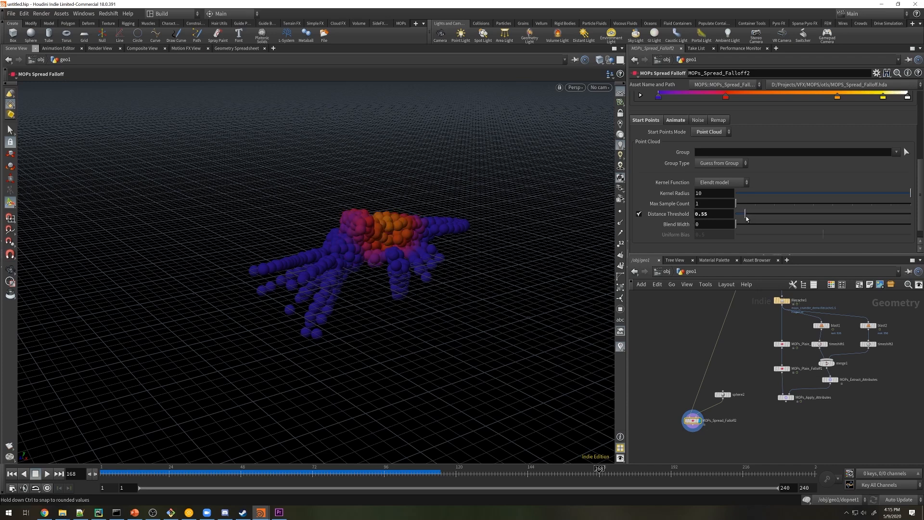
Increase the Spread further and slightly reduce the Falloff Width on the Spread Falloff.
click(675, 121)
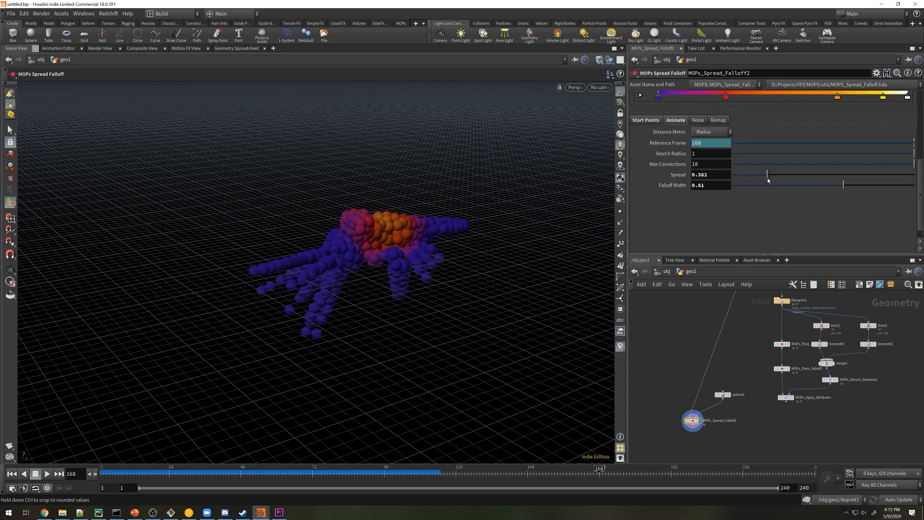
drag(768, 180, 792, 172)
drag(843, 186, 832, 186)
Apply noise with an amplitude of 4.6 to the Spread Falloff and raise its Spread to 0.87.
click(697, 120)
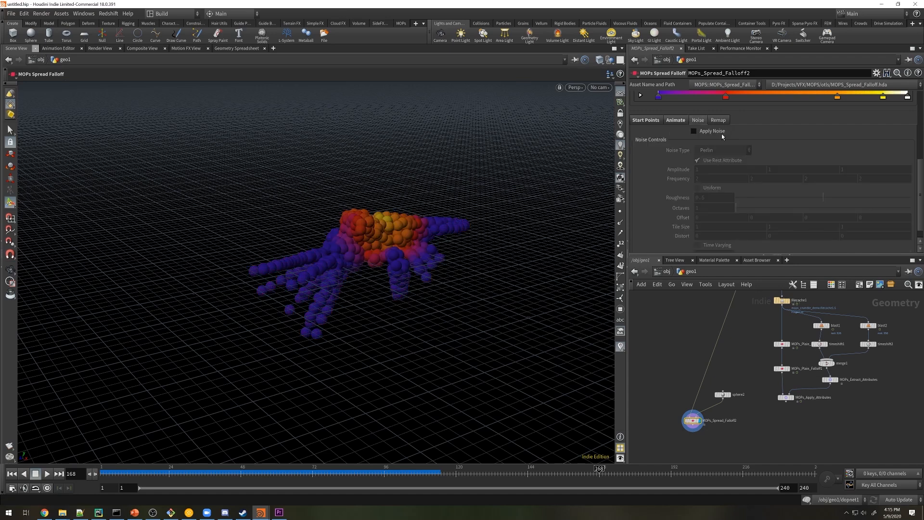
click(694, 131)
middle_drag(698, 169, 828, 170)
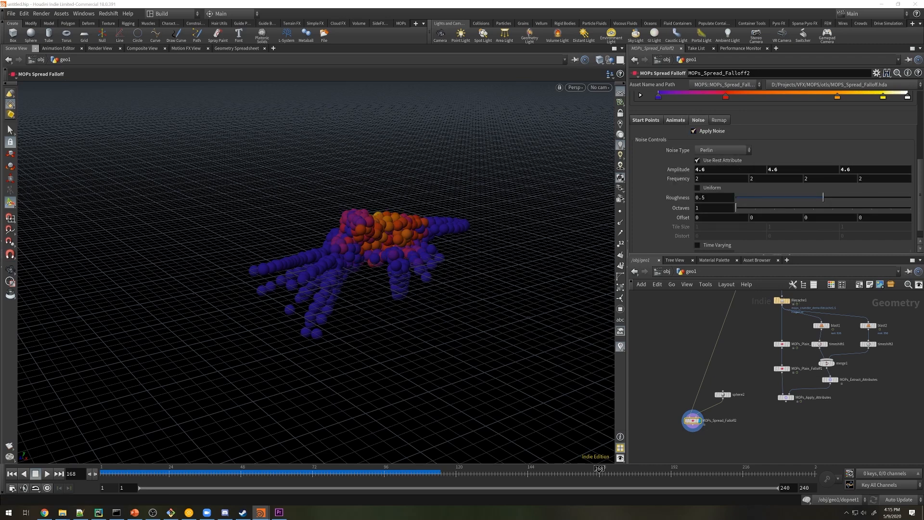
click(675, 120)
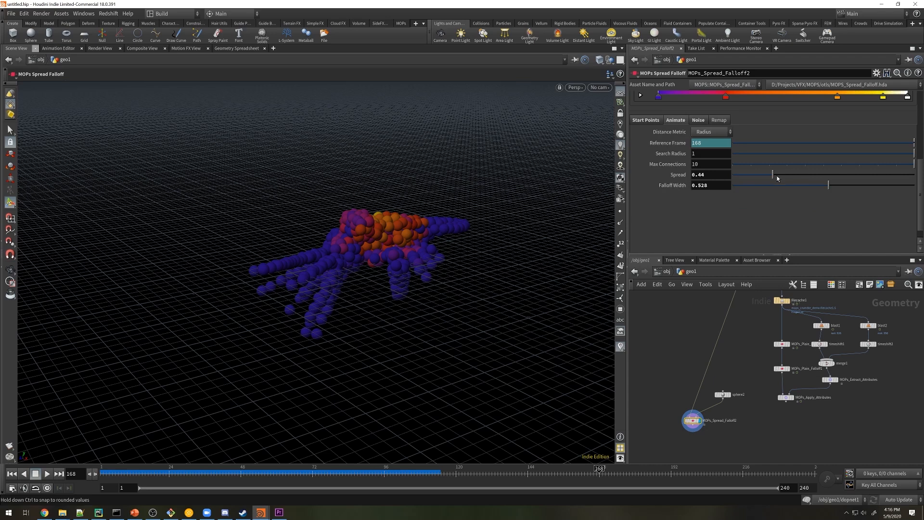
drag(777, 178, 804, 188)
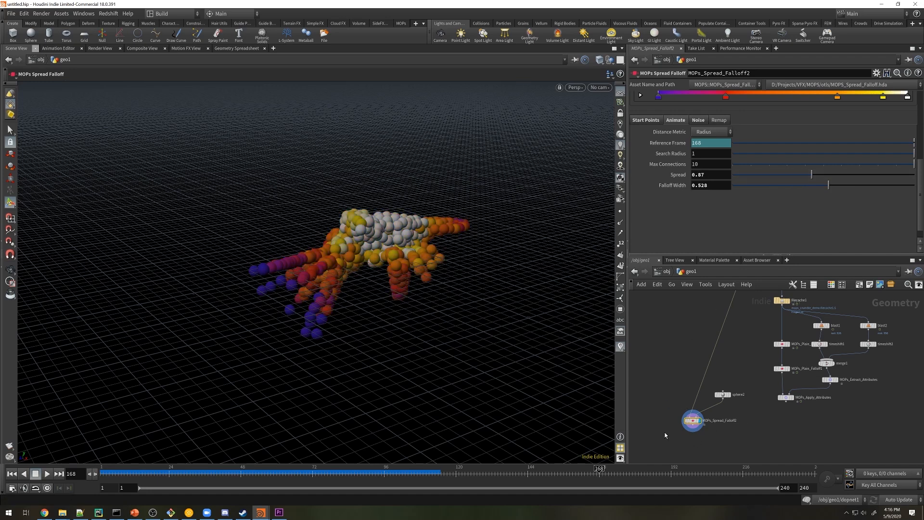
Add an Attribute Copy node fed by the existing MOPs Apply Attributes node and, as its second input, the Spread Falloff.
middle_drag(756, 431, 749, 408)
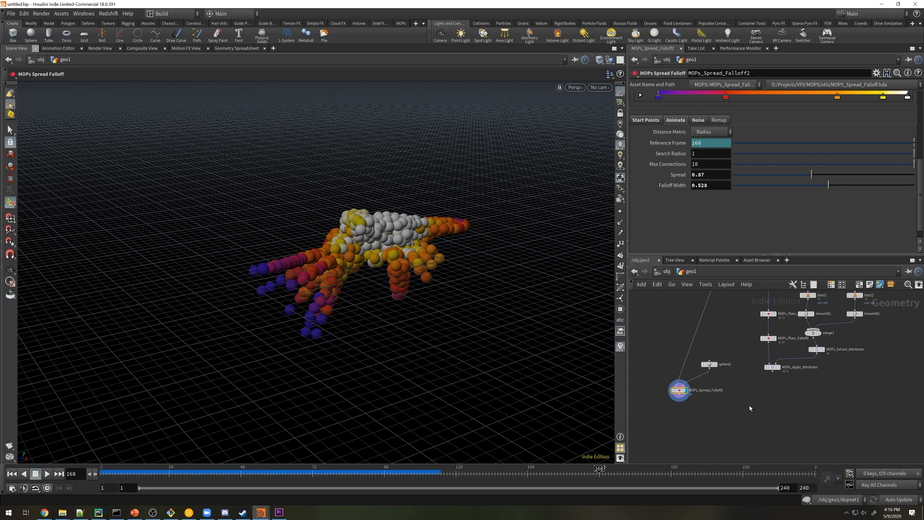
key(Tab)
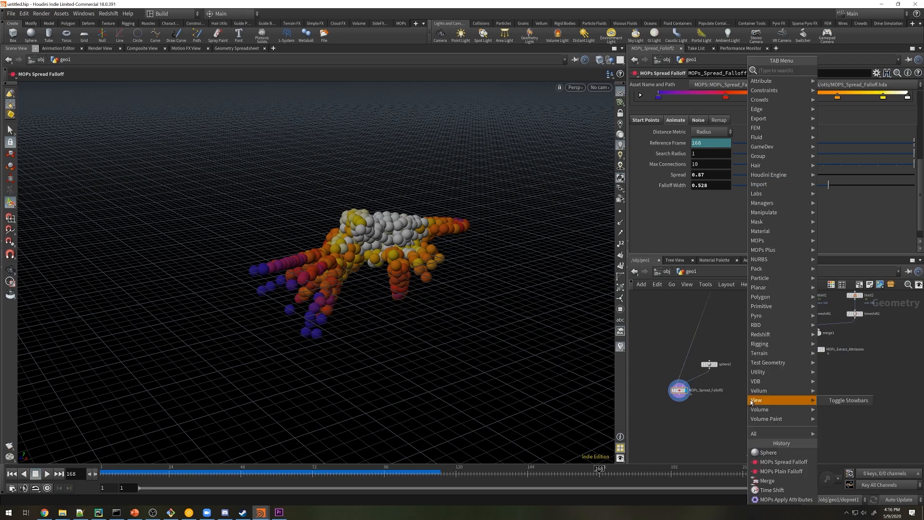
text(attrcopy)
key(Return)
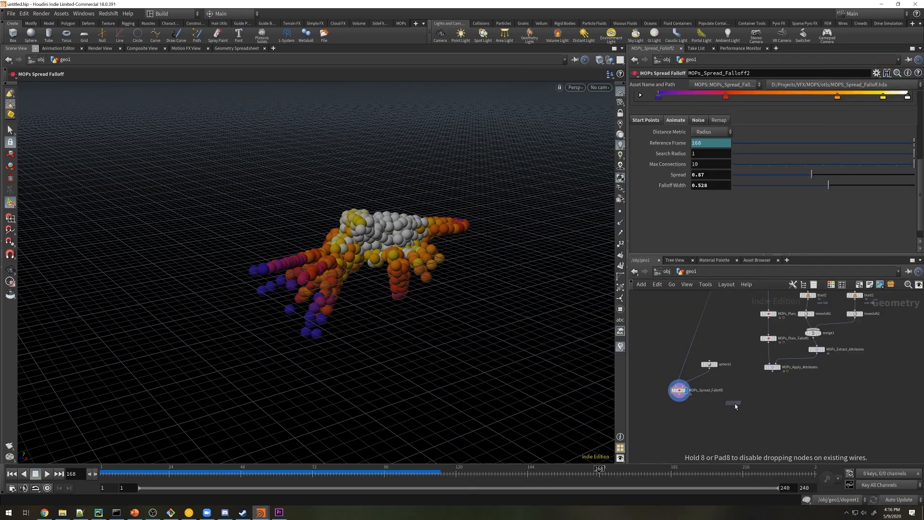
click(748, 412)
drag(773, 371, 749, 405)
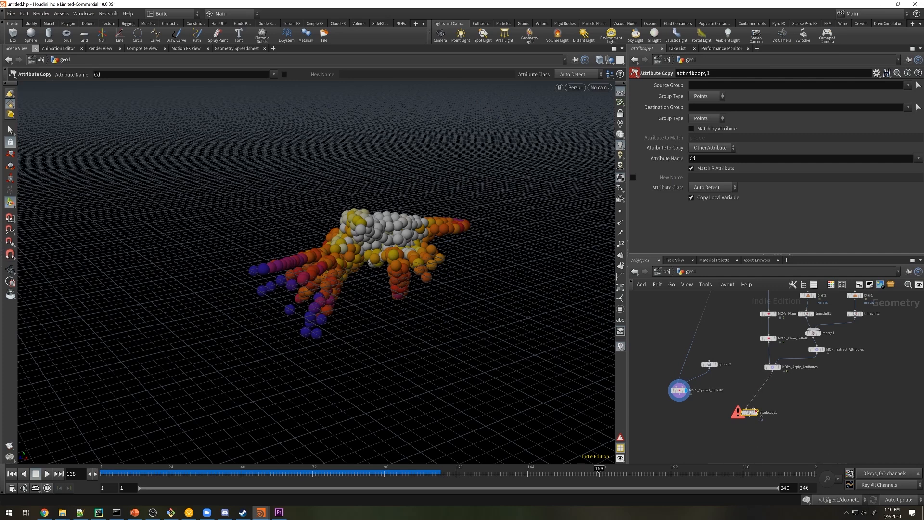
click(692, 393)
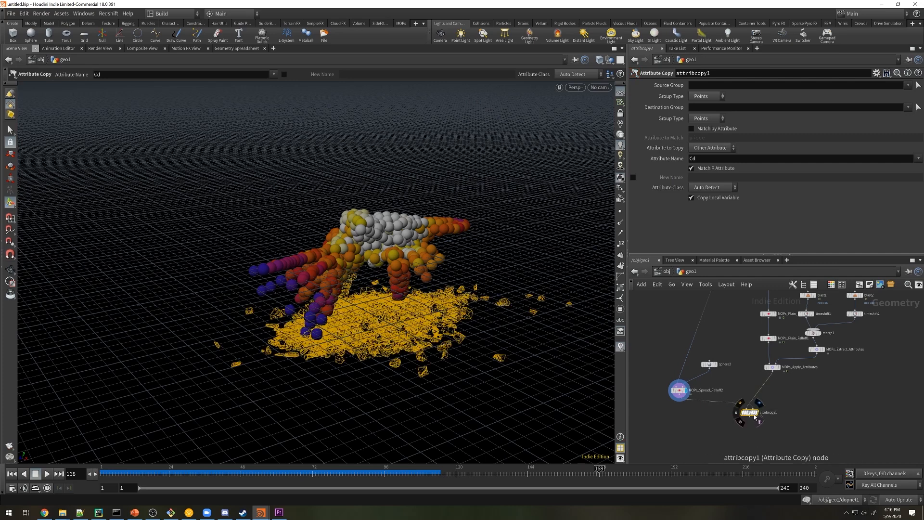
Set the Attribute Copy's attribute name to mops_falloff and display that node.
double_click(703, 158)
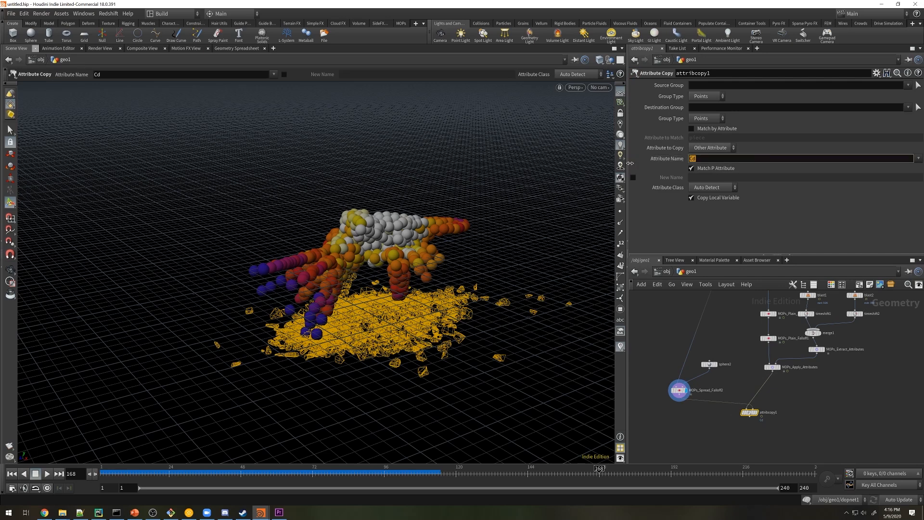
text(mops_fallo)
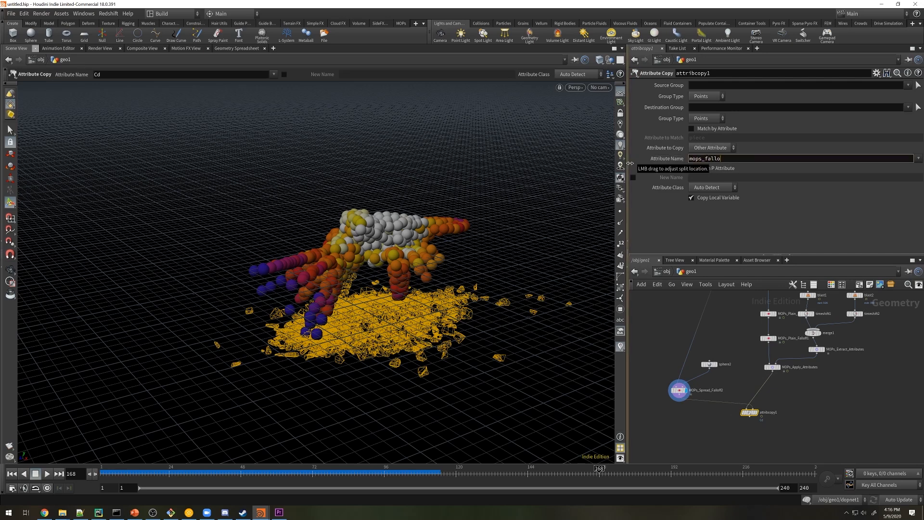
text(ff)
key(Return)
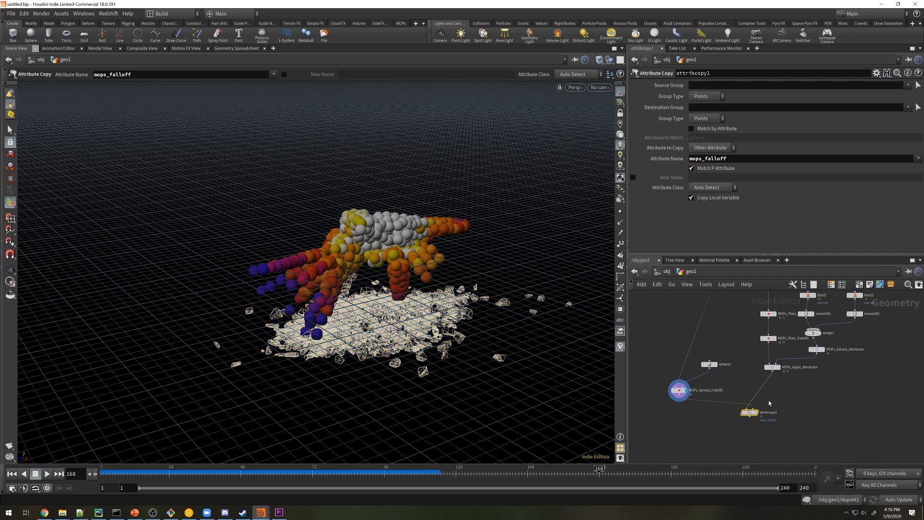
click(757, 415)
Add another MOPs Apply Attributes node, wiring the Attribute Copy into its first input and the Spread Falloff into its second.
middle_drag(739, 452, 740, 438)
key(Tab)
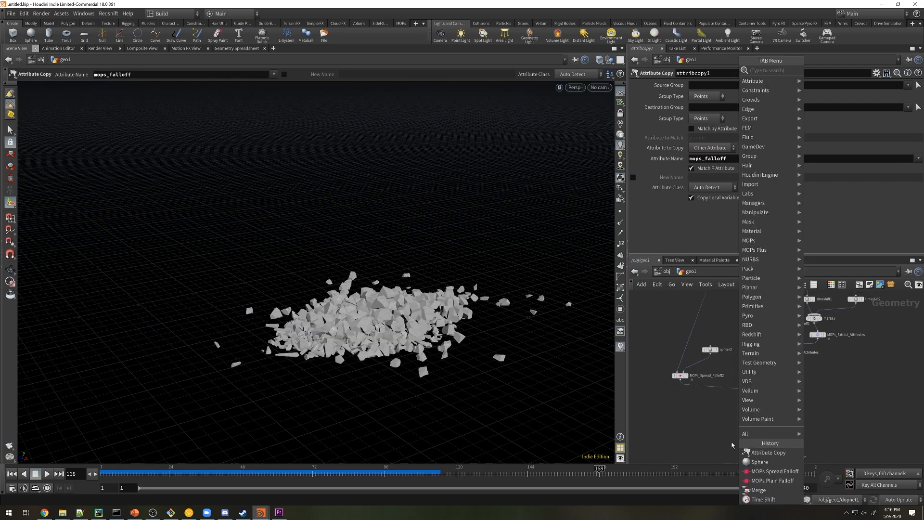
text(apply)
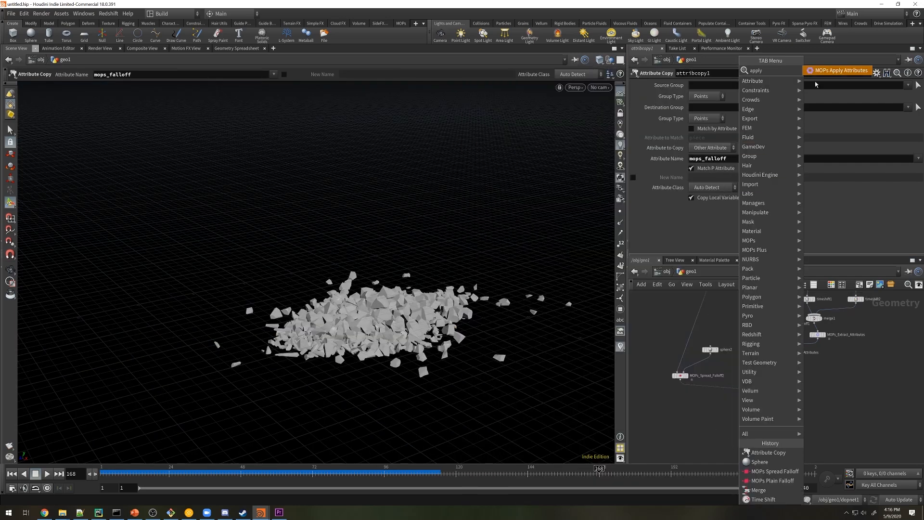
click(817, 71)
click(722, 429)
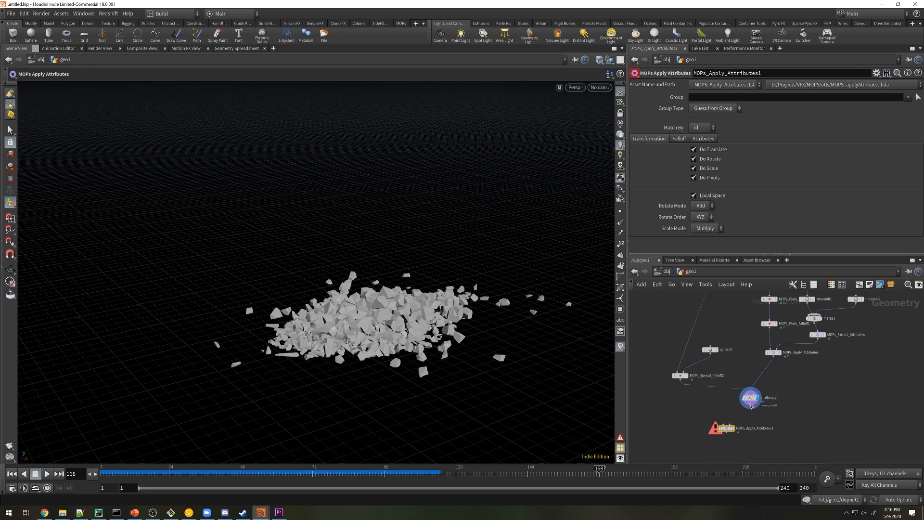
click(728, 422)
click(725, 425)
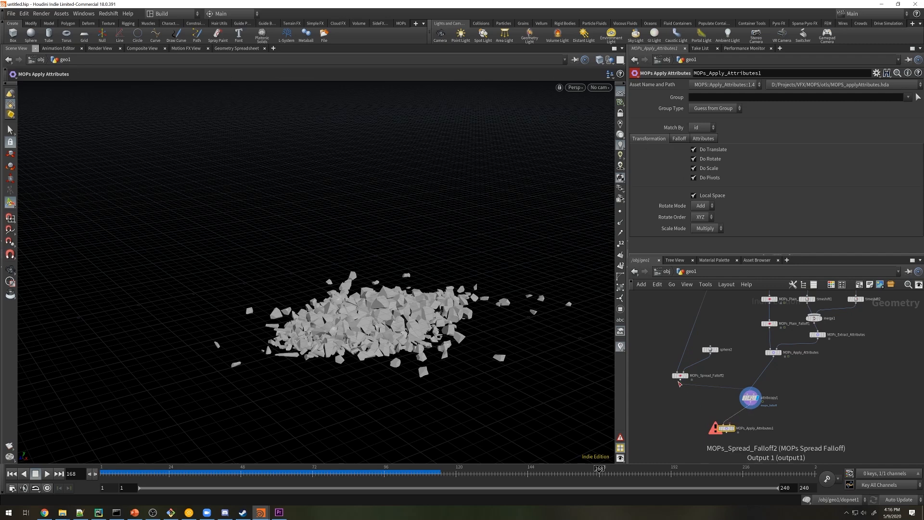
drag(680, 383, 730, 422)
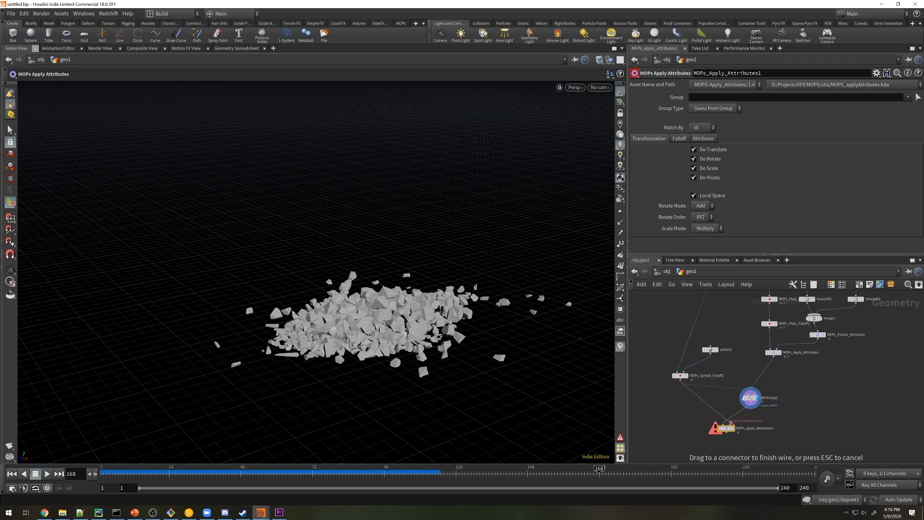
click(730, 423)
Set the new Apply Attributes node's rotate mode to Set and scale mode to Replace, and display it.
click(702, 205)
click(700, 224)
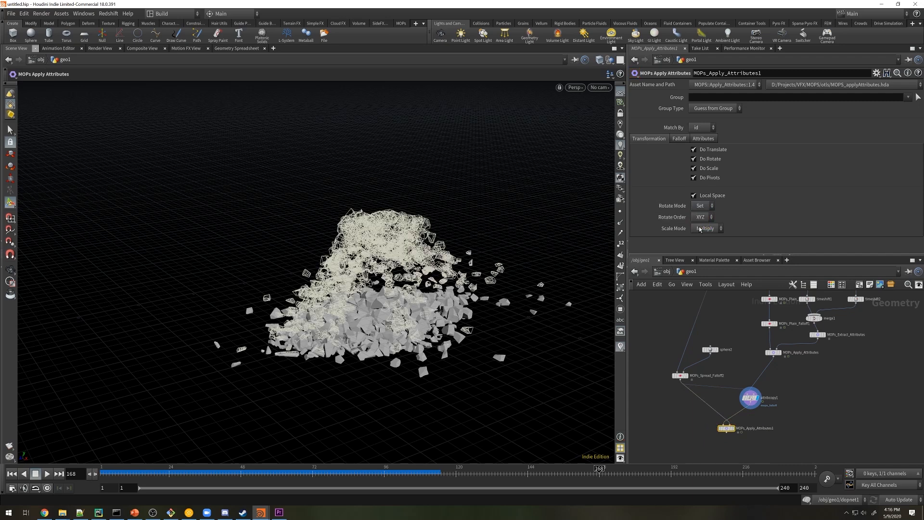
click(699, 228)
click(698, 249)
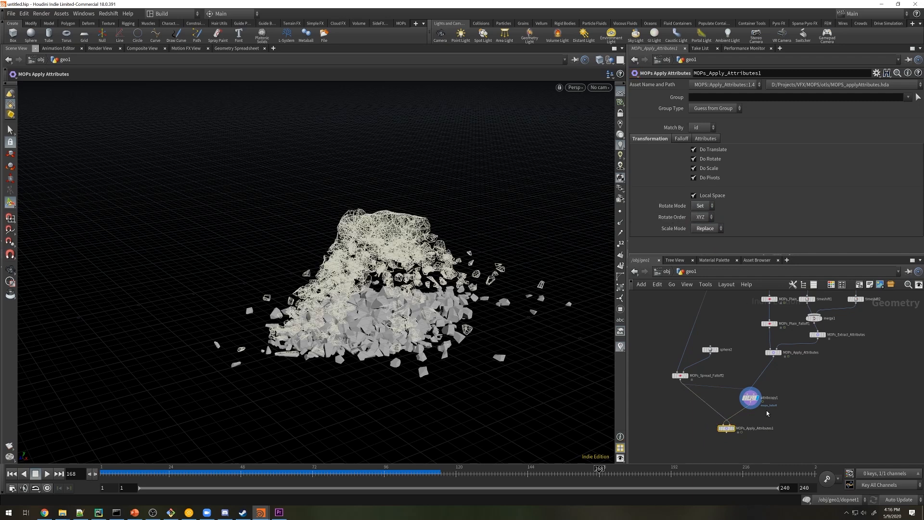
click(735, 432)
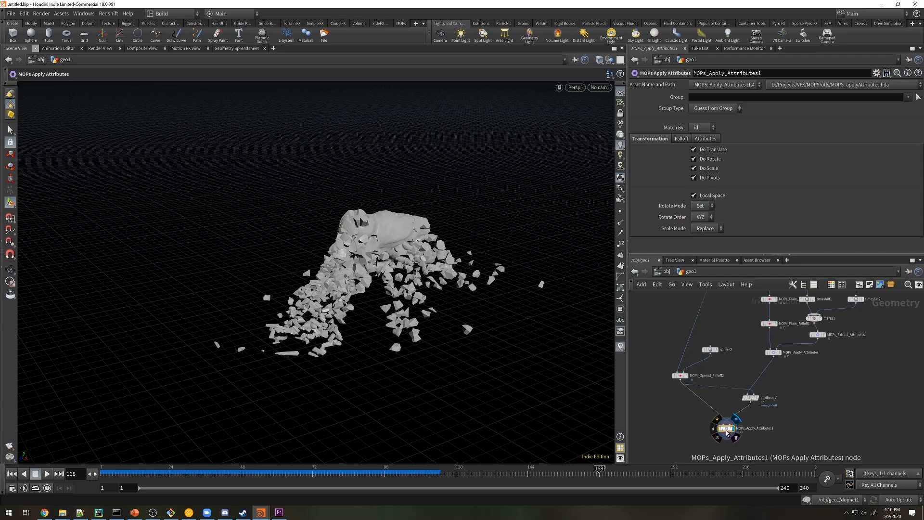
Keyframe the Spread Falloff's Spread at 0 on frame 168.
mouse_move(448, 473)
mouse_down()
mouse_move(427, 474)
mouse_move(444, 474)
mouse_up()
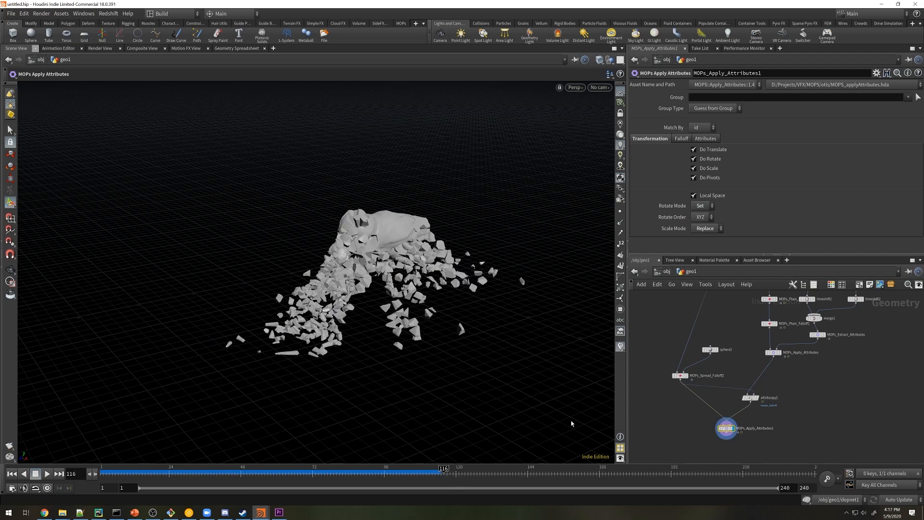
click(679, 375)
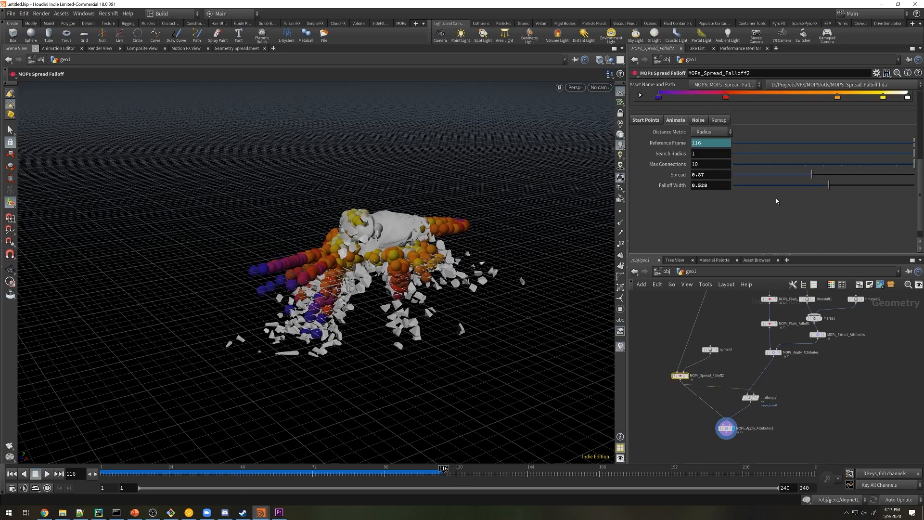
drag(583, 473, 602, 482)
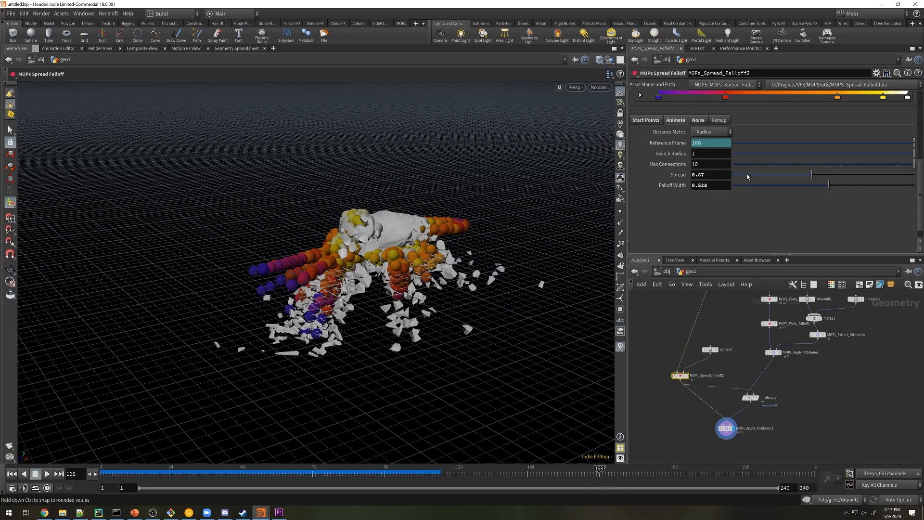
drag(811, 174, 706, 180)
alt+click(678, 175)
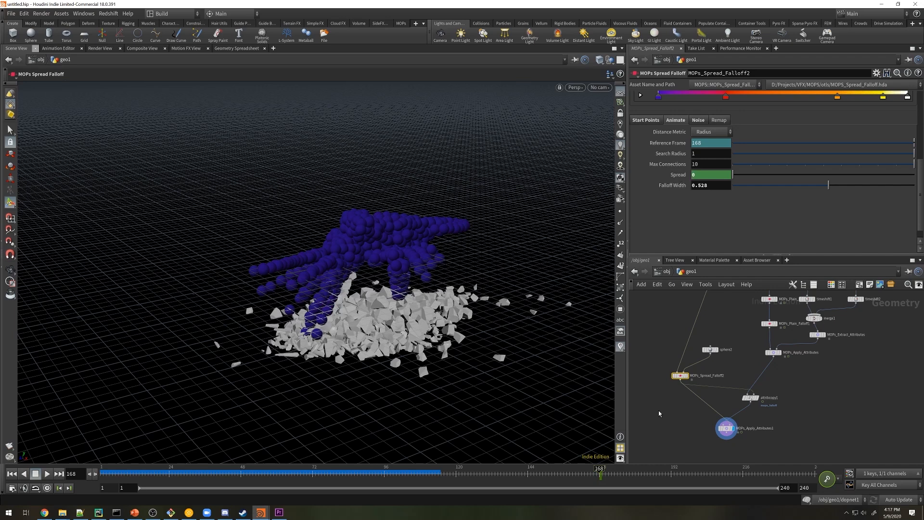
Keyframe the Spread Falloff's Spread at about 1.83 on frame 234.
drag(616, 472, 796, 472)
drag(732, 175, 885, 173)
alt+click(676, 177)
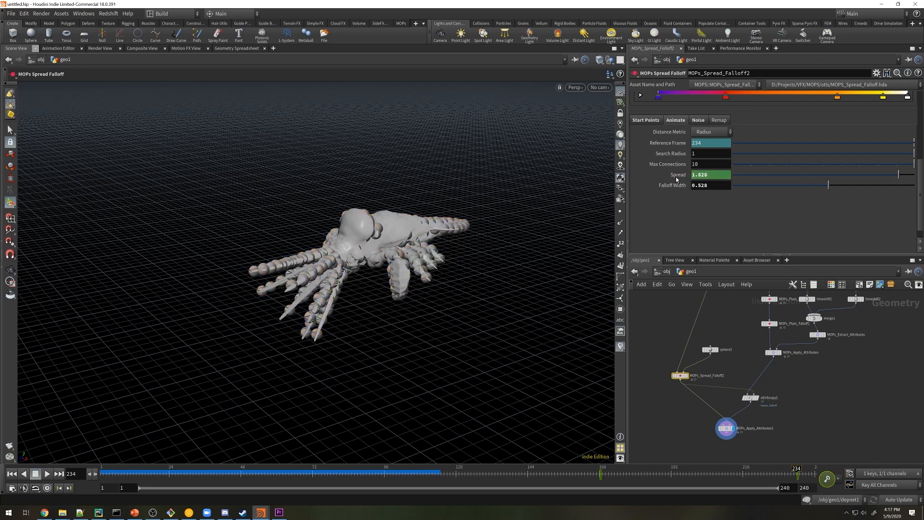
Turn off the Spread Falloff's preview and scrub the timeline to review the squab crumbling and reassembling.
scroll(922, 196, up, 3)
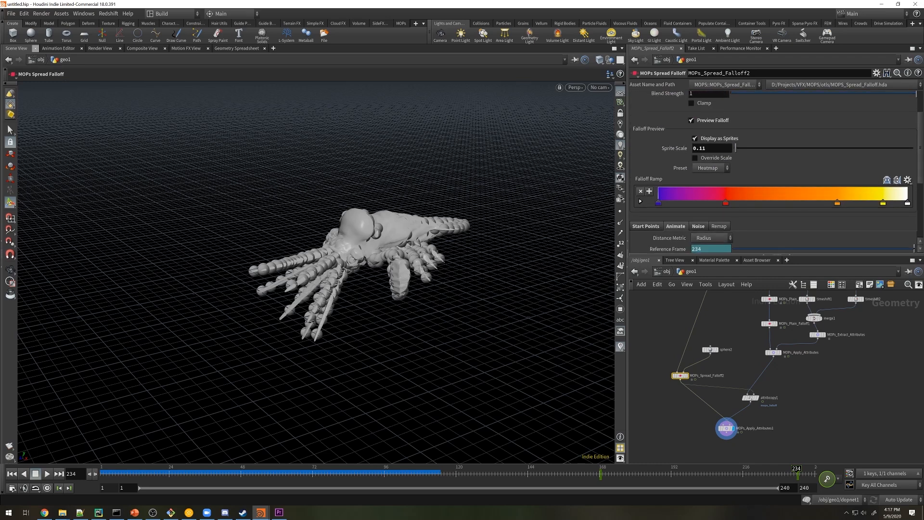
click(709, 123)
click(726, 428)
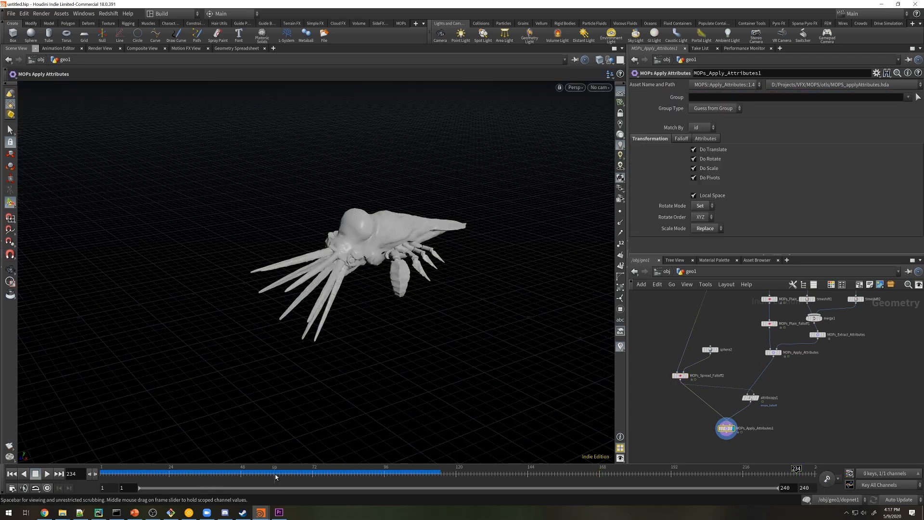
drag(277, 475, 573, 478)
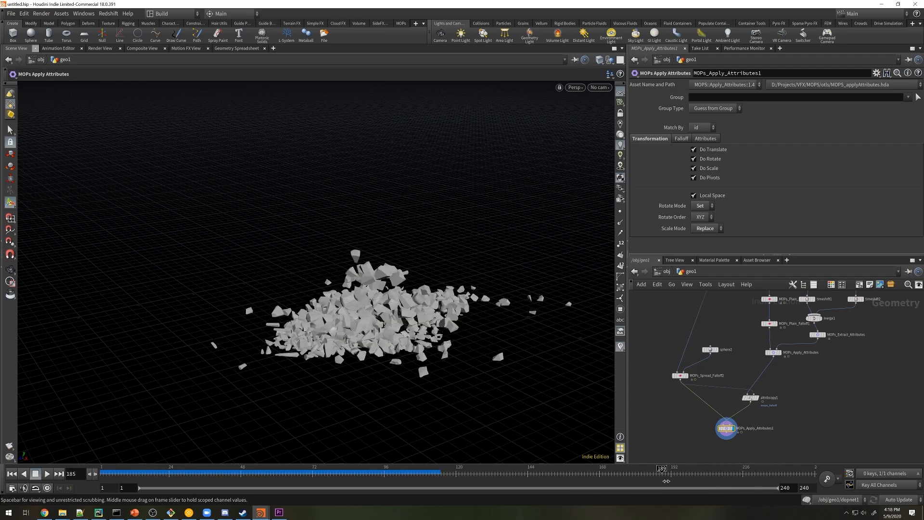
drag(666, 481, 745, 478)
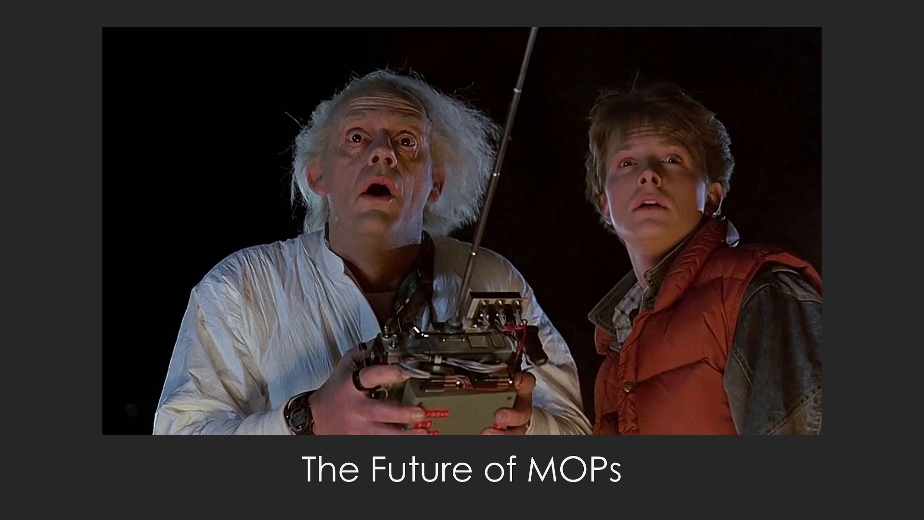